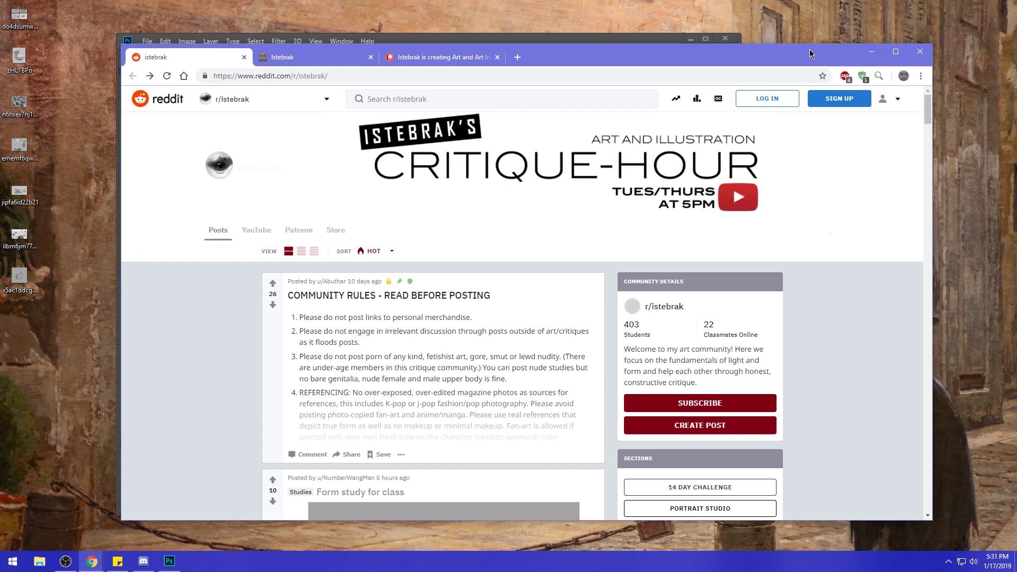
# Check the system clock and bring up Istebrak's Patreon page.
pyautogui.click(997, 564)
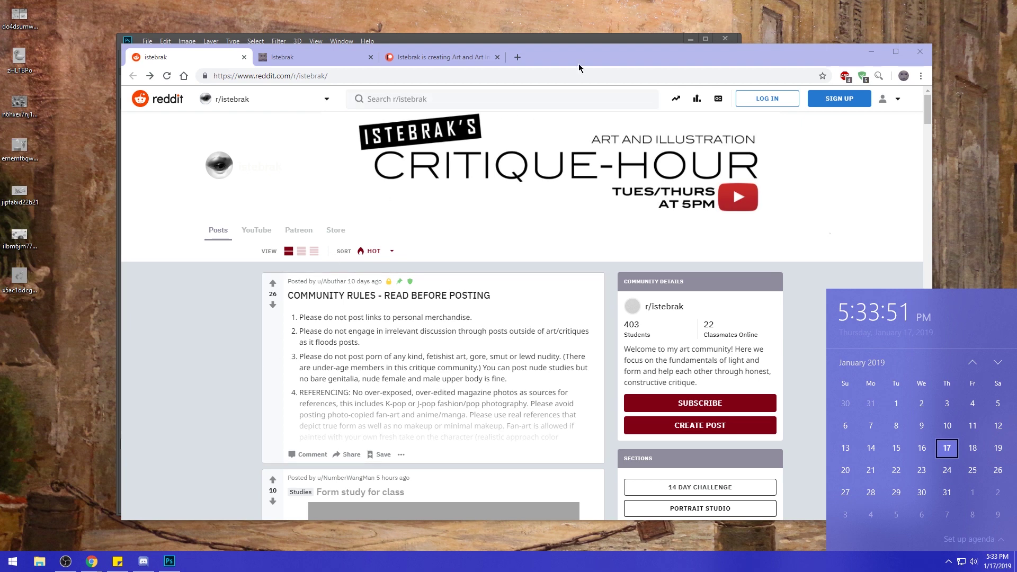
pyautogui.click(455, 57)
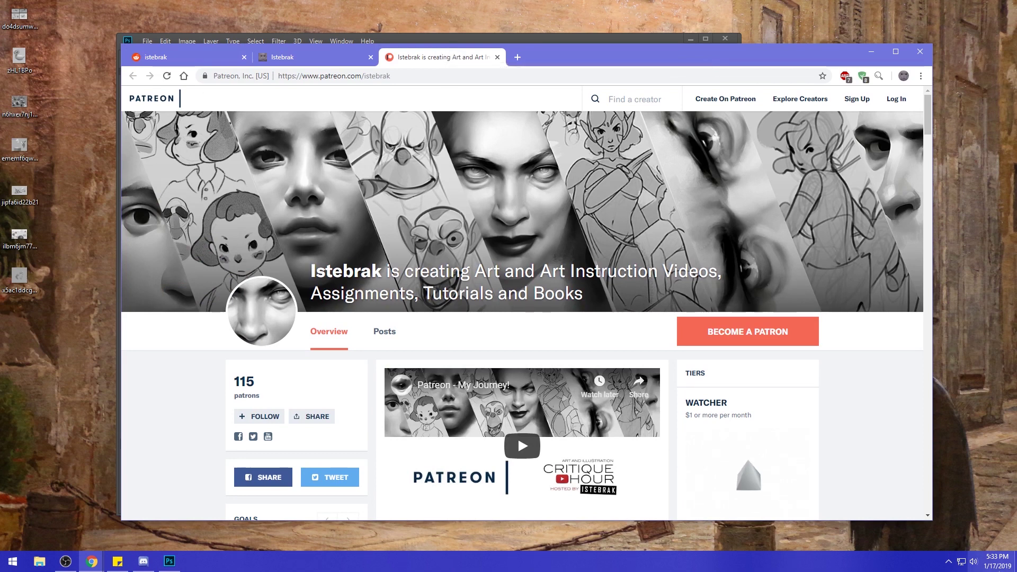
pyautogui.click(998, 561)
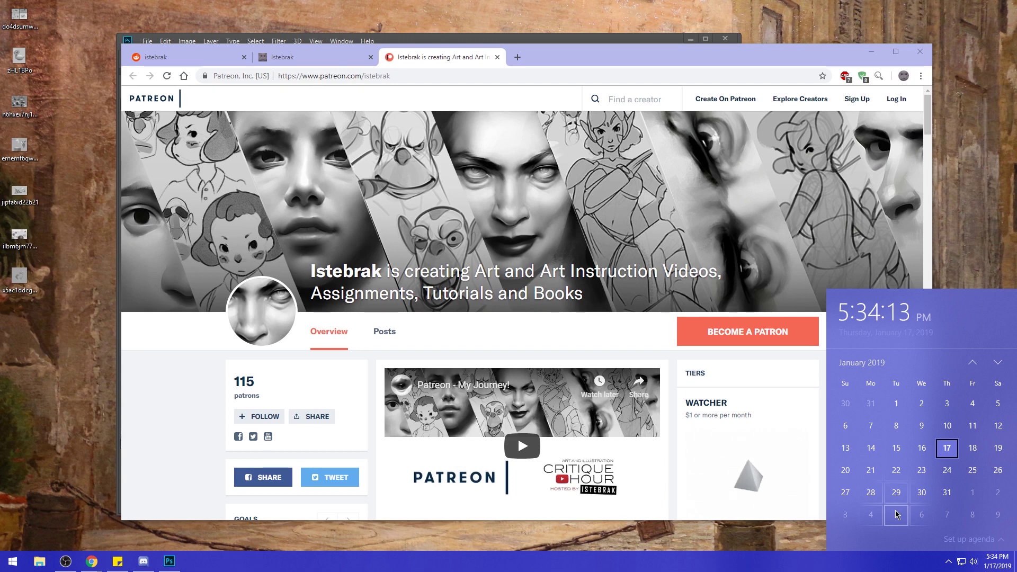
pyautogui.click(452, 57)
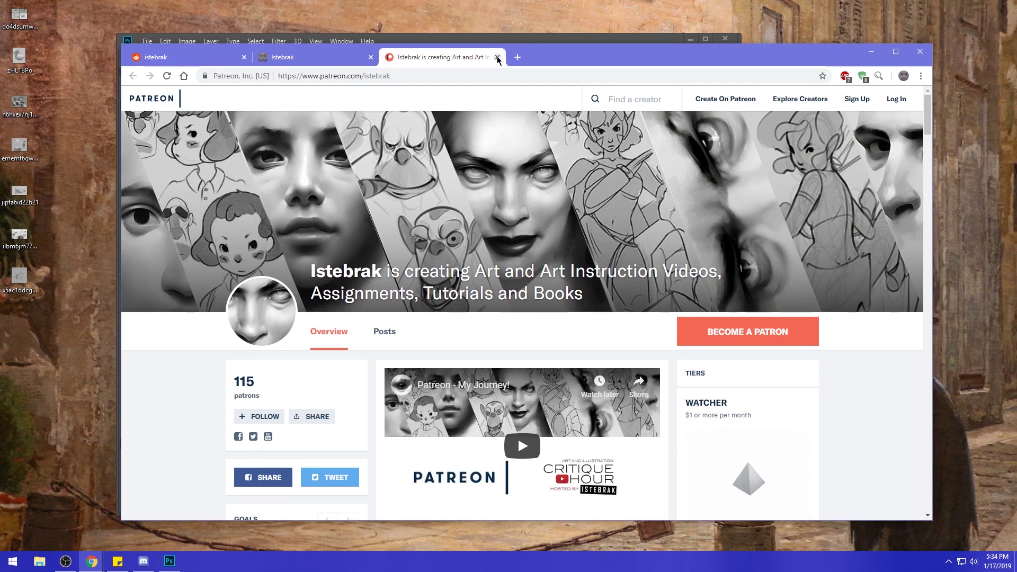
# Close the Patreon, istebrak.com and Reddit pages in the browser.
pyautogui.click(497, 57)
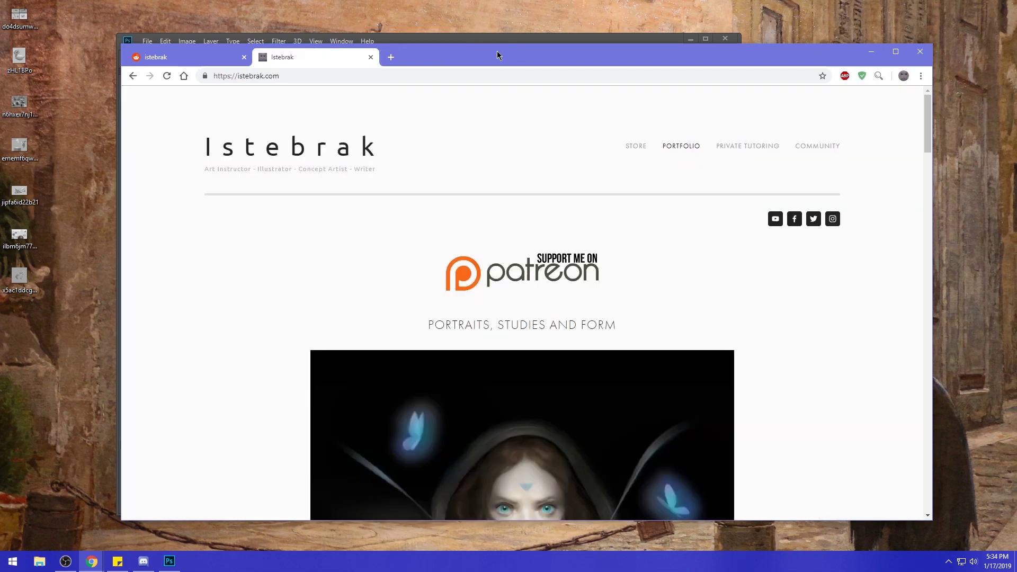
pyautogui.moveTo(508, 53); pyautogui.dragTo(501, 45)
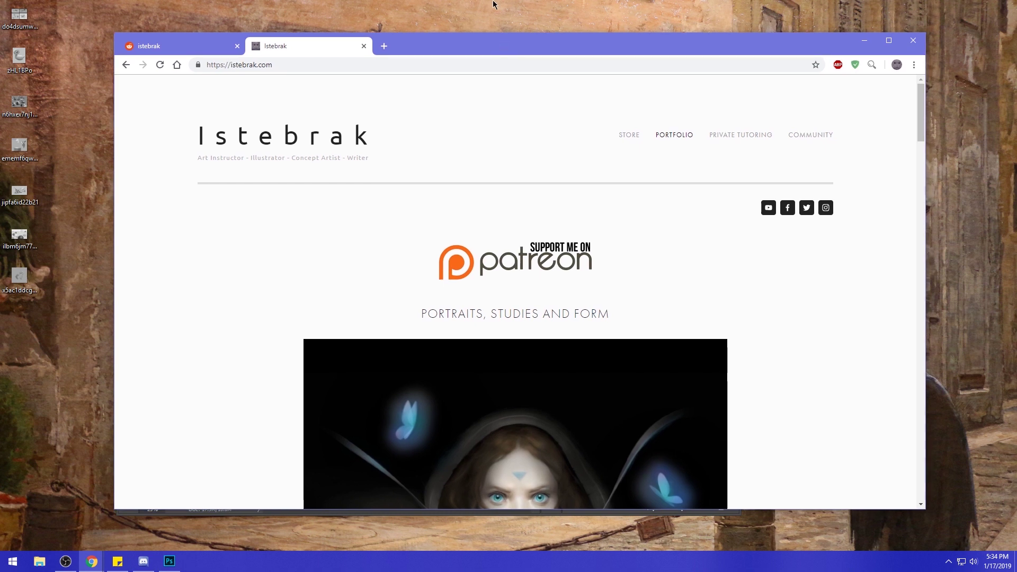
pyautogui.click(528, 14)
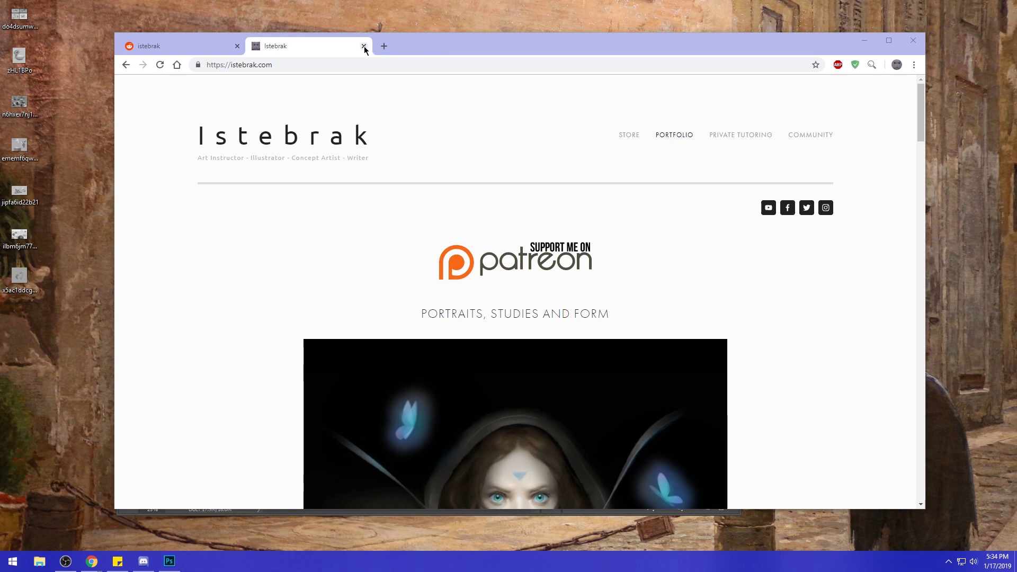
pyautogui.click(237, 46)
pyautogui.click(236, 47)
# Switch to Photoshop, maximize its window and check the system clock.
pyautogui.moveTo(535, 42); pyautogui.dragTo(637, 40)
pyautogui.doubleClick(637, 40)
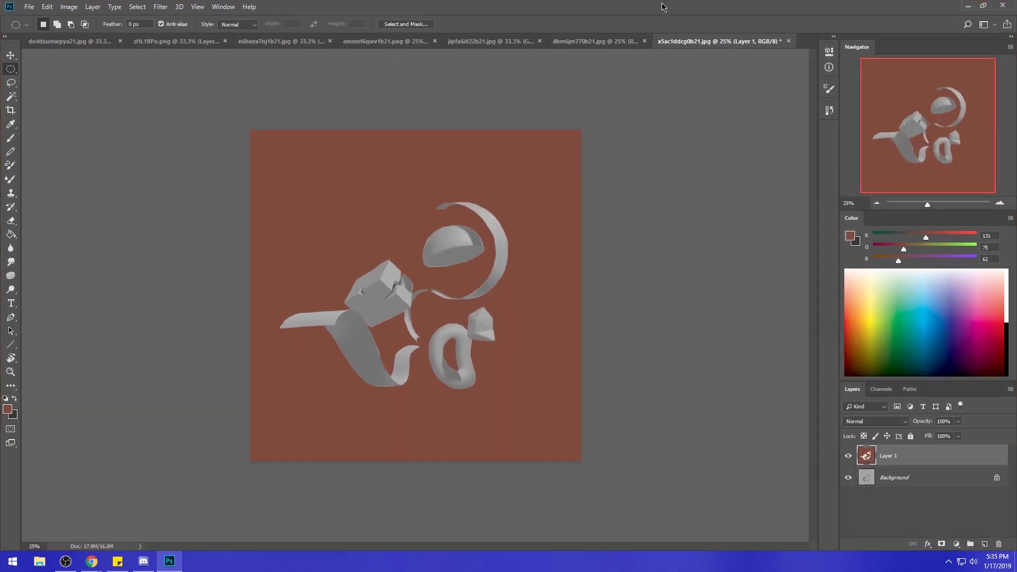
pyautogui.doubleClick(662, 6)
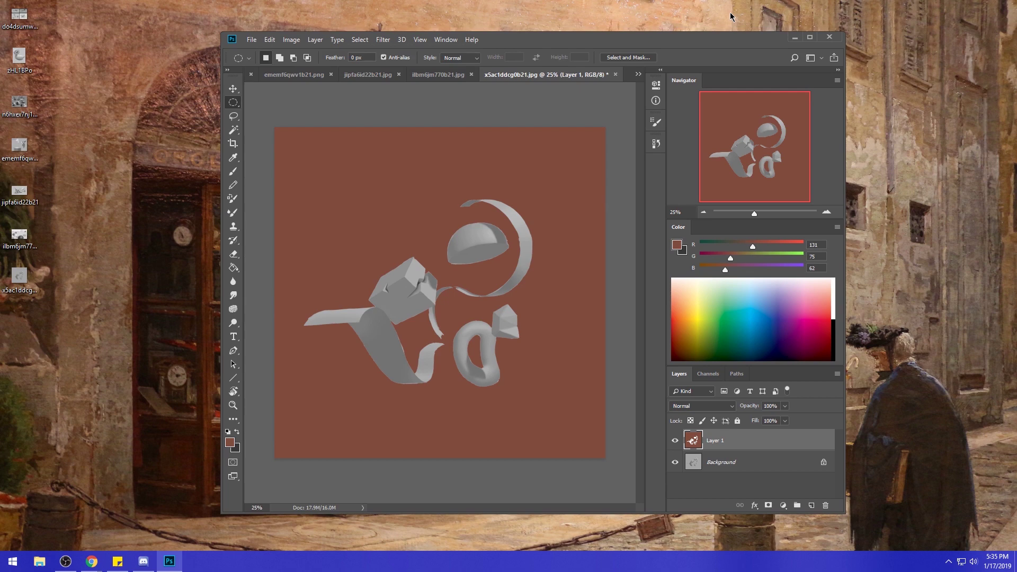
pyautogui.doubleClick(711, 42)
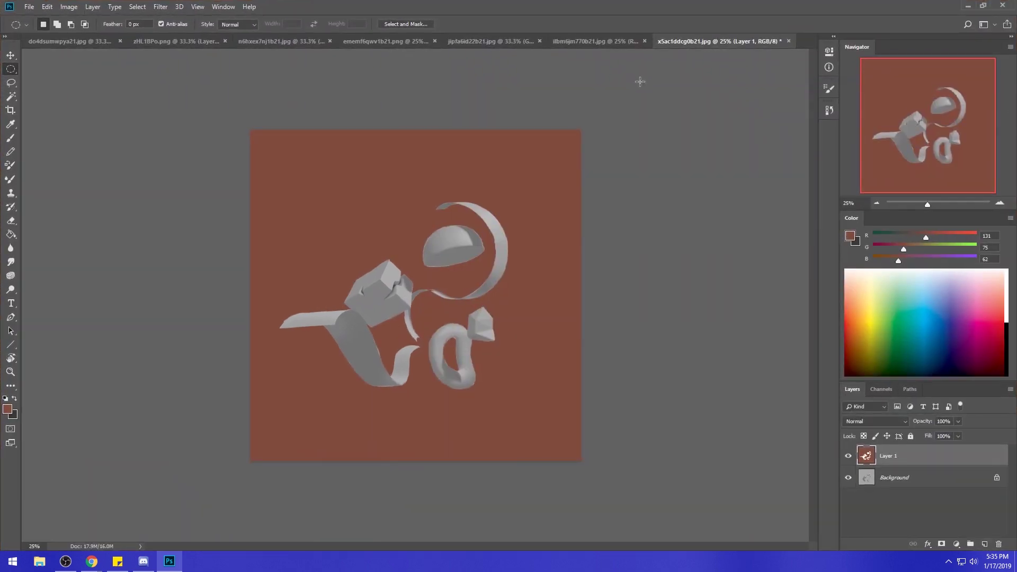
pyautogui.click(996, 562)
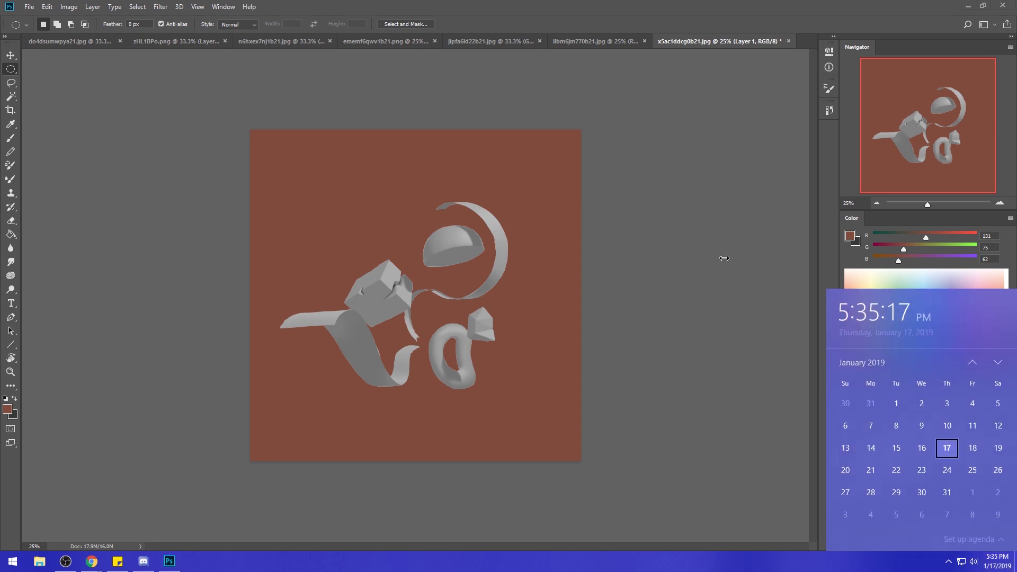
pyautogui.click(706, 211)
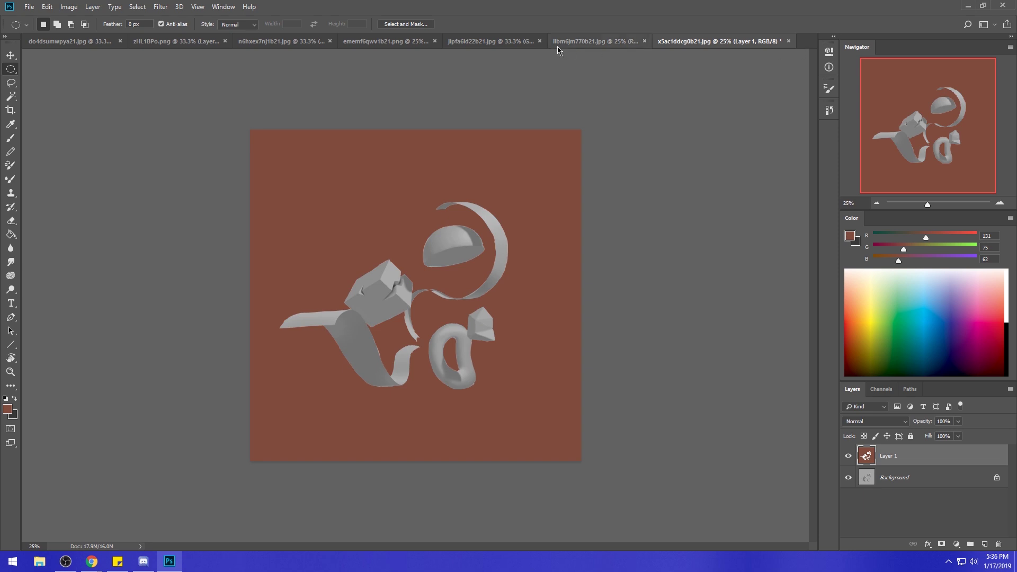
# Glance at jipfa6id22b21.jpg, return to x5ac1ddcg0b21.jpg and hide Layer 1 to reveal the original grey study.
pyautogui.click(578, 41)
pyautogui.click(517, 43)
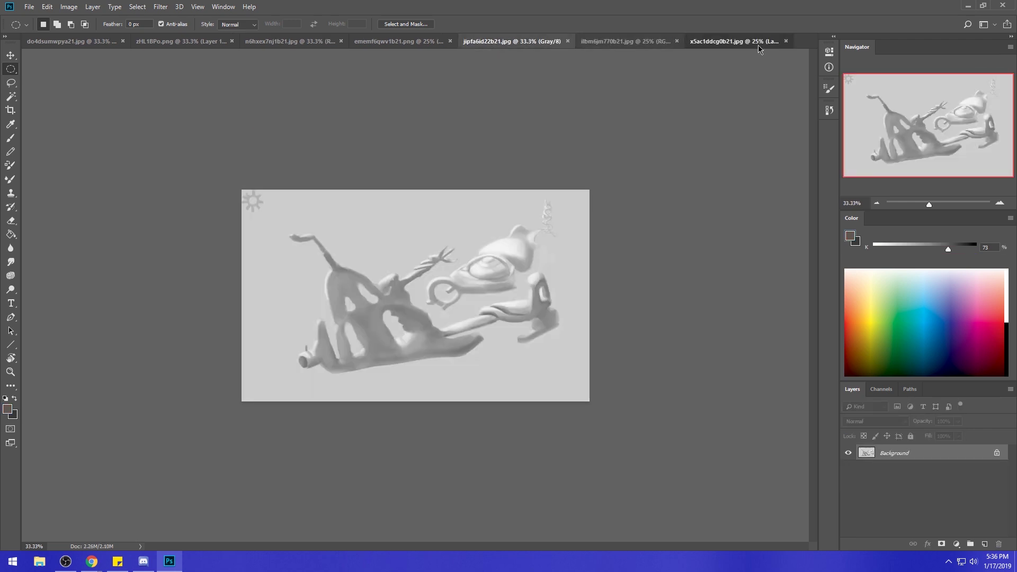
pyautogui.click(759, 44)
pyautogui.click(849, 457)
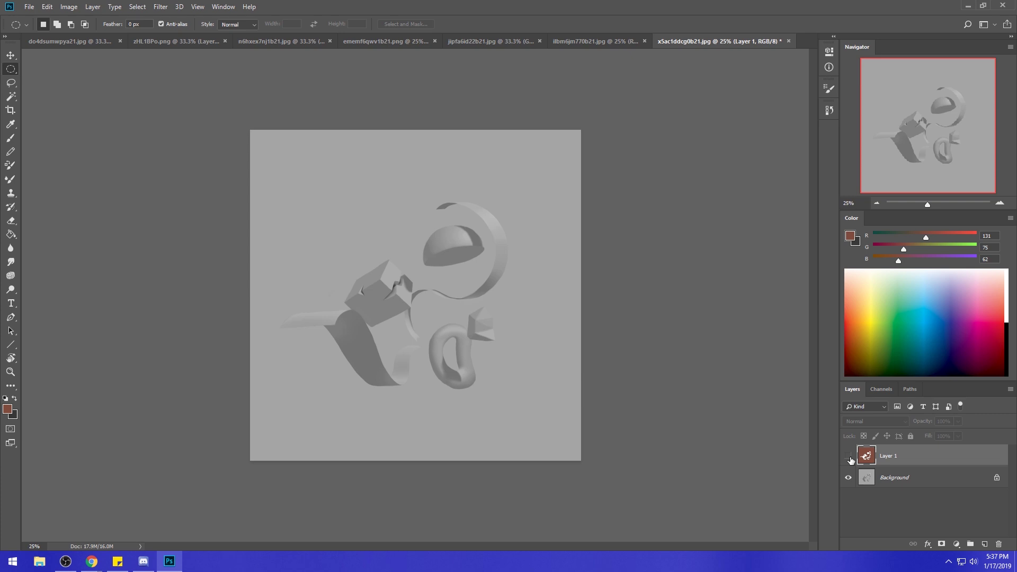
# Review the other open form studies in order, from do4dsumwpya21.jpg through ilbm6jm770b21.jpg, ending on jipfa6id22b21.jpg.
pyautogui.click(94, 43)
pyautogui.click(187, 43)
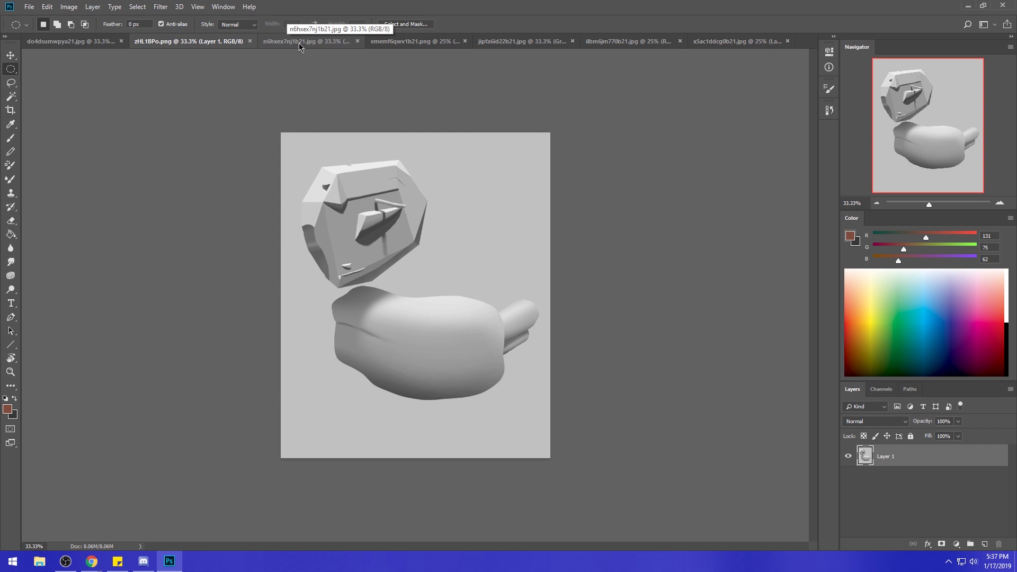
pyautogui.click(319, 42)
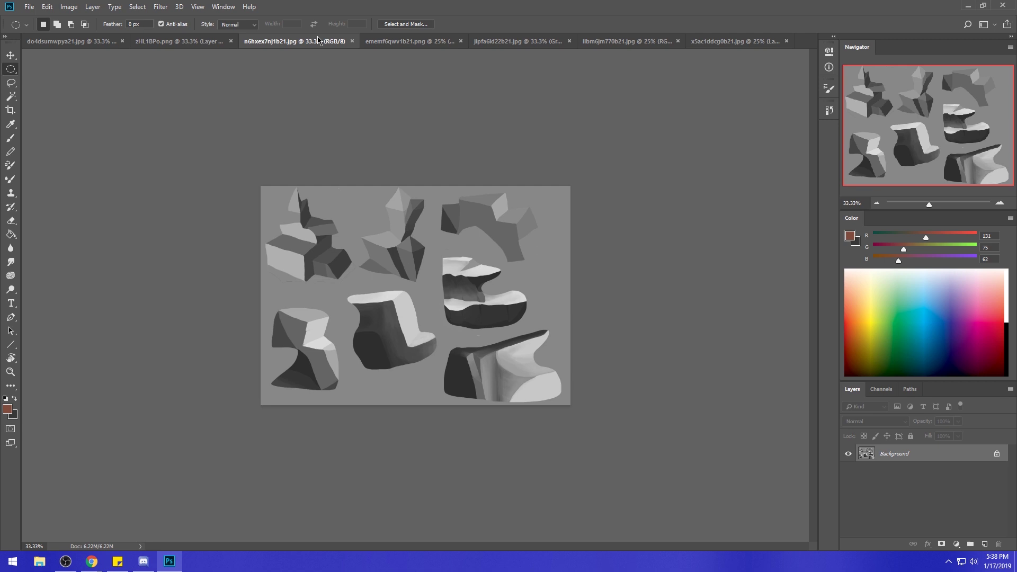
pyautogui.click(417, 41)
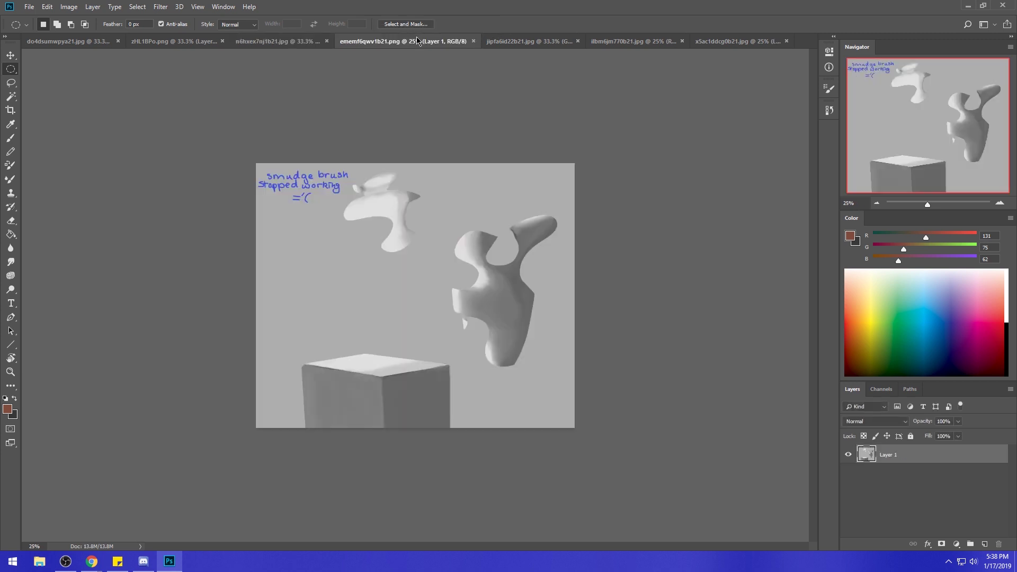
pyautogui.click(526, 42)
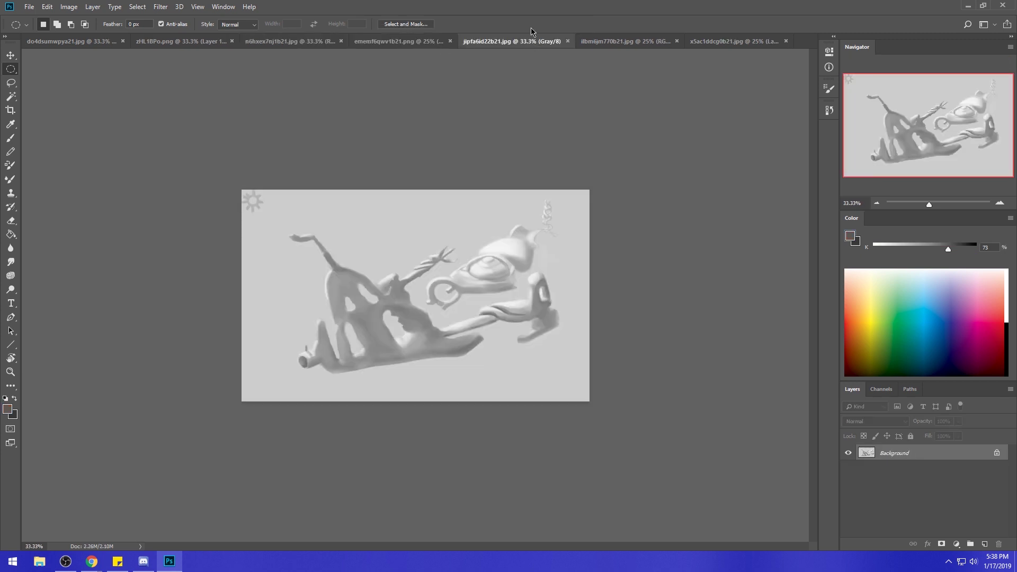
pyautogui.click(644, 42)
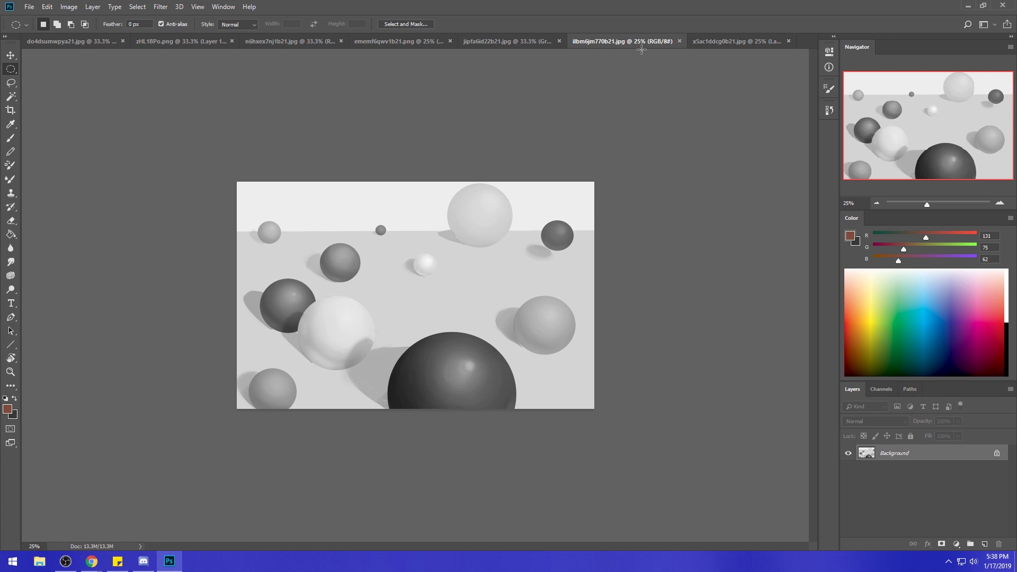
pyautogui.click(535, 41)
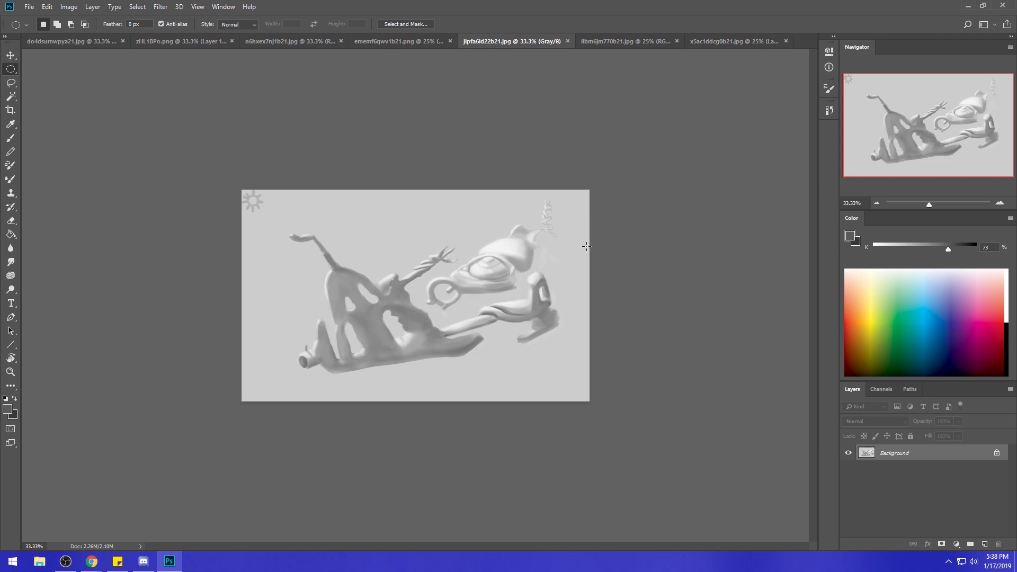
# Look back through the studies from ilbm6jm770b21.jpg to do4dsumwpya21.jpg and return to x5ac1ddcg0b21.jpg.
pyautogui.click(648, 41)
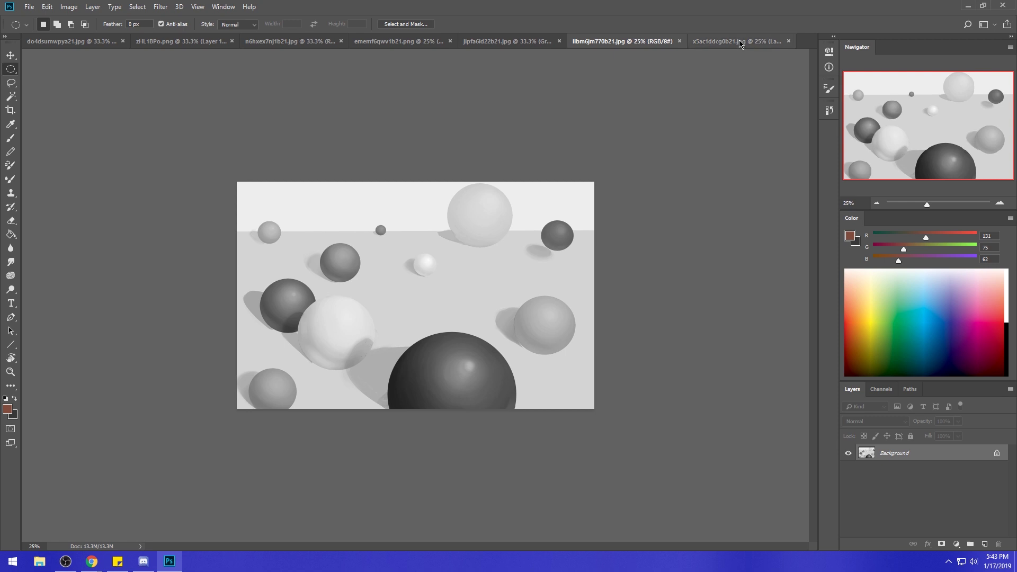
pyautogui.click(508, 41)
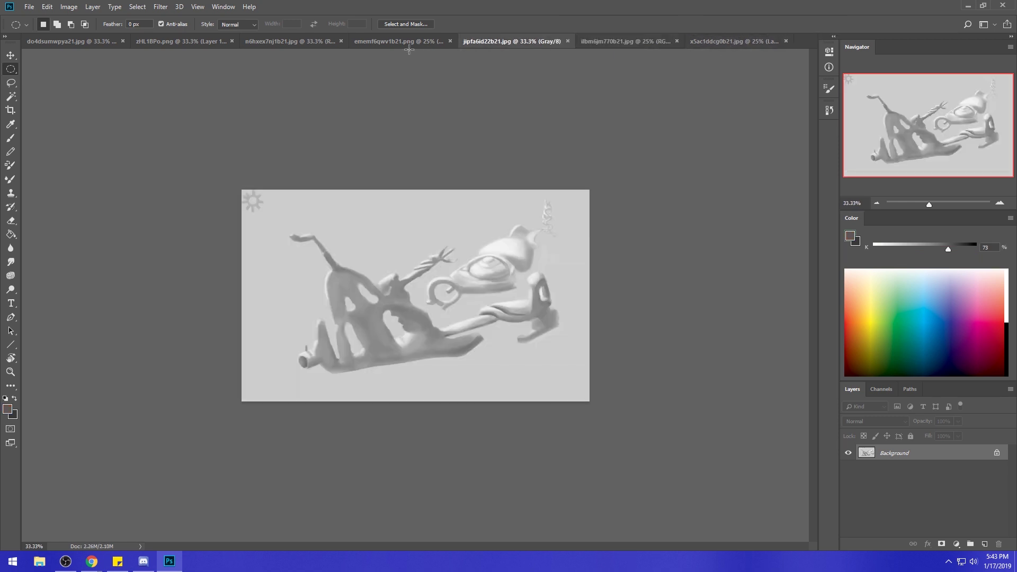
pyautogui.click(402, 43)
pyautogui.click(290, 43)
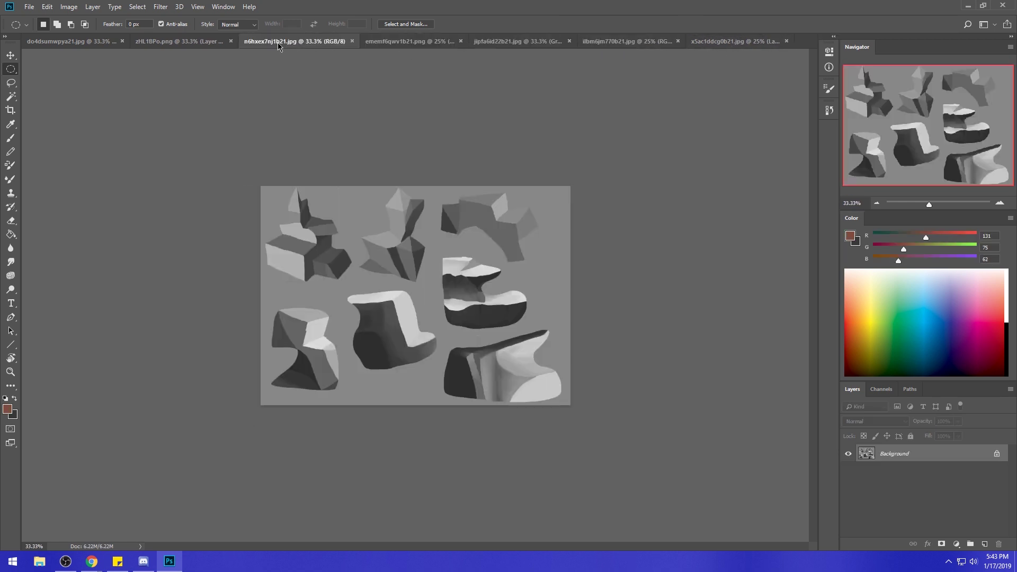
pyautogui.click(177, 41)
pyautogui.click(98, 42)
pyautogui.click(739, 42)
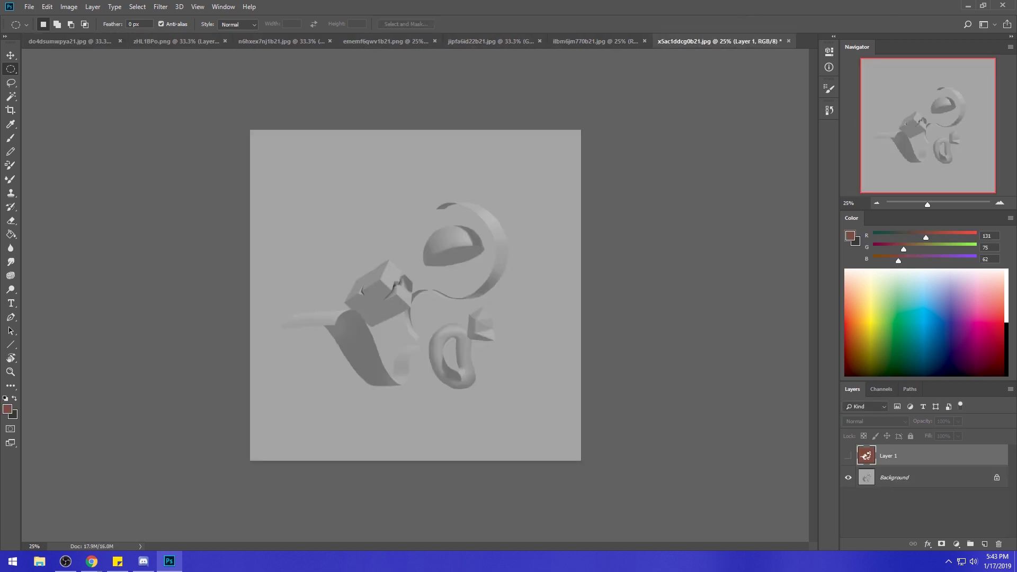
pyautogui.hotkey('alt', 'Tab')
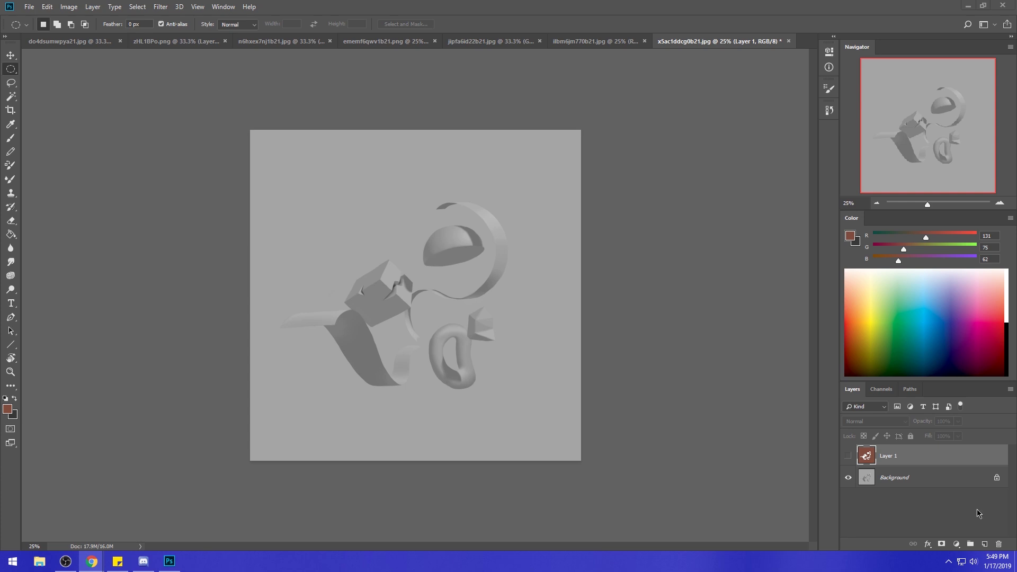
pyautogui.click(935, 482)
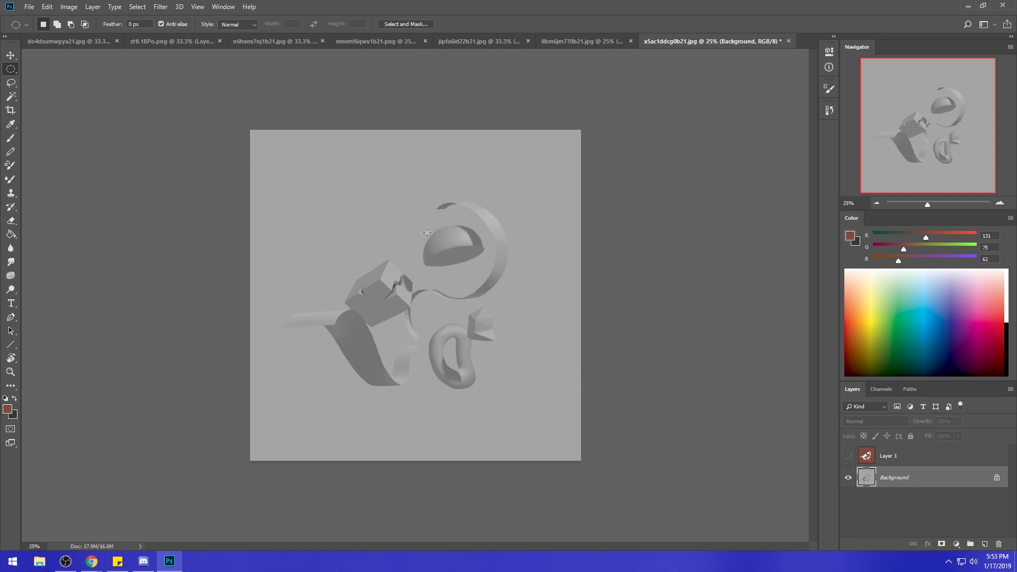
pyautogui.hotkey('ctrl', 'u')
pyautogui.click(970, 258)
pyautogui.hotkey('ctrl', 'u')
pyautogui.click(972, 259)
# Show Layer 1, load its opaque pixels as a selection and invert it so only the grey forms are selected.
pyautogui.click(848, 456)
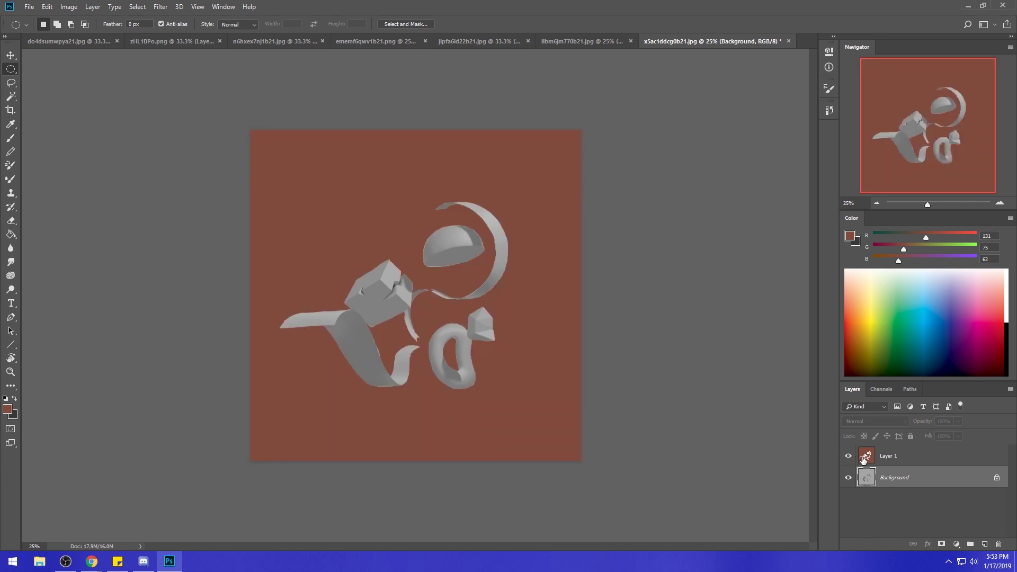
pyautogui.press('a')
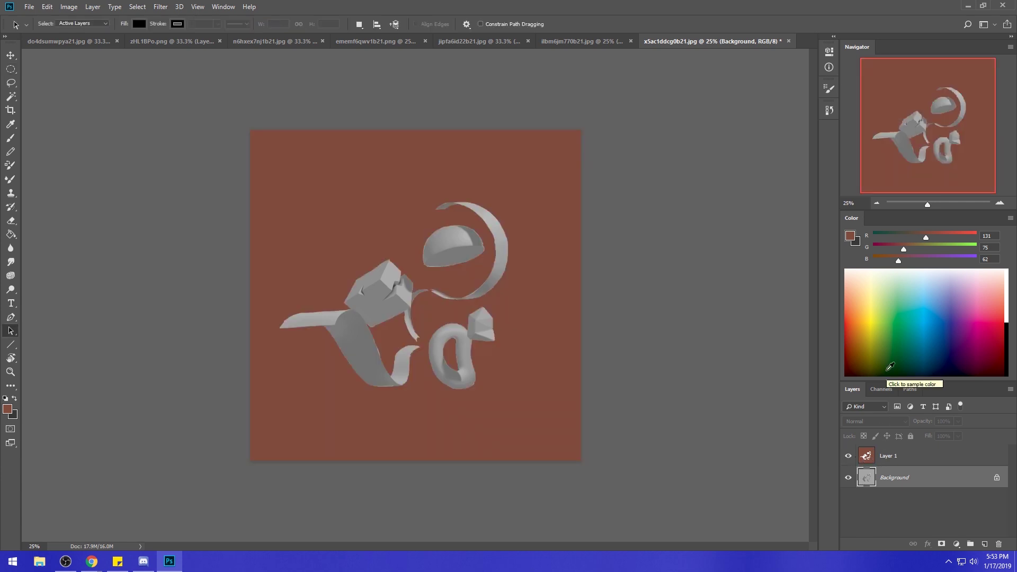
pyautogui.press('v')
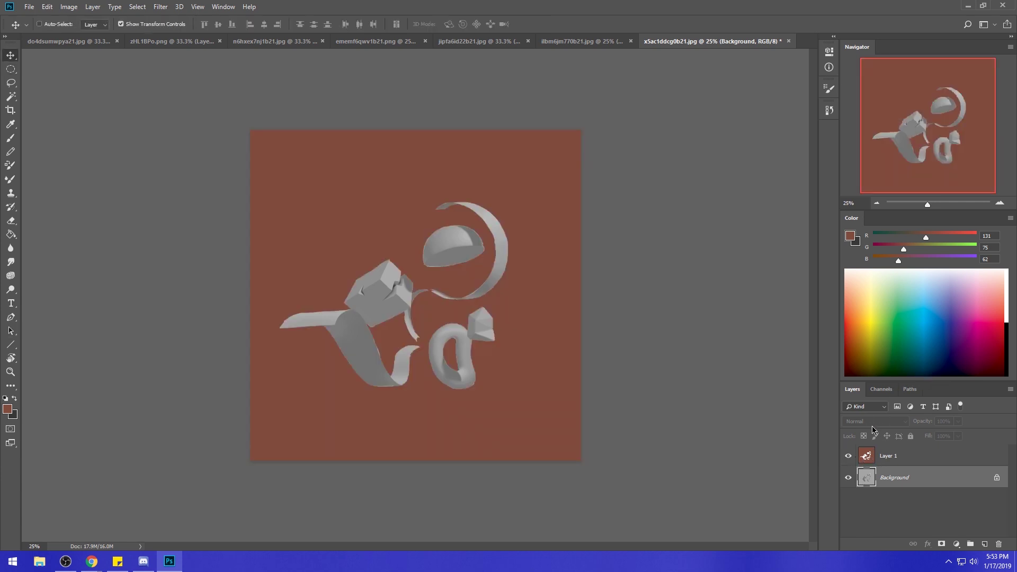
pyautogui.click(902, 459)
pyautogui.hotkey('ctrl', 'alt', '2')
pyautogui.press('m')
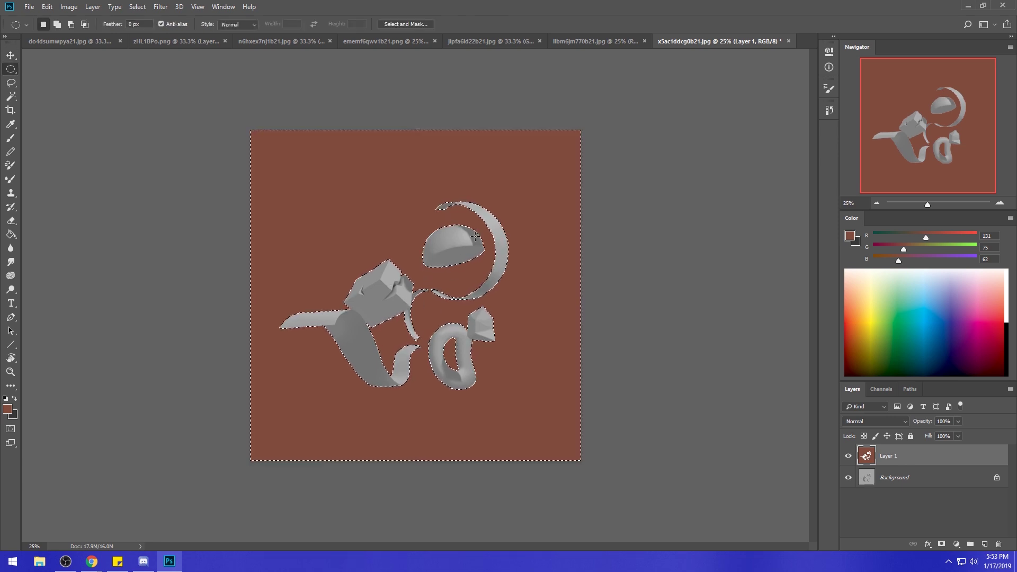
pyautogui.rightClick(489, 262)
pyautogui.click(534, 276)
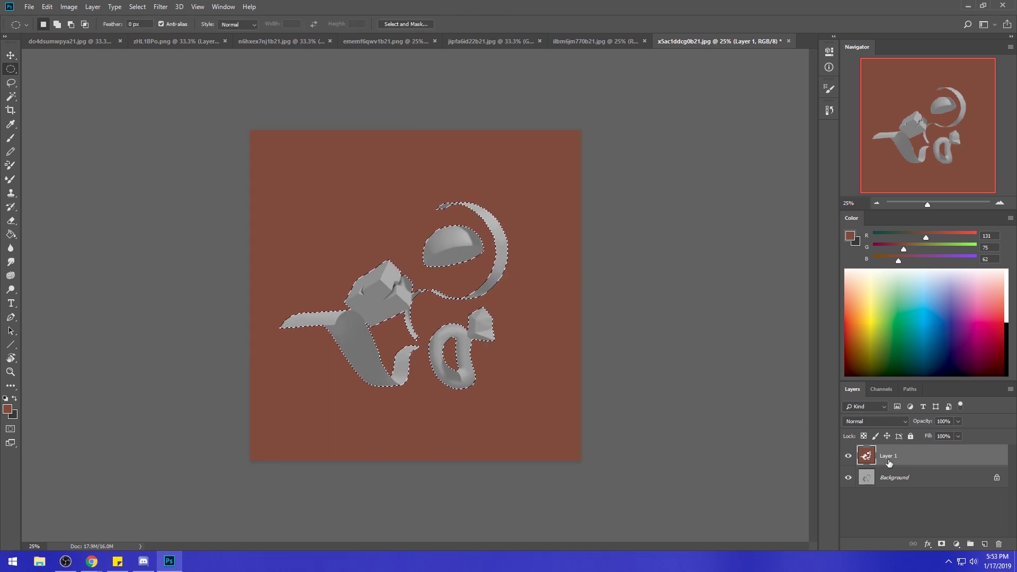
# Hide Layer 1 and clear the selection outline on the Background layer.
pyautogui.click(910, 477)
pyautogui.click(848, 455)
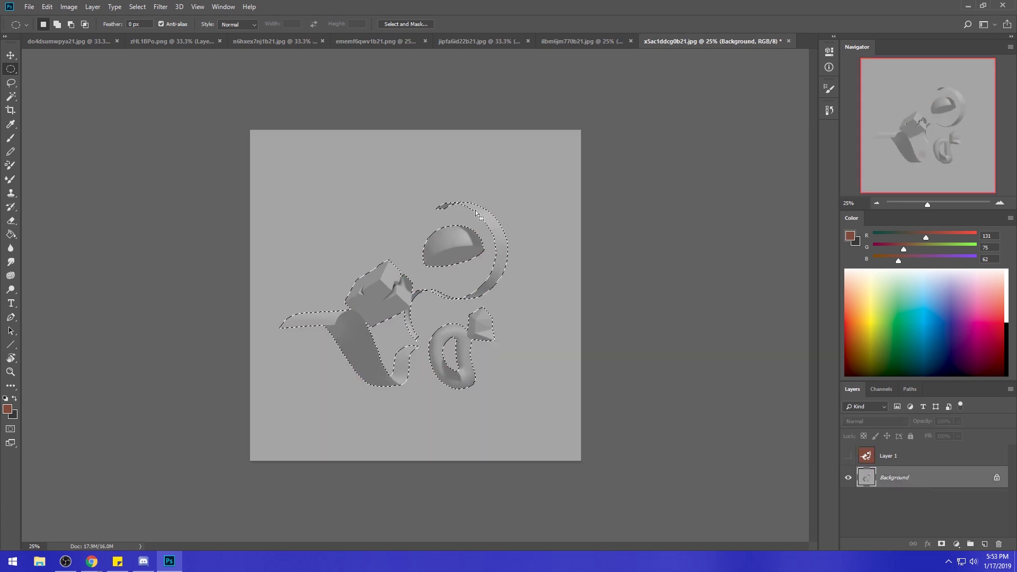
pyautogui.hotkey('ctrl', 'd')
pyautogui.press('b')
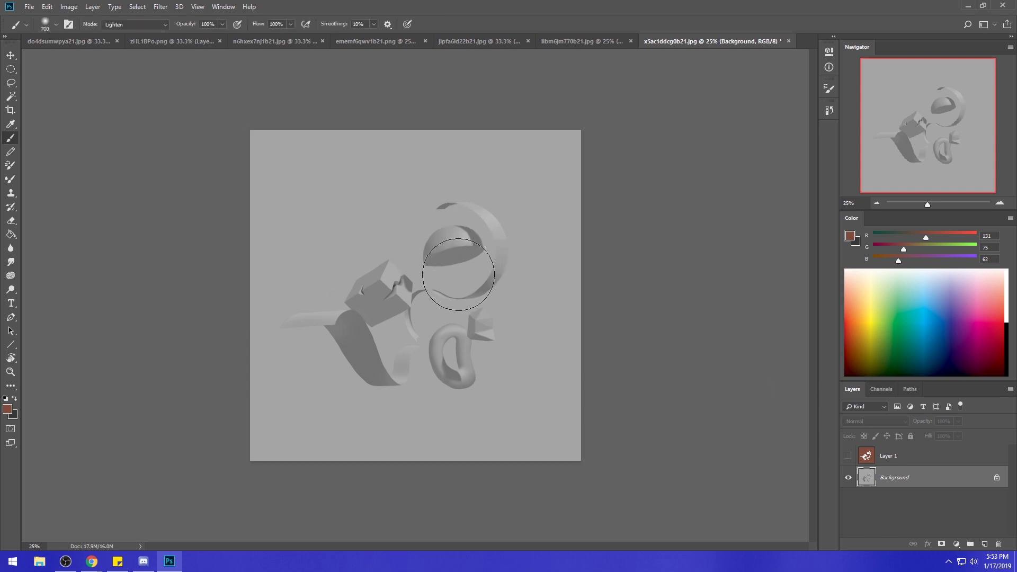
pyautogui.rightClick(459, 281)
pyautogui.click(531, 452)
pyautogui.click(787, 135)
pyautogui.hotkey('ctrl', 'u')
pyautogui.moveTo(840, 345); pyautogui.dragTo(846, 345)
pyautogui.click(959, 257)
# Invert the selection to the backdrop and lighten it with Hue/Saturation, raising Lightness to about +26.
pyautogui.rightClick(475, 295)
pyautogui.click(524, 312)
pyautogui.hotkey('ctrl', 'u')
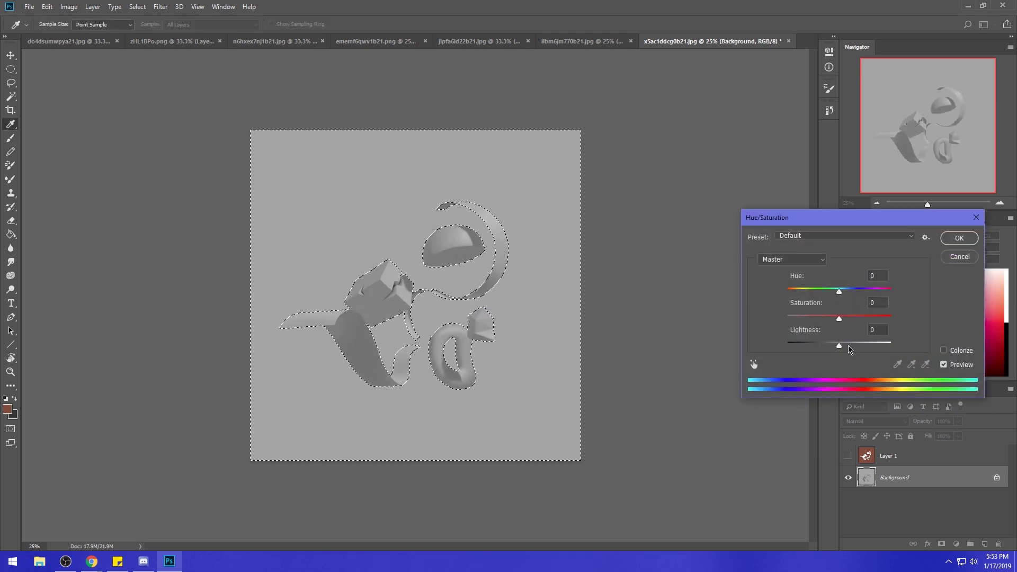
pyautogui.moveTo(840, 346); pyautogui.dragTo(853, 348)
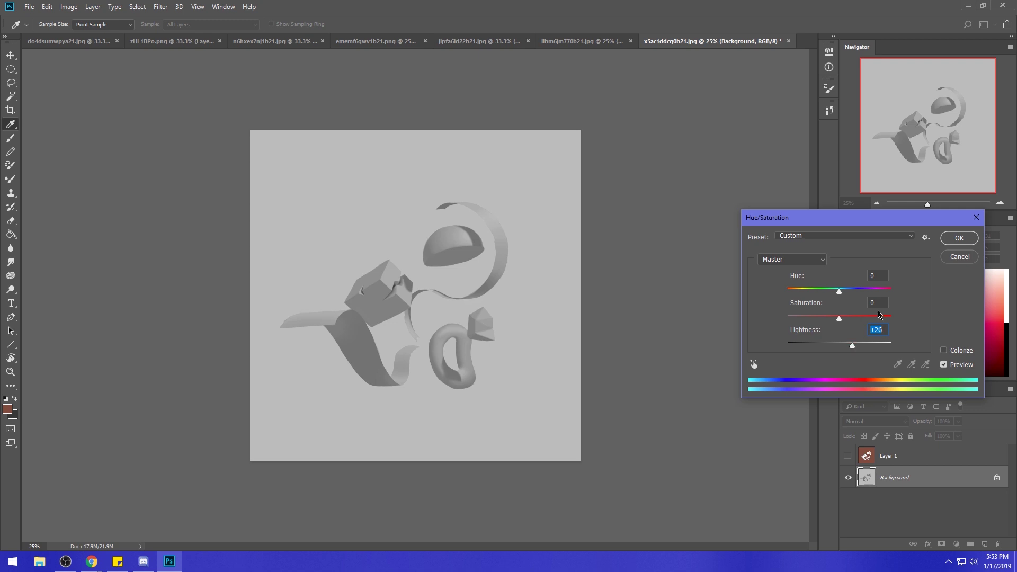
pyautogui.moveTo(857, 348); pyautogui.dragTo(855, 348)
pyautogui.click(960, 240)
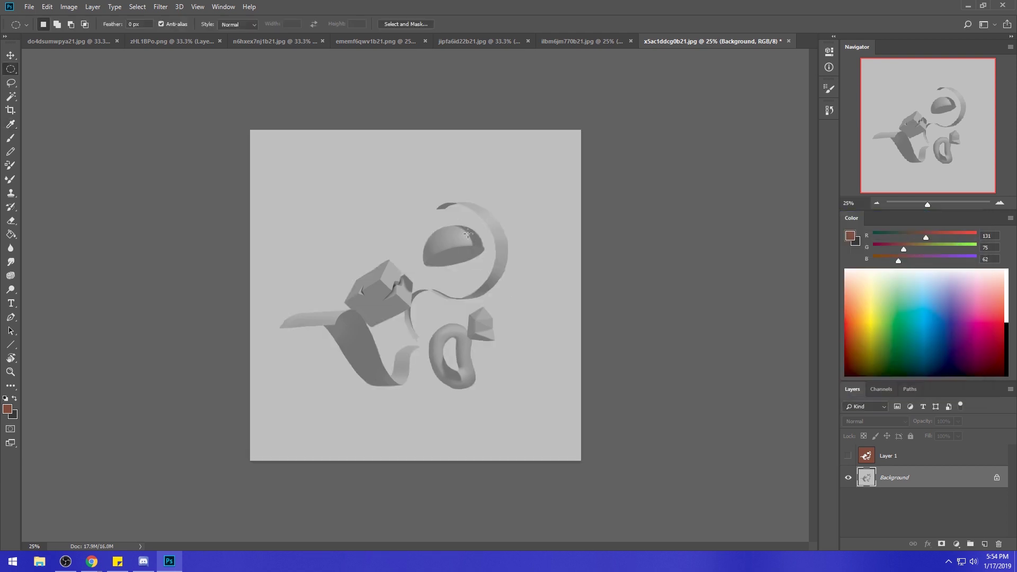
# Invert the selection back to the grey forms and ready a large soft brush for painting inside them.
pyautogui.rightClick(465, 276)
pyautogui.click(480, 291)
pyautogui.press('b')
pyautogui.rightClick(446, 260)
pyautogui.click(544, 343)
pyautogui.press('[')
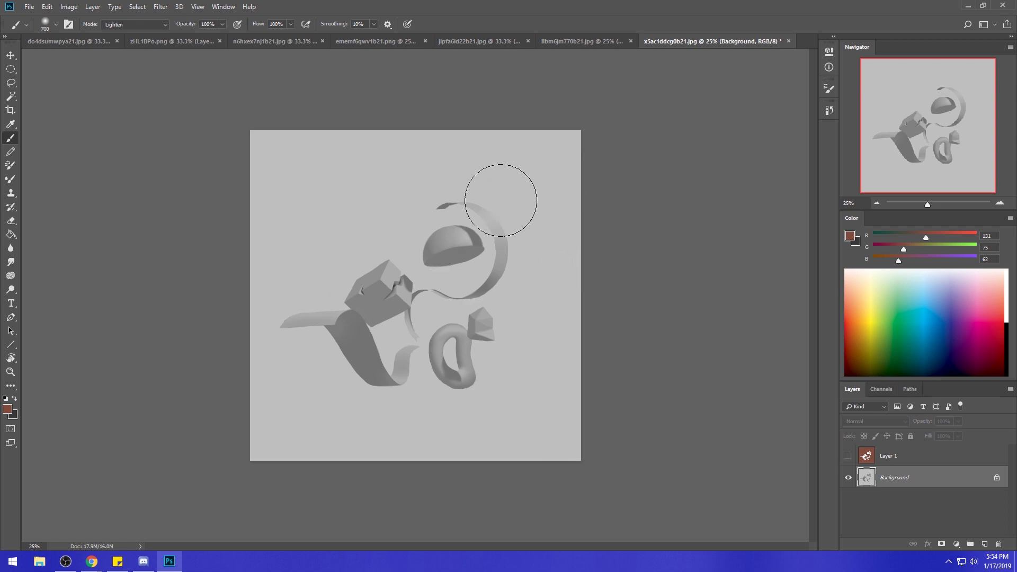
# Sample the light grey of the dome's upper face and set the brush to Normal mode at 41% opacity.
pyautogui.keyDown('alt'); pyautogui.click(468, 233); pyautogui.keyUp('alt')
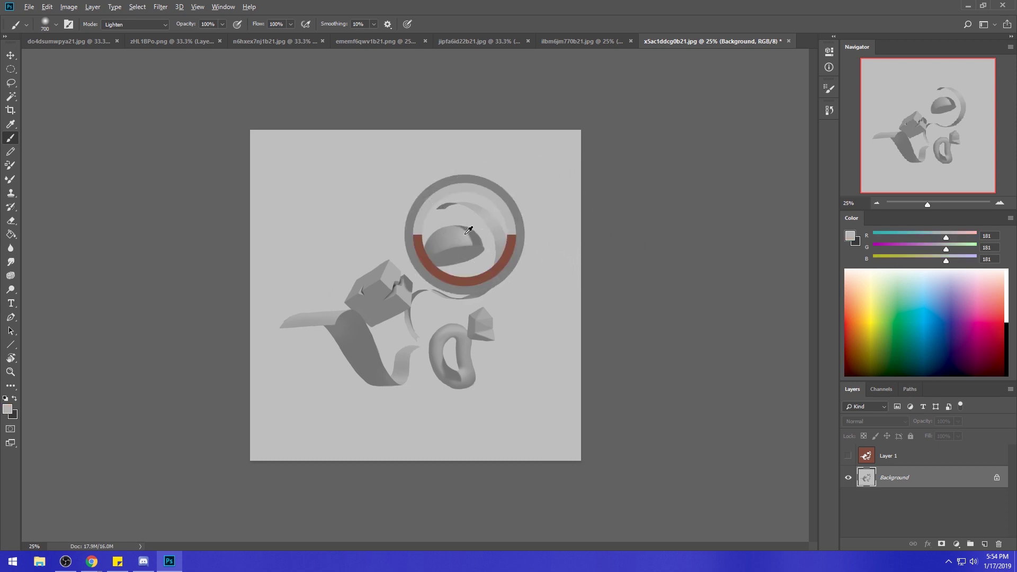
pyautogui.keyDown('alt'); pyautogui.click(478, 232); pyautogui.keyUp('alt')
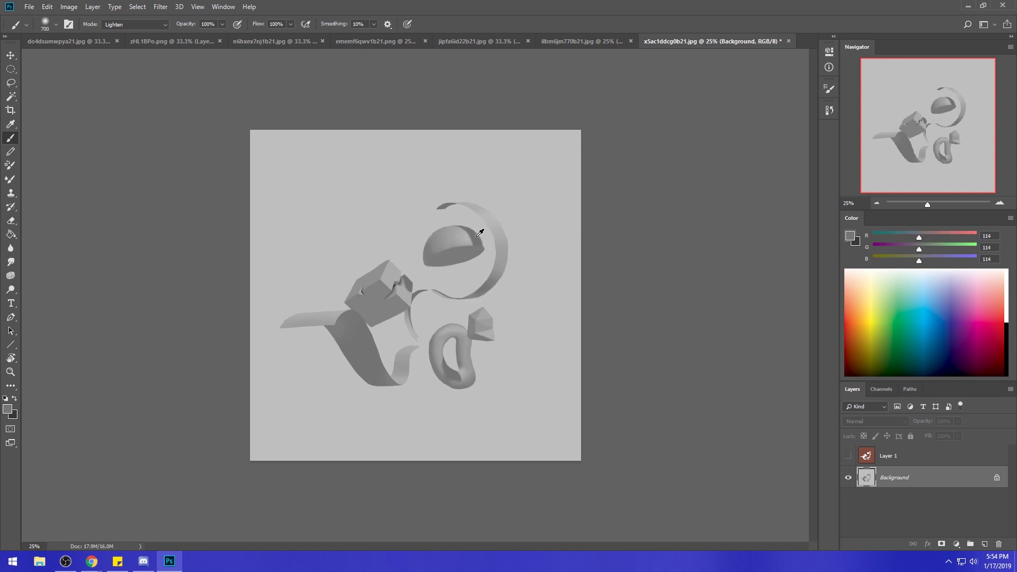
pyautogui.keyDown('alt'); pyautogui.click(466, 234); pyautogui.keyUp('alt')
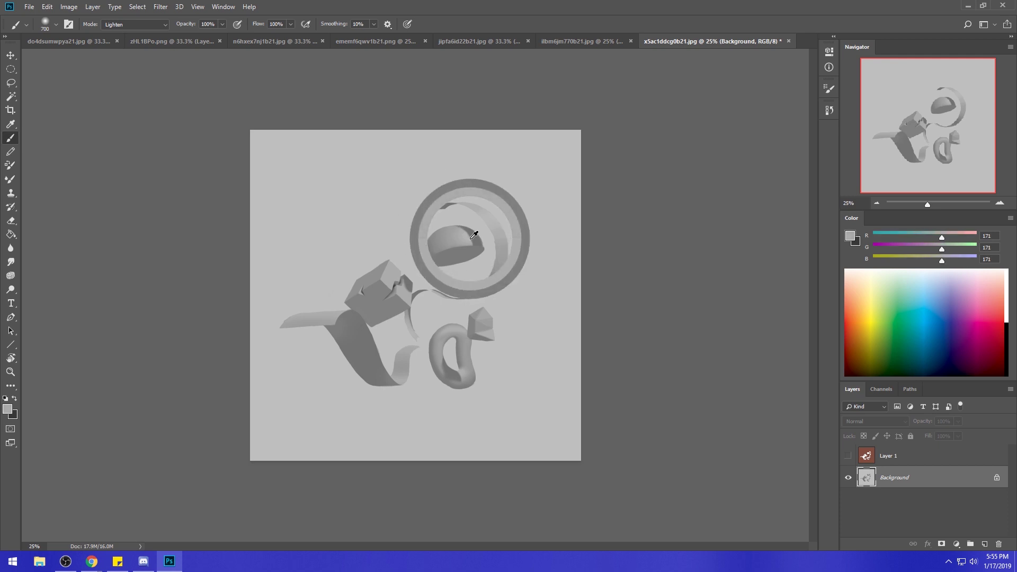
pyautogui.keyDown('alt'); pyautogui.click(471, 237); pyautogui.keyUp('alt')
pyautogui.click(219, 26)
pyautogui.click(127, 27)
pyautogui.click(123, 34)
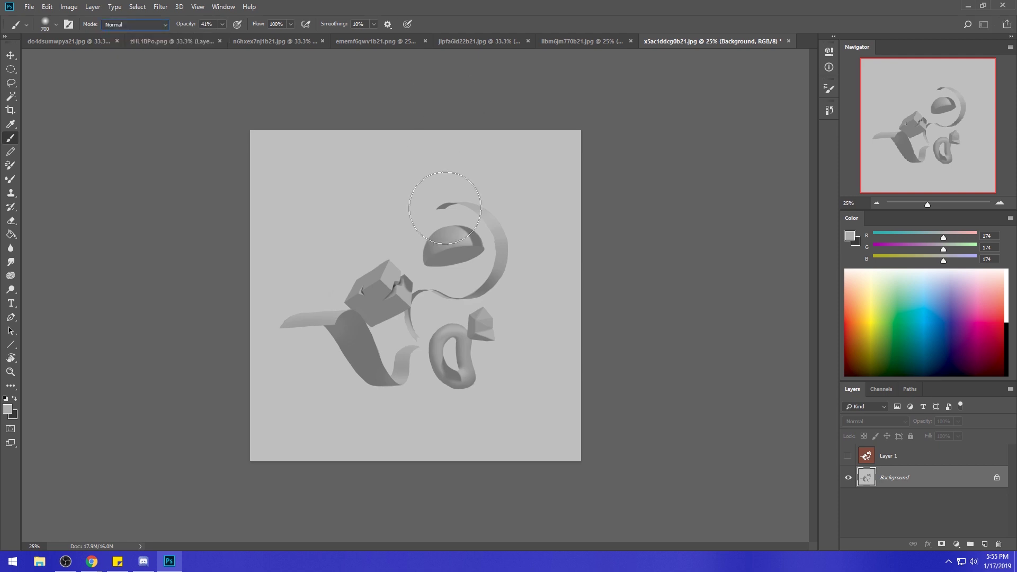
# Paint sampled light grey softly over the dome's top, redoing the first stroke, and deselect the forms.
pyautogui.keyDown('alt'); pyautogui.click(466, 232); pyautogui.keyUp('alt')
pyautogui.moveTo(483, 241)
pyautogui.mouseDown()
pyautogui.moveTo(460, 222)
pyautogui.moveTo(478, 241)
pyautogui.moveTo(455, 244)
pyautogui.moveTo(543, 220)
pyautogui.moveTo(469, 237)
pyautogui.moveTo(451, 227)
pyautogui.moveTo(484, 243)
pyautogui.moveTo(475, 228)
pyautogui.moveTo(453, 226)
pyautogui.mouseUp()
pyautogui.hotkey('ctrl', 'z')
pyautogui.moveTo(470, 216)
pyautogui.mouseDown()
pyautogui.moveTo(443, 227)
pyautogui.moveTo(518, 229)
pyautogui.moveTo(460, 220)
pyautogui.mouseUp()
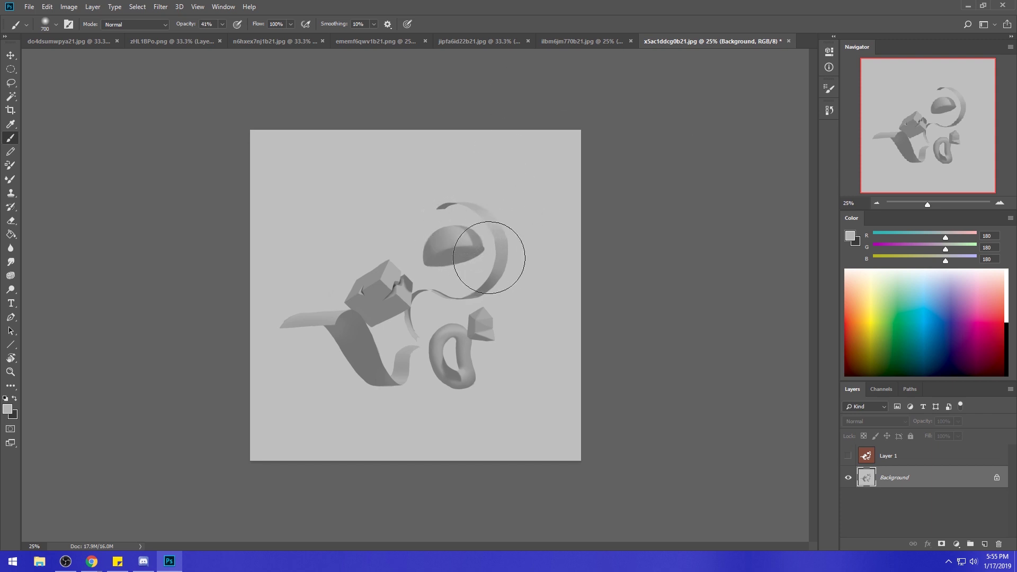
pyautogui.press('m')
pyautogui.rightClick(451, 219)
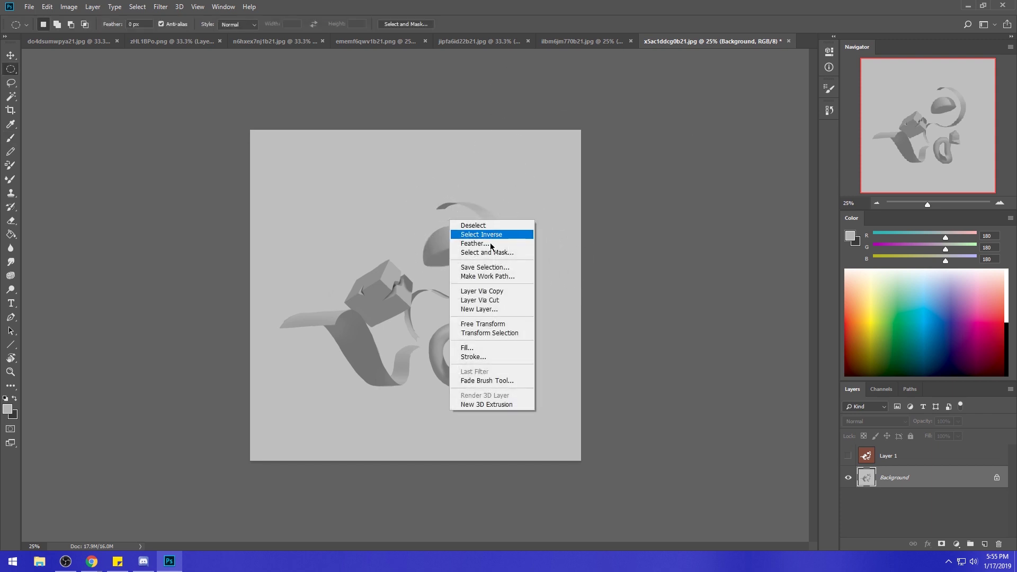
pyautogui.click(488, 226)
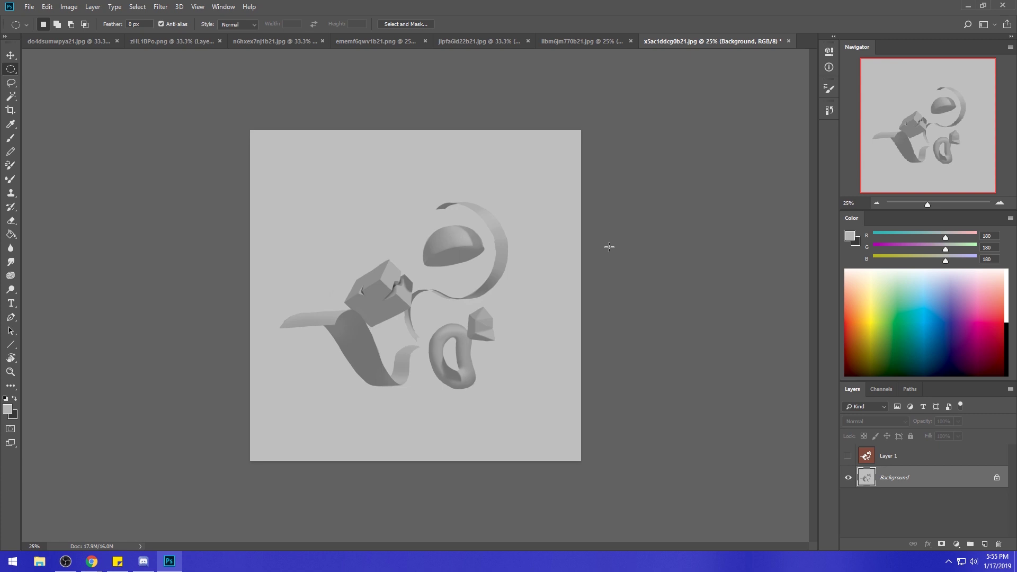
# Stroke the dome's underside with its sampled dark grey, using the 80 px dry-oil brush at 100% opacity.
pyautogui.press('b')
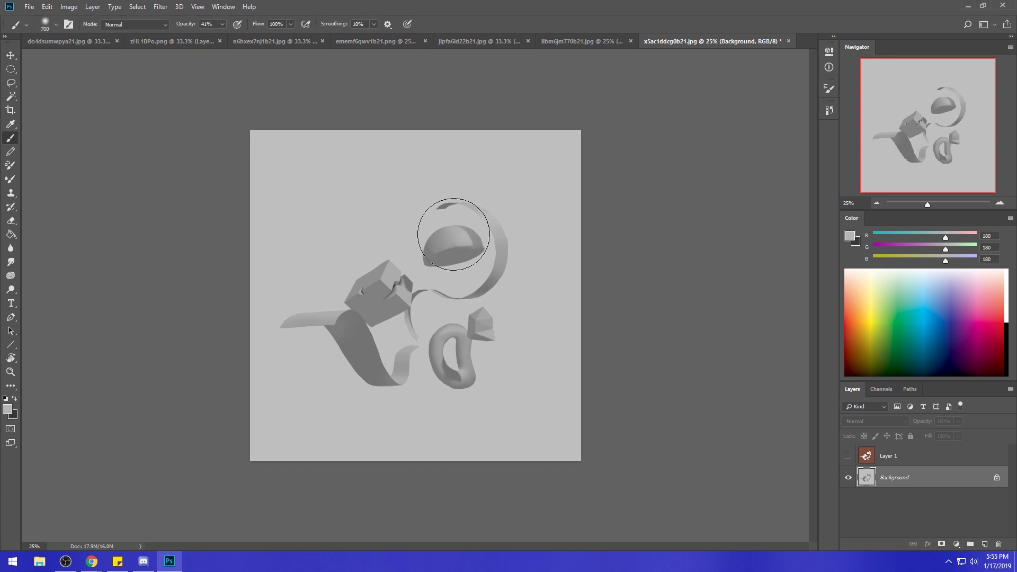
pyautogui.rightClick(476, 246)
pyautogui.doubleClick(523, 448)
pyautogui.keyDown('alt'); pyautogui.click(470, 251); pyautogui.keyUp('alt')
pyautogui.moveTo(223, 27); pyautogui.dragTo(527, 172)
pyautogui.moveTo(459, 252); pyautogui.dragTo(478, 253)
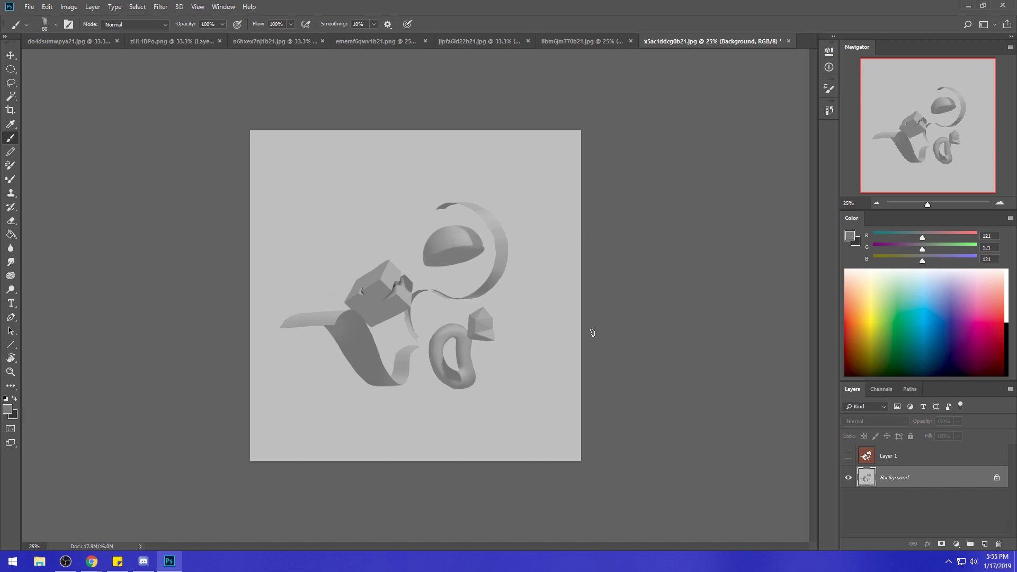
# Reload Layer 1's pixels as a selection, invert it to the forms and hide its outline on the Background layer.
pyautogui.click(849, 456)
pyautogui.click(848, 456)
pyautogui.keyDown('ctrl'); pyautogui.click(866, 456); pyautogui.keyUp('ctrl')
pyautogui.press('v')
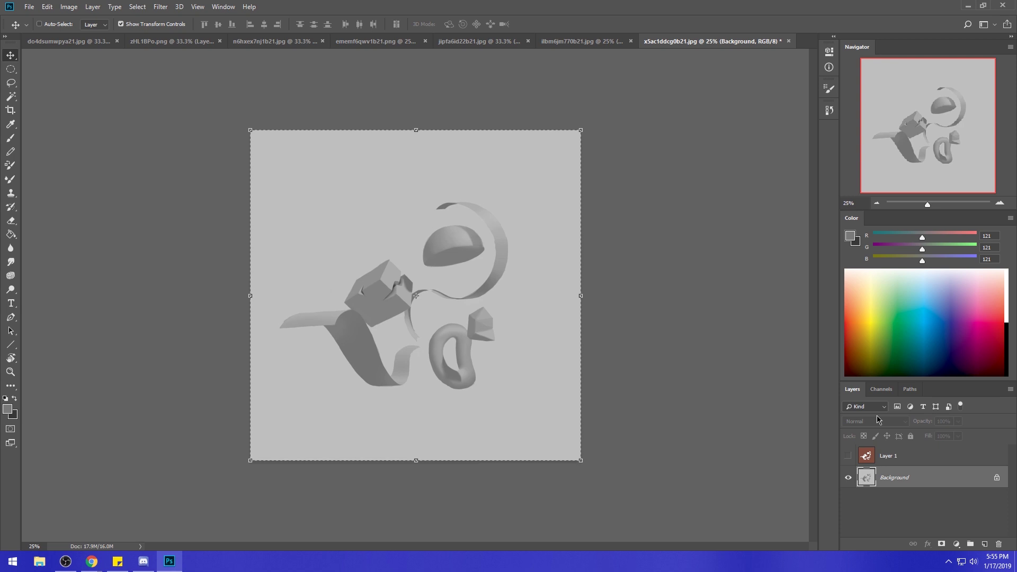
pyautogui.click(900, 455)
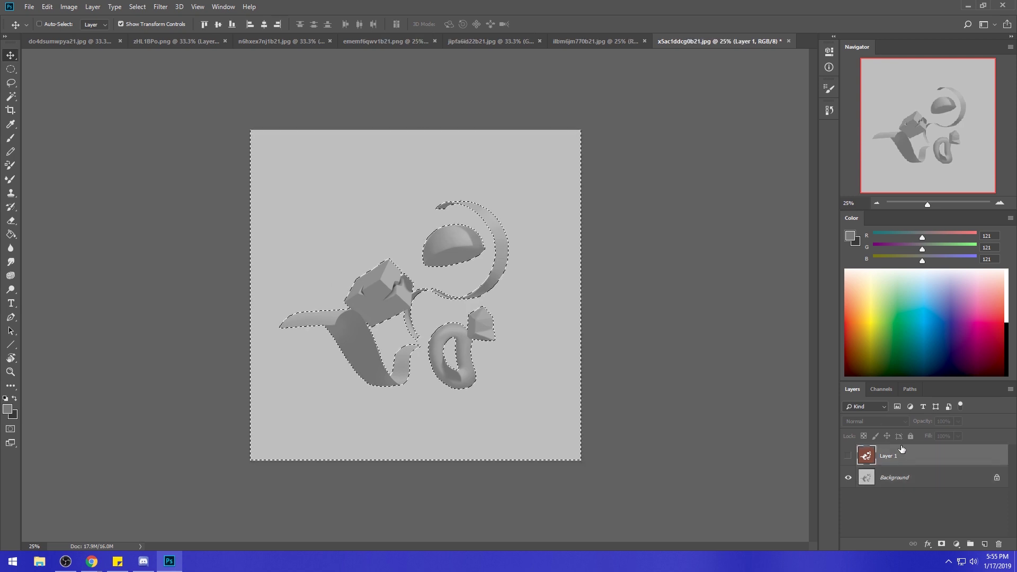
pyautogui.press('m')
pyautogui.rightClick(438, 289)
pyautogui.click(493, 304)
pyautogui.hotkey('alt', '[')
pyautogui.hotkey('ctrl', 'd')
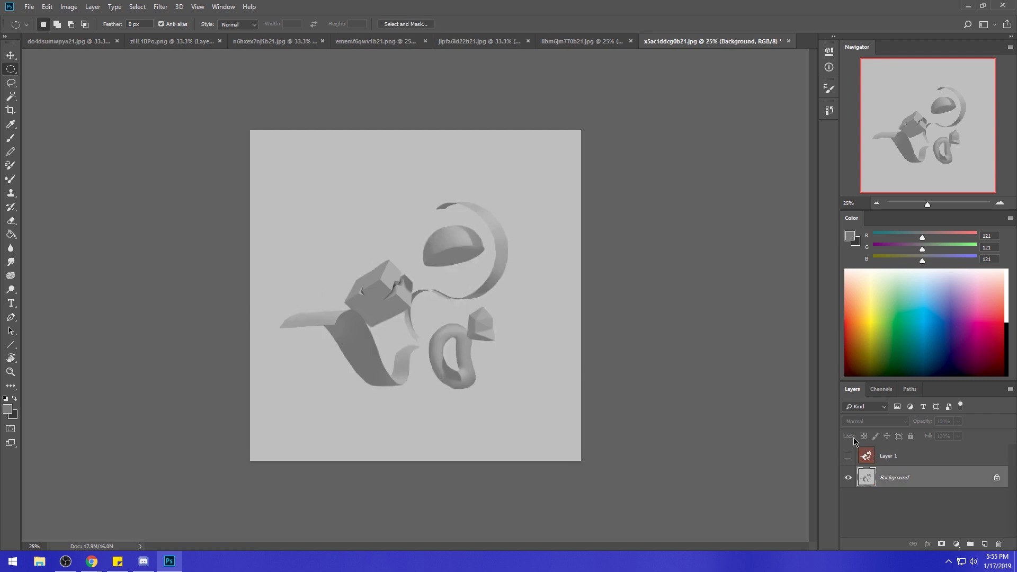
# Refine the dome's underside and outer corner with the 80 px brush, resampling greys from the dome and backdrop.
pyautogui.press('b')
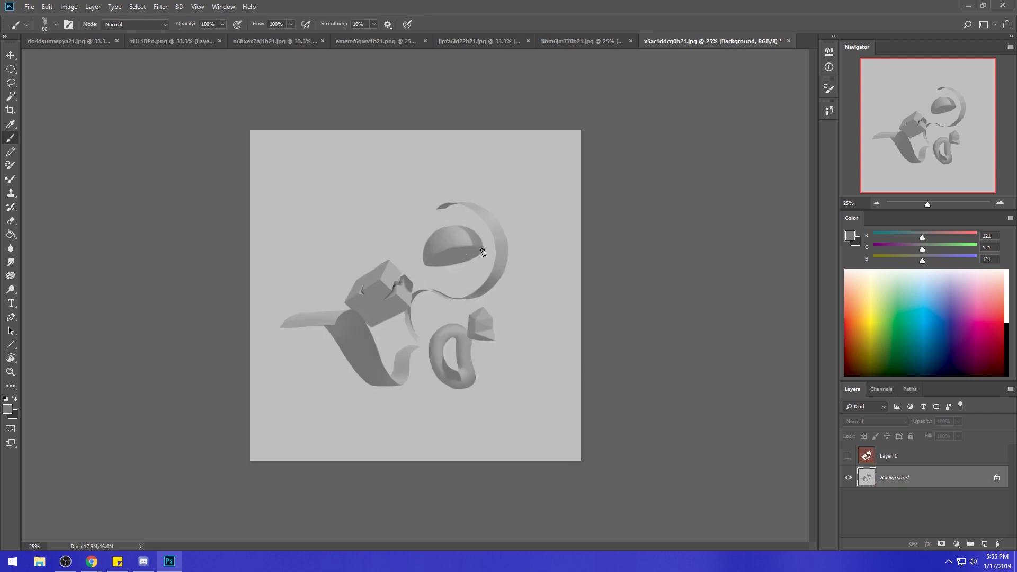
pyautogui.keyDown('alt'); pyautogui.click(466, 273); pyautogui.keyUp('alt')
pyautogui.keyDown('alt'); pyautogui.click(448, 258); pyautogui.keyUp('alt')
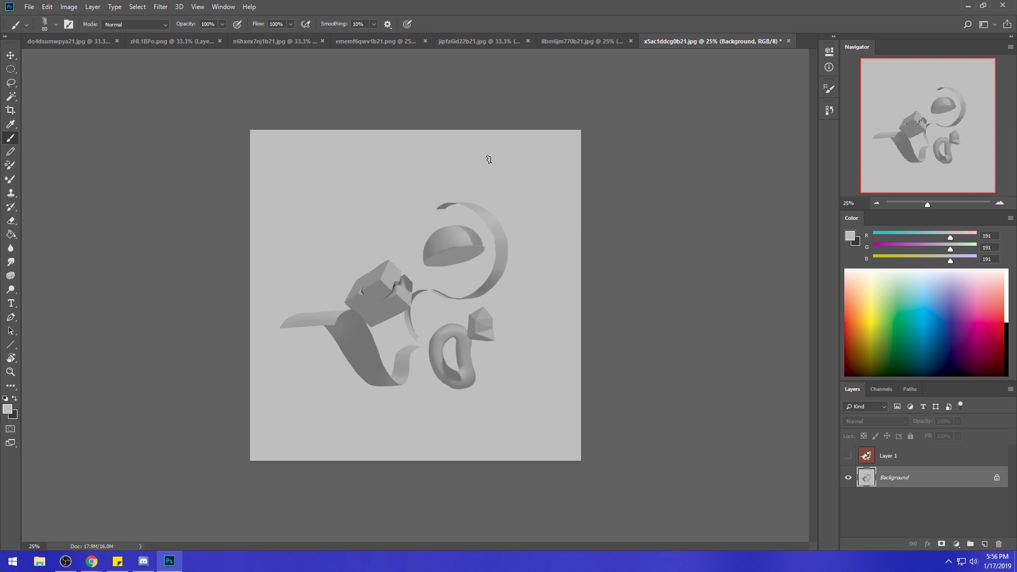
pyautogui.keyDown('alt'); pyautogui.click(480, 238); pyautogui.keyUp('alt')
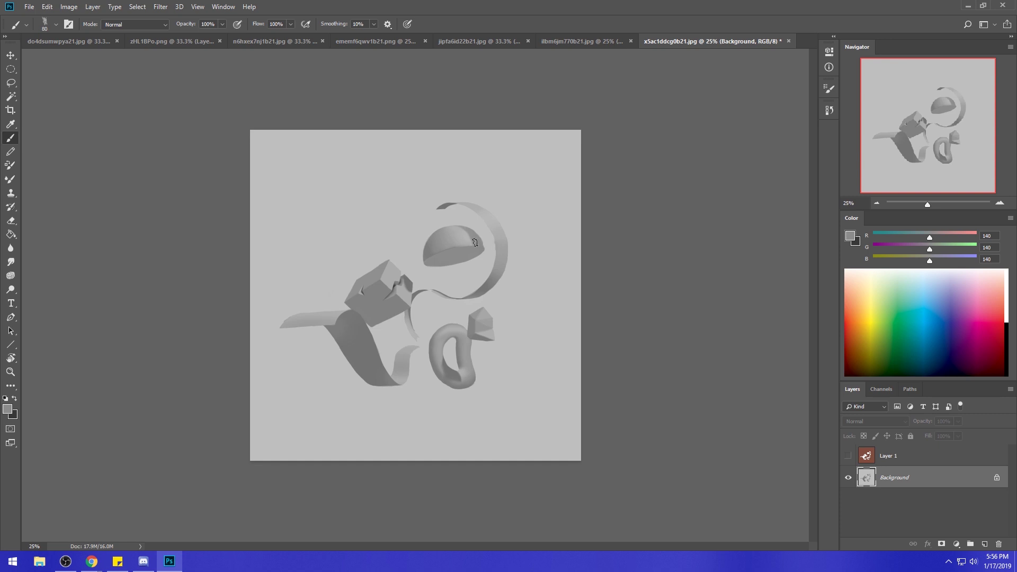
pyautogui.keyDown('alt'); pyautogui.click(473, 240); pyautogui.keyUp('alt')
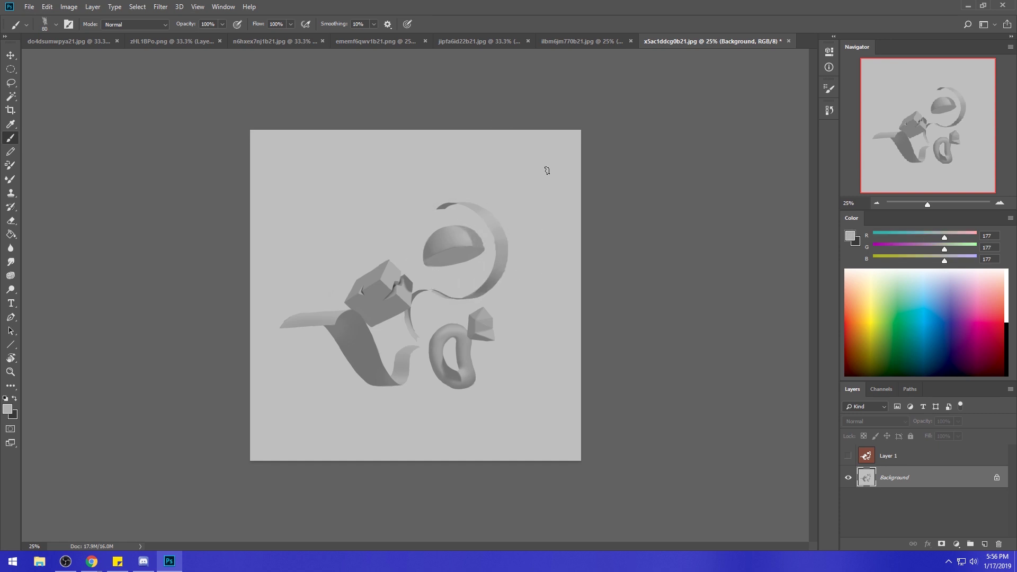
pyautogui.keyDown('alt'); pyautogui.click(481, 247); pyautogui.keyUp('alt')
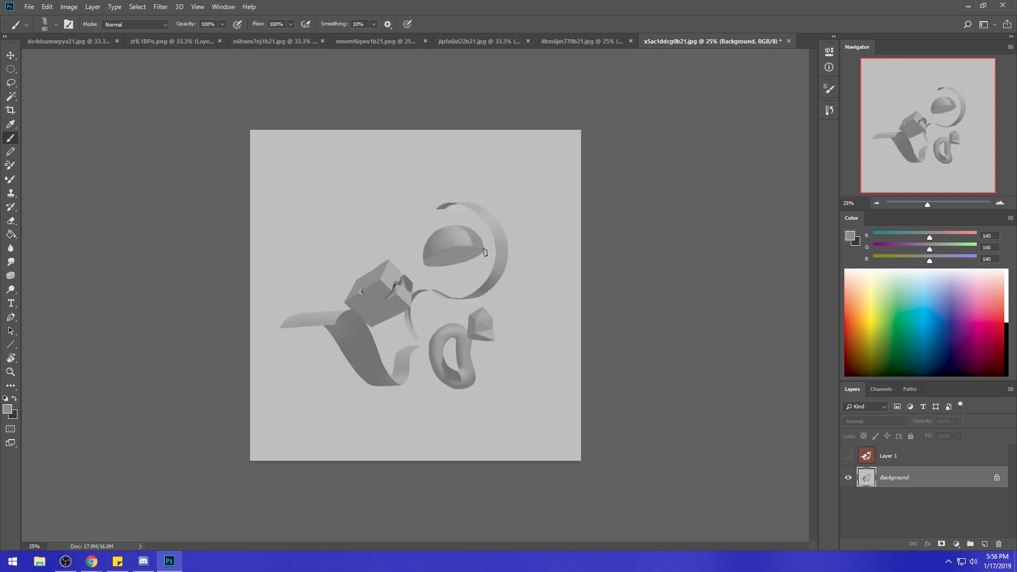
pyautogui.keyDown('alt'); pyautogui.click(426, 255); pyautogui.keyUp('alt')
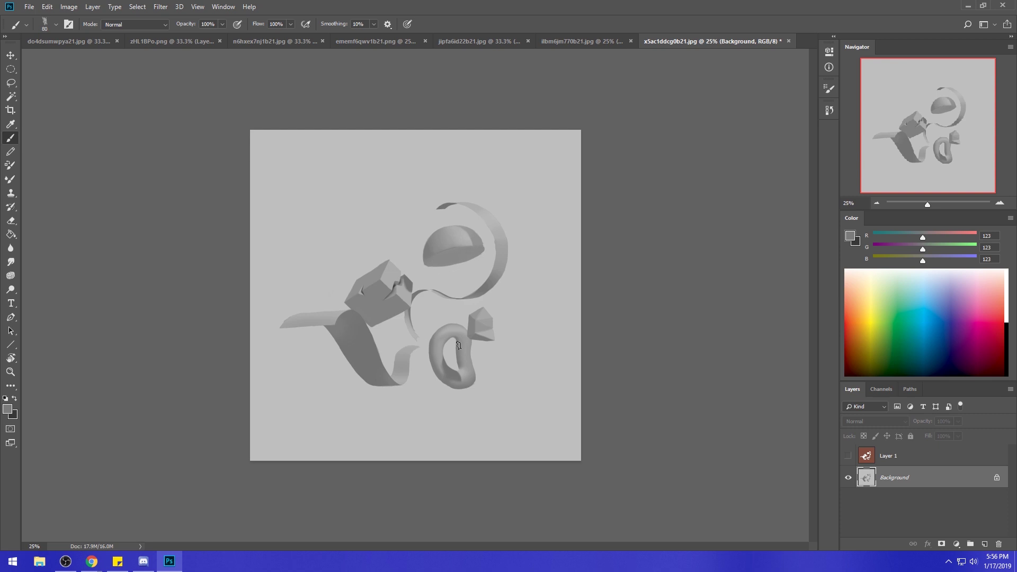
# Touch up the dome's inner corner and upper face with greys sampled from the nearby surfaces.
pyautogui.keyDown('alt'); pyautogui.click(436, 249); pyautogui.keyUp('alt')
pyautogui.keyDown('alt'); pyautogui.click(427, 253); pyautogui.keyUp('alt')
pyautogui.moveTo(427, 256); pyautogui.dragTo(344, 281)
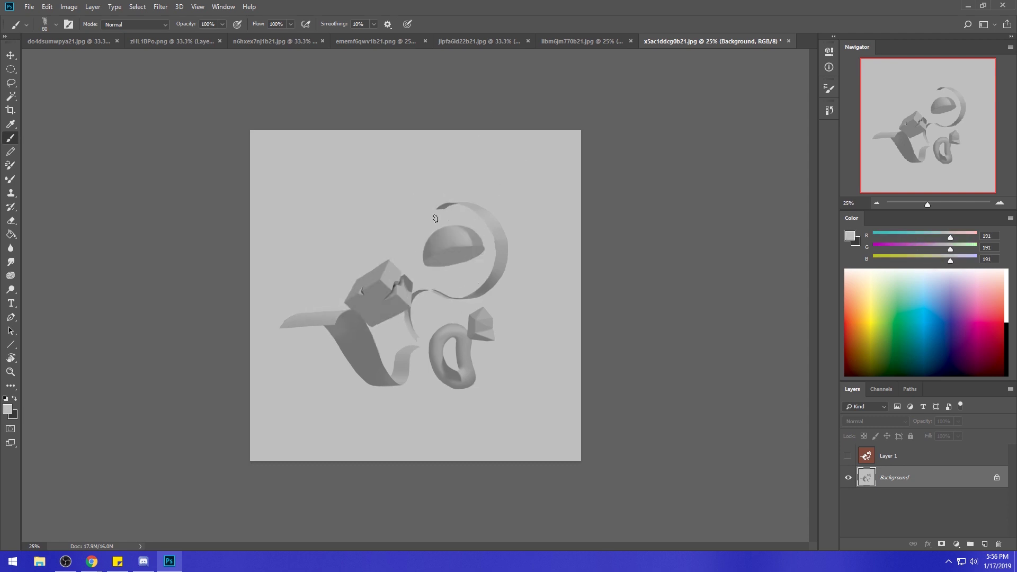
pyautogui.keyDown('alt'); pyautogui.click(441, 243); pyautogui.keyUp('alt')
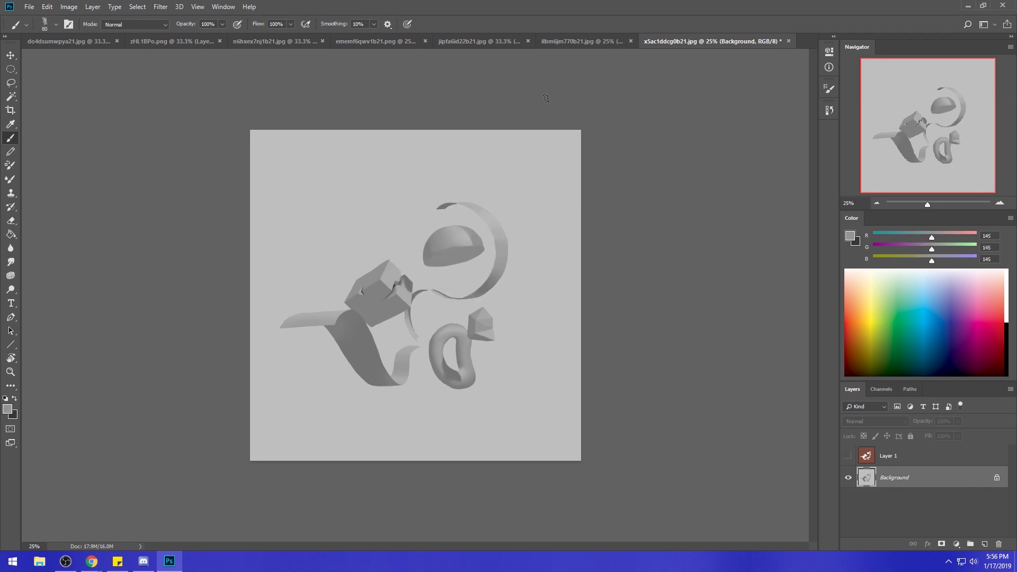
pyautogui.keyDown('alt'); pyautogui.click(466, 238); pyautogui.keyUp('alt')
# Switch to the 100 px soft round brush, sample the backdrop grey and enlarge the brush for a broad fade.
pyautogui.rightClick(447, 245)
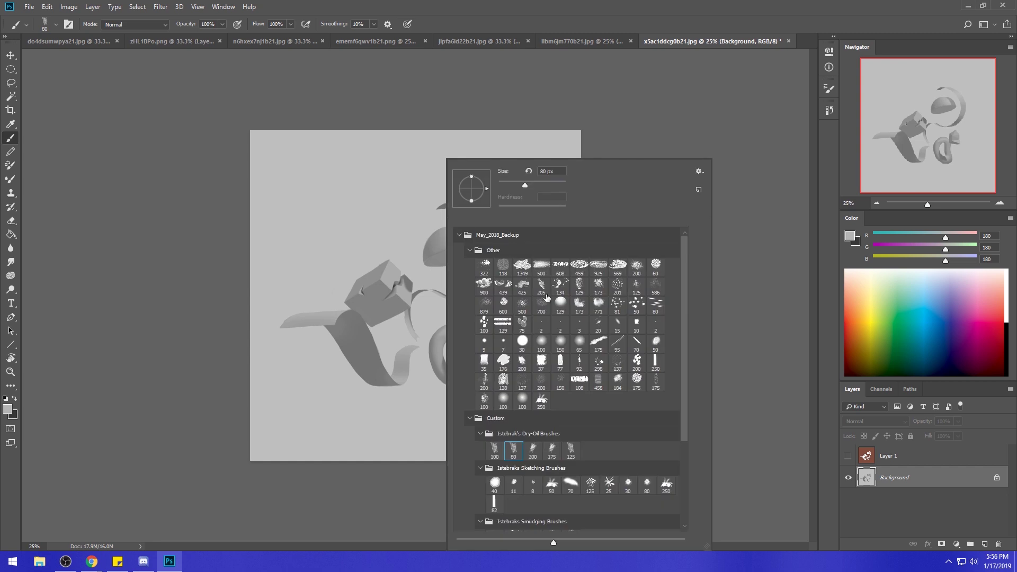
pyautogui.doubleClick(546, 351)
pyautogui.keyDown('alt'); pyautogui.click(438, 218); pyautogui.keyUp('alt')
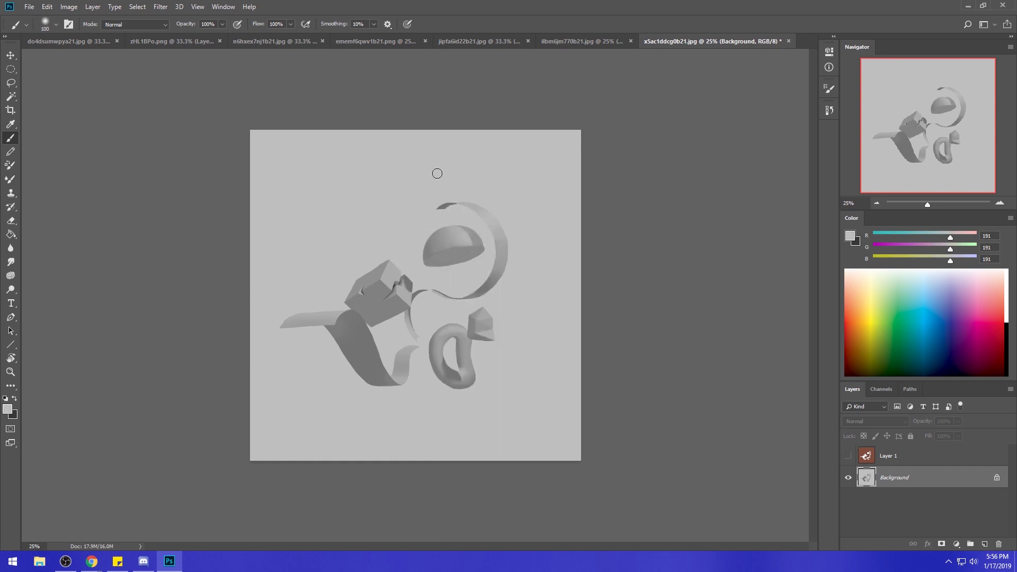
pyautogui.press(']')
pyautogui.press(']')
pyautogui.press(']')
pyautogui.press(']')
pyautogui.press(']')
pyautogui.press(']')
pyautogui.press(']')
pyautogui.press(']')
pyautogui.press('[')
pyautogui.press('[')
# Sample the dome's light grey and soften its shading with a 600 px brush at 35% opacity, undoing the last change.
pyautogui.keyDown('alt'); pyautogui.click(455, 229); pyautogui.keyUp('alt')
pyautogui.press(']')
pyautogui.press(']')
pyautogui.press(']')
pyautogui.press(']')
pyautogui.click(222, 24)
pyautogui.moveTo(222, 26); pyautogui.dragTo(189, 35)
pyautogui.press('[')
pyautogui.press('[')
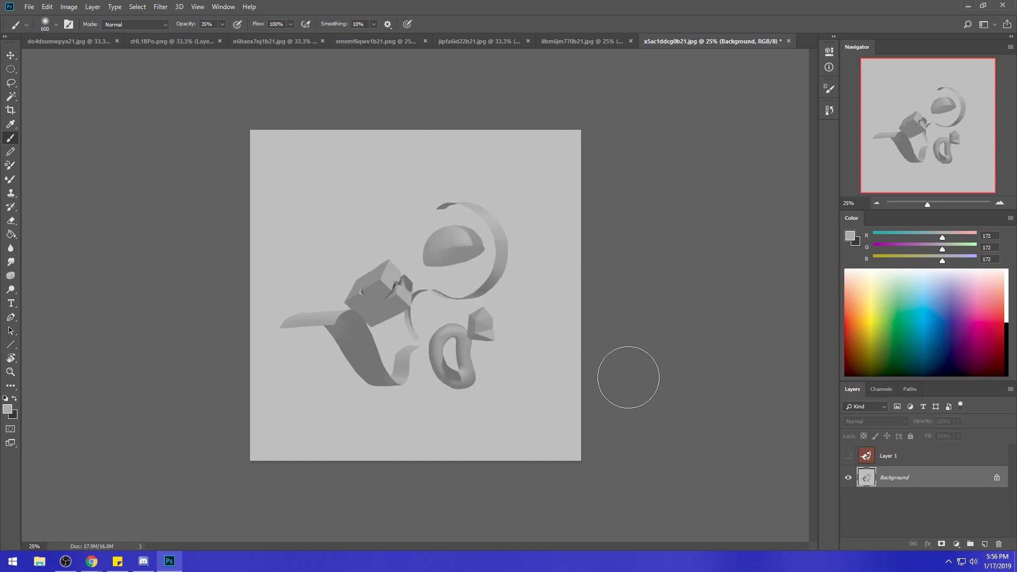
pyautogui.hotkey('ctrl', 'z')
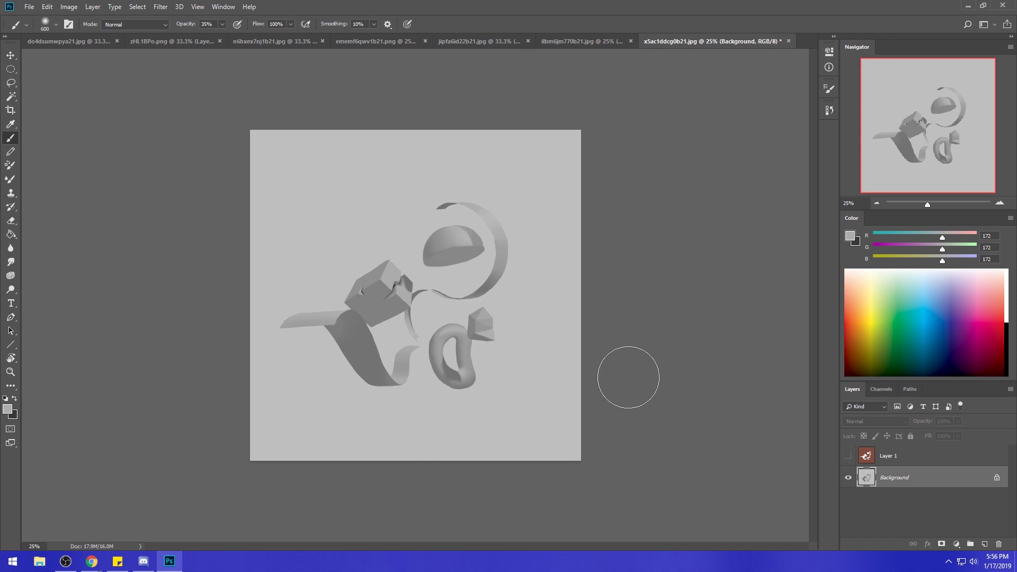
# Try fading the ring and the large ribbon's lower end with an 1100 px brush, sample the backdrop grey and undo the last stroke.
pyautogui.moveTo(434, 367)
pyautogui.mouseDown()
pyautogui.moveTo(447, 409)
pyautogui.moveTo(432, 390)
pyautogui.moveTo(441, 375)
pyautogui.mouseUp()
pyautogui.press(']')
pyautogui.press(']')
pyautogui.press(']')
pyautogui.press(']')
pyautogui.press(']')
pyautogui.moveTo(399, 381)
pyautogui.mouseDown()
pyautogui.moveTo(378, 354)
pyautogui.moveTo(387, 416)
pyautogui.mouseUp()
pyautogui.keyDown('alt'); pyautogui.click(395, 391); pyautogui.keyUp('alt')
pyautogui.hotkey('ctrl', 'z')
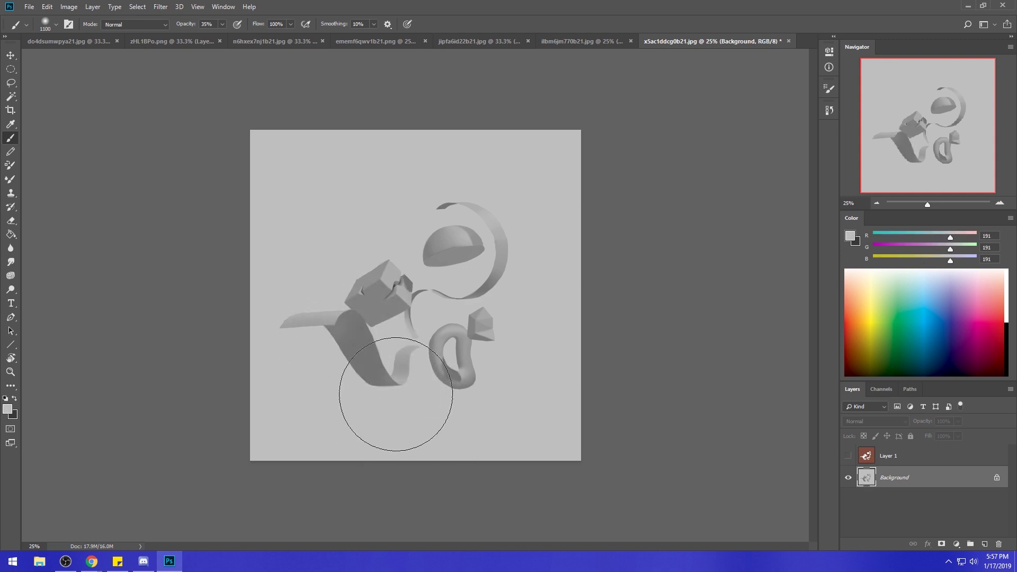
# Set the brush to 10% opacity and 300 px to blend backdrop grey gently into the large ribbon.
pyautogui.click(223, 24)
pyautogui.moveTo(209, 34); pyautogui.dragTo(209, 35)
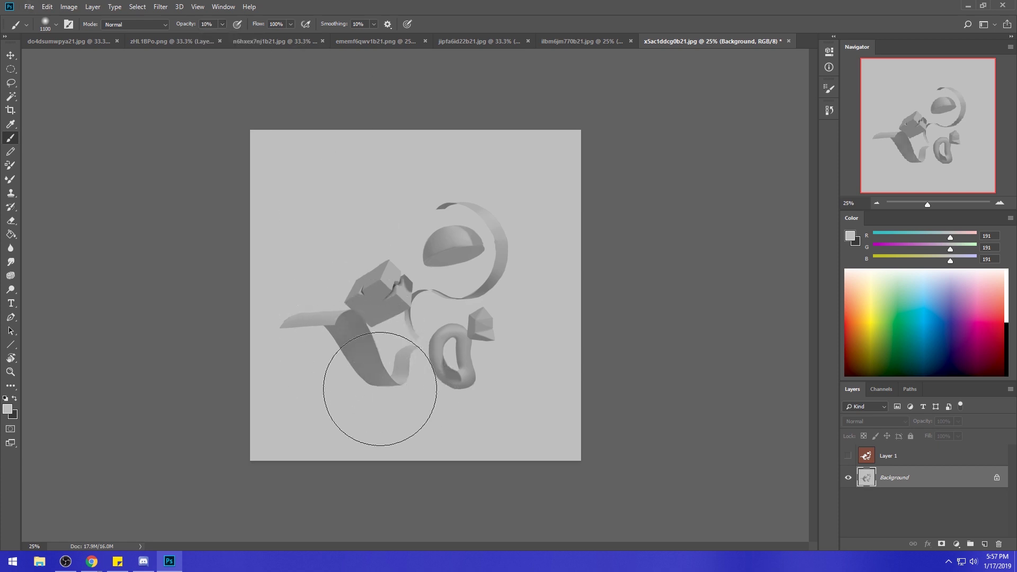
pyautogui.press('[')
pyautogui.press('[')
pyautogui.press('[')
pyautogui.press('[')
pyautogui.press('[')
pyautogui.press('[')
pyautogui.press('[')
pyautogui.press('[')
pyautogui.press(']')
pyautogui.press(']')
pyautogui.press(']')
pyautogui.press('[')
pyautogui.press('[')
pyautogui.press('[')
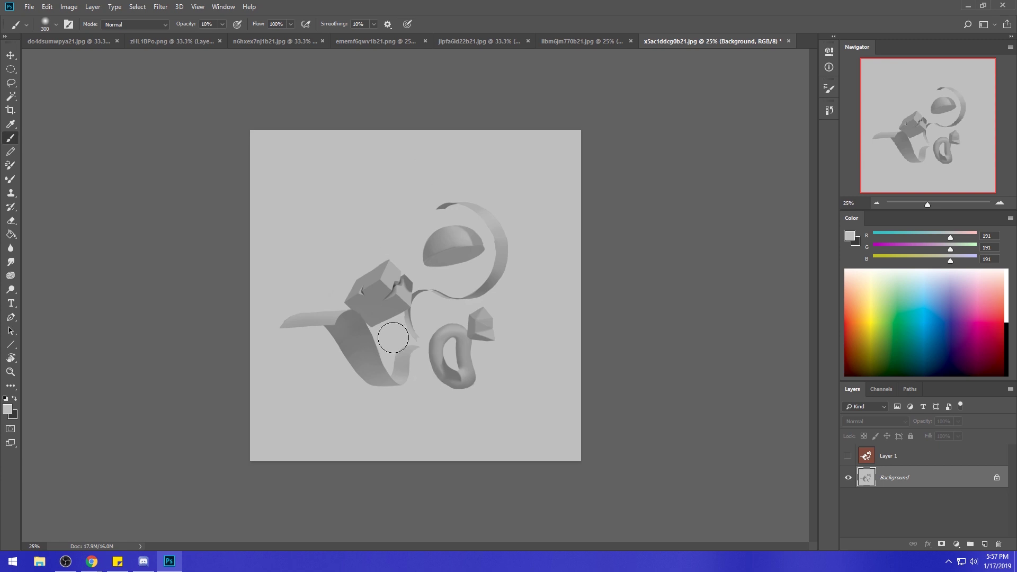
# Sample greys from the large ribbon and the thin curved ribbon for shading.
pyautogui.keyDown('alt'); pyautogui.click(384, 381); pyautogui.keyUp('alt')
pyautogui.keyDown('alt'); pyautogui.click(364, 330); pyautogui.keyUp('alt')
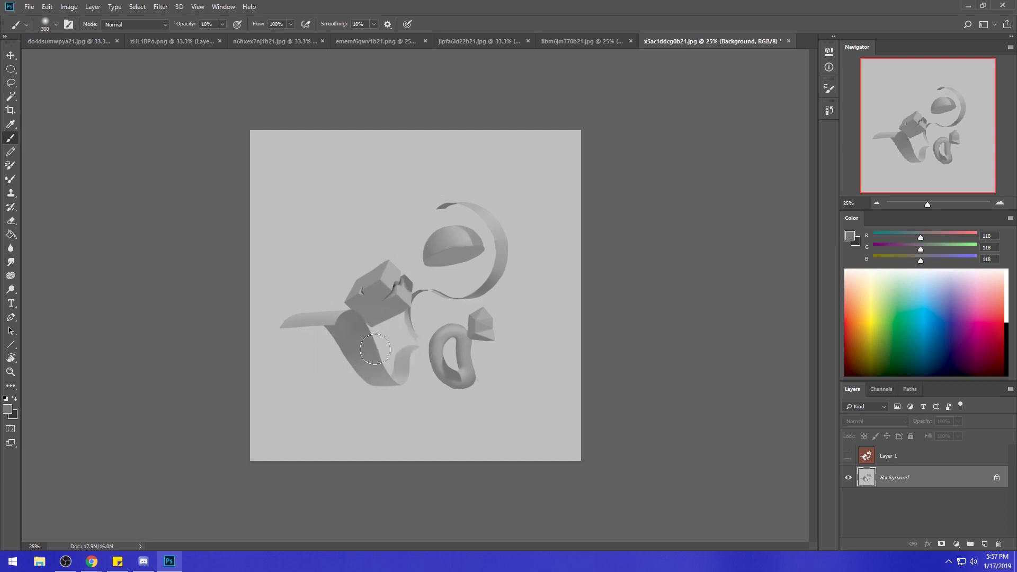
pyautogui.keyDown('alt'); pyautogui.click(418, 294); pyautogui.keyUp('alt')
# Set the foreground colour to near-white f6f6f6 and enlarge the brush to 800 px.
pyautogui.click(850, 236)
pyautogui.click(755, 291)
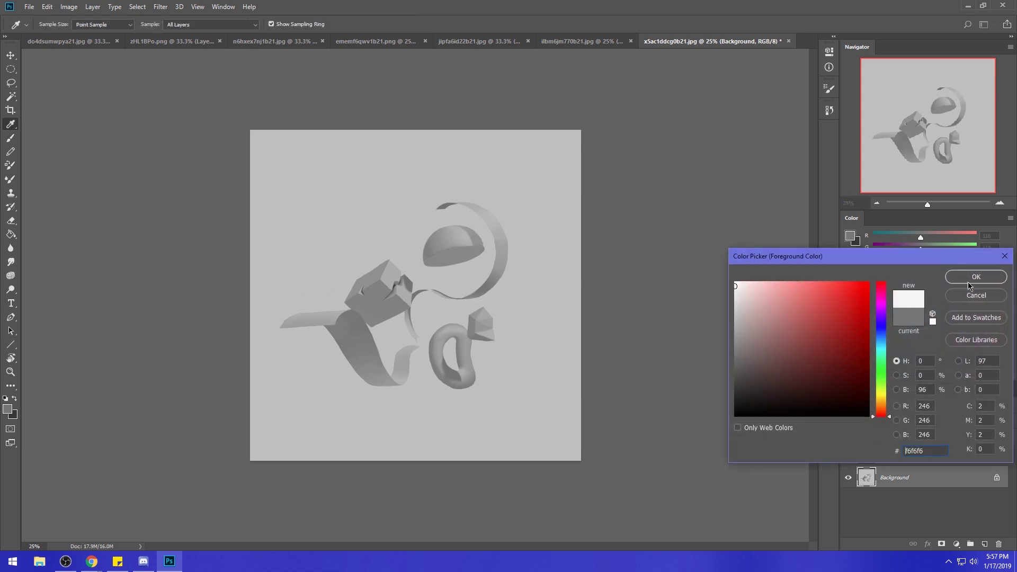
pyautogui.press('Return')
pyautogui.press(']')
pyautogui.press(']')
pyautogui.press(']')
pyautogui.press(']')
pyautogui.press(']')
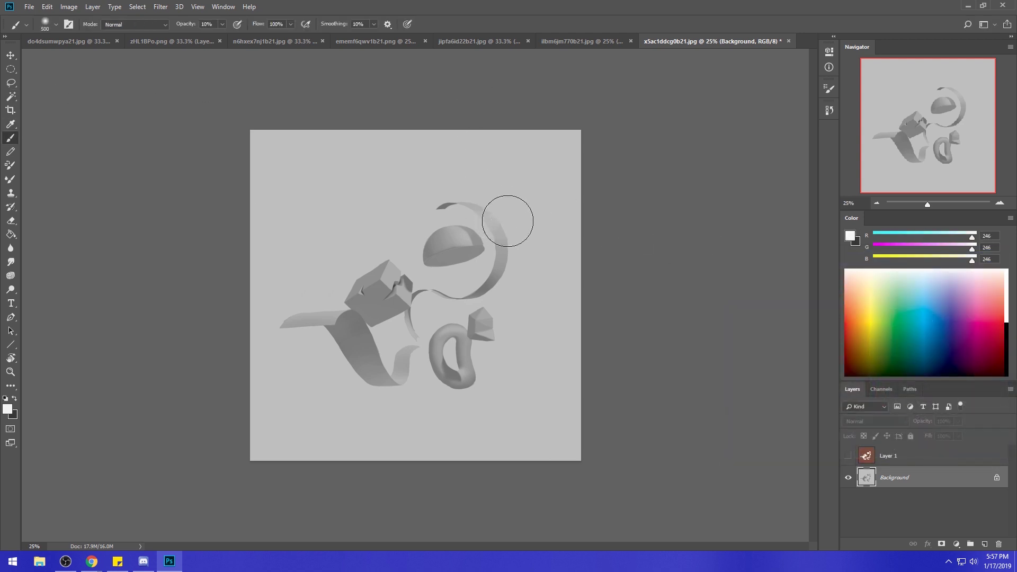
# Sample the dome's grey, set the foreground to near-white RGB 248 and brush light over the ring's upper curve.
pyautogui.press('alt')
pyautogui.keyDown('alt'); pyautogui.click(471, 231); pyautogui.keyUp('alt')
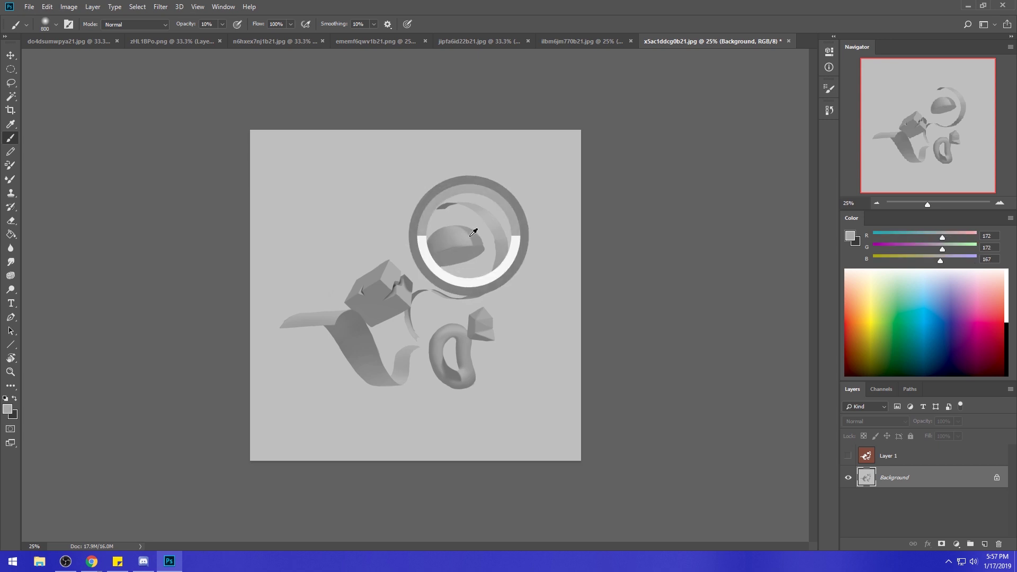
pyautogui.click(849, 236)
pyautogui.moveTo(739, 297); pyautogui.dragTo(723, 285)
pyautogui.click(969, 278)
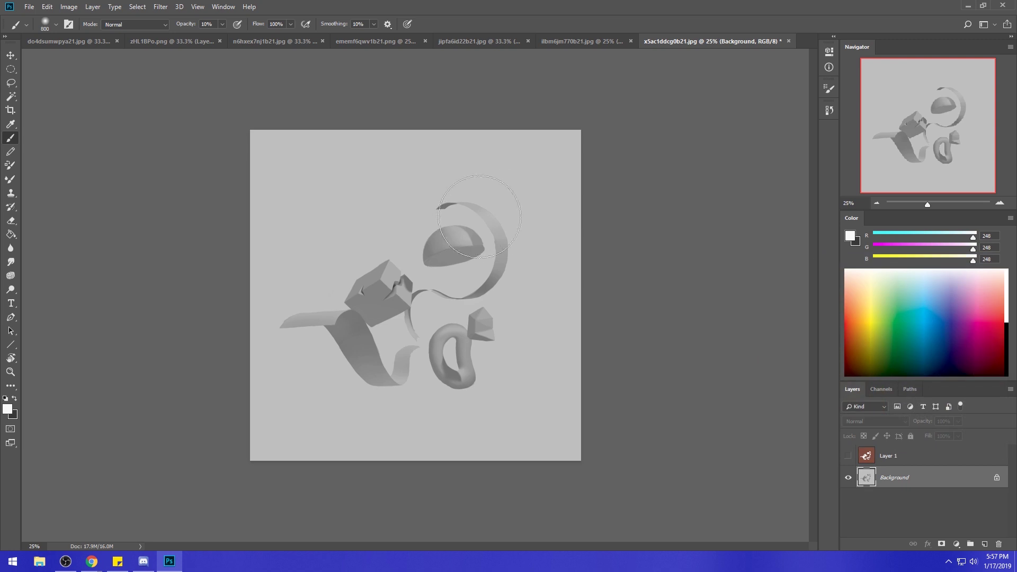
pyautogui.moveTo(485, 214); pyautogui.dragTo(498, 243)
# Adjust the brush size between strokes to lighten the ring's curve around the dome.
pyautogui.press('[')
pyautogui.press('[')
pyautogui.press('[')
pyautogui.press('[')
pyautogui.press(']')
pyautogui.press(']')
pyautogui.press(']')
pyautogui.press(']')
pyautogui.press('[')
pyautogui.press('[')
pyautogui.press('[')
pyautogui.press('[')
pyautogui.press('[')
pyautogui.press(']')
pyautogui.press(']')
pyautogui.press(']')
pyautogui.press(']')
# Sample the dome and backdrop greys and fade the ring's upper tip with a 200 px brush.
pyautogui.keyDown('alt'); pyautogui.click(461, 228); pyautogui.keyUp('alt')
pyautogui.keyDown('alt'); pyautogui.click(454, 207); pyautogui.keyUp('alt')
pyautogui.press('[')
pyautogui.press('[')
pyautogui.press('[')
pyautogui.press('[')
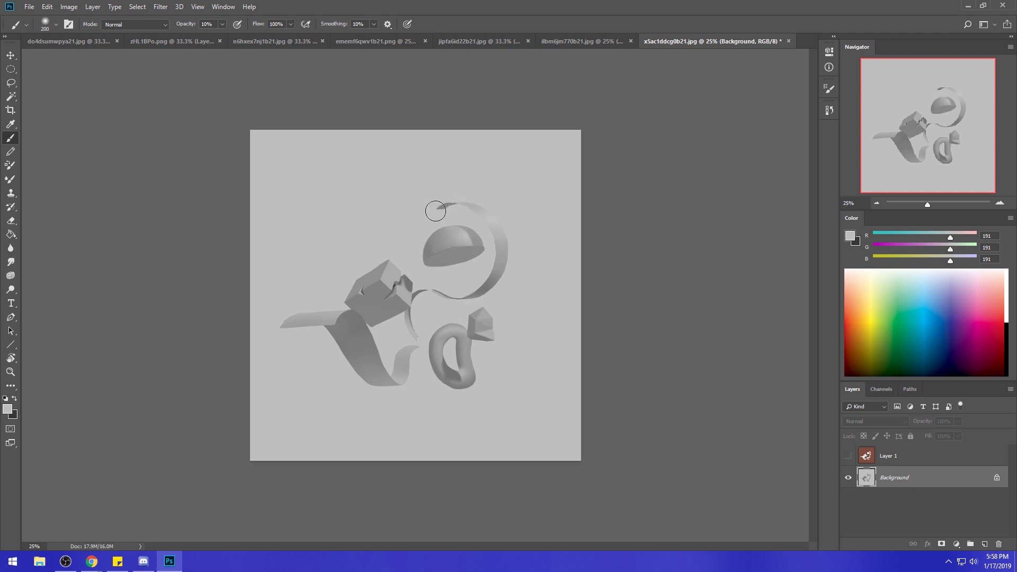
# Rework the shading of the ring's upper tip with greys sampled from its lower curve and the backdrop.
pyautogui.keyDown('alt'); pyautogui.click(483, 291); pyautogui.keyUp('alt')
pyautogui.keyDown('alt'); pyautogui.click(483, 291); pyautogui.keyUp('alt')
pyautogui.keyDown('alt'); pyautogui.click(486, 288); pyautogui.keyUp('alt')
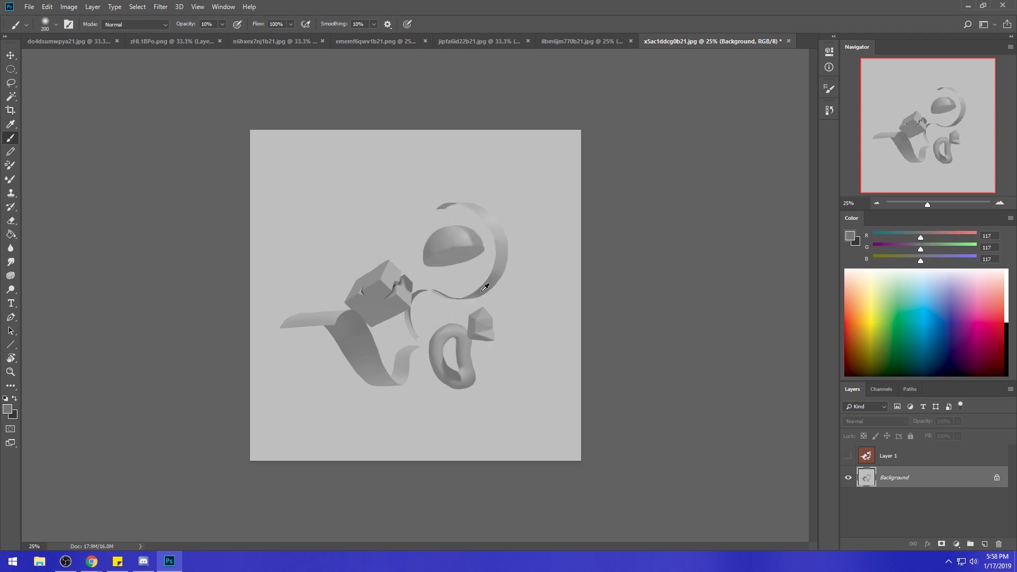
pyautogui.keyDown('alt'); pyautogui.click(457, 212); pyautogui.keyUp('alt')
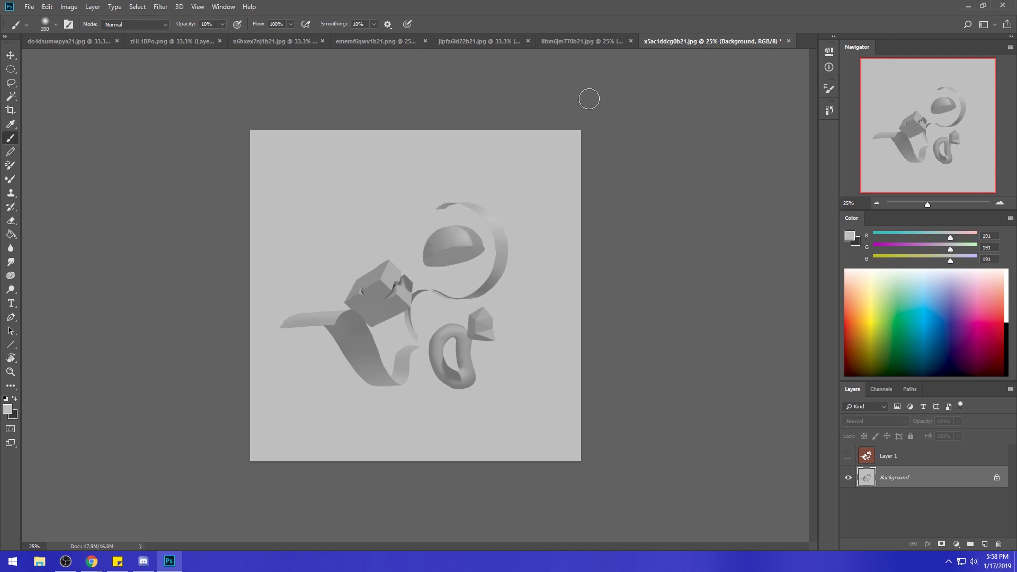
pyautogui.keyDown('alt'); pyautogui.click(487, 290); pyautogui.keyUp('alt')
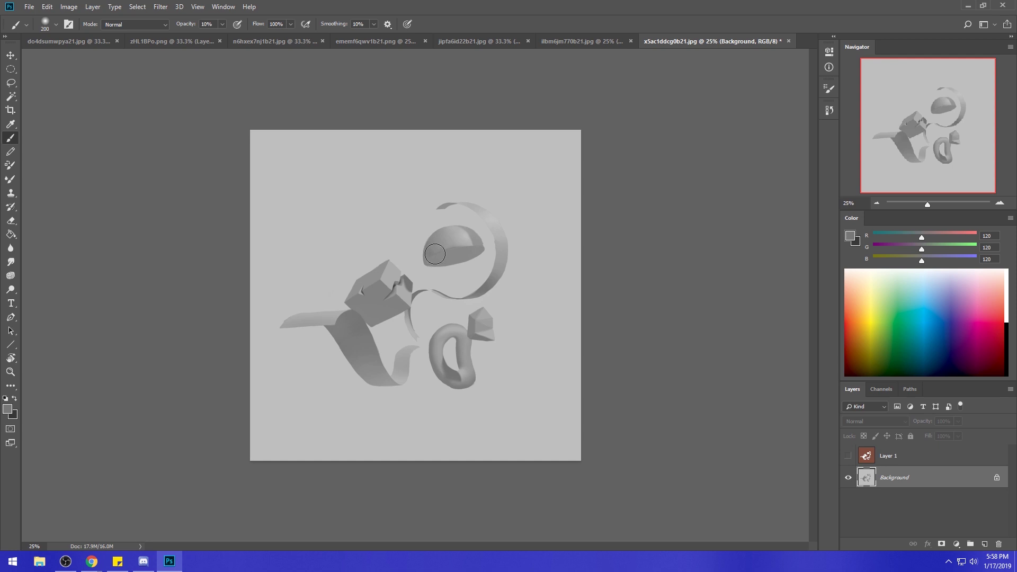
# Set the brush to Lighten mode at 31% opacity and lighten the dark crease of the box's small notch with sampled greys.
pyautogui.moveTo(330, 268); pyautogui.dragTo(409, 318)
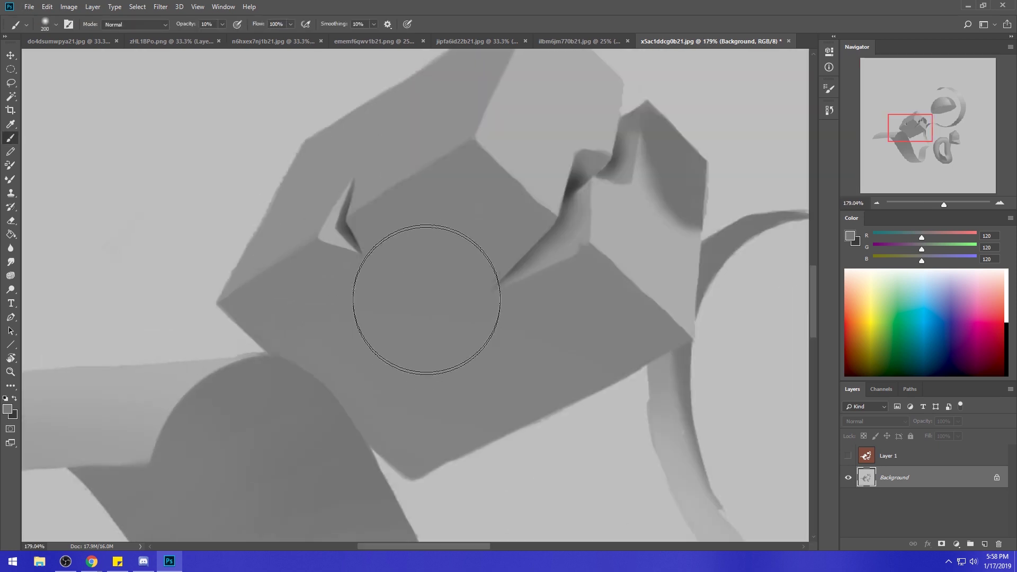
pyautogui.keyDown('alt'); pyautogui.click(288, 142); pyautogui.keyUp('alt')
pyautogui.click(136, 24)
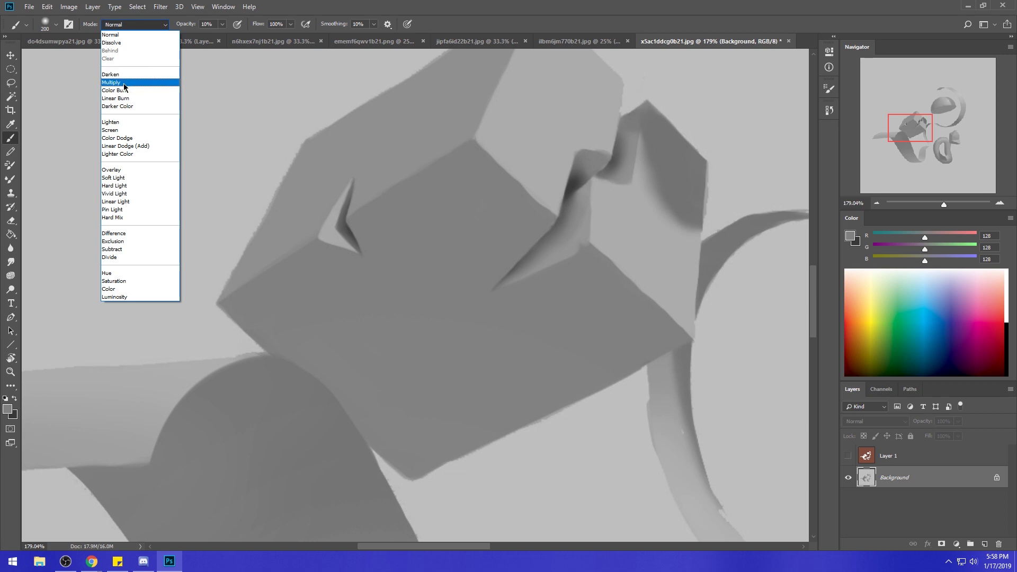
pyautogui.click(129, 122)
pyautogui.keyDown('alt'); pyautogui.click(340, 241); pyautogui.keyUp('alt')
pyautogui.keyDown('alt'); pyautogui.click(373, 218); pyautogui.keyUp('alt')
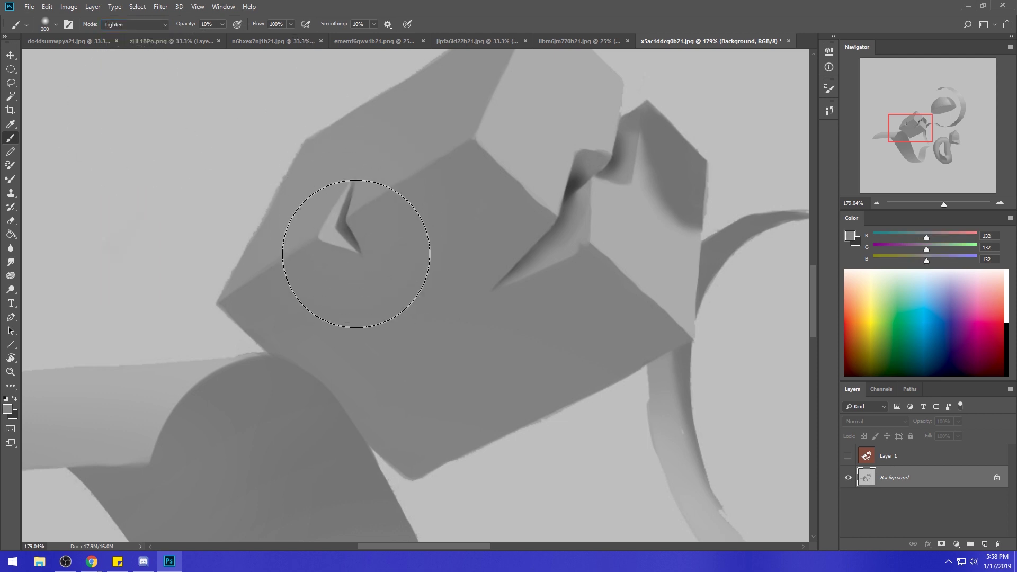
pyautogui.moveTo(222, 24); pyautogui.dragTo(257, 36)
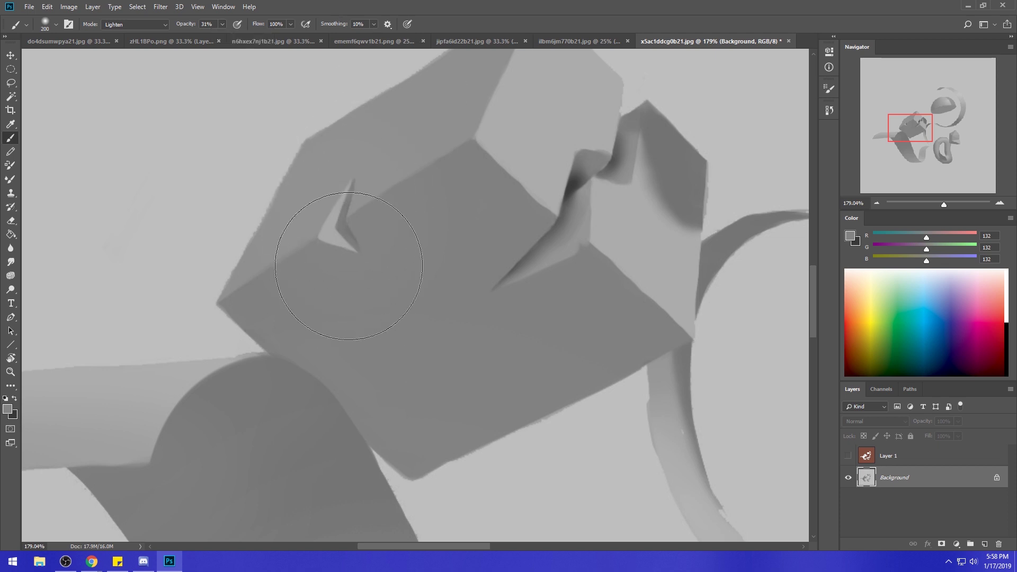
pyautogui.keyDown('alt'); pyautogui.click(380, 215); pyautogui.keyUp('alt')
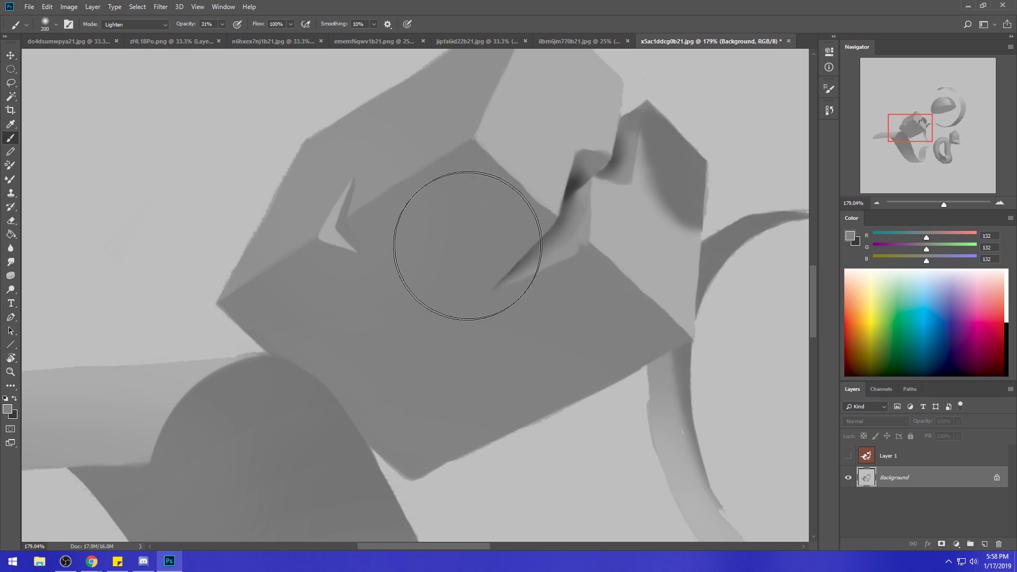
# Switch the brush to Darken mode and tone down the light facet of the box's small notch with sampled greys.
pyautogui.hotkey('ctrl', '0')
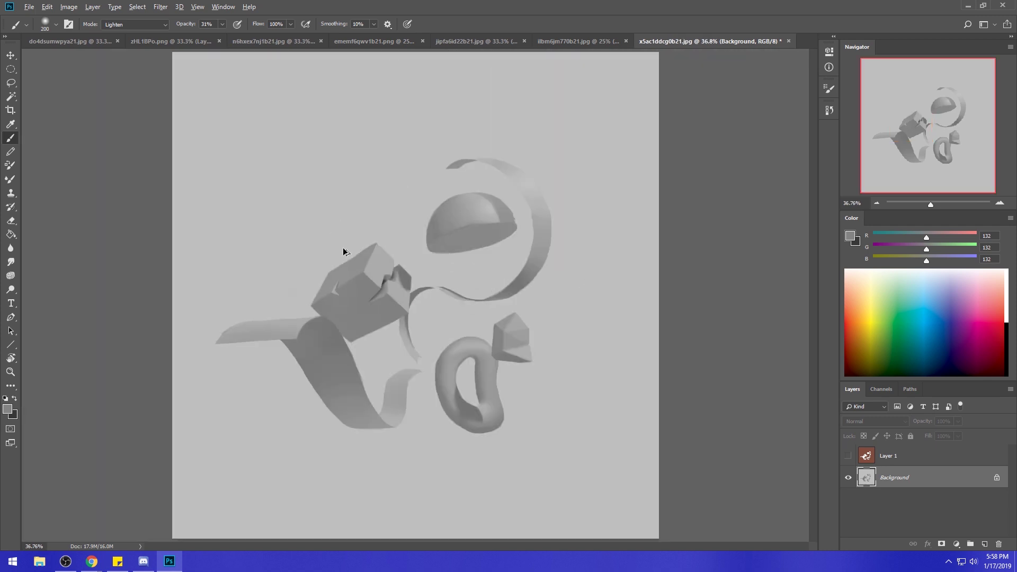
pyautogui.press('z')
pyautogui.moveTo(318, 271); pyautogui.dragTo(394, 303)
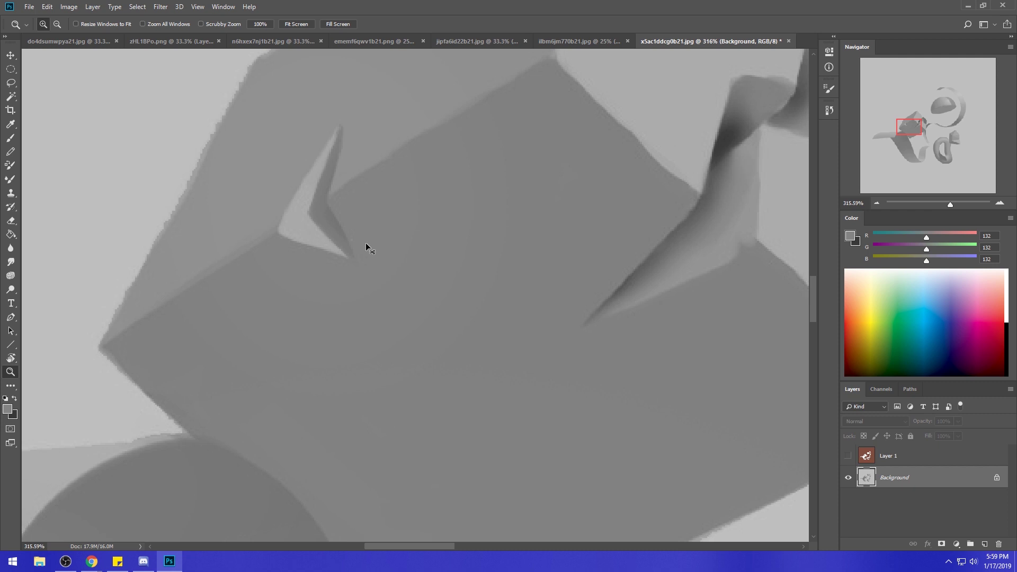
pyautogui.hotkey('ctrl', '0')
pyautogui.press('b')
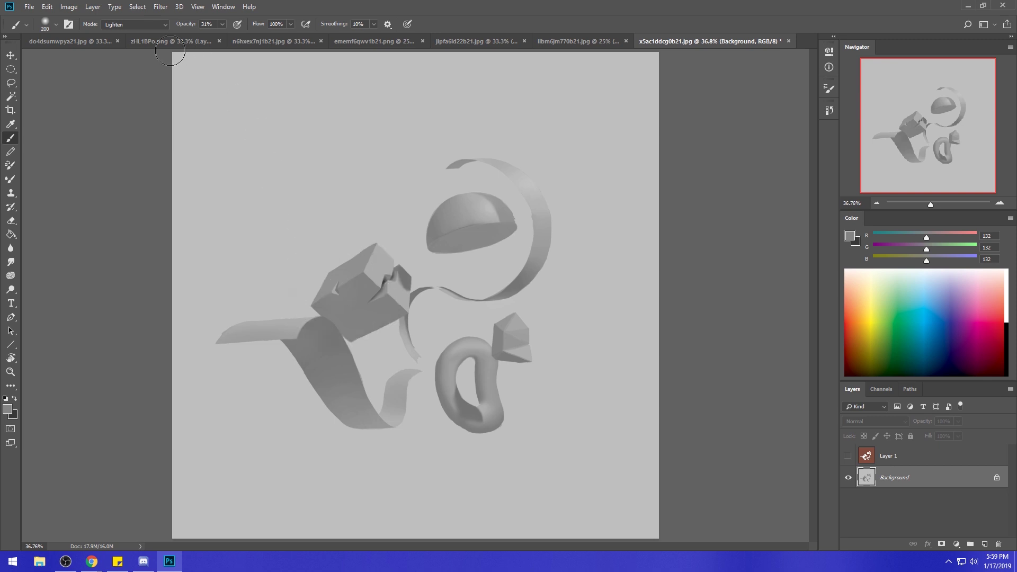
pyautogui.click(136, 25)
pyautogui.click(137, 75)
pyautogui.keyDown('alt'); pyautogui.click(340, 288); pyautogui.keyUp('alt')
pyautogui.keyDown('alt'); pyautogui.click(349, 289); pyautogui.keyUp('alt')
pyautogui.press('z')
pyautogui.click(384, 301)
pyautogui.click(235, 299)
pyautogui.press('b')
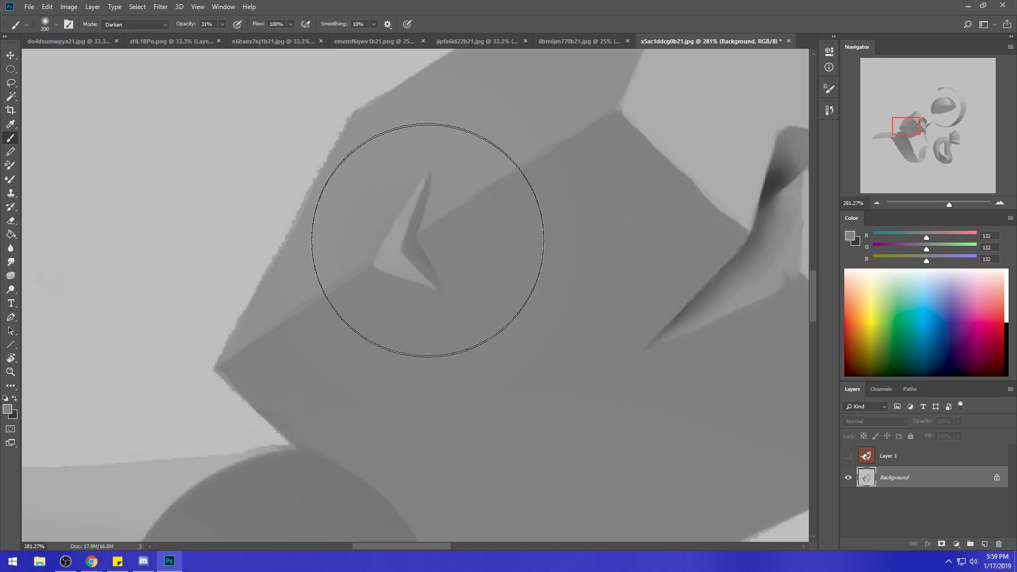
# Try outlining the dark facet of the box's small notch with the Polygonal Lasso, and clear the selection.
pyautogui.click(10, 96)
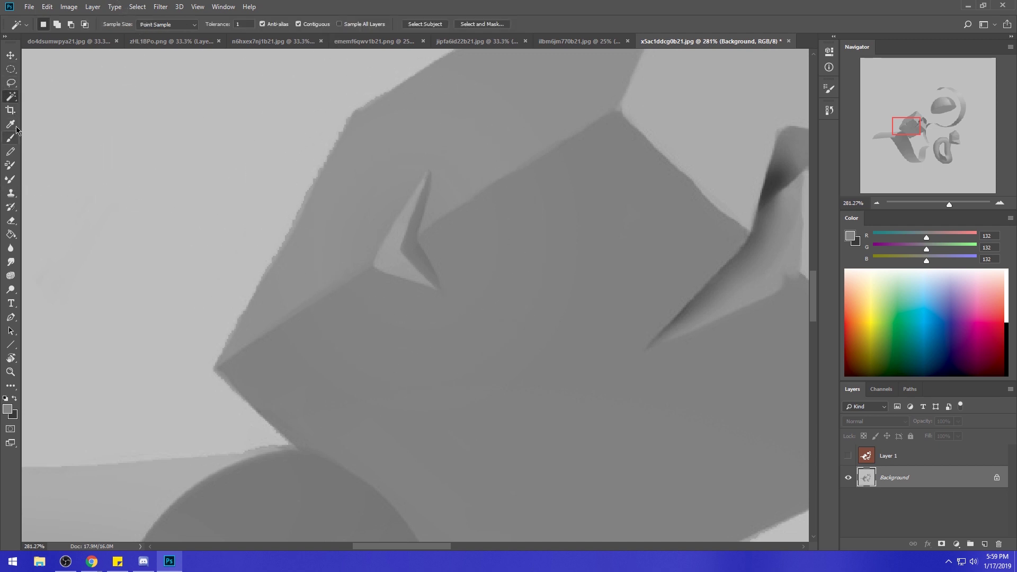
pyautogui.rightClick(10, 82)
pyautogui.click(61, 90)
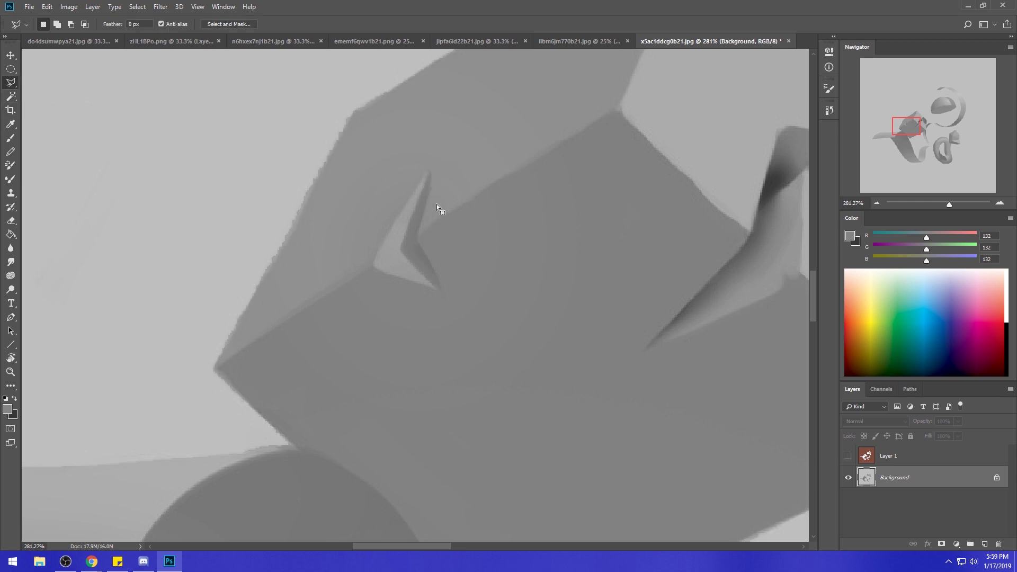
pyautogui.press('m')
pyautogui.rightClick(448, 193)
pyautogui.click(461, 206)
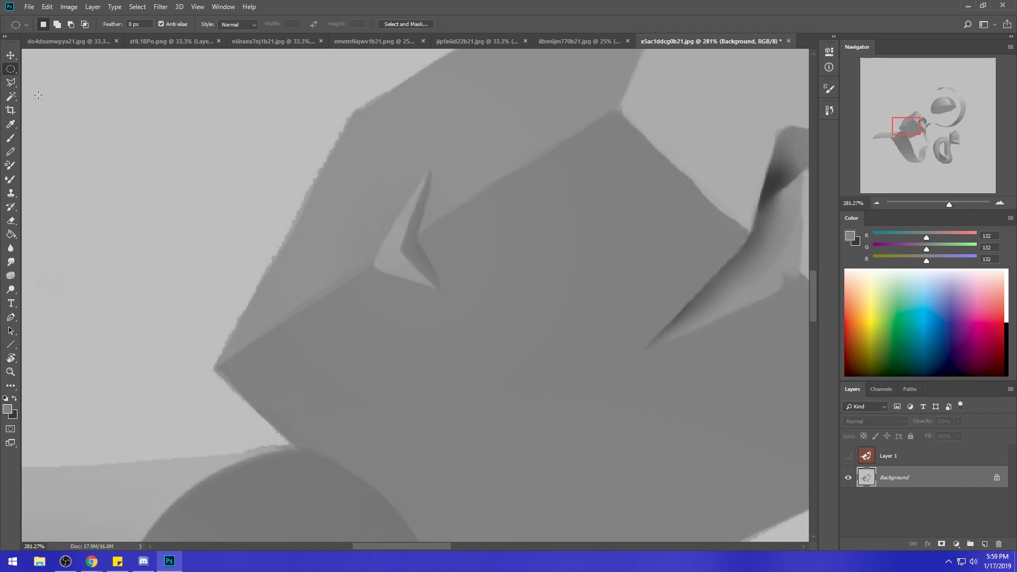
pyautogui.click(11, 83)
pyautogui.click(416, 238)
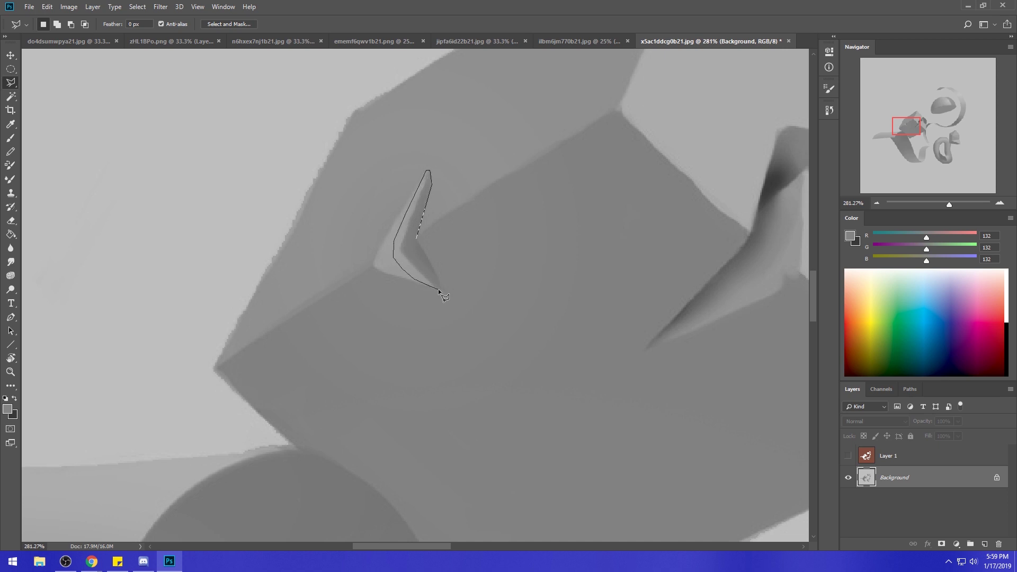
pyautogui.click(417, 238)
pyautogui.hotkey('ctrl', 'd')
# Sample the notch's light grey and paint over its dark facet in Normal mode at 64% opacity.
pyautogui.press('b')
pyautogui.keyDown('alt'); pyautogui.click(407, 245); pyautogui.keyUp('alt')
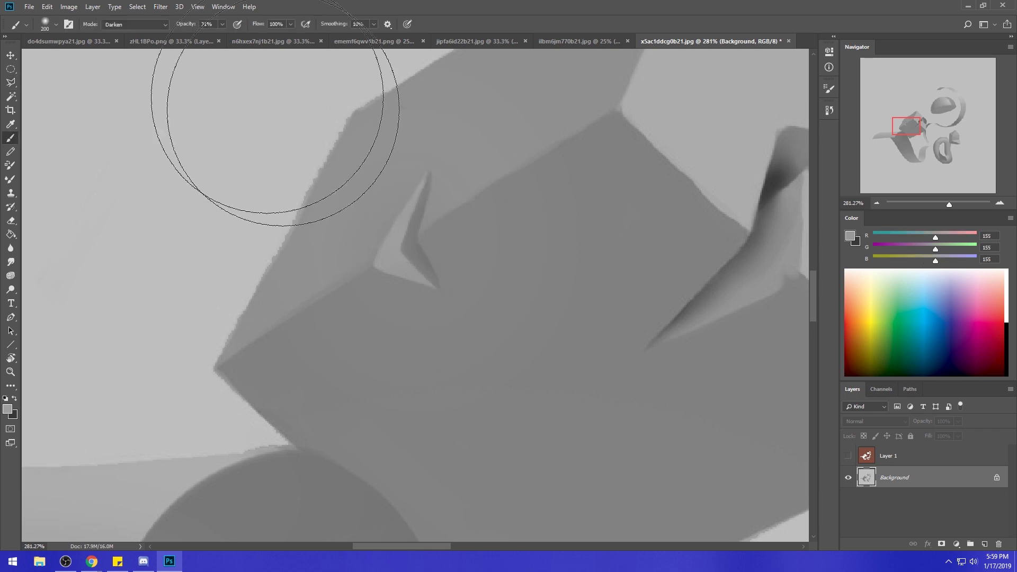
pyautogui.moveTo(225, 27); pyautogui.dragTo(239, 38)
pyautogui.click(165, 24)
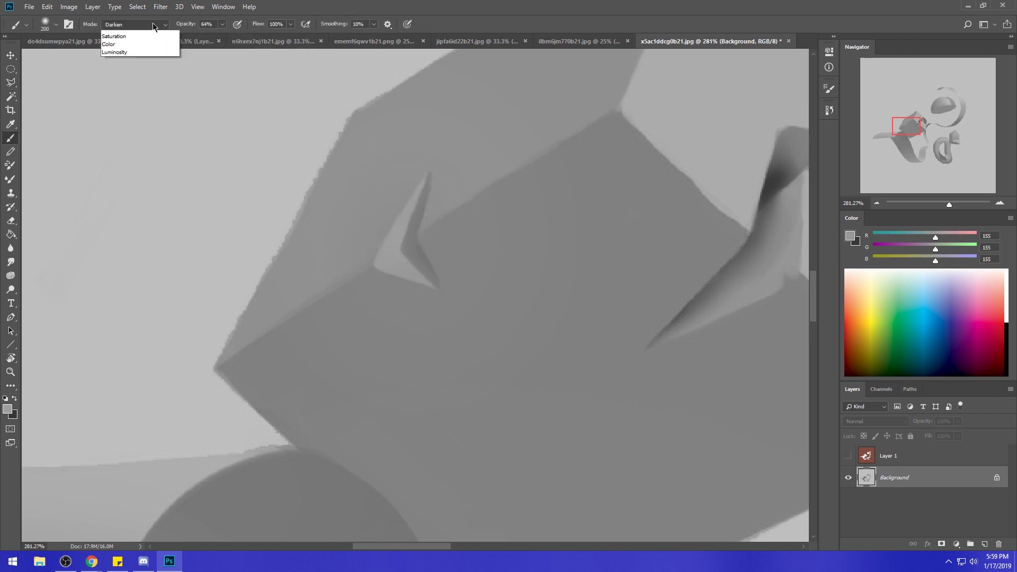
pyautogui.click(117, 34)
pyautogui.moveTo(427, 230)
pyautogui.mouseDown()
pyautogui.moveTo(423, 196)
pyautogui.moveTo(434, 286)
pyautogui.moveTo(405, 222)
pyautogui.moveTo(413, 218)
pyautogui.moveTo(435, 304)
pyautogui.moveTo(416, 176)
pyautogui.moveTo(425, 311)
pyautogui.mouseUp()
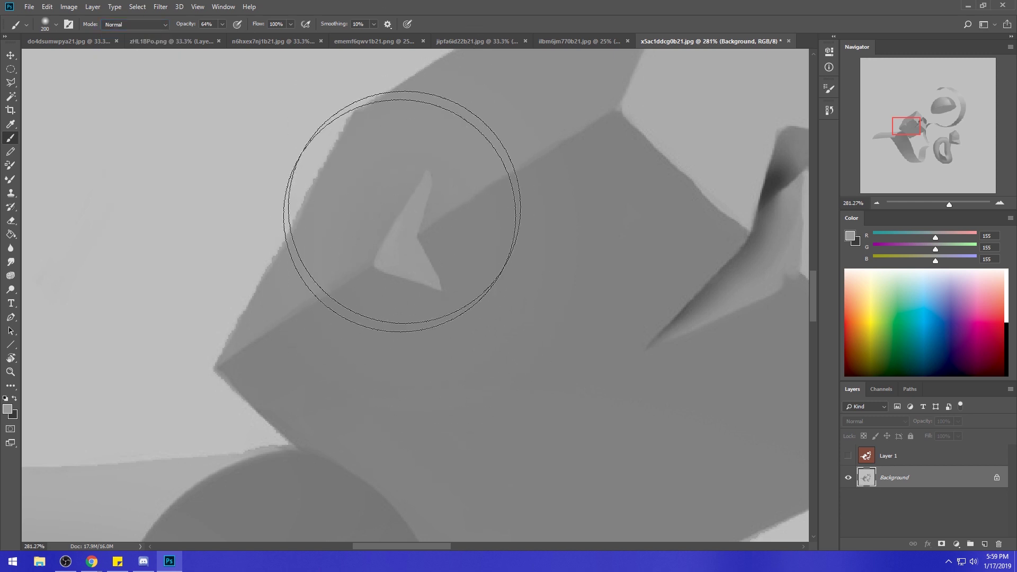
pyautogui.hotkey('ctrl', '0')
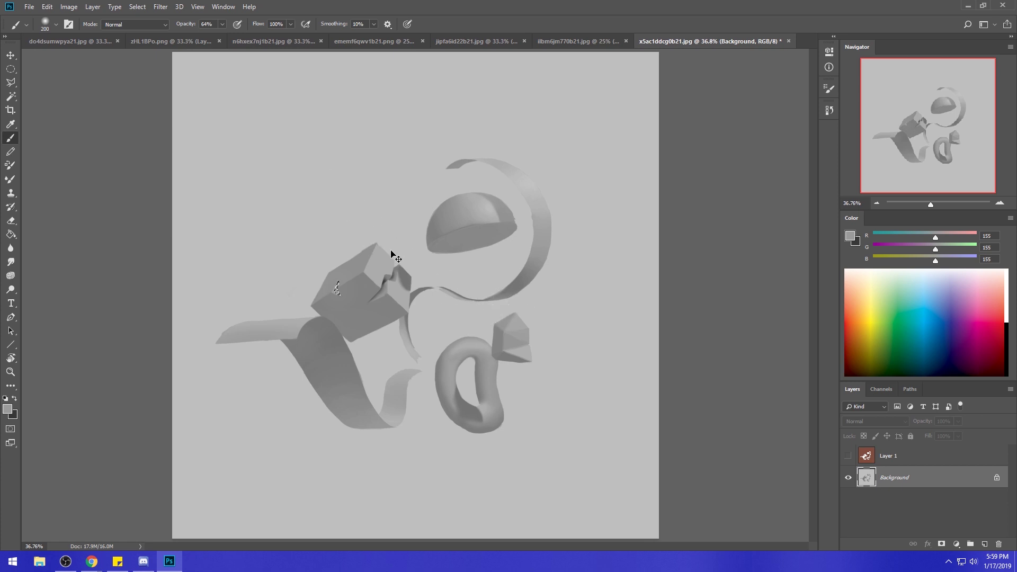
# Paint out most of the box's small notch using greys sampled from the two adjoining faces.
pyautogui.keyDown('alt'); pyautogui.click(385, 279); pyautogui.keyUp('alt')
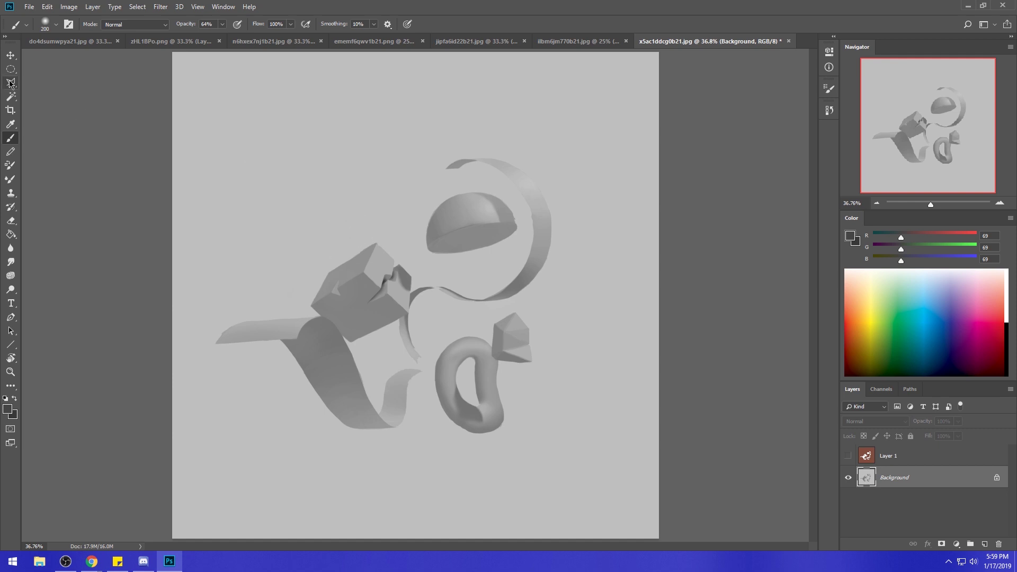
pyautogui.click(10, 96)
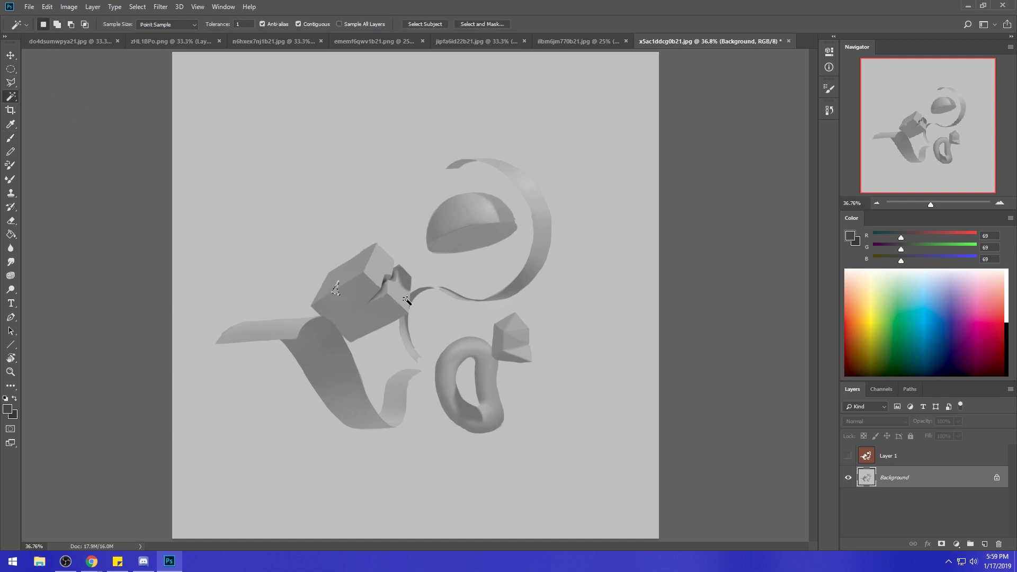
pyautogui.press('b')
pyautogui.keyDown('alt'); pyautogui.click(341, 284); pyautogui.keyUp('alt')
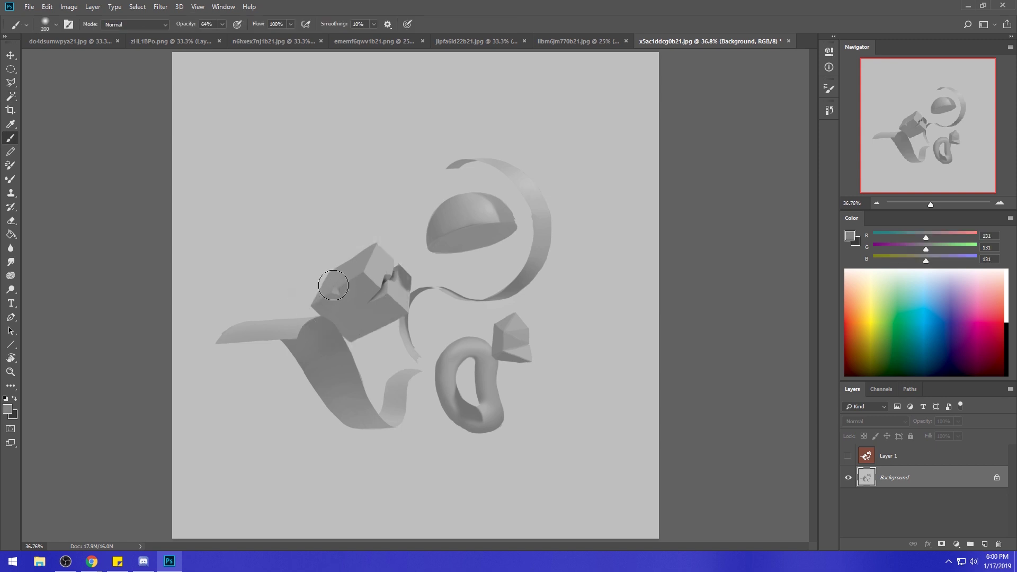
pyautogui.keyDown('alt'); pyautogui.click(354, 273); pyautogui.keyUp('alt')
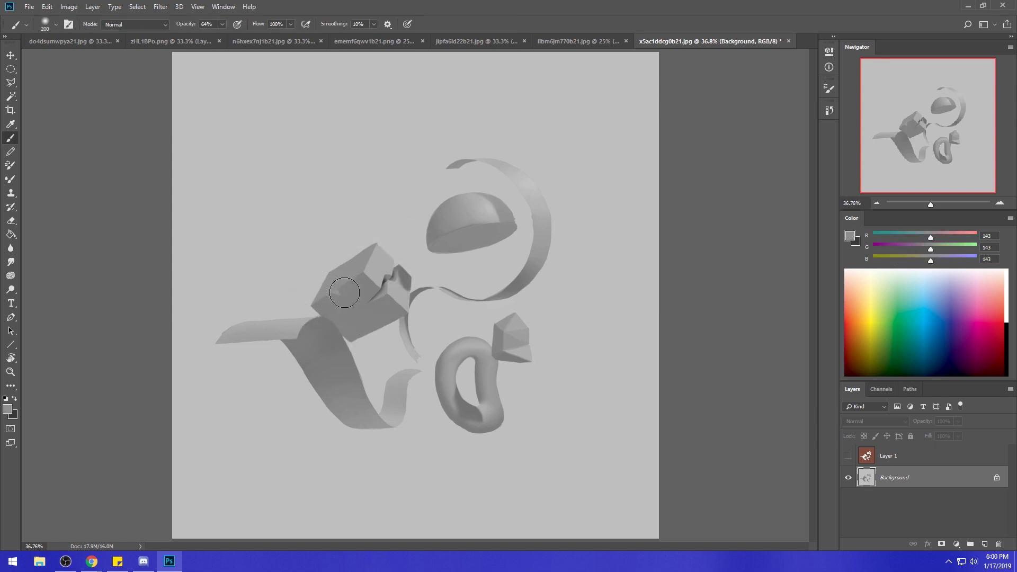
pyautogui.keyDown('alt'); pyautogui.click(340, 286); pyautogui.keyUp('alt')
pyautogui.moveTo(340, 279); pyautogui.dragTo(314, 286)
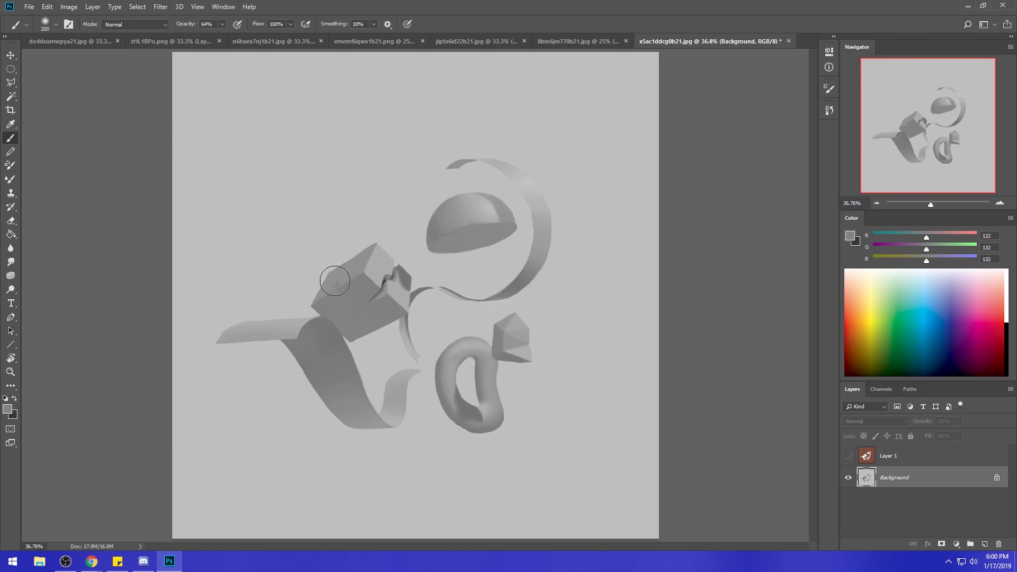
pyautogui.keyDown('alt'); pyautogui.click(356, 266); pyautogui.keyUp('alt')
pyautogui.moveTo(312, 307)
pyautogui.mouseDown()
pyautogui.moveTo(345, 299)
pyautogui.moveTo(313, 353)
pyautogui.moveTo(348, 299)
pyautogui.mouseUp()
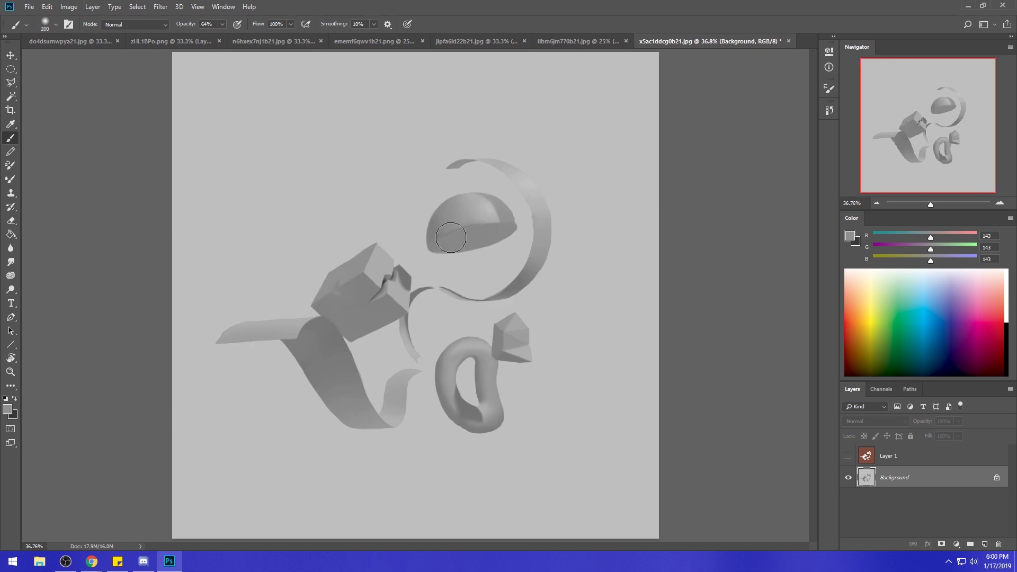
pyautogui.keyDown('alt'); pyautogui.click(351, 285); pyautogui.keyUp('alt')
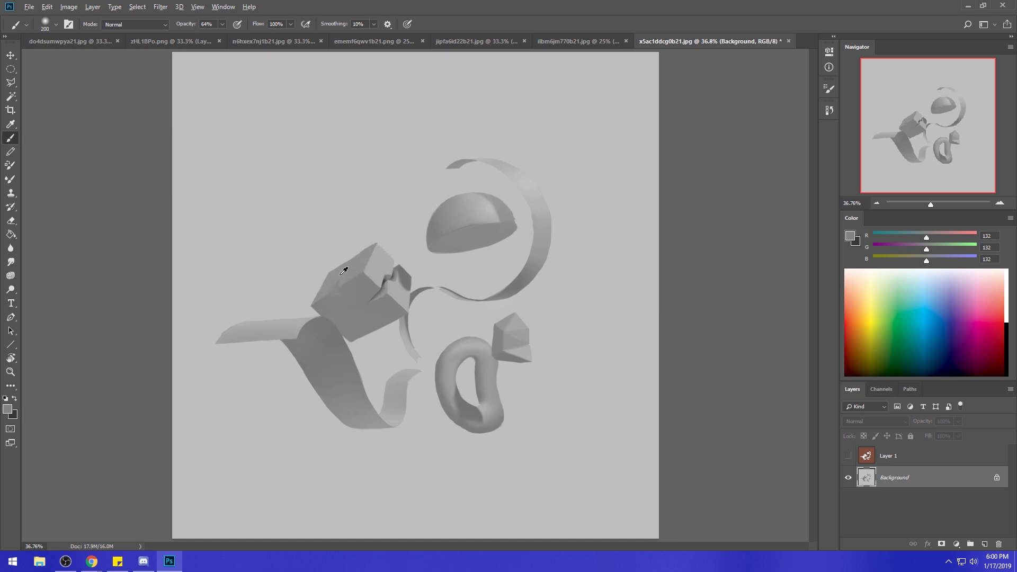
# Set the brush to 600 px and 13% opacity and soften the box's dark crack with sampled greys.
pyautogui.keyDown('alt'); pyautogui.click(390, 277); pyautogui.keyUp('alt')
pyautogui.moveTo(371, 281)
pyautogui.mouseDown()
pyautogui.moveTo(330, 284)
pyautogui.moveTo(336, 271)
pyautogui.mouseUp()
pyautogui.click(223, 25)
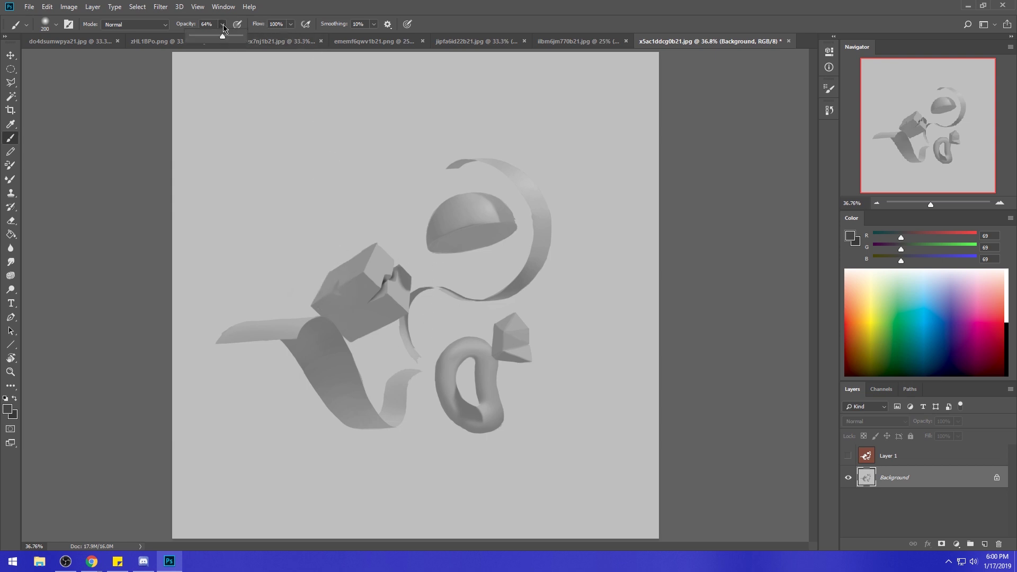
pyautogui.press(']')
pyautogui.press(']')
pyautogui.press(']')
pyautogui.press(']')
pyautogui.press(']')
pyautogui.press(']')
pyautogui.press(']')
pyautogui.press(']')
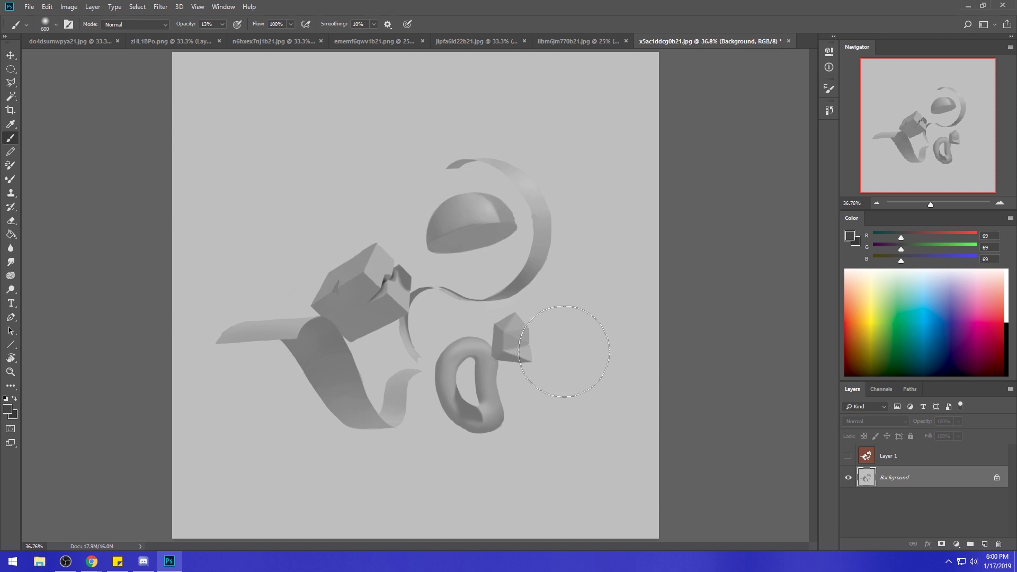
pyautogui.keyDown('alt'); pyautogui.click(356, 283); pyautogui.keyUp('alt')
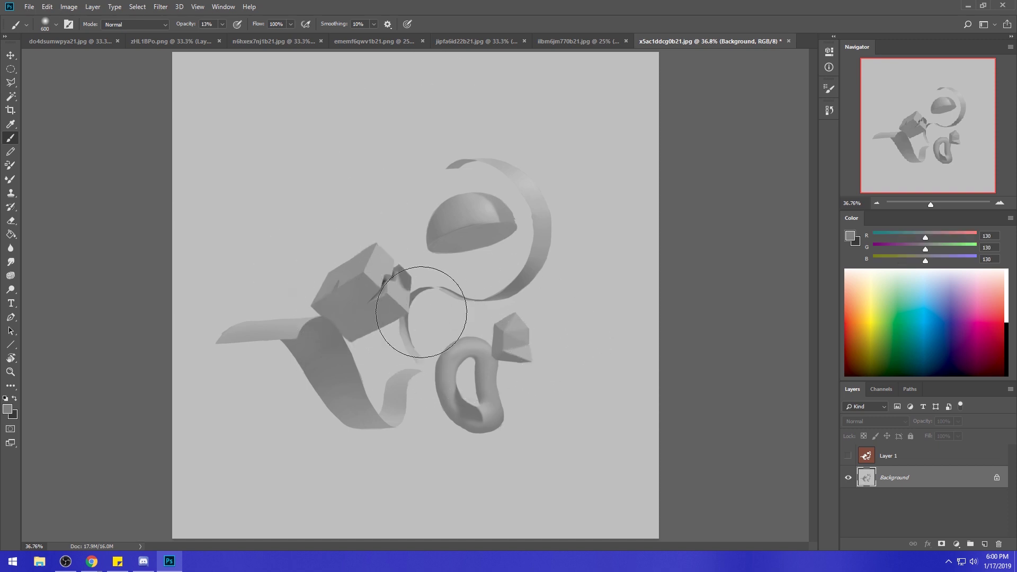
# Reduce the brush to 175 px, switch it to Lighten mode, and sample greys around the box's dark crack.
pyautogui.keyDown('alt'); pyautogui.click(357, 271); pyautogui.keyUp('alt')
pyautogui.keyDown('alt'); pyautogui.click(391, 284); pyautogui.keyUp('alt')
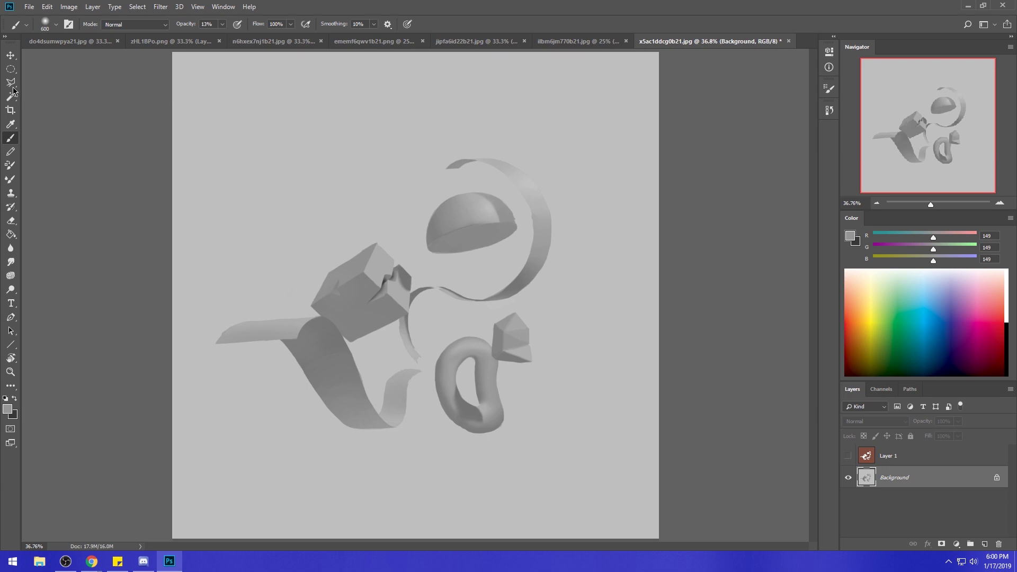
pyautogui.keyDown('alt'); pyautogui.click(389, 284); pyautogui.keyUp('alt')
pyautogui.press('[')
pyautogui.press('[')
pyautogui.press('[')
pyautogui.press('[')
pyautogui.press('[')
pyautogui.press('[')
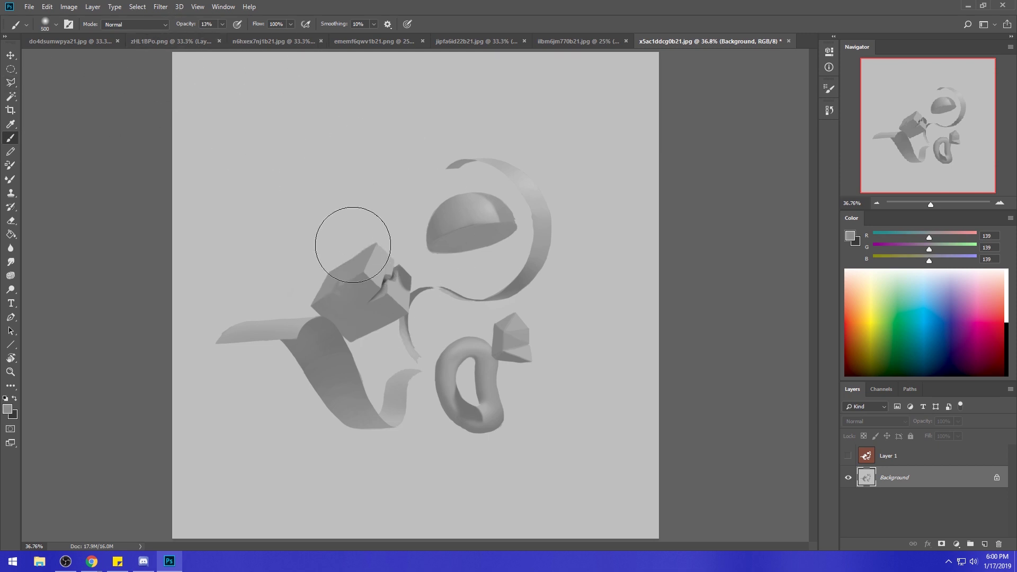
pyautogui.click(129, 26)
pyautogui.click(121, 122)
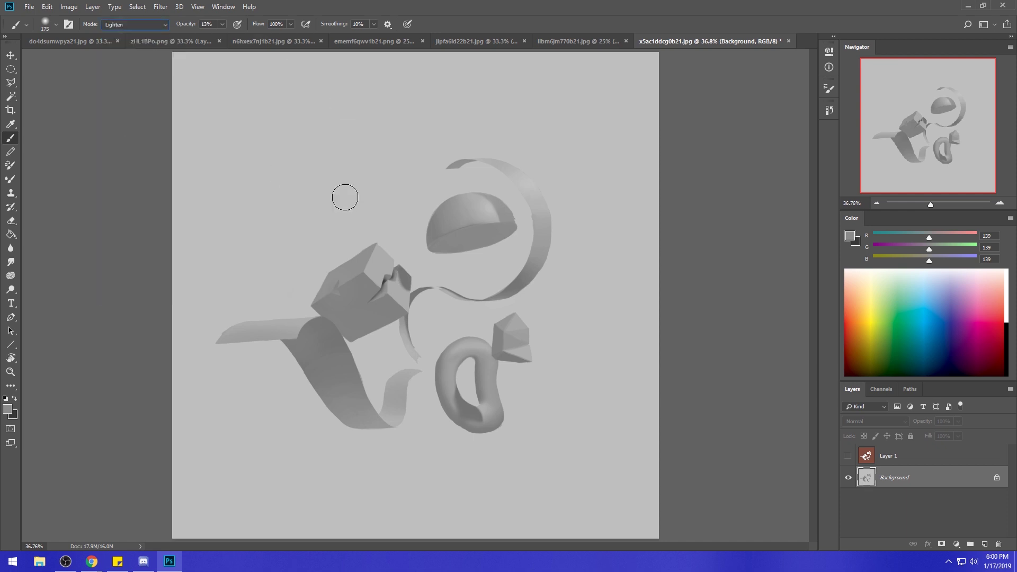
pyautogui.keyDown('alt'); pyautogui.click(385, 287); pyautogui.keyUp('alt')
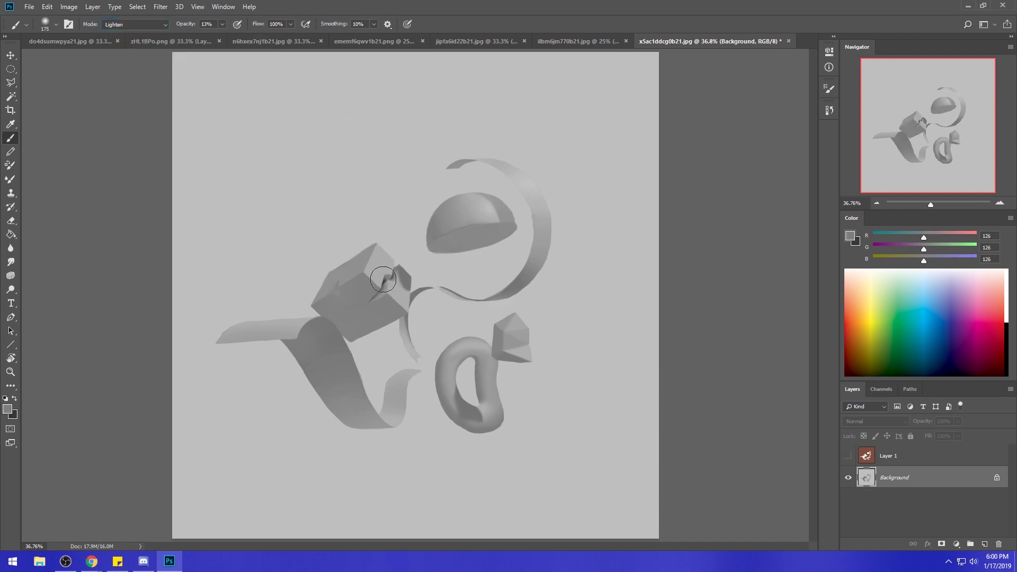
# Try and undo a lightening stroke along the box's crack, and brush the adjoining small facet with a sampled grey.
pyautogui.press('m')
pyautogui.rightClick(365, 260)
pyautogui.press('Escape')
pyautogui.press('b')
pyautogui.keyDown('alt'); pyautogui.click(385, 286); pyautogui.keyUp('alt')
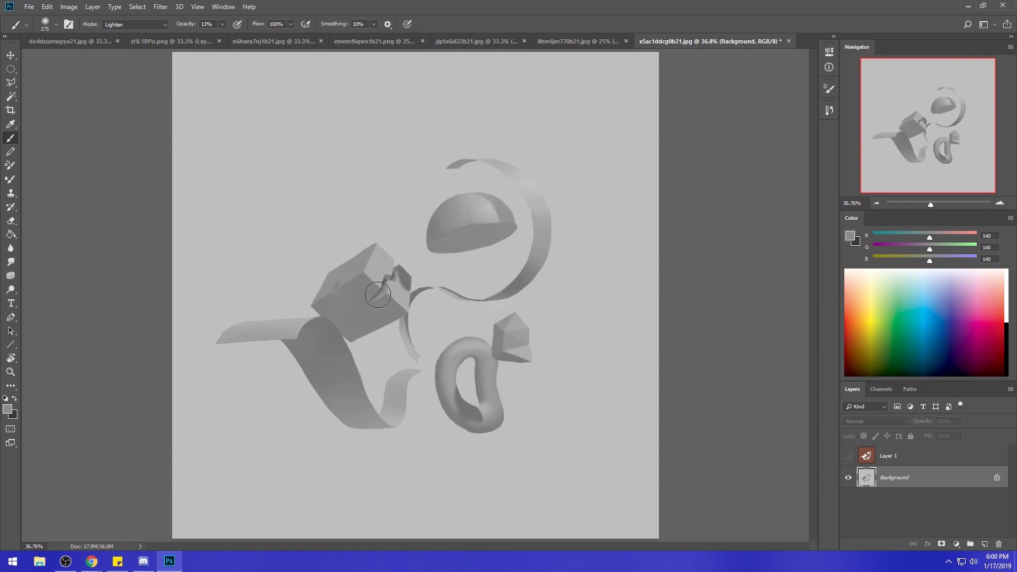
pyautogui.moveTo(386, 293); pyautogui.dragTo(371, 305)
pyautogui.hotkey('ctrl', 'z')
pyautogui.keyDown('alt'); pyautogui.click(393, 283); pyautogui.keyUp('alt')
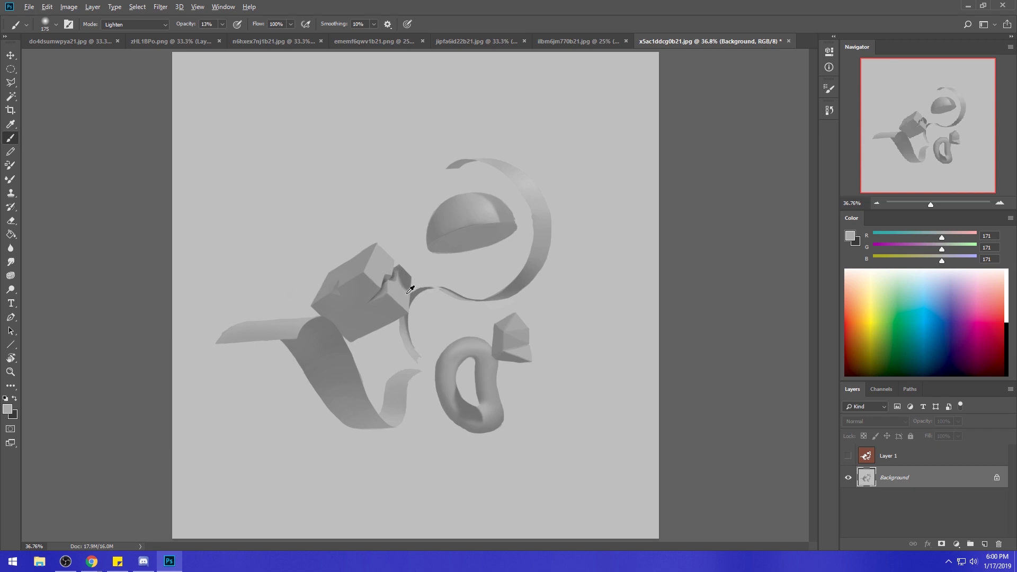
pyautogui.moveTo(401, 275)
pyautogui.mouseDown()
pyautogui.moveTo(409, 296)
pyautogui.moveTo(404, 267)
pyautogui.mouseUp()
# Soften the lower inner bend of the torus using greys sampled from it and the neighbouring gem.
pyautogui.keyDown('alt'); pyautogui.click(480, 409); pyautogui.keyUp('alt')
pyautogui.keyDown('alt'); pyautogui.click(514, 344); pyautogui.keyUp('alt')
pyautogui.keyDown('alt'); pyautogui.click(484, 410); pyautogui.keyUp('alt')
pyautogui.click(10, 262)
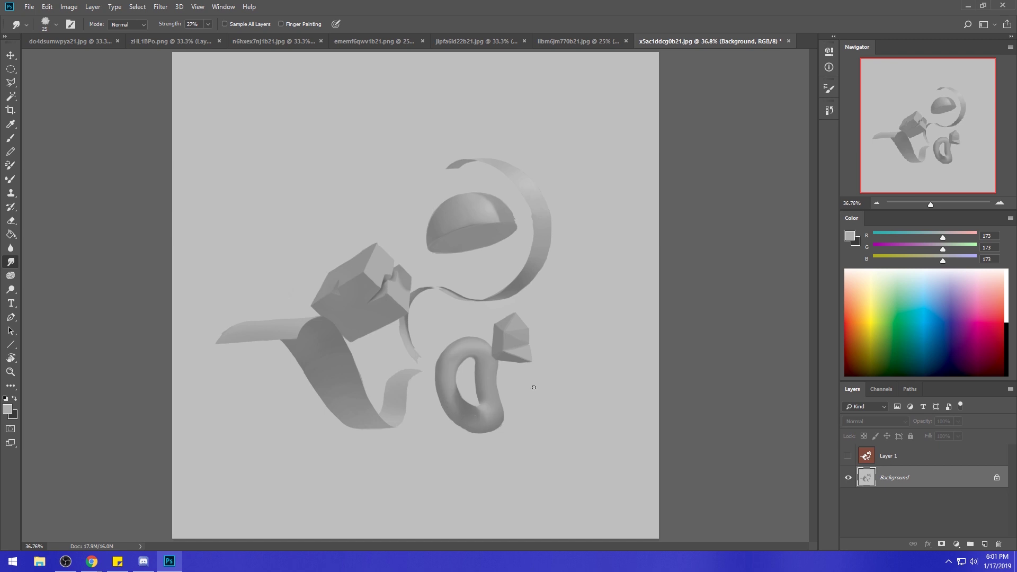
# Sample the background grey and fade the torus's upper-left edge using a larger brush in Lighten mode.
pyautogui.press('b')
pyautogui.keyDown('alt'); pyautogui.click(493, 330); pyautogui.keyUp('alt')
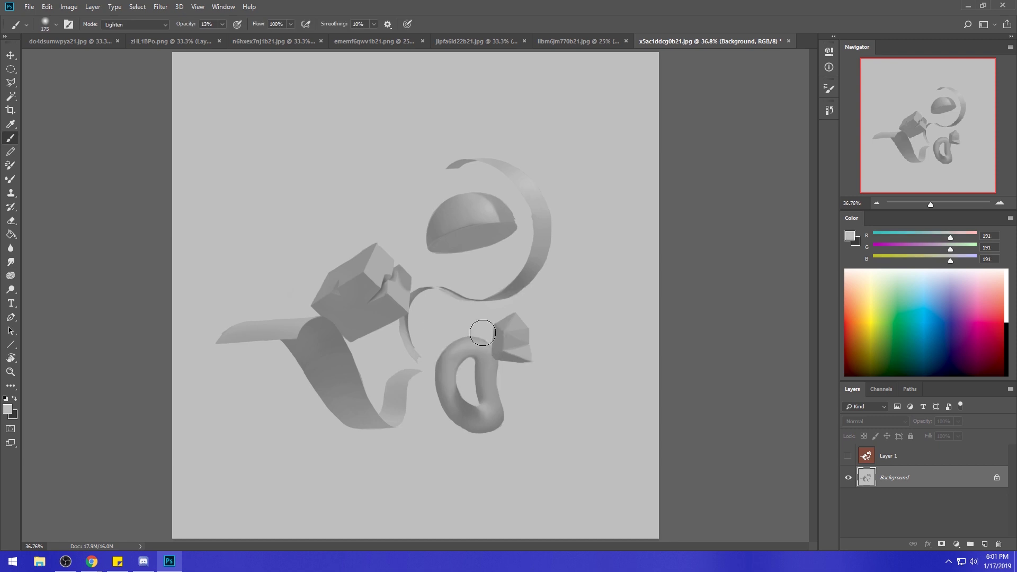
pyautogui.press(']')
pyautogui.press(']')
pyautogui.press(']')
pyautogui.press(']')
pyautogui.moveTo(465, 318)
pyautogui.mouseDown()
pyautogui.moveTo(483, 339)
pyautogui.moveTo(461, 337)
pyautogui.mouseUp()
# Switch the brush to Normal mode at 200 px and fade the torus's outer edge with the sampled background grey.
pyautogui.click(135, 24)
pyautogui.click(114, 33)
pyautogui.keyDown('alt'); pyautogui.click(492, 330); pyautogui.keyUp('alt')
pyautogui.press('[')
pyautogui.press('[')
pyautogui.press('[')
pyautogui.press('[')
pyautogui.press('[')
pyautogui.press(']')
pyautogui.press(']')
pyautogui.moveTo(544, 407)
pyautogui.mouseDown()
pyautogui.moveTo(482, 409)
pyautogui.moveTo(494, 397)
pyautogui.moveTo(487, 415)
pyautogui.moveTo(494, 402)
pyautogui.moveTo(482, 352)
pyautogui.mouseUp()
# Set the brush opacity to 50%, and try and undo a stroke of dark grey sampled from the ribbon along the torus's underside.
pyautogui.keyDown('alt'); pyautogui.click(482, 362); pyautogui.keyUp('alt')
pyautogui.keyDown('alt'); pyautogui.click(319, 332); pyautogui.keyUp('alt')
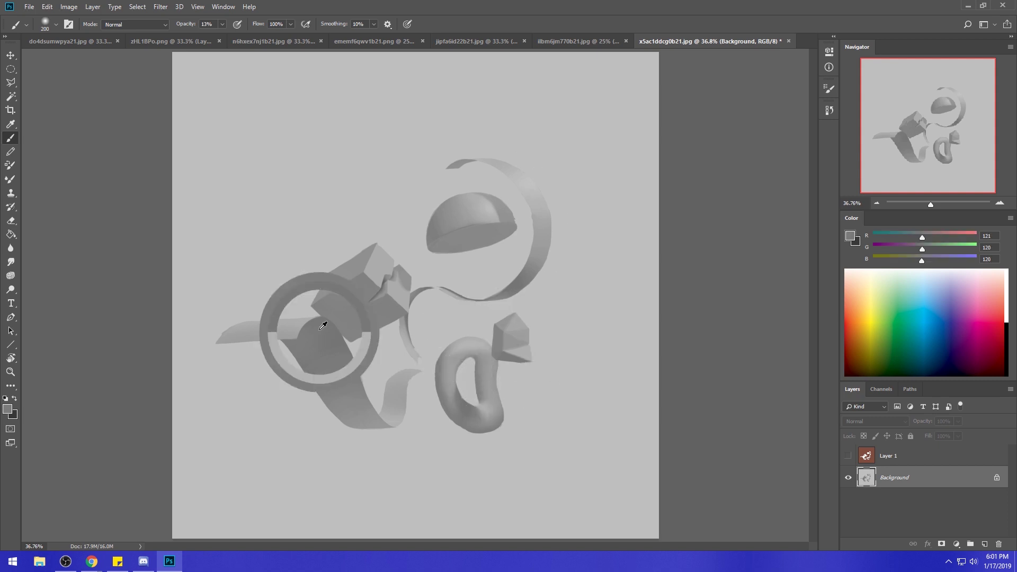
pyautogui.click(222, 24)
pyautogui.moveTo(222, 36); pyautogui.dragTo(241, 36)
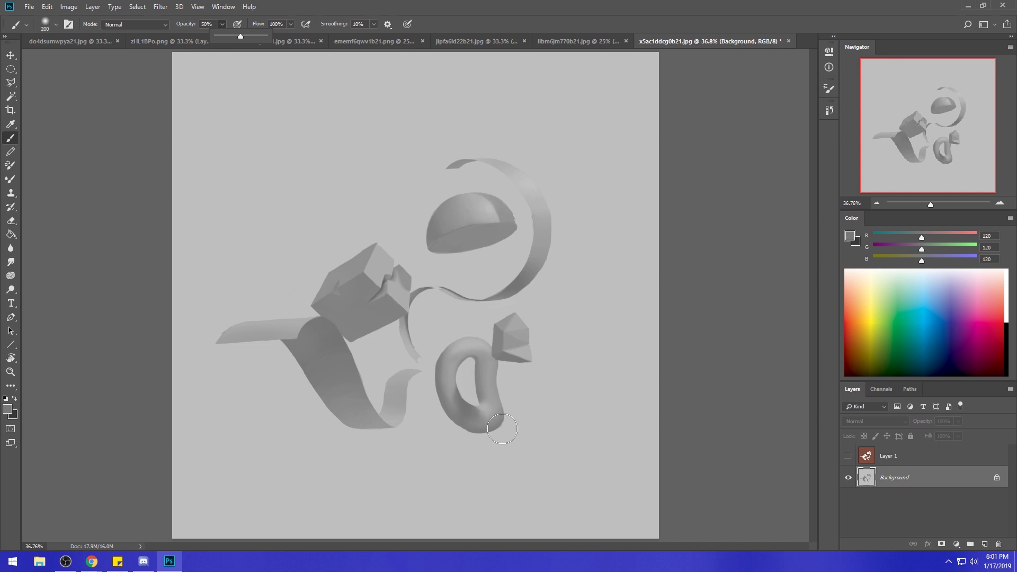
pyautogui.moveTo(512, 427); pyautogui.dragTo(450, 424)
pyautogui.hotkey('ctrl', 'z')
# Load Layer 1's outline as a selection, hide that layer, and invert the selection on the Background layer.
pyautogui.click(849, 455)
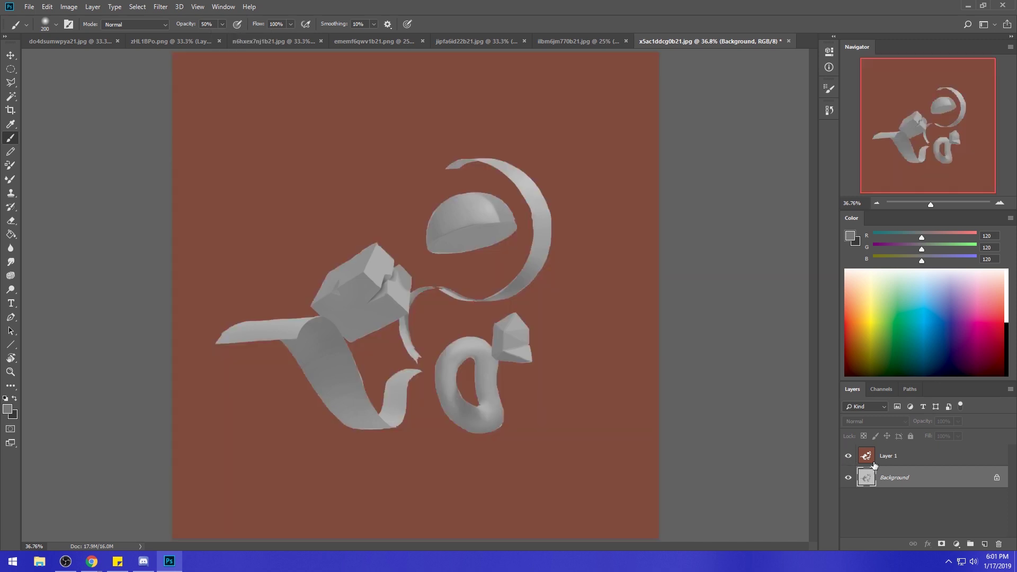
pyautogui.click(895, 458)
pyautogui.press('v')
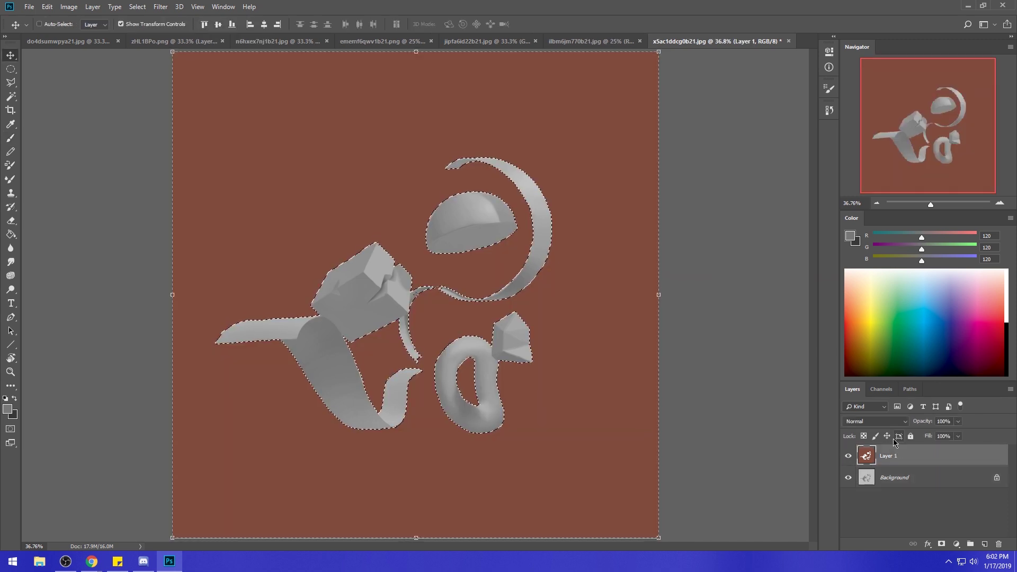
pyautogui.hotkey('ctrl', ',')
pyautogui.click(893, 470)
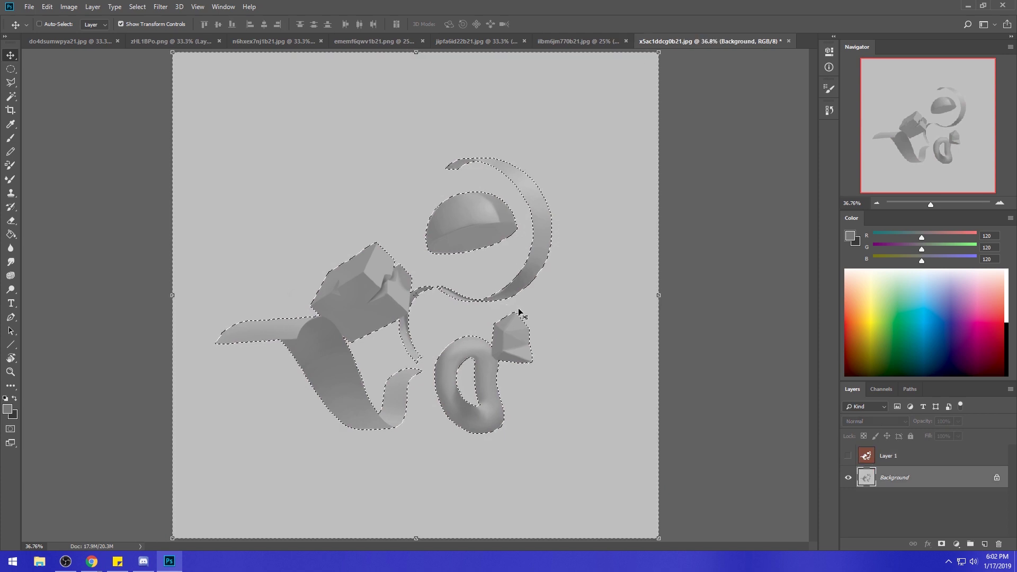
pyautogui.press('m')
pyautogui.rightClick(513, 307)
pyautogui.click(529, 314)
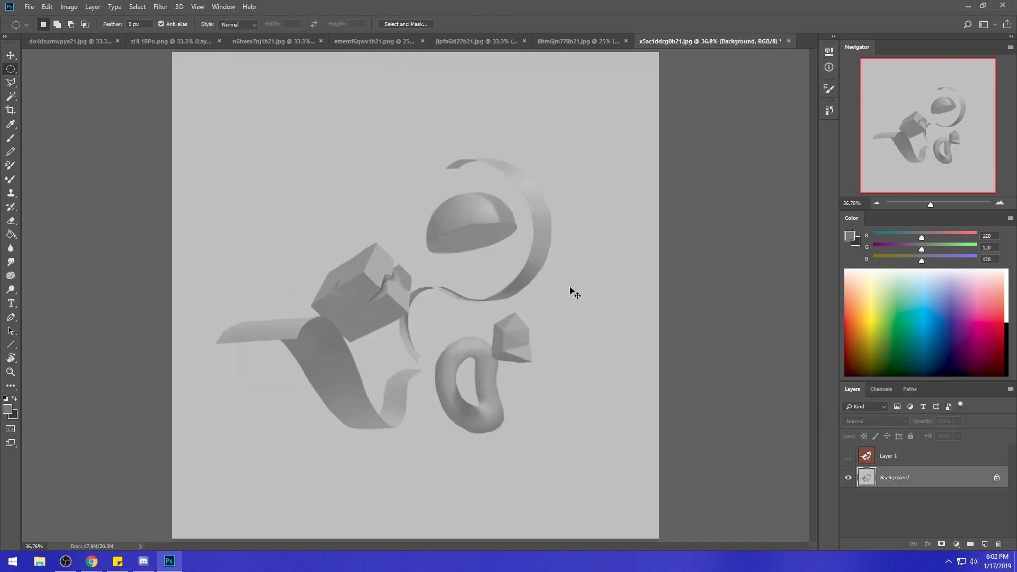
# Set the foreground colour to #5f5f5f, enlarge the brush, and darken the torus's underside at 50% opacity.
pyautogui.press('b')
pyautogui.click(851, 238)
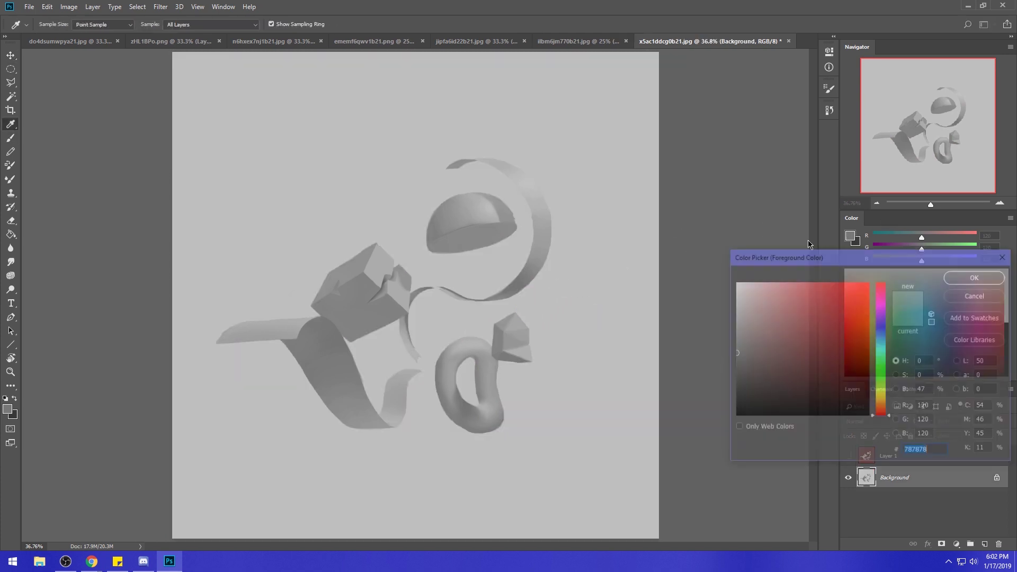
pyautogui.write('5f5f5f')
pyautogui.press('Return')
pyautogui.press(']')
pyautogui.press(']')
pyautogui.press(']')
pyautogui.press(']')
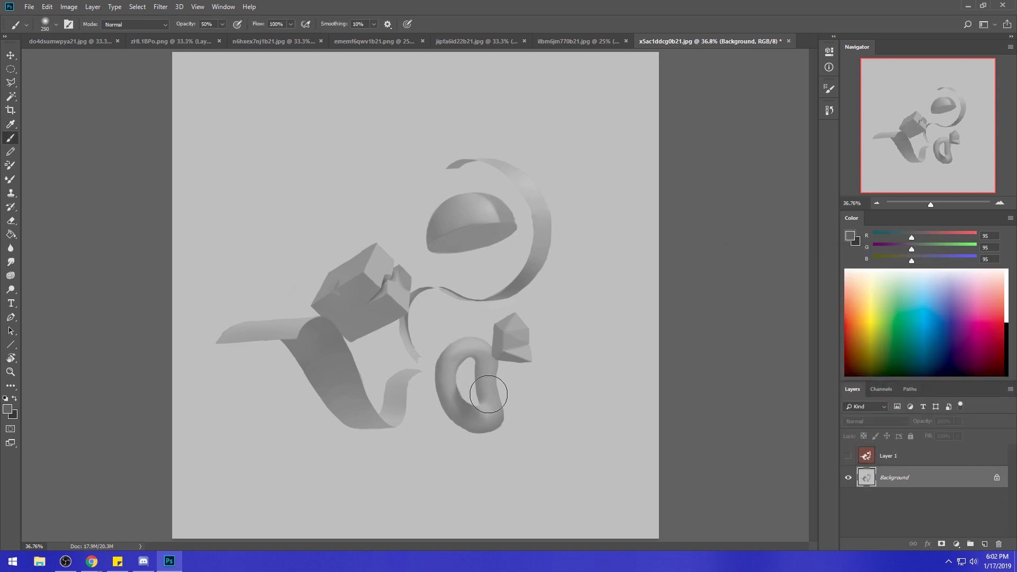
pyautogui.moveTo(514, 420); pyautogui.dragTo(468, 432)
pyautogui.hotkey('alt', ']')
pyautogui.hotkey('ctrl', 'd')
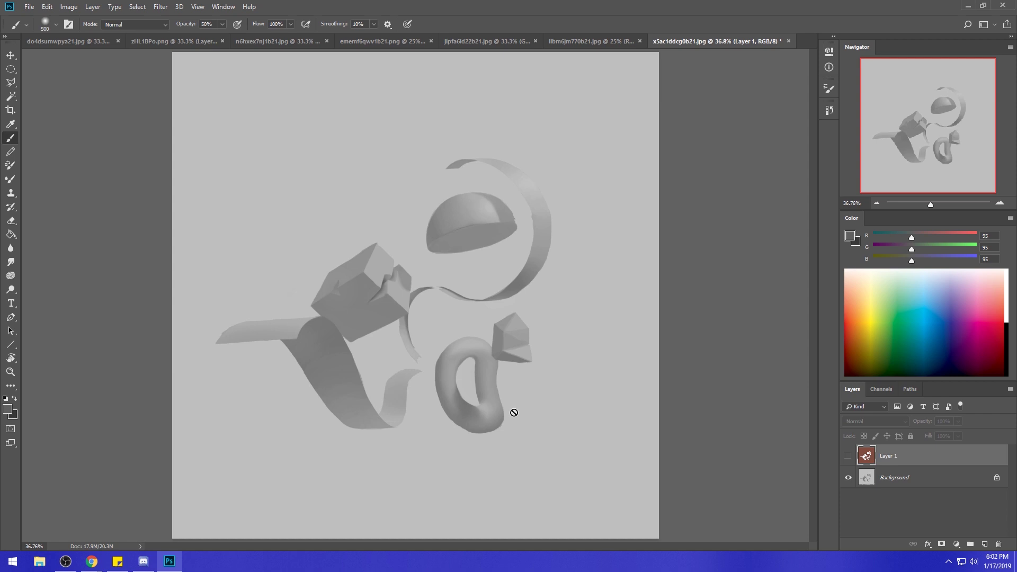
pyautogui.click(905, 479)
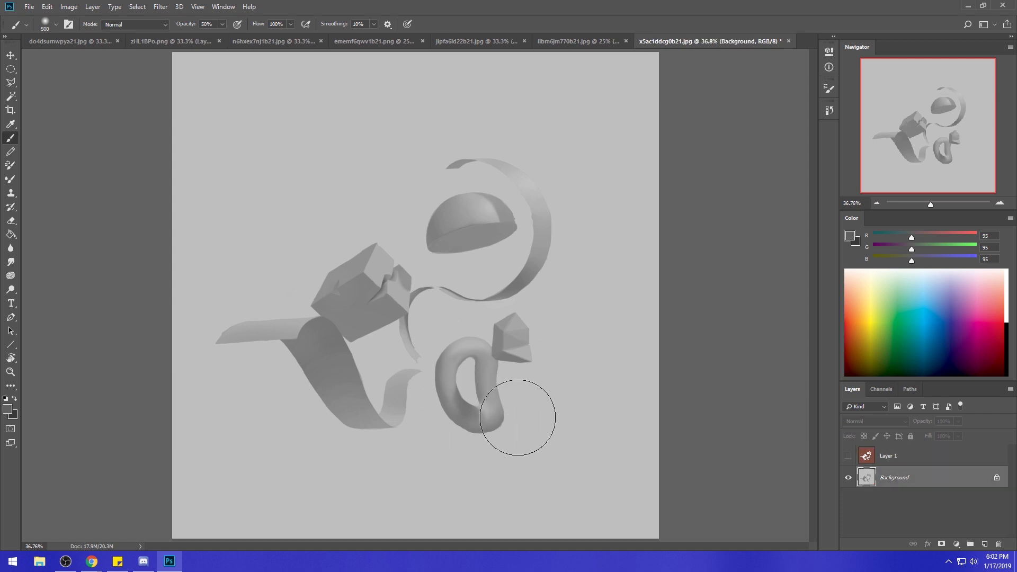
pyautogui.hotkey('alt', ']')
pyautogui.click(482, 373)
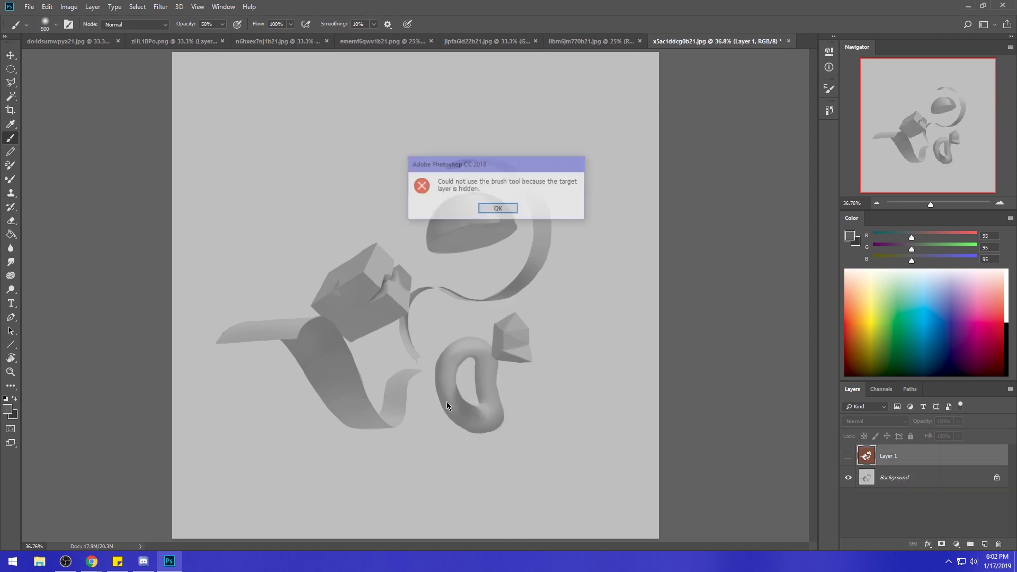
pyautogui.click(501, 213)
# Invert the active selection, make Background the active layer, and return to the Brush tool.
pyautogui.press('m')
pyautogui.rightClick(490, 331)
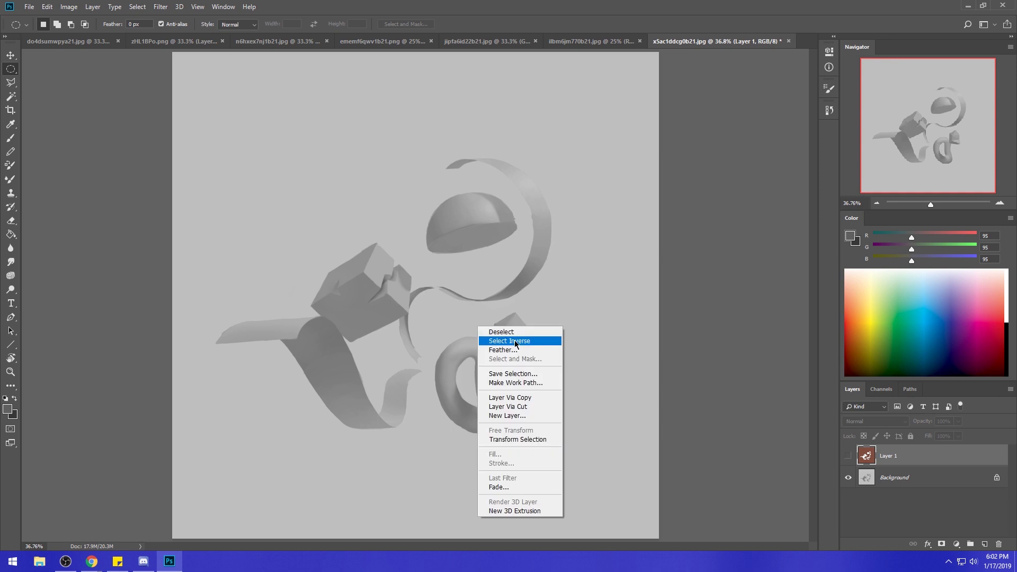
pyautogui.click(503, 341)
pyautogui.click(519, 343)
pyautogui.click(914, 478)
pyautogui.press('b')
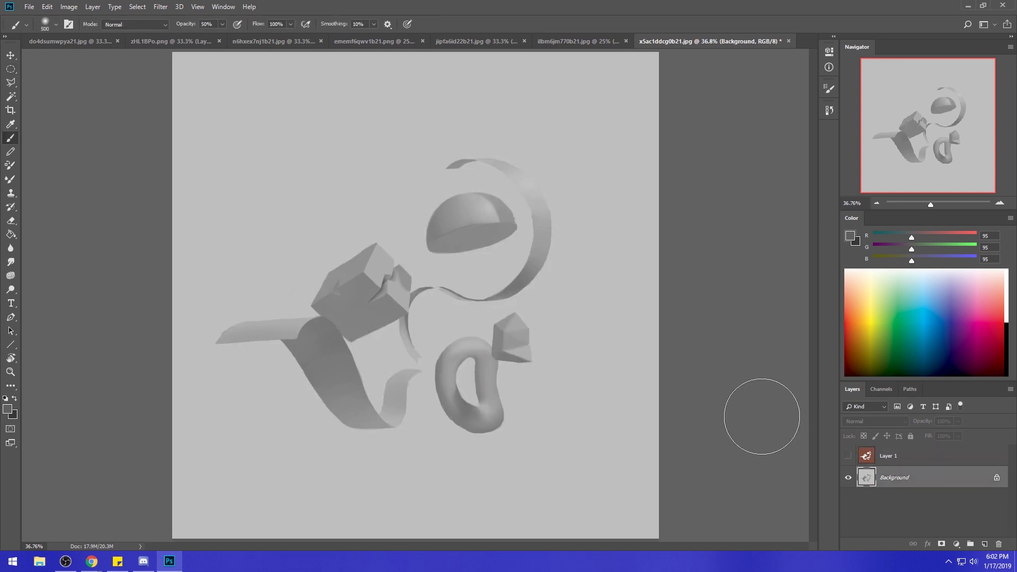
# Resize the brush to 300 px and darken the torus's upper inner edge with #5f5f5f.
pyautogui.press('[')
pyautogui.press('[')
pyautogui.press('[')
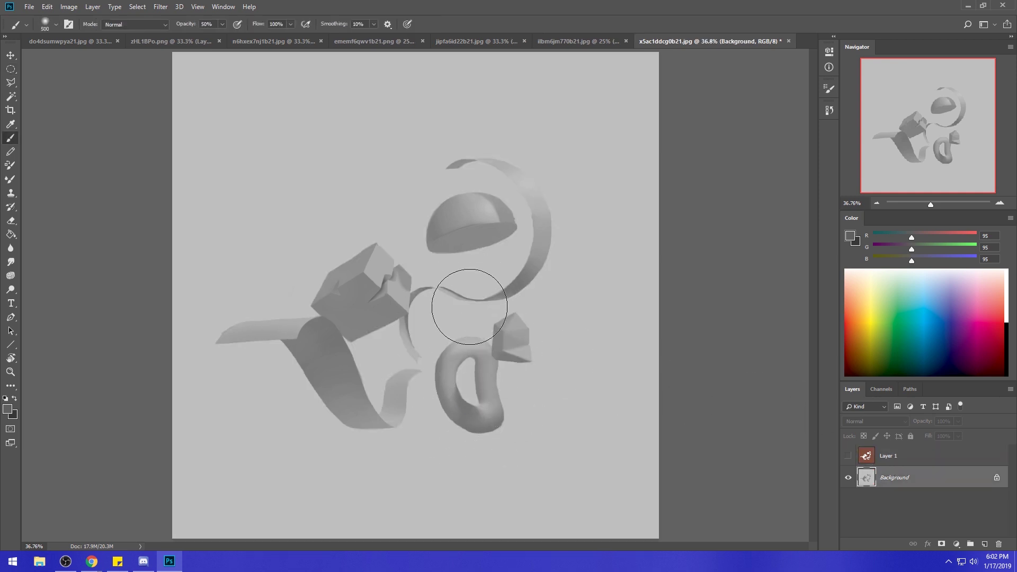
pyautogui.press('[')
pyautogui.press('[')
pyautogui.press('[')
pyautogui.press(']')
pyautogui.press(']')
pyautogui.press('[')
pyautogui.press('[')
pyautogui.press(']')
pyautogui.press(']')
pyautogui.press(']')
pyautogui.press(']')
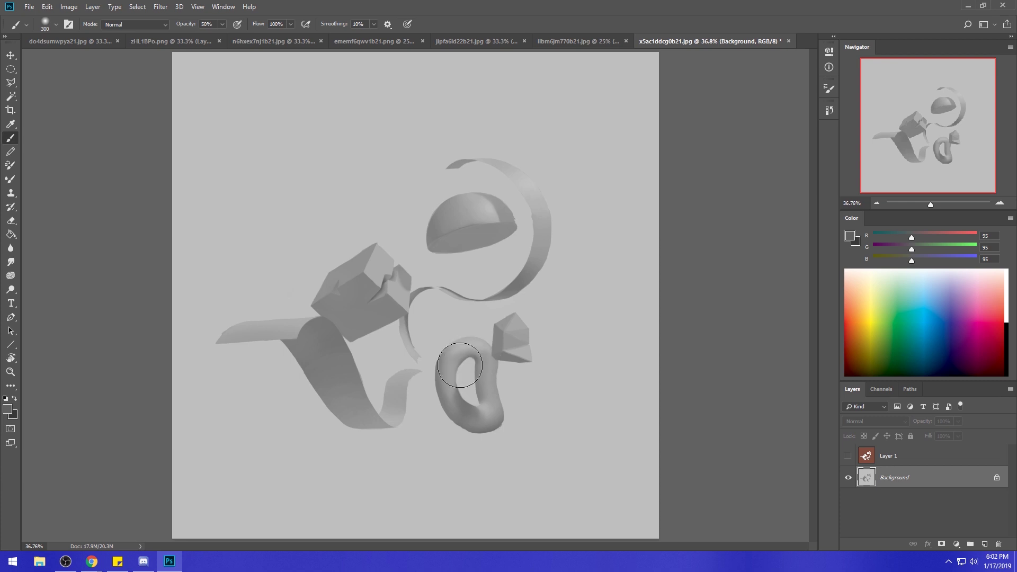
pyautogui.moveTo(476, 358)
pyautogui.mouseDown()
pyautogui.moveTo(455, 366)
pyautogui.moveTo(464, 383)
pyautogui.moveTo(477, 359)
pyautogui.moveTo(472, 366)
pyautogui.mouseUp()
pyautogui.click(525, 151)
# Repaint the torus's top, inner right side and left curve with greys sampled from its surface at 50% opacity.
pyautogui.keyDown('alt'); pyautogui.click(473, 341); pyautogui.keyUp('alt')
pyautogui.moveTo(483, 347); pyautogui.dragTo(488, 381)
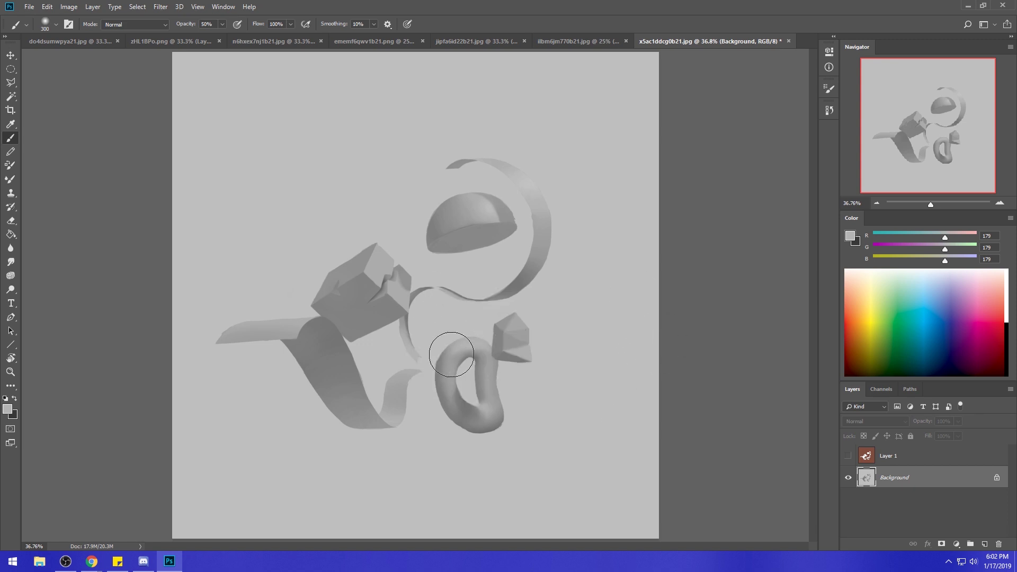
pyautogui.moveTo(461, 348); pyautogui.dragTo(448, 384)
pyautogui.keyDown('alt'); pyautogui.click(443, 365); pyautogui.keyUp('alt')
pyautogui.keyDown('alt'); pyautogui.click(439, 366); pyautogui.keyUp('alt')
pyautogui.keyDown('alt'); pyautogui.click(438, 366); pyautogui.keyUp('alt')
pyautogui.keyDown('alt'); pyautogui.click(489, 423); pyautogui.keyUp('alt')
pyautogui.keyDown('alt'); pyautogui.click(443, 359); pyautogui.keyUp('alt')
pyautogui.keyDown('alt'); pyautogui.click(461, 344); pyautogui.keyUp('alt')
pyautogui.click(437, 361)
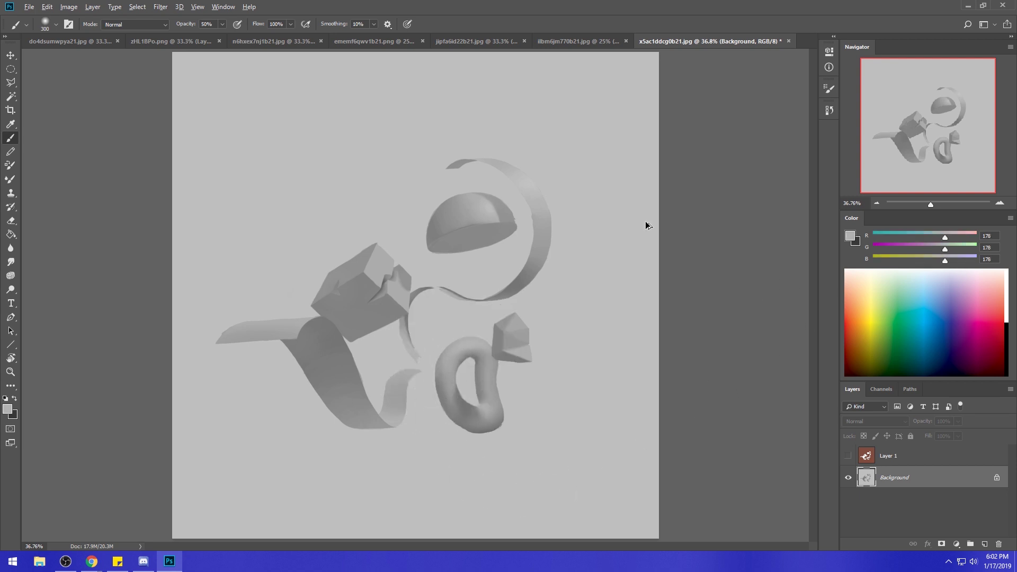
# Enlarge the brush to 700 px and sample greys from the torus and the background beneath it.
pyautogui.keyDown('alt'); pyautogui.click(456, 352); pyautogui.keyUp('alt')
pyautogui.press(']')
pyautogui.press(']')
pyautogui.press(']')
pyautogui.press(']')
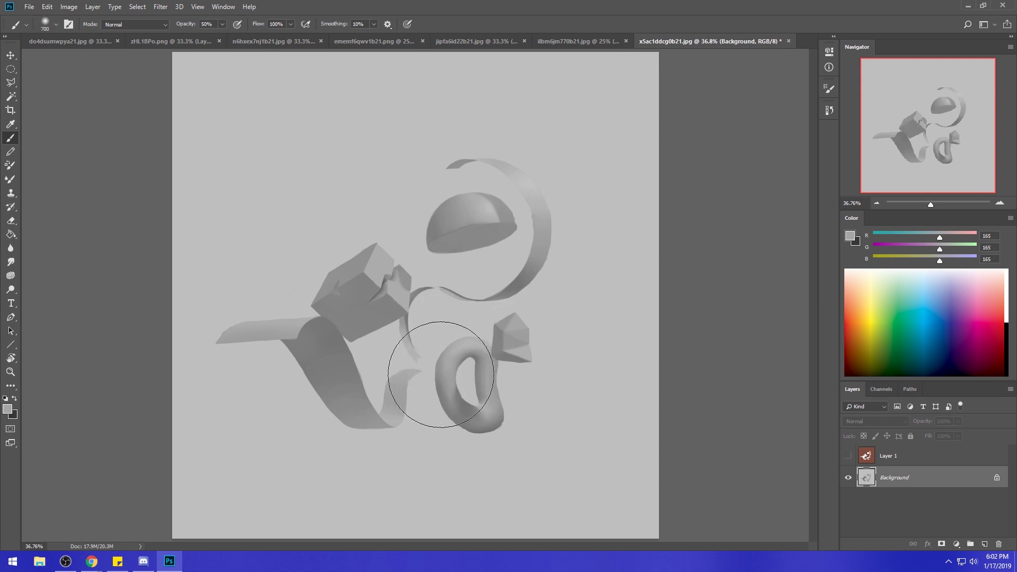
pyautogui.keyDown('alt'); pyautogui.click(494, 435); pyautogui.keyUp('alt')
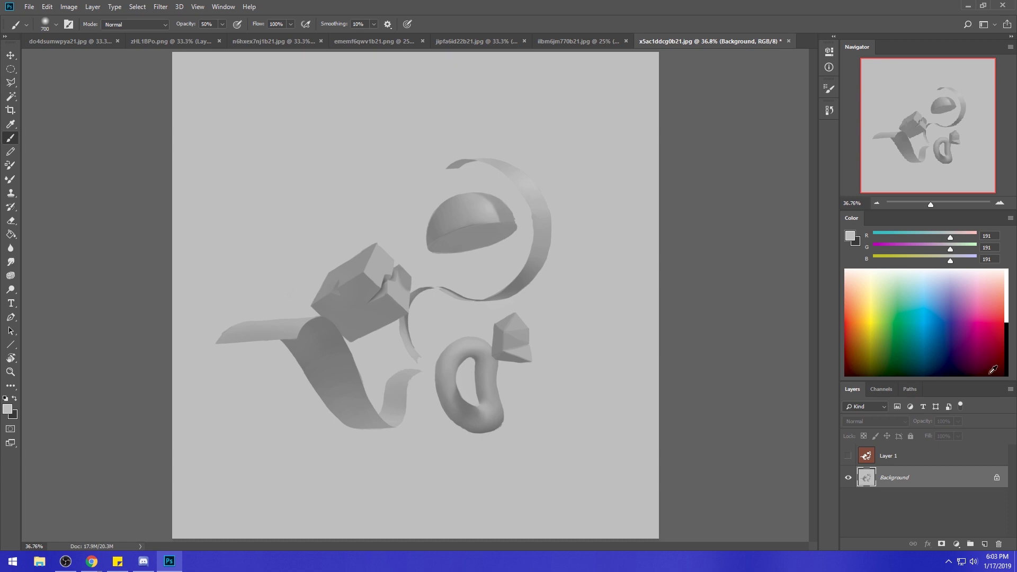
# Add a new layer above Layer 1 and set the brush to black at 25 px.
pyautogui.click(985, 544)
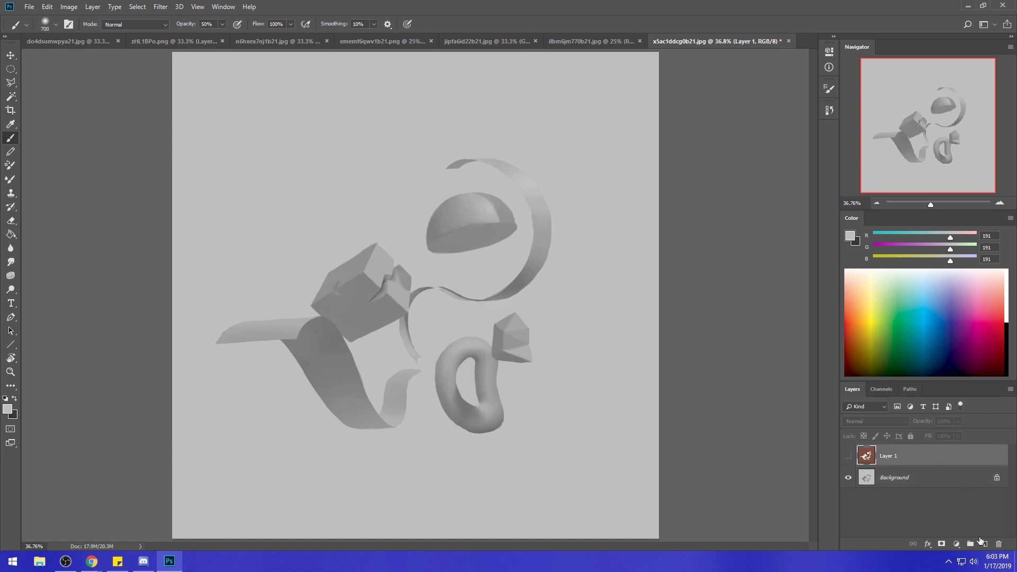
pyautogui.click(1007, 360)
pyautogui.press('[')
pyautogui.press('[')
pyautogui.press('[')
pyautogui.press('[')
pyautogui.press('[')
pyautogui.press('[')
pyautogui.press('[')
pyautogui.press('[')
pyautogui.press('[')
pyautogui.press('[')
pyautogui.press('[')
pyautogui.press('[')
pyautogui.press('[')
pyautogui.press('[')
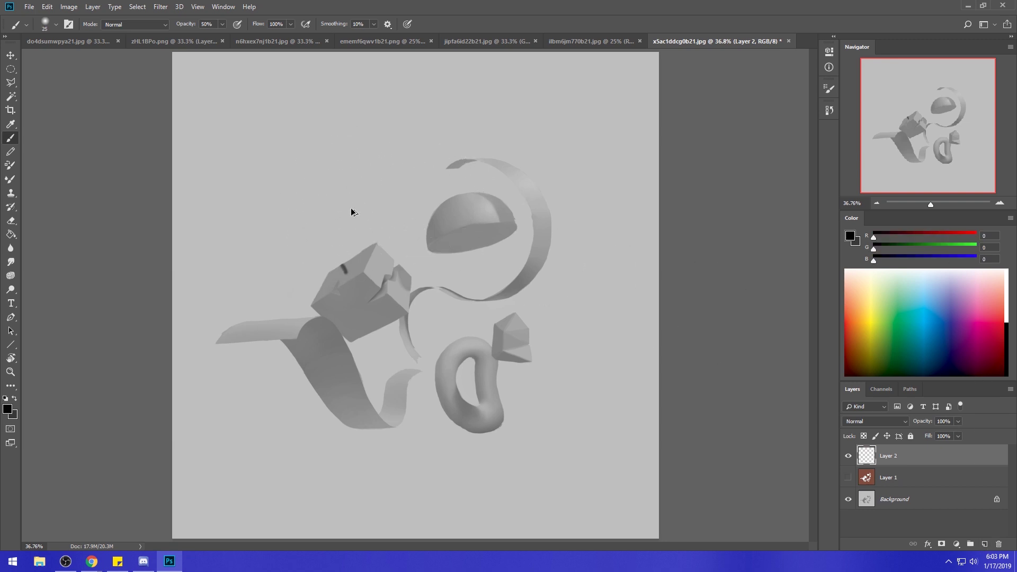
# Draw a straight black line from the box's upper-left face out to the upper left with a 15 px brush.
pyautogui.rightClick(372, 230)
pyautogui.click(405, 237)
pyautogui.hotkey('ctrl', 'z')
pyautogui.rightClick(366, 231)
pyautogui.click(404, 235)
pyautogui.moveTo(346, 272)
pyautogui.mouseDown()
pyautogui.moveTo(262, 192)
pyautogui.moveTo(273, 199)
pyautogui.mouseUp()
pyautogui.hotkey('ctrl', 'z')
pyautogui.moveTo(333, 262); pyautogui.dragTo(267, 194)
pyautogui.hotkey('ctrl', 'z')
pyautogui.keyDown('shift'); pyautogui.click(274, 195); pyautogui.keyUp('shift')
# Draw arrows from the box's other sides towards the lower left, the dome and the torus.
pyautogui.moveTo(358, 306)
pyautogui.mouseDown()
pyautogui.moveTo(284, 403)
pyautogui.moveTo(297, 398)
pyautogui.mouseUp()
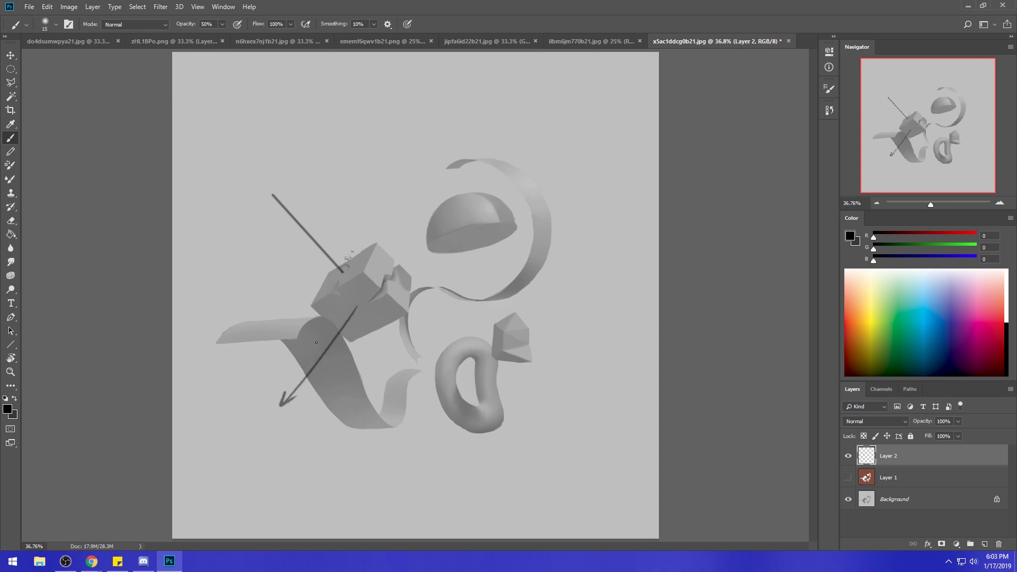
pyautogui.moveTo(466, 220); pyautogui.dragTo(443, 230)
pyautogui.moveTo(389, 326)
pyautogui.mouseDown()
pyautogui.moveTo(430, 361)
pyautogui.moveTo(417, 356)
pyautogui.moveTo(443, 366)
pyautogui.mouseUp()
pyautogui.moveTo(416, 356); pyautogui.dragTo(443, 366)
# Try sketching a round light source with rays in the canvas's upper-right corner, and undo it.
pyautogui.moveTo(572, 75); pyautogui.dragTo(482, 119)
pyautogui.moveTo(561, 94)
pyautogui.mouseDown()
pyautogui.moveTo(547, 172)
pyautogui.moveTo(688, 132)
pyautogui.mouseUp()
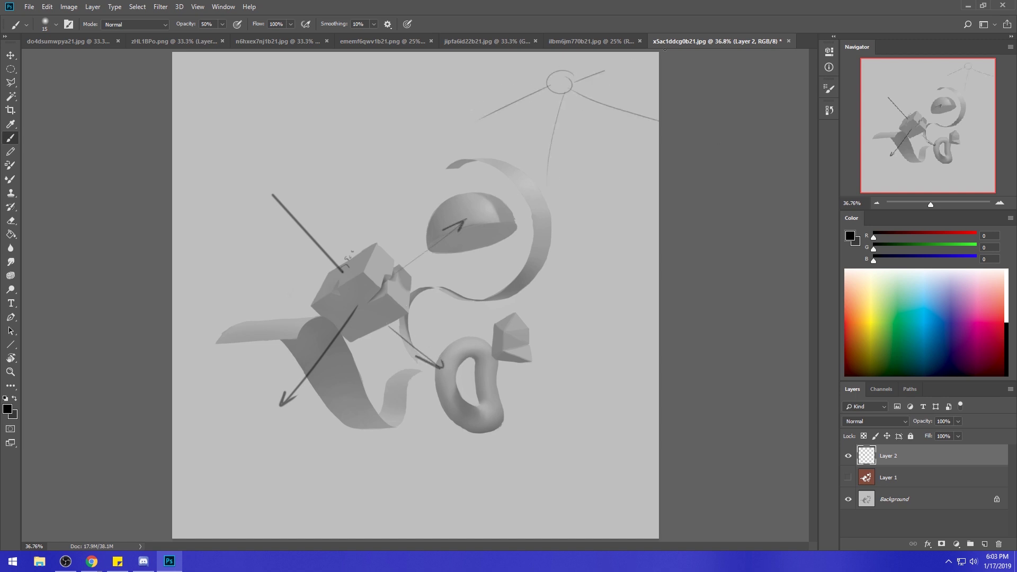
pyautogui.hotkey('ctrl', 'z')
pyautogui.hotkey('ctrl', 'z')
pyautogui.moveTo(514, 99); pyautogui.dragTo(554, 133)
pyautogui.hotkey('ctrl', 'z')
pyautogui.hotkey('ctrl', 'z')
pyautogui.hotkey('ctrl', 'z')
# Draw a triangular light source in the canvas's upper-right corner with arrowed rays fanning towards the forms.
pyautogui.moveTo(585, 73)
pyautogui.mouseDown()
pyautogui.moveTo(521, 105)
pyautogui.moveTo(596, 139)
pyautogui.moveTo(574, 84)
pyautogui.moveTo(555, 121)
pyautogui.moveTo(588, 74)
pyautogui.mouseUp()
pyautogui.hotkey('ctrl', 'z')
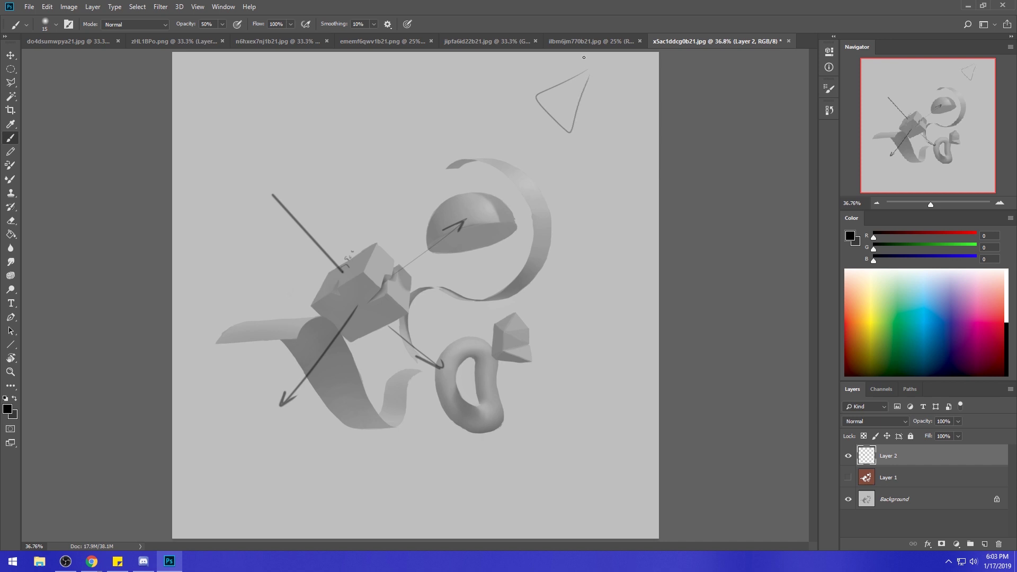
pyautogui.moveTo(534, 98)
pyautogui.mouseDown()
pyautogui.moveTo(342, 171)
pyautogui.moveTo(382, 150)
pyautogui.mouseUp()
pyautogui.moveTo(569, 107); pyautogui.dragTo(543, 319)
pyautogui.moveTo(543, 120)
pyautogui.mouseDown()
pyautogui.moveTo(398, 249)
pyautogui.moveTo(432, 238)
pyautogui.moveTo(377, 197)
pyautogui.moveTo(406, 190)
pyautogui.moveTo(511, 205)
pyautogui.moveTo(474, 293)
pyautogui.mouseUp()
pyautogui.moveTo(473, 293); pyautogui.dragTo(508, 266)
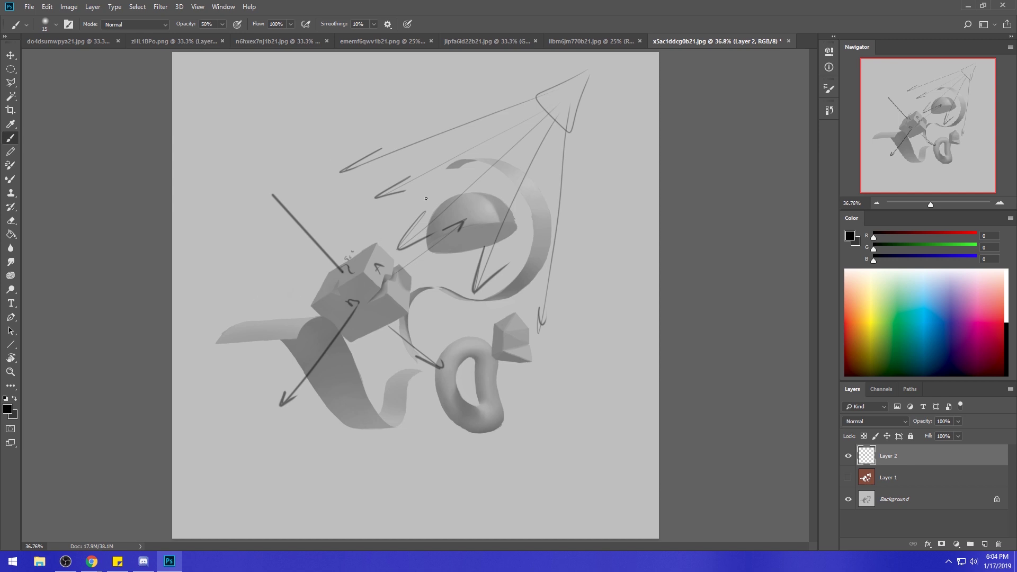
# Sketch a circle overlapping the dome with a small square patch on its upper-left edge.
pyautogui.moveTo(379, 266); pyautogui.dragTo(393, 251)
pyautogui.moveTo(480, 157)
pyautogui.mouseDown()
pyautogui.moveTo(527, 197)
pyautogui.moveTo(484, 154)
pyautogui.moveTo(530, 159)
pyautogui.moveTo(457, 129)
pyautogui.moveTo(471, 136)
pyautogui.mouseUp()
pyautogui.hotkey('ctrl', 'z')
pyautogui.hotkey('ctrl', 'z')
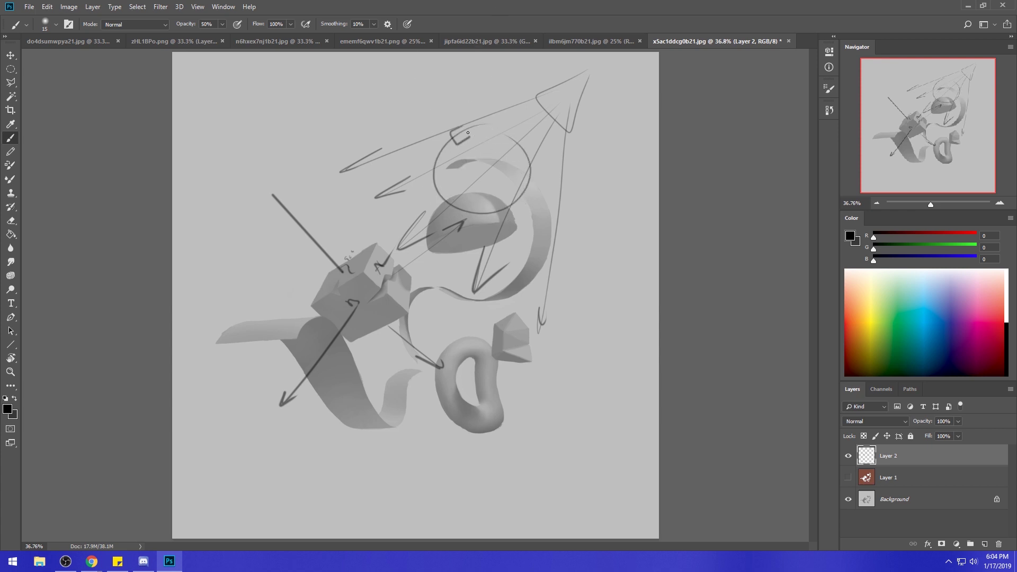
# Draw a large enlarged view of the square patch in the canvas's upper-left area, with a curved surface line crossing it.
pyautogui.moveTo(262, 74); pyautogui.dragTo(426, 186)
pyautogui.hotkey('ctrl', 'z')
pyautogui.moveTo(237, 91)
pyautogui.mouseDown()
pyautogui.moveTo(406, 155)
pyautogui.moveTo(409, 166)
pyautogui.mouseUp()
pyautogui.moveTo(207, 103); pyautogui.dragTo(224, 134)
pyautogui.moveTo(257, 196); pyautogui.dragTo(411, 188)
pyautogui.moveTo(378, 102); pyautogui.dragTo(264, 140)
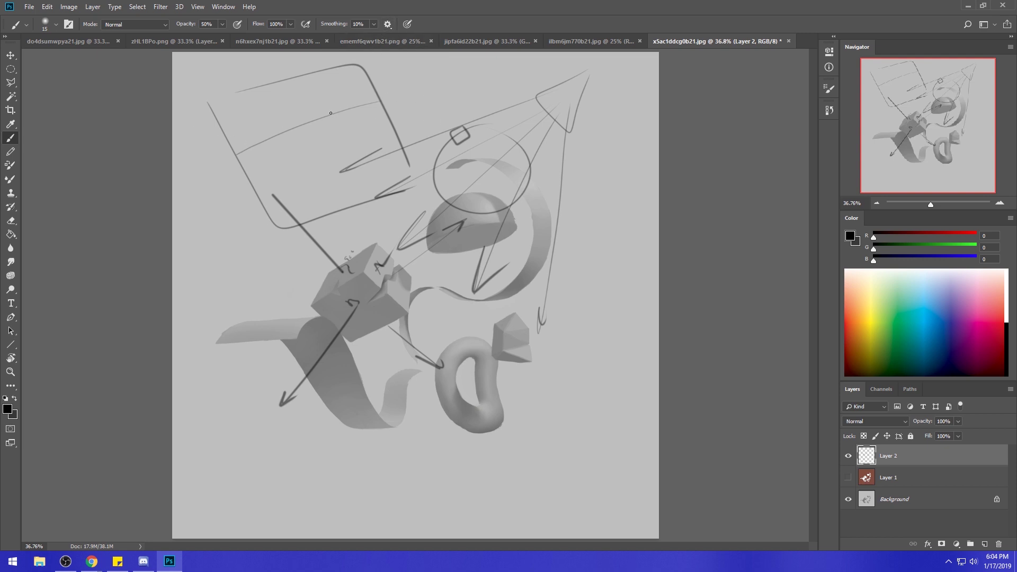
# Draw a row of arrows pointing outward from the curved surface line in the enlarged patch.
pyautogui.moveTo(369, 103)
pyautogui.mouseDown()
pyautogui.moveTo(346, 61)
pyautogui.moveTo(331, 63)
pyautogui.moveTo(335, 114)
pyautogui.moveTo(320, 78)
pyautogui.mouseUp()
pyautogui.moveTo(311, 117)
pyautogui.mouseDown()
pyautogui.moveTo(291, 102)
pyautogui.moveTo(305, 98)
pyautogui.moveTo(294, 126)
pyautogui.moveTo(264, 106)
pyautogui.mouseUp()
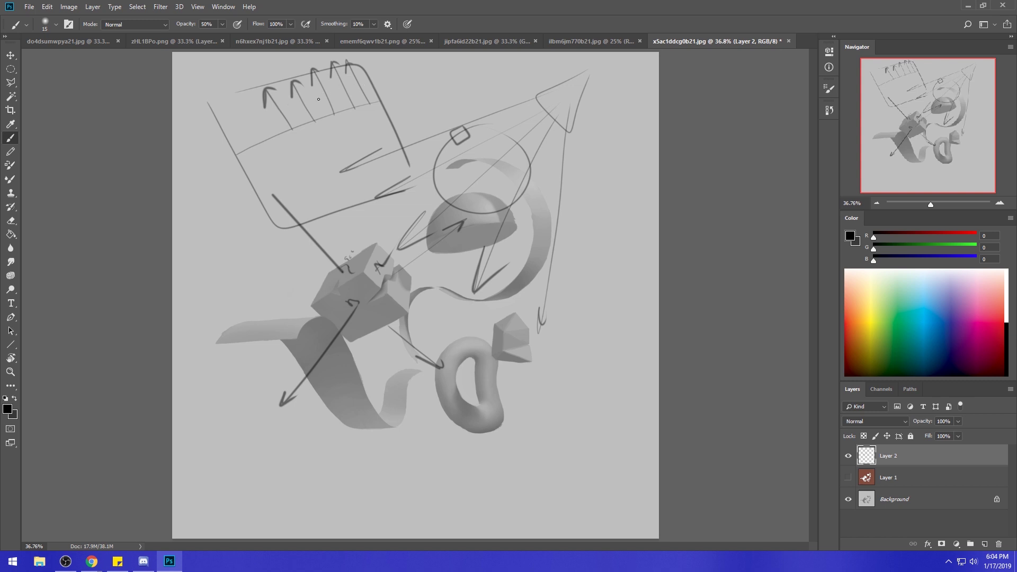
pyautogui.moveTo(257, 138)
pyautogui.mouseDown()
pyautogui.moveTo(229, 114)
pyautogui.moveTo(228, 92)
pyautogui.mouseUp()
pyautogui.moveTo(229, 108)
pyautogui.mouseDown()
pyautogui.moveTo(230, 139)
pyautogui.moveTo(204, 127)
pyautogui.mouseUp()
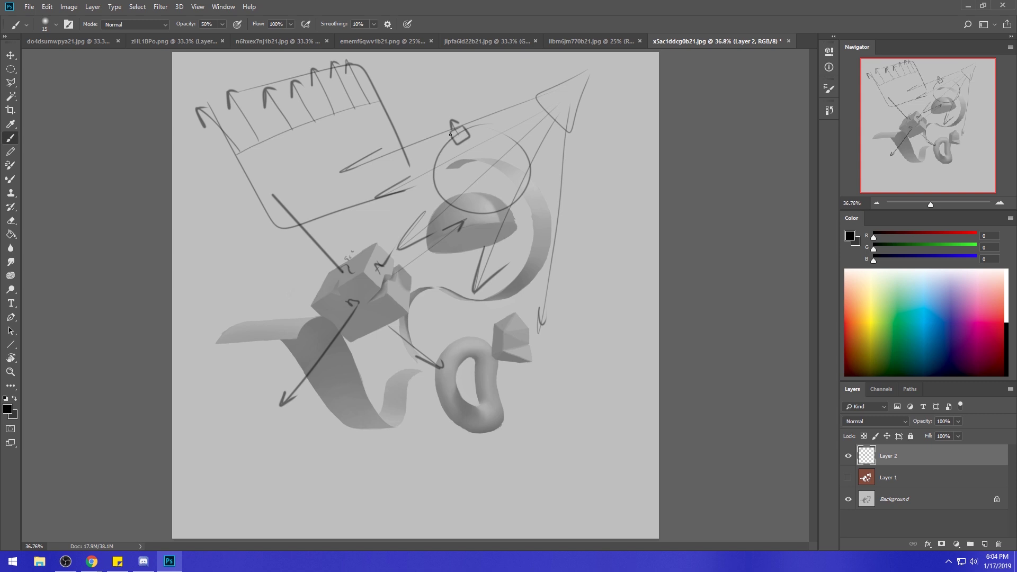
# Add small outward arrows along the circle's upper-left edge and contour rings across the circle to make it a sphere.
pyautogui.moveTo(435, 156)
pyautogui.mouseDown()
pyautogui.moveTo(451, 138)
pyautogui.moveTo(444, 130)
pyautogui.moveTo(428, 148)
pyautogui.mouseUp()
pyautogui.moveTo(434, 161); pyautogui.dragTo(413, 163)
pyautogui.moveTo(498, 139)
pyautogui.mouseDown()
pyautogui.moveTo(550, 221)
pyautogui.moveTo(467, 162)
pyautogui.moveTo(476, 124)
pyautogui.moveTo(498, 149)
pyautogui.moveTo(525, 149)
pyautogui.moveTo(483, 153)
pyautogui.moveTo(456, 175)
pyautogui.moveTo(443, 160)
pyautogui.moveTo(476, 209)
pyautogui.moveTo(434, 166)
pyautogui.moveTo(477, 218)
pyautogui.mouseUp()
pyautogui.moveTo(436, 186); pyautogui.dragTo(450, 215)
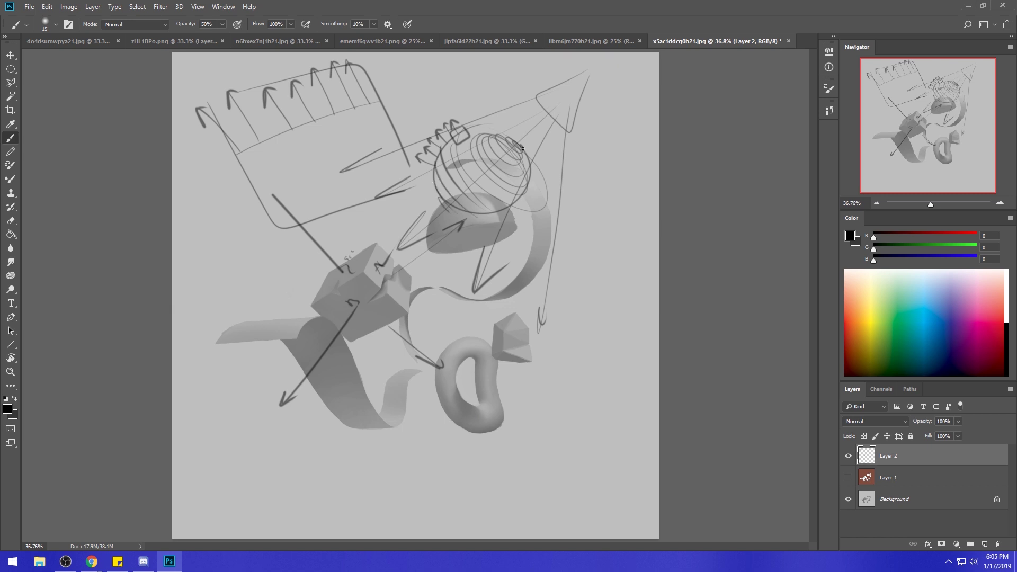
# Draw long wavy surface lines along the canvas's right side and lower area, and a large ellipse around the box.
pyautogui.moveTo(601, 218)
pyautogui.mouseDown()
pyautogui.moveTo(593, 339)
pyautogui.moveTo(565, 393)
pyautogui.mouseUp()
pyautogui.moveTo(605, 298); pyautogui.dragTo(570, 385)
pyautogui.moveTo(277, 483)
pyautogui.mouseDown()
pyautogui.moveTo(326, 490)
pyautogui.moveTo(612, 462)
pyautogui.mouseUp()
pyautogui.moveTo(249, 468)
pyautogui.mouseDown()
pyautogui.moveTo(399, 430)
pyautogui.moveTo(657, 454)
pyautogui.mouseUp()
pyautogui.moveTo(521, 437); pyautogui.dragTo(699, 419)
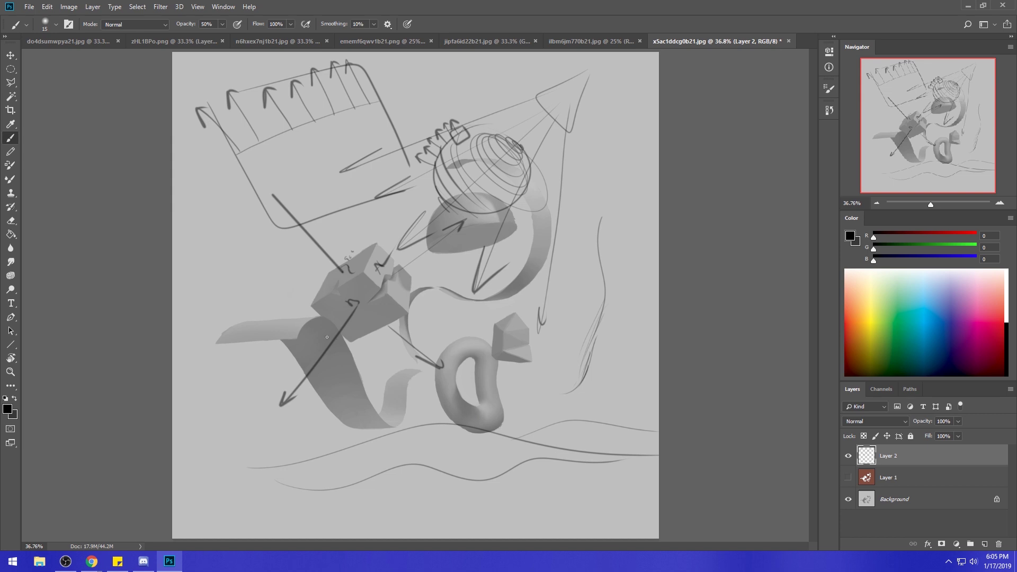
pyautogui.moveTo(324, 212)
pyautogui.mouseDown()
pyautogui.moveTo(382, 397)
pyautogui.moveTo(409, 232)
pyautogui.moveTo(318, 218)
pyautogui.mouseUp()
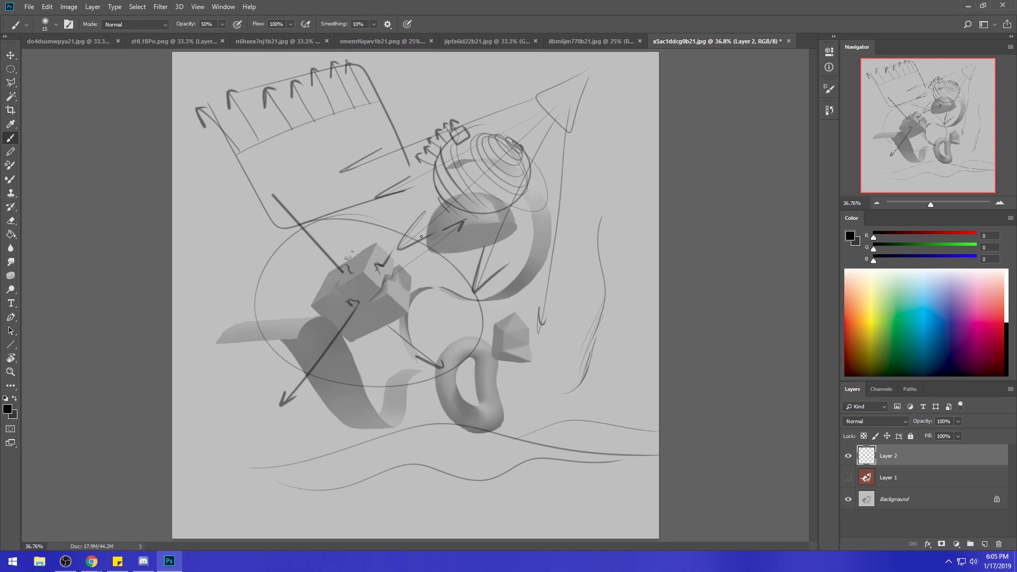
# Draw jagged, angular planes over the wavy lines on the canvas's right side and lower-right area.
pyautogui.moveTo(608, 229)
pyautogui.mouseDown()
pyautogui.moveTo(558, 283)
pyautogui.moveTo(562, 303)
pyautogui.moveTo(525, 334)
pyautogui.moveTo(470, 347)
pyautogui.moveTo(488, 385)
pyautogui.moveTo(422, 419)
pyautogui.moveTo(512, 454)
pyautogui.moveTo(510, 470)
pyautogui.moveTo(542, 487)
pyautogui.moveTo(630, 485)
pyautogui.moveTo(615, 443)
pyautogui.moveTo(654, 410)
pyautogui.moveTo(605, 375)
pyautogui.moveTo(557, 368)
pyautogui.moveTo(630, 323)
pyautogui.moveTo(607, 306)
pyautogui.moveTo(618, 254)
pyautogui.mouseUp()
pyautogui.moveTo(617, 219)
pyautogui.mouseDown()
pyautogui.moveTo(615, 270)
pyautogui.moveTo(615, 221)
pyautogui.moveTo(577, 258)
pyautogui.moveTo(559, 260)
pyautogui.moveTo(586, 256)
pyautogui.moveTo(620, 271)
pyautogui.moveTo(568, 302)
pyautogui.moveTo(599, 287)
pyautogui.moveTo(571, 322)
pyautogui.moveTo(578, 265)
pyautogui.moveTo(568, 323)
pyautogui.moveTo(566, 300)
pyautogui.moveTo(582, 313)
pyautogui.moveTo(568, 322)
pyautogui.moveTo(629, 322)
pyautogui.mouseUp()
pyautogui.moveTo(563, 324); pyautogui.dragTo(552, 332)
pyautogui.moveTo(471, 344)
pyautogui.mouseDown()
pyautogui.moveTo(555, 340)
pyautogui.moveTo(567, 329)
pyautogui.moveTo(532, 334)
pyautogui.moveTo(609, 319)
pyautogui.moveTo(542, 361)
pyautogui.moveTo(555, 347)
pyautogui.moveTo(545, 343)
pyautogui.moveTo(545, 371)
pyautogui.moveTo(610, 355)
pyautogui.moveTo(544, 374)
pyautogui.moveTo(592, 378)
pyautogui.mouseUp()
pyautogui.moveTo(660, 415)
pyautogui.mouseDown()
pyautogui.moveTo(535, 409)
pyautogui.moveTo(582, 379)
pyautogui.mouseUp()
pyautogui.moveTo(620, 436); pyautogui.dragTo(518, 403)
# Circle the small arrows on the sphere, and draw arrows pointing at the sphere and the box with a loop around them.
pyautogui.moveTo(423, 118)
pyautogui.mouseDown()
pyautogui.moveTo(501, 161)
pyautogui.moveTo(381, 143)
pyautogui.moveTo(496, 105)
pyautogui.moveTo(431, 186)
pyautogui.mouseUp()
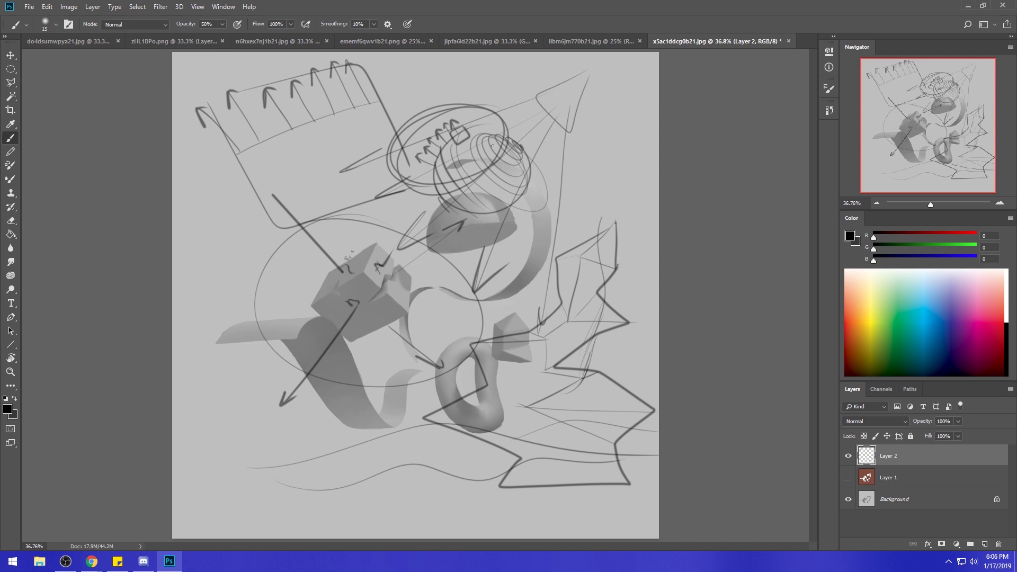
pyautogui.moveTo(532, 160)
pyautogui.mouseDown()
pyautogui.moveTo(561, 155)
pyautogui.moveTo(533, 160)
pyautogui.mouseUp()
pyautogui.moveTo(532, 160); pyautogui.dragTo(564, 170)
pyautogui.moveTo(412, 276)
pyautogui.mouseDown()
pyautogui.moveTo(501, 253)
pyautogui.moveTo(411, 277)
pyautogui.mouseUp()
pyautogui.moveTo(410, 276); pyautogui.dragTo(445, 279)
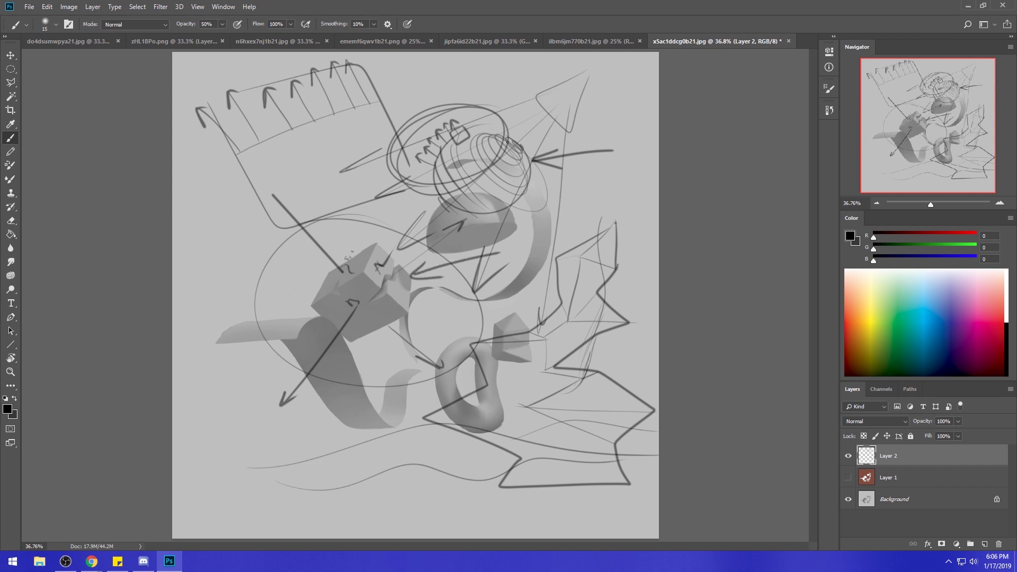
pyautogui.moveTo(586, 135)
pyautogui.mouseDown()
pyautogui.moveTo(395, 271)
pyautogui.moveTo(582, 135)
pyautogui.mouseUp()
# Sketch a flat bar with downward strokes at the canvas's upper edge, and trace and circle the box's right corner.
pyautogui.moveTo(512, 60); pyautogui.dragTo(515, 91)
pyautogui.moveTo(522, 62)
pyautogui.mouseDown()
pyautogui.moveTo(528, 86)
pyautogui.moveTo(557, 81)
pyautogui.mouseUp()
pyautogui.moveTo(565, 59); pyautogui.dragTo(572, 78)
pyautogui.moveTo(492, 62); pyautogui.dragTo(585, 54)
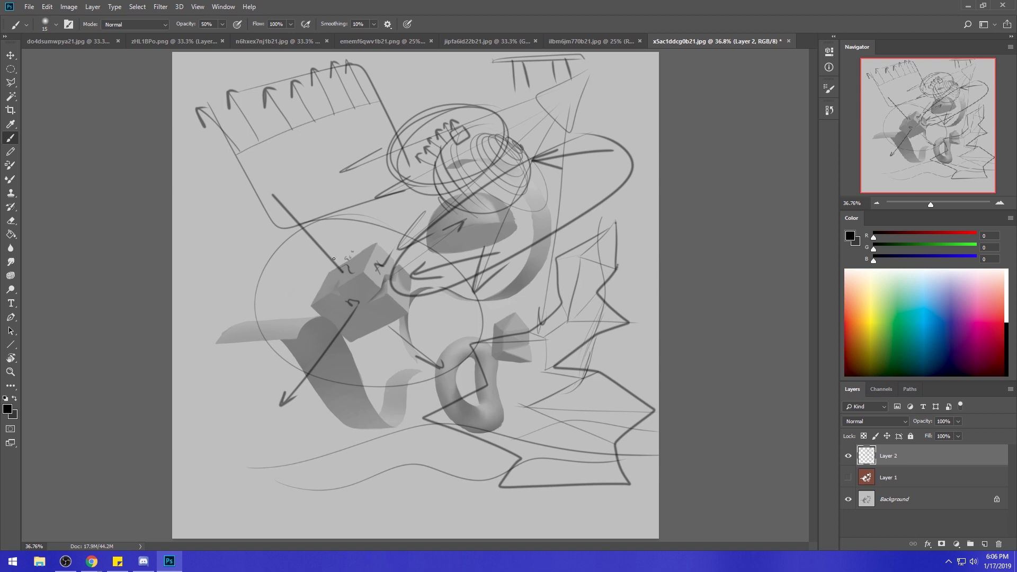
pyautogui.moveTo(411, 276)
pyautogui.mouseDown()
pyautogui.moveTo(408, 313)
pyautogui.moveTo(363, 337)
pyautogui.mouseUp()
pyautogui.moveTo(416, 299)
pyautogui.mouseDown()
pyautogui.moveTo(428, 294)
pyautogui.moveTo(411, 291)
pyautogui.mouseUp()
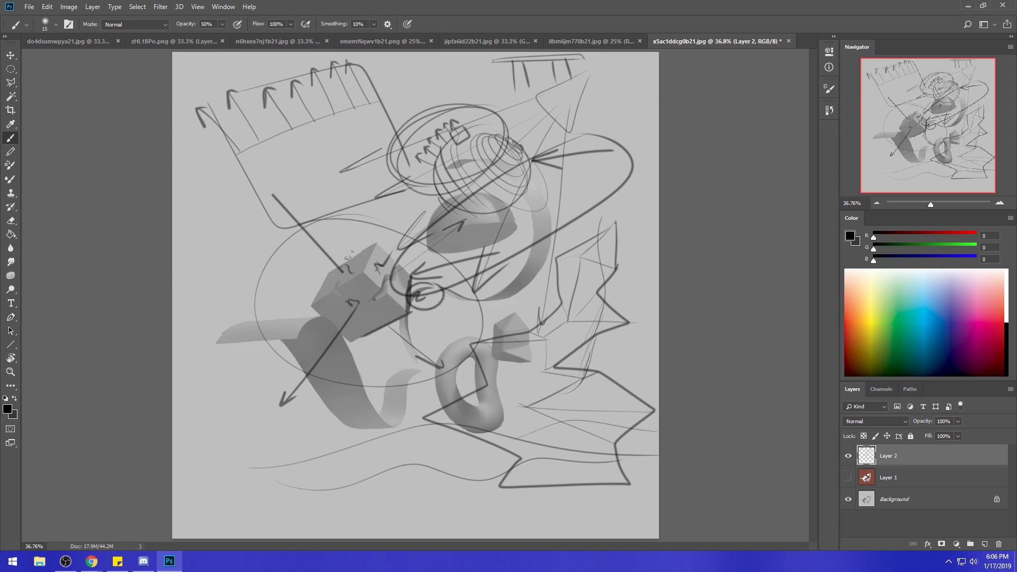
# Subdivide the jagged lower-right shape into facets with lines joining its corners.
pyautogui.moveTo(419, 424); pyautogui.dragTo(536, 409)
pyautogui.moveTo(488, 383); pyautogui.dragTo(546, 416)
pyautogui.moveTo(482, 384); pyautogui.dragTo(530, 376)
pyautogui.moveTo(556, 367); pyautogui.dragTo(638, 336)
pyautogui.moveTo(602, 367)
pyautogui.mouseDown()
pyautogui.moveTo(638, 334)
pyautogui.moveTo(569, 387)
pyautogui.mouseUp()
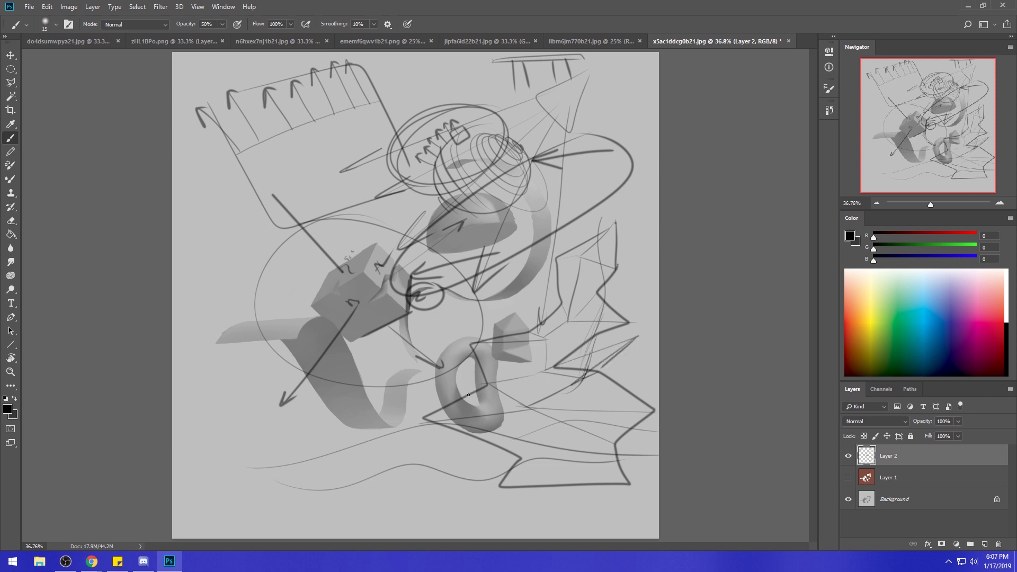
pyautogui.moveTo(424, 422)
pyautogui.mouseDown()
pyautogui.moveTo(420, 391)
pyautogui.moveTo(488, 380)
pyautogui.mouseUp()
pyautogui.moveTo(422, 393)
pyautogui.mouseDown()
pyautogui.moveTo(523, 412)
pyautogui.moveTo(488, 384)
pyautogui.moveTo(522, 414)
pyautogui.moveTo(491, 418)
pyautogui.moveTo(625, 345)
pyautogui.moveTo(571, 296)
pyautogui.moveTo(514, 357)
pyautogui.moveTo(540, 401)
pyautogui.moveTo(529, 405)
pyautogui.moveTo(555, 381)
pyautogui.moveTo(544, 382)
pyautogui.moveTo(591, 403)
pyautogui.moveTo(550, 381)
pyautogui.moveTo(591, 378)
pyautogui.moveTo(589, 409)
pyautogui.mouseUp()
pyautogui.moveTo(526, 409)
pyautogui.mouseDown()
pyautogui.moveTo(592, 413)
pyautogui.moveTo(624, 453)
pyautogui.mouseUp()
pyautogui.moveTo(525, 410)
pyautogui.mouseDown()
pyautogui.moveTo(546, 453)
pyautogui.moveTo(511, 471)
pyautogui.moveTo(613, 442)
pyautogui.moveTo(572, 455)
pyautogui.moveTo(619, 474)
pyautogui.moveTo(527, 428)
pyautogui.moveTo(522, 416)
pyautogui.moveTo(556, 455)
pyautogui.mouseUp()
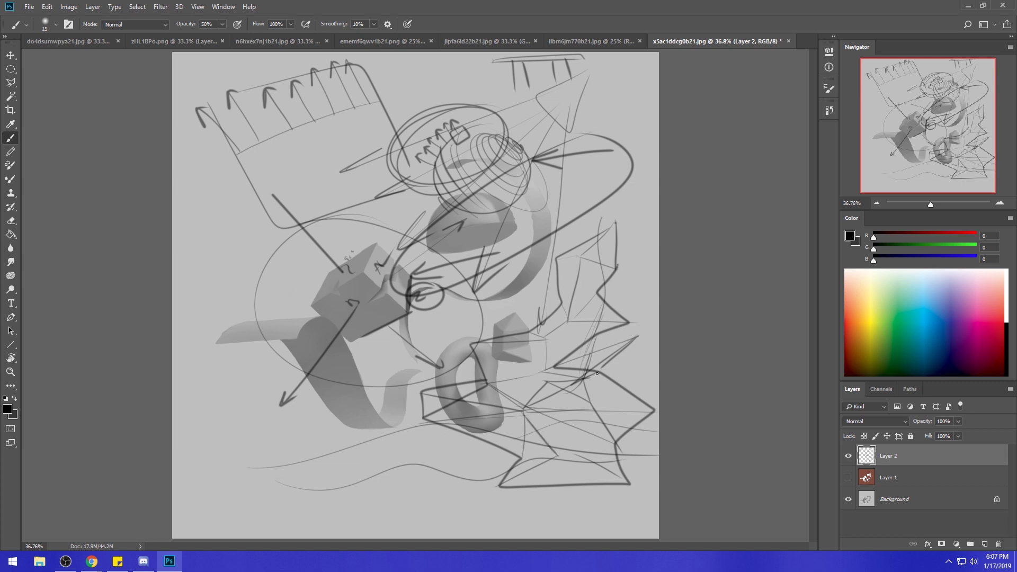
# Draw arrows pointing out of the facets, and a hatched patch of diagonal strokes at the canvas's right edge.
pyautogui.moveTo(578, 388); pyautogui.dragTo(636, 365)
pyautogui.moveTo(554, 403); pyautogui.dragTo(501, 428)
pyautogui.moveTo(538, 388)
pyautogui.mouseDown()
pyautogui.moveTo(518, 365)
pyautogui.moveTo(528, 369)
pyautogui.mouseUp()
pyautogui.moveTo(659, 161); pyautogui.dragTo(580, 201)
pyautogui.moveTo(658, 169)
pyautogui.mouseDown()
pyautogui.moveTo(602, 215)
pyautogui.moveTo(622, 218)
pyautogui.mouseUp()
pyautogui.moveTo(660, 189)
pyautogui.mouseDown()
pyautogui.moveTo(633, 224)
pyautogui.moveTo(639, 235)
pyautogui.mouseUp()
pyautogui.moveTo(602, 167)
pyautogui.mouseDown()
pyautogui.moveTo(592, 237)
pyautogui.moveTo(660, 227)
pyautogui.mouseUp()
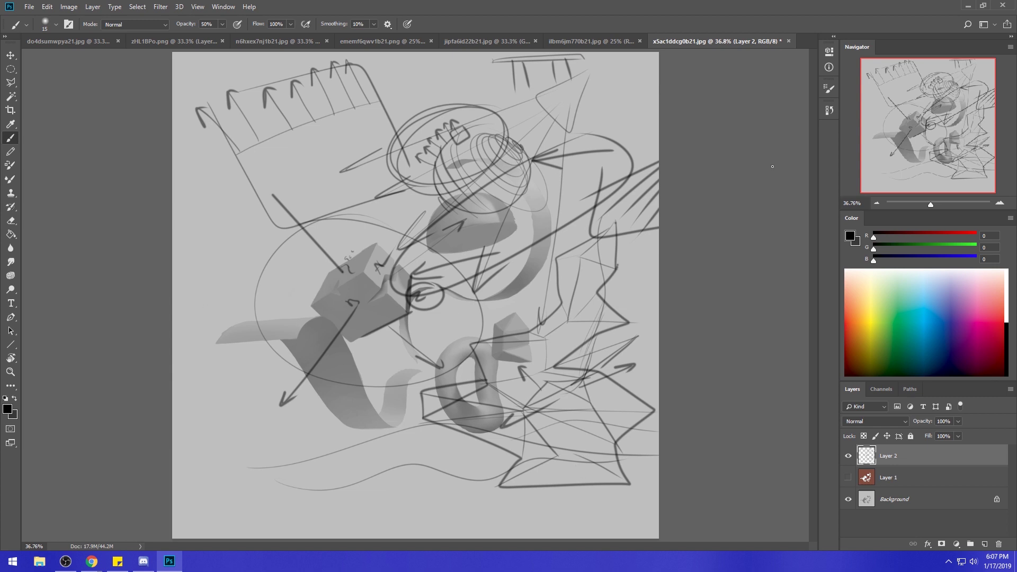
# Step the document history back to the Deselect state that precedes the diagram strokes.
pyautogui.click(829, 110)
pyautogui.scroll(5, 768, 316)
pyautogui.click(767, 306)
pyautogui.moveTo(768, 243); pyautogui.dragTo(768, 163)
pyautogui.moveTo(816, 349); pyautogui.dragTo(809, 306)
pyautogui.click(743, 405)
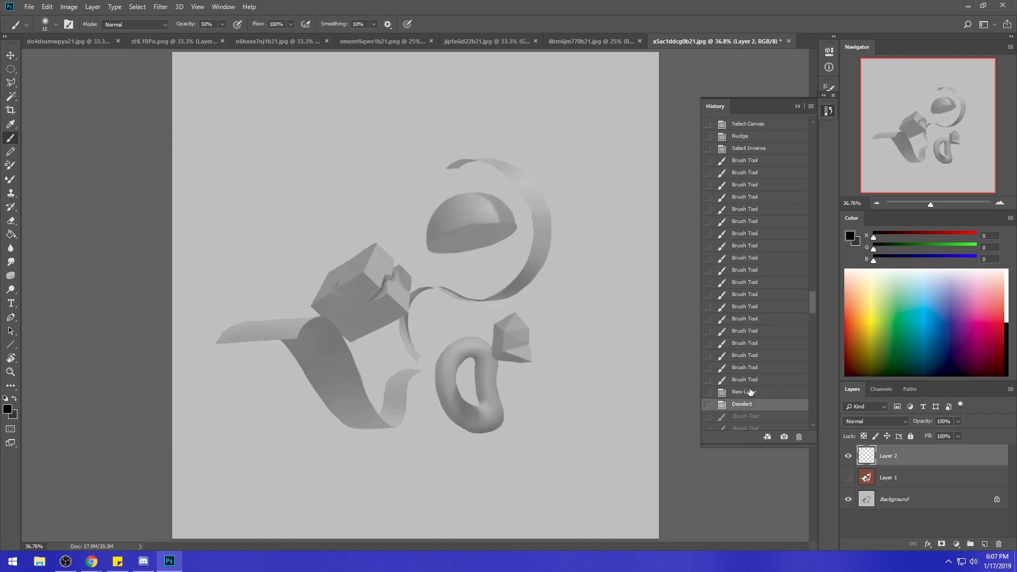
pyautogui.scroll(-4, 783, 332)
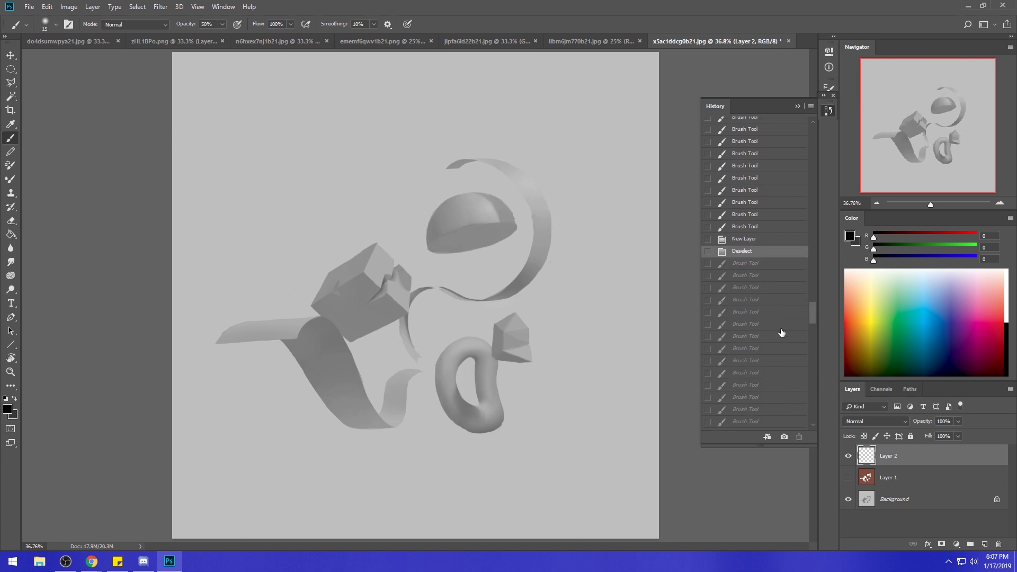
pyautogui.click(767, 339)
pyautogui.click(736, 251)
pyautogui.hotkey('ctrl', 'a')
# Restore the document to its original x5ac1ddcg0b21.jpg snapshot in the history.
pyautogui.click(917, 501)
pyautogui.hotkey('ctrl', 'a')
pyautogui.hotkey('ctrl', 'a')
pyautogui.moveTo(814, 411); pyautogui.dragTo(848, 127)
pyautogui.click(769, 127)
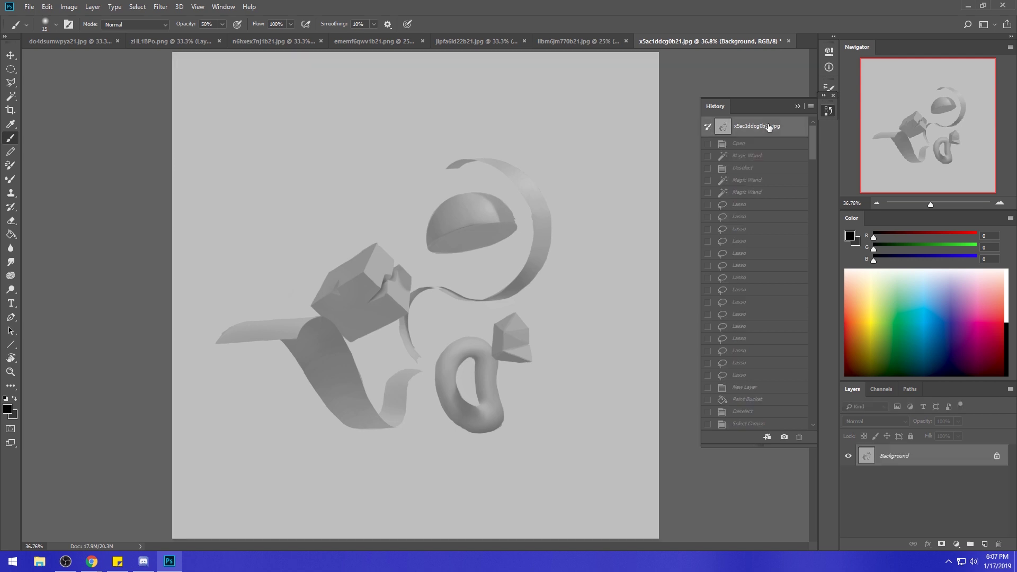
pyautogui.click(797, 106)
# Duplicate the Background layer and toggle the copy's visibility on and off.
pyautogui.hotkey('ctrl', 'j')
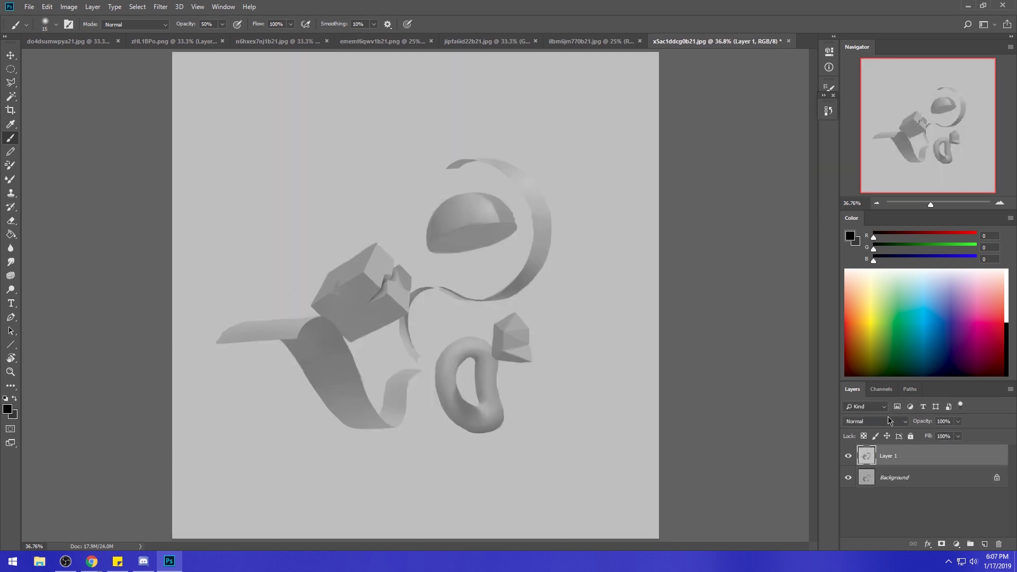
pyautogui.click(849, 458)
pyautogui.click(851, 459)
pyautogui.click(850, 459)
pyautogui.click(852, 460)
pyautogui.click(855, 461)
pyautogui.click(855, 461)
# Compare the whole image with Layer 1 shown and hidden at 25% zoom.
pyautogui.hotkey('ctrl', '-')
pyautogui.hotkey('ctrl', '-')
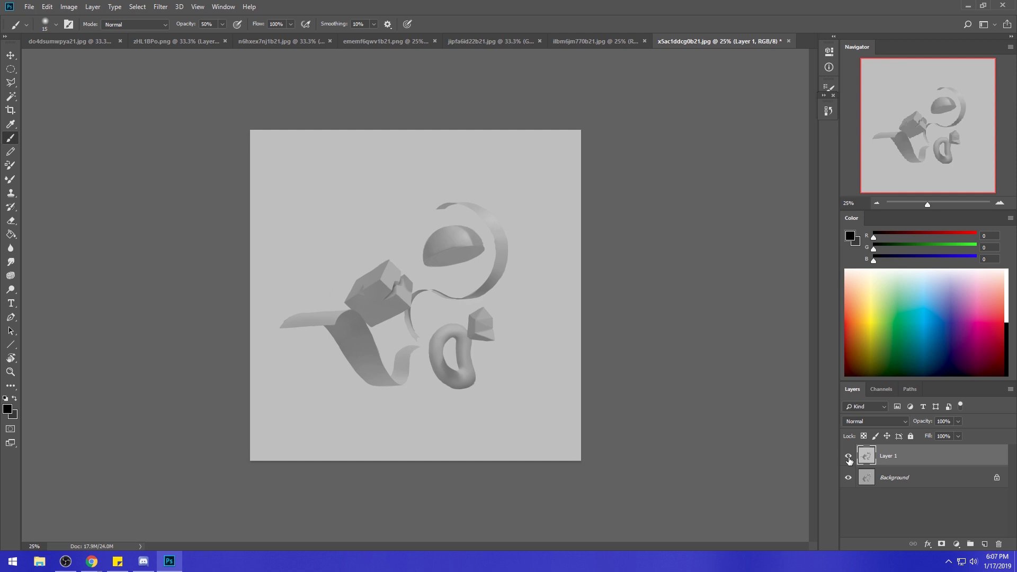
pyautogui.click(849, 459)
pyautogui.click(848, 461)
pyautogui.click(848, 460)
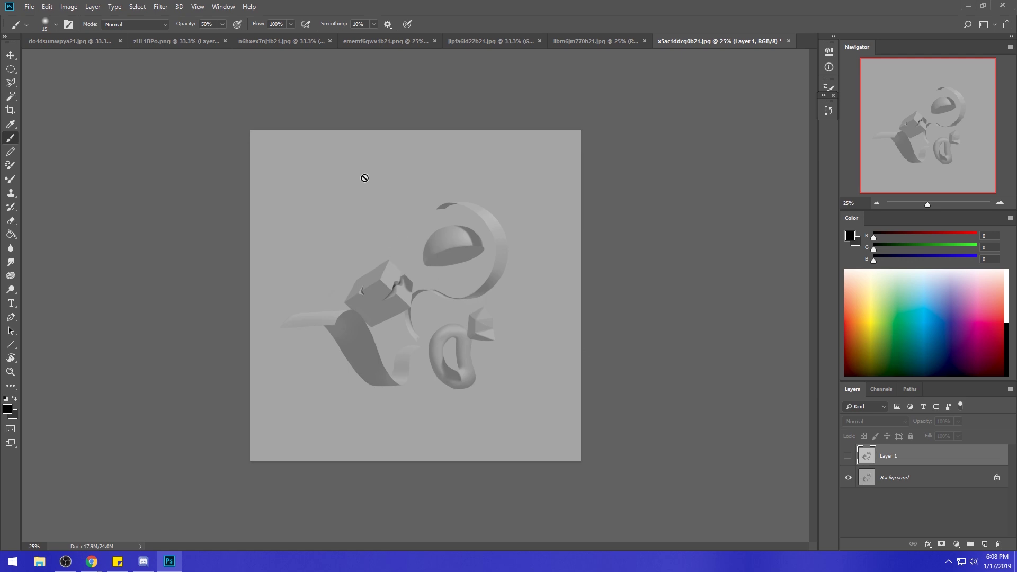
pyautogui.click(847, 457)
pyautogui.click(848, 457)
pyautogui.click(848, 457)
pyautogui.click(848, 457)
pyautogui.click(849, 455)
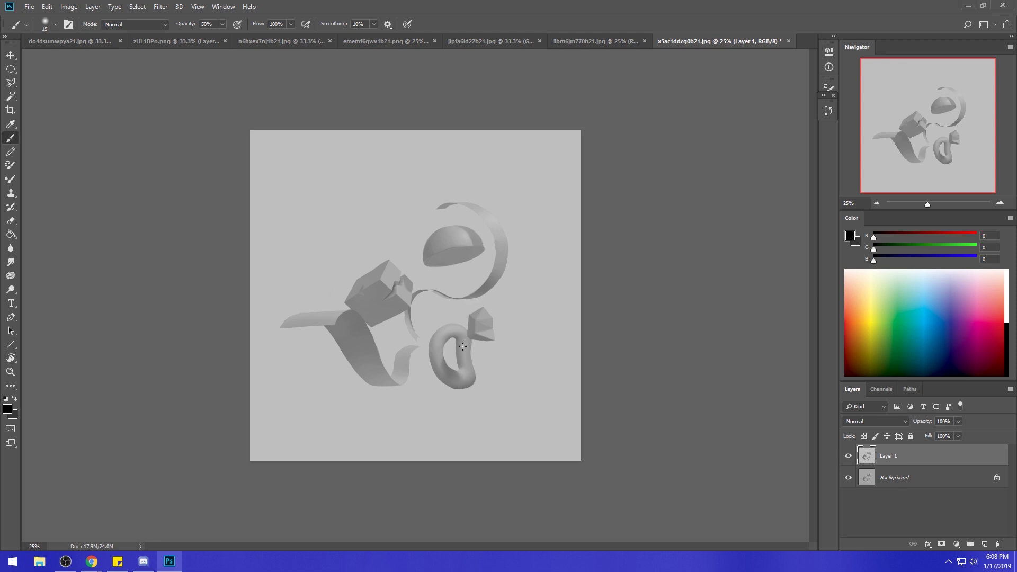
# Outline the box's planes in black on Layer 1 and mark each face with a letter.
pyautogui.moveTo(379, 280); pyautogui.dragTo(342, 301)
pyautogui.hotkey('ctrl', 'z')
pyautogui.moveTo(393, 289); pyautogui.dragTo(401, 282)
pyautogui.hotkey('ctrl', 'z')
pyautogui.moveTo(355, 280)
pyautogui.mouseDown()
pyautogui.moveTo(387, 264)
pyautogui.moveTo(420, 280)
pyautogui.moveTo(404, 277)
pyautogui.moveTo(416, 286)
pyautogui.moveTo(409, 307)
pyautogui.moveTo(384, 284)
pyautogui.moveTo(413, 308)
pyautogui.moveTo(381, 281)
pyautogui.moveTo(411, 309)
pyautogui.moveTo(367, 328)
pyautogui.moveTo(364, 308)
pyautogui.moveTo(345, 304)
pyautogui.moveTo(369, 326)
pyautogui.mouseUp()
pyautogui.moveTo(394, 286)
pyautogui.mouseDown()
pyautogui.moveTo(363, 301)
pyautogui.moveTo(367, 277)
pyautogui.moveTo(381, 278)
pyautogui.moveTo(379, 308)
pyautogui.moveTo(408, 295)
pyautogui.moveTo(400, 309)
pyautogui.moveTo(380, 305)
pyautogui.moveTo(394, 296)
pyautogui.moveTo(391, 314)
pyautogui.moveTo(379, 312)
pyautogui.moveTo(384, 291)
pyautogui.moveTo(350, 306)
pyautogui.moveTo(358, 297)
pyautogui.moveTo(376, 321)
pyautogui.mouseUp()
pyautogui.hotkey('ctrl', 'z')
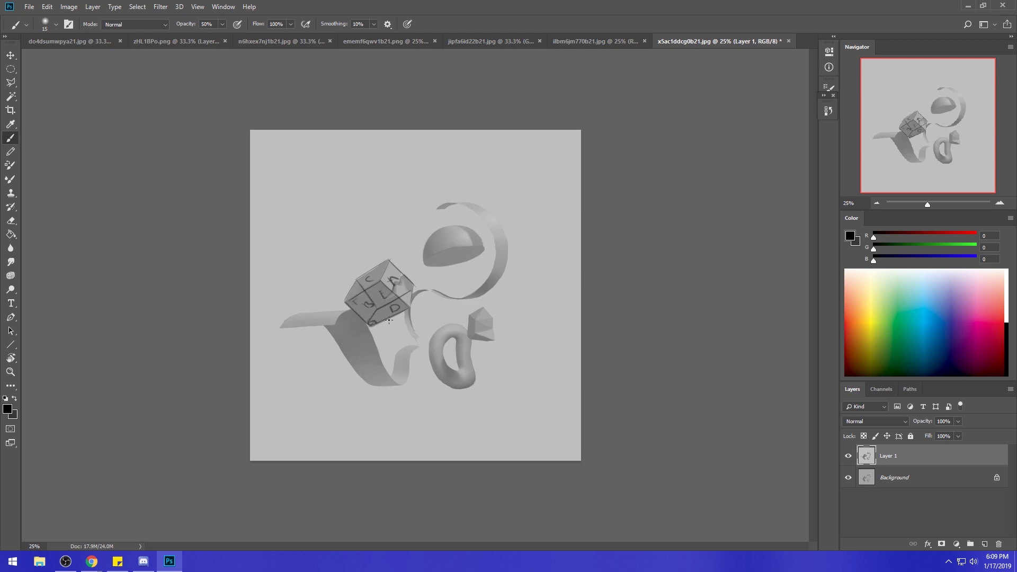
pyautogui.moveTo(397, 311); pyautogui.dragTo(404, 307)
# Sketch short light rays in the canvas's upper-right corner and direction arrows from the box's faces, two extending to the lower left.
pyautogui.moveTo(547, 140)
pyautogui.mouseDown()
pyautogui.moveTo(496, 166)
pyautogui.moveTo(516, 174)
pyautogui.mouseUp()
pyautogui.moveTo(545, 152)
pyautogui.mouseDown()
pyautogui.moveTo(532, 184)
pyautogui.moveTo(552, 170)
pyautogui.mouseUp()
pyautogui.moveTo(353, 314)
pyautogui.mouseDown()
pyautogui.moveTo(292, 359)
pyautogui.moveTo(304, 354)
pyautogui.mouseUp()
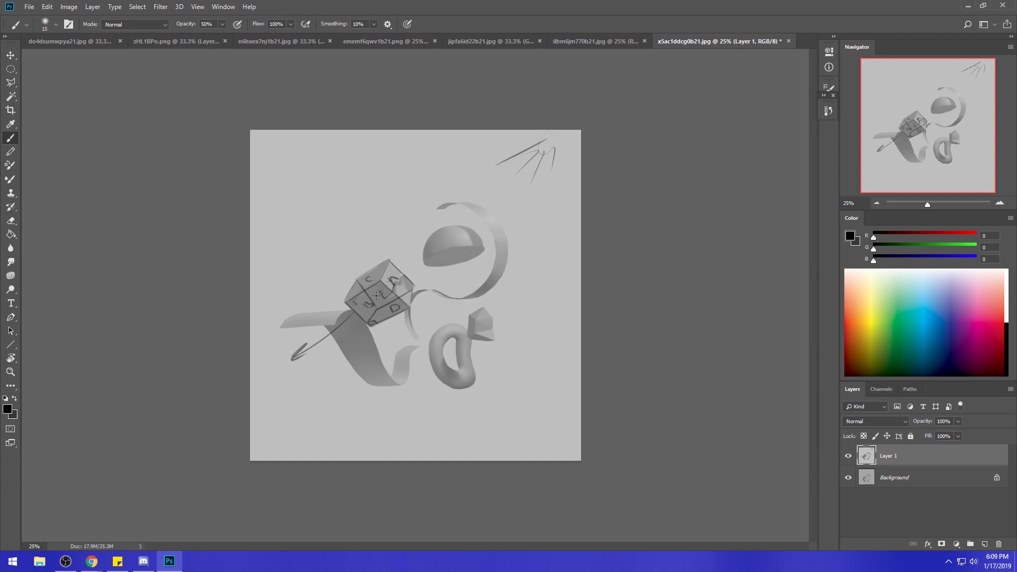
pyautogui.moveTo(386, 308); pyautogui.dragTo(338, 425)
pyautogui.moveTo(337, 397)
pyautogui.mouseDown()
pyautogui.moveTo(338, 424)
pyautogui.moveTo(360, 401)
pyautogui.mouseUp()
pyautogui.moveTo(336, 272)
pyautogui.mouseDown()
pyautogui.moveTo(347, 286)
pyautogui.moveTo(372, 259)
pyautogui.mouseUp()
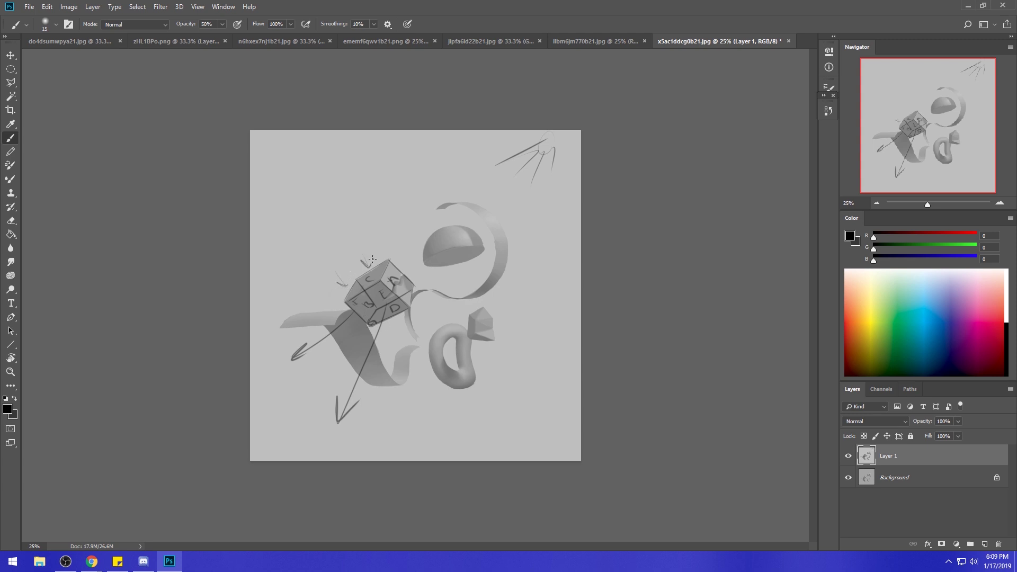
# Hatch the box's lower faces and draw opposing arrows between the box and the light source.
pyautogui.moveTo(378, 314)
pyautogui.mouseDown()
pyautogui.moveTo(402, 300)
pyautogui.moveTo(343, 311)
pyautogui.moveTo(383, 285)
pyautogui.moveTo(360, 291)
pyautogui.moveTo(392, 291)
pyautogui.moveTo(381, 285)
pyautogui.moveTo(401, 313)
pyautogui.moveTo(358, 311)
pyautogui.mouseUp()
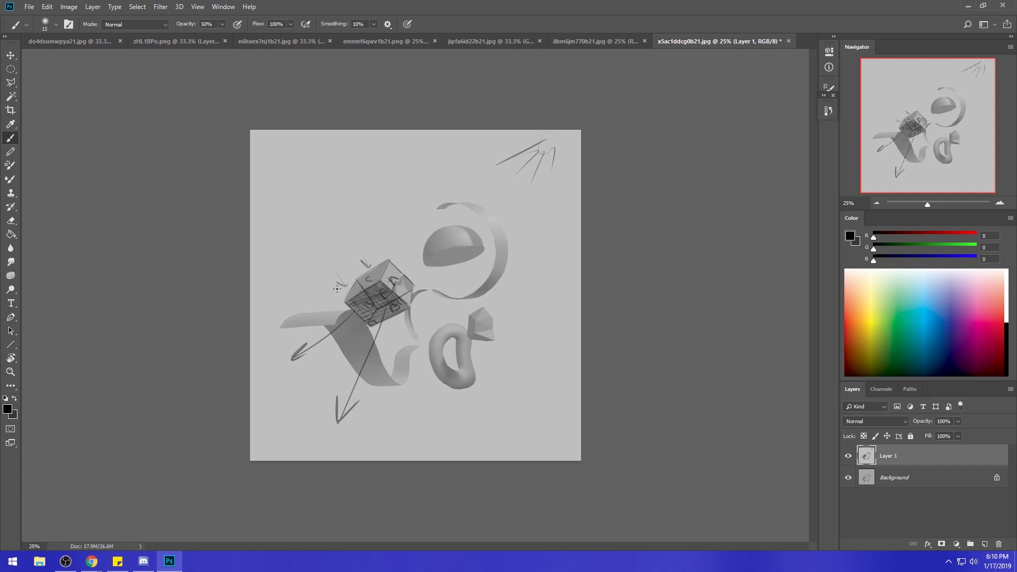
pyautogui.moveTo(394, 281)
pyautogui.mouseDown()
pyautogui.moveTo(508, 194)
pyautogui.moveTo(499, 214)
pyautogui.mouseUp()
pyautogui.moveTo(546, 148)
pyautogui.mouseDown()
pyautogui.moveTo(425, 242)
pyautogui.moveTo(451, 237)
pyautogui.mouseUp()
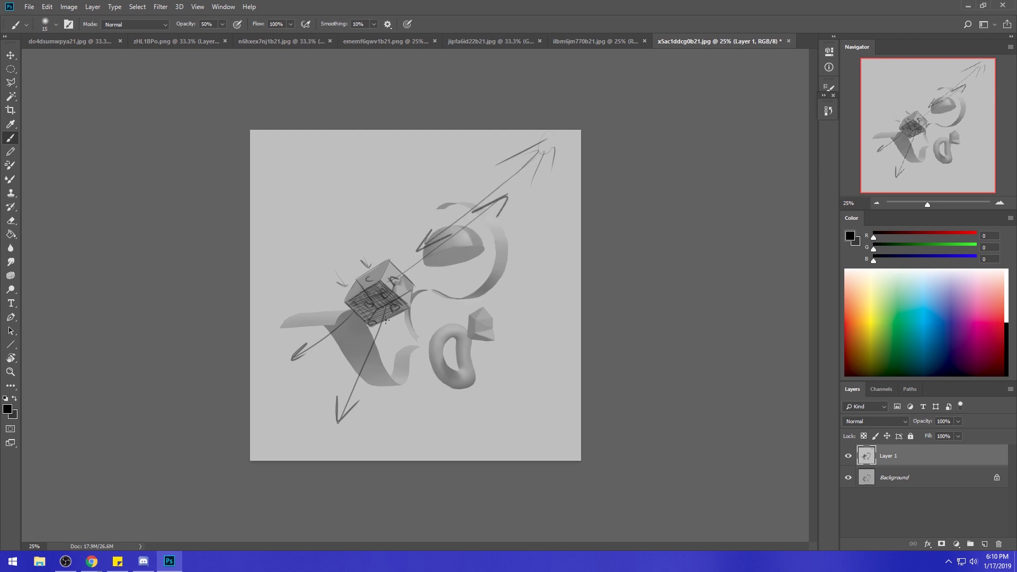
# Draw curved arcs from the light-facing arrow round to the box's lower arrows, extending arrows to the lower left and lower right.
pyautogui.moveTo(502, 199)
pyautogui.mouseDown()
pyautogui.moveTo(507, 227)
pyautogui.moveTo(464, 312)
pyautogui.moveTo(352, 383)
pyautogui.mouseUp()
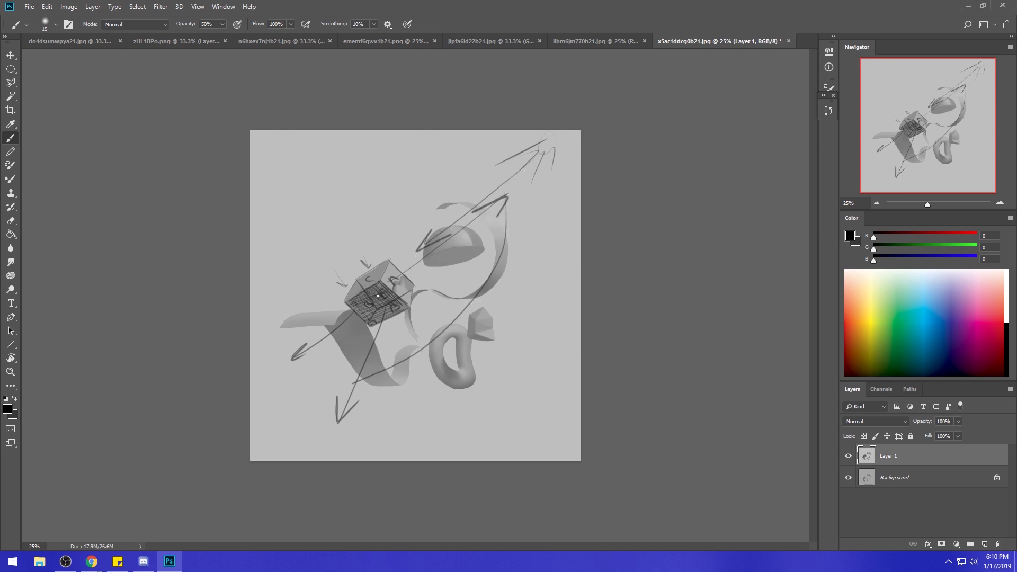
pyautogui.moveTo(504, 181)
pyautogui.mouseDown()
pyautogui.moveTo(510, 210)
pyautogui.moveTo(488, 290)
pyautogui.moveTo(447, 342)
pyautogui.moveTo(381, 374)
pyautogui.moveTo(330, 380)
pyautogui.moveTo(271, 363)
pyautogui.mouseUp()
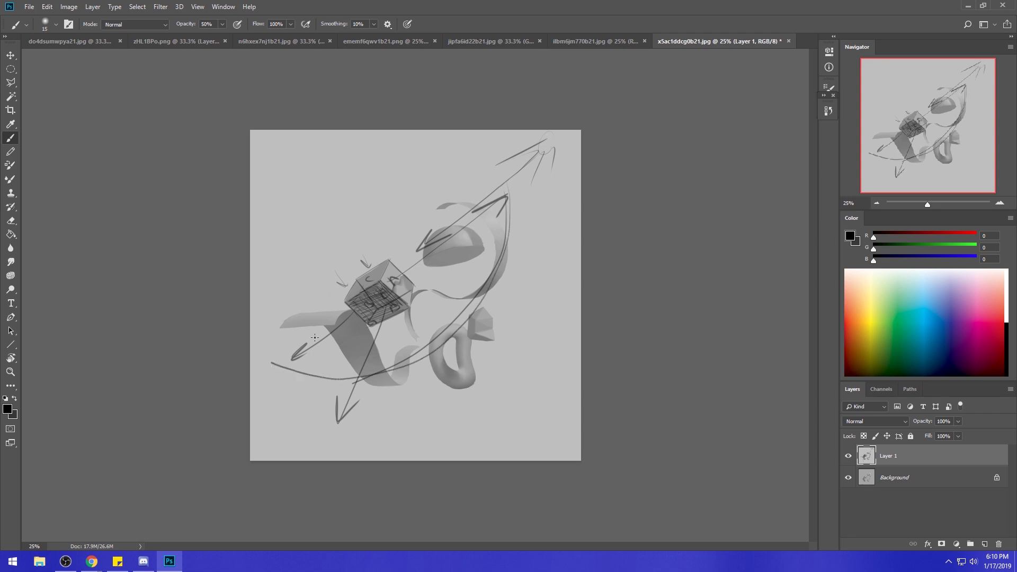
pyautogui.moveTo(352, 316); pyautogui.dragTo(222, 389)
pyautogui.moveTo(275, 348); pyautogui.dragTo(265, 353)
pyautogui.moveTo(265, 354); pyautogui.dragTo(273, 360)
pyautogui.moveTo(393, 318); pyautogui.dragTo(470, 416)
pyautogui.moveTo(522, 176)
pyautogui.mouseDown()
pyautogui.moveTo(529, 266)
pyautogui.moveTo(452, 395)
pyautogui.moveTo(438, 351)
pyautogui.moveTo(475, 418)
pyautogui.mouseUp()
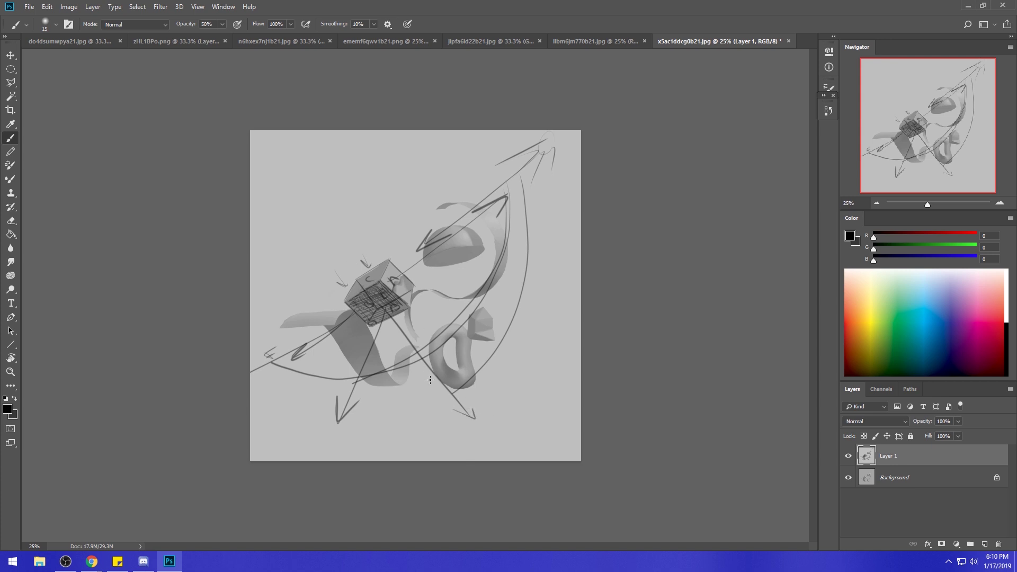
# Draw a line from the box's upper-left face with an arc towards the light, and fan straight rays from the light source.
pyautogui.moveTo(365, 263); pyautogui.dragTo(297, 172)
pyautogui.moveTo(320, 214); pyautogui.dragTo(461, 203)
pyautogui.moveTo(487, 167); pyautogui.dragTo(288, 251)
pyautogui.moveTo(508, 150); pyautogui.dragTo(252, 237)
pyautogui.moveTo(550, 142); pyautogui.dragTo(424, 392)
pyautogui.moveTo(409, 427)
pyautogui.mouseDown()
pyautogui.moveTo(546, 145)
pyautogui.moveTo(446, 425)
pyautogui.mouseUp()
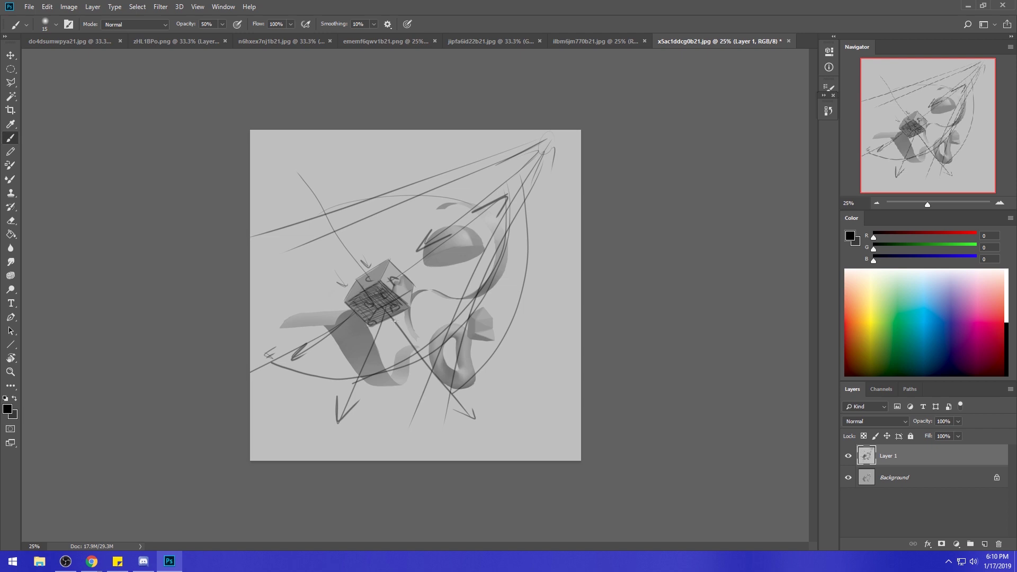
pyautogui.moveTo(359, 285)
pyautogui.mouseDown()
pyautogui.moveTo(380, 274)
pyautogui.moveTo(371, 286)
pyautogui.moveTo(400, 276)
pyautogui.moveTo(397, 288)
pyautogui.mouseUp()
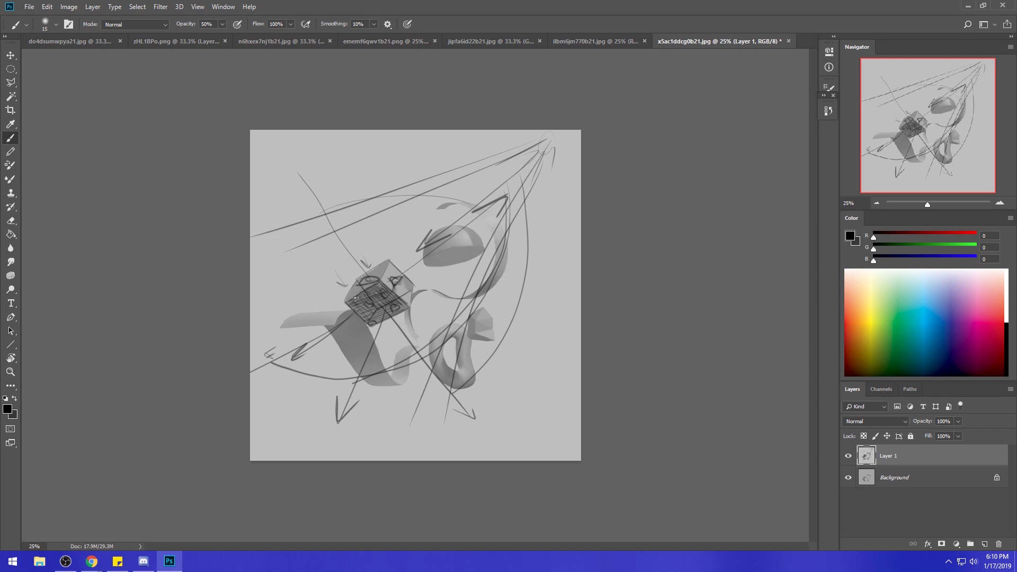
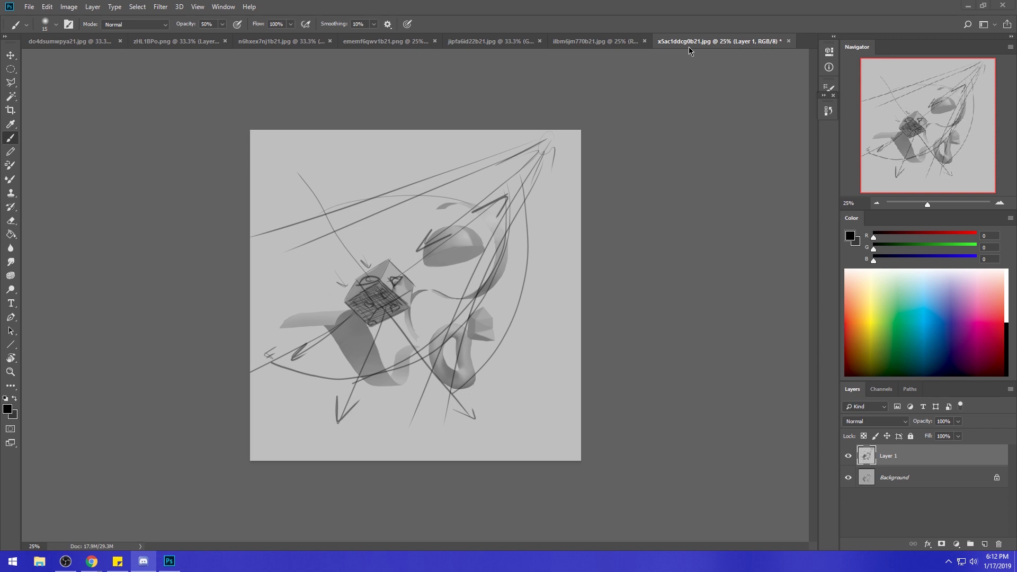
# Look through the other open submissions and bring up zHL1BPo.png.
pyautogui.click(510, 42)
pyautogui.hotkey('ctrl', 'shift', 'Tab')
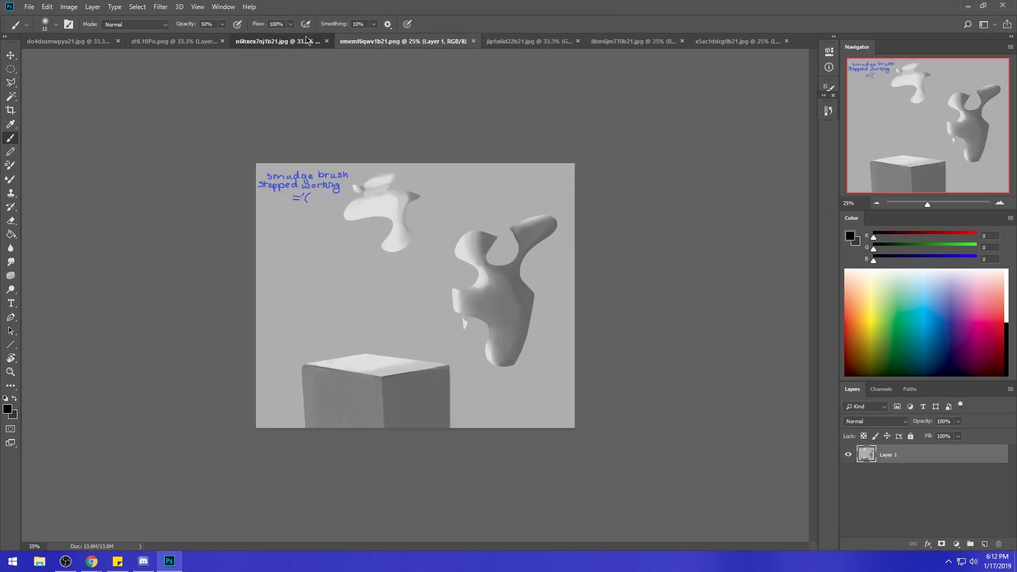
pyautogui.hotkey('ctrl', 'shift', 'Tab')
pyautogui.click(627, 46)
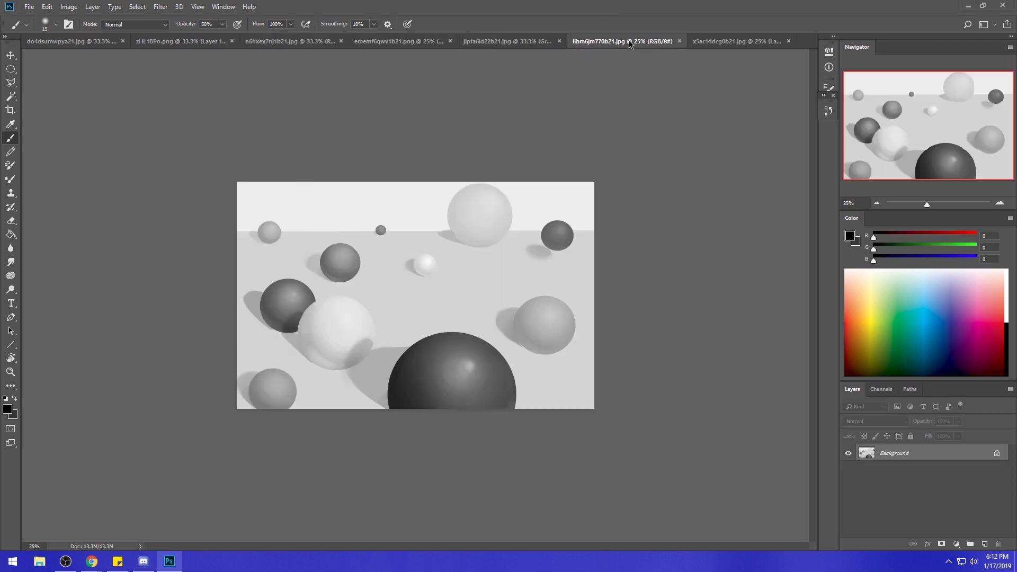
pyautogui.click(184, 47)
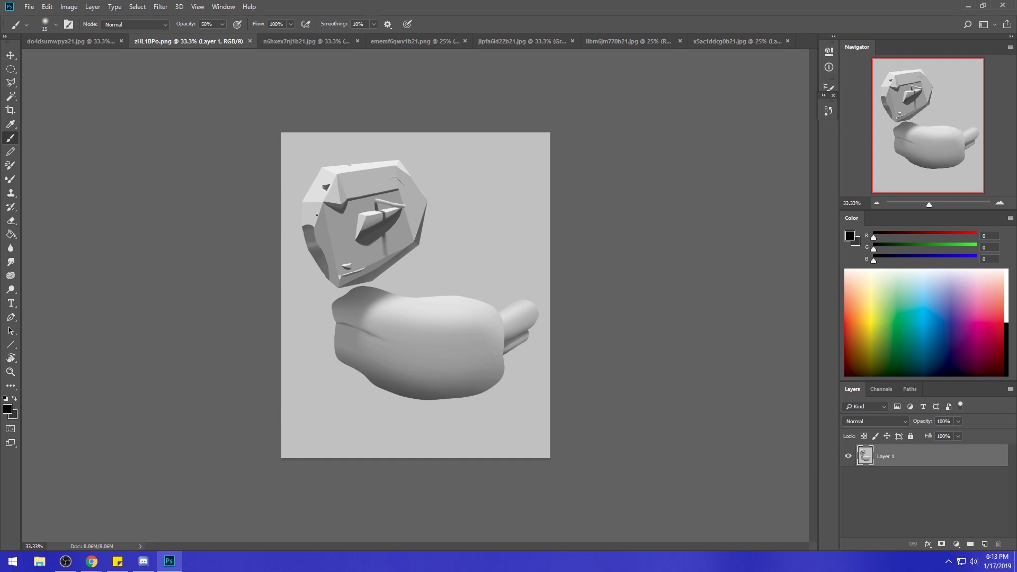
# Sample the grey tones of the duck head's shadow planes and beak, finishing with the near-white 236 highlight as the brush colour.
pyautogui.moveTo(315, 228)
pyautogui.mouseDown()
pyautogui.moveTo(305, 222)
pyautogui.moveTo(309, 259)
pyautogui.moveTo(329, 291)
pyautogui.mouseUp()
pyautogui.hotkey('ctrl', 'z')
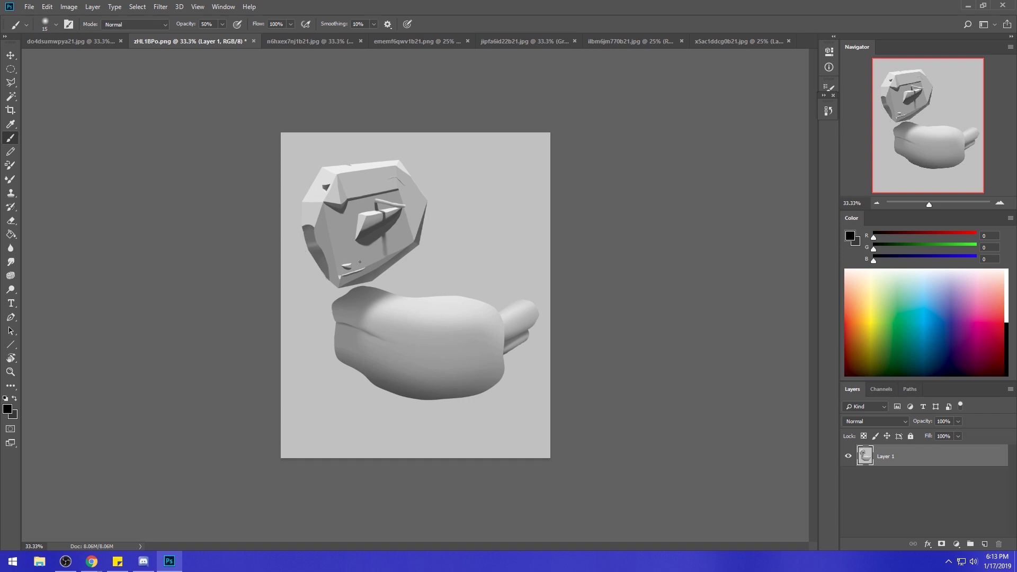
pyautogui.keyDown('alt'); pyautogui.click(420, 236); pyautogui.keyUp('alt')
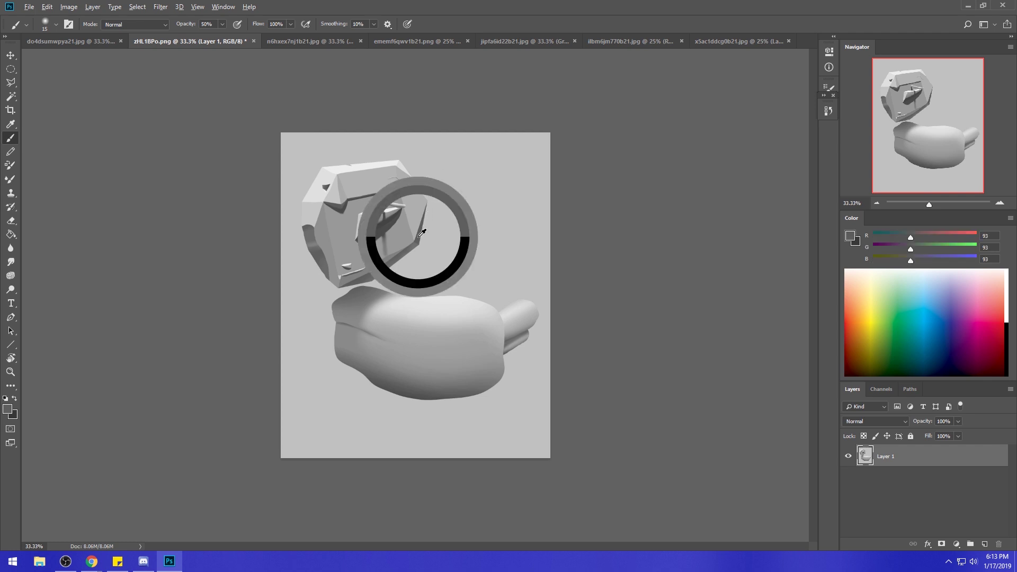
pyautogui.keyDown('alt'); pyautogui.click(384, 267); pyautogui.keyUp('alt')
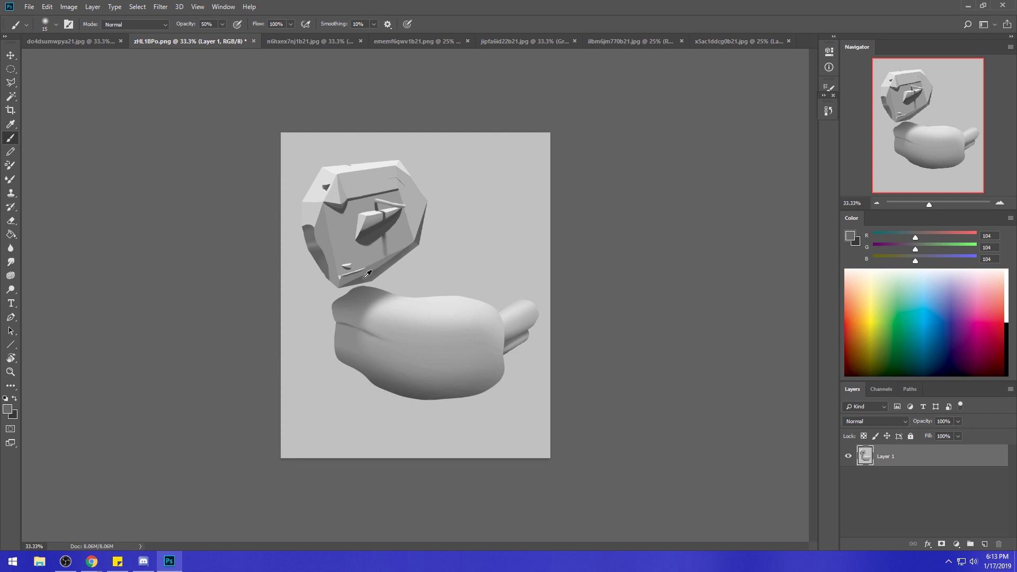
pyautogui.keyDown('alt'); pyautogui.click(342, 208); pyautogui.keyUp('alt')
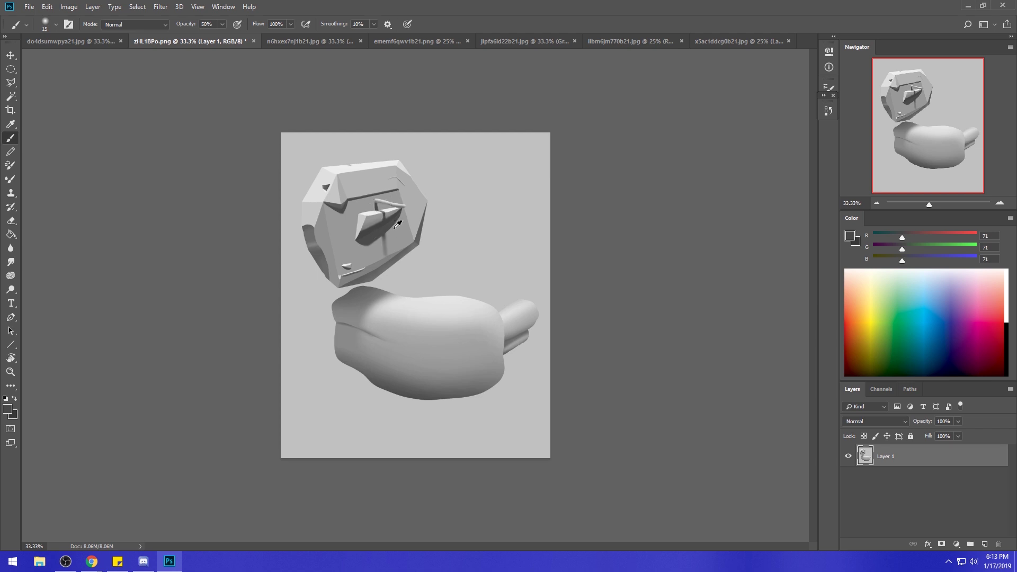
pyautogui.click(389, 208)
pyautogui.click(388, 207)
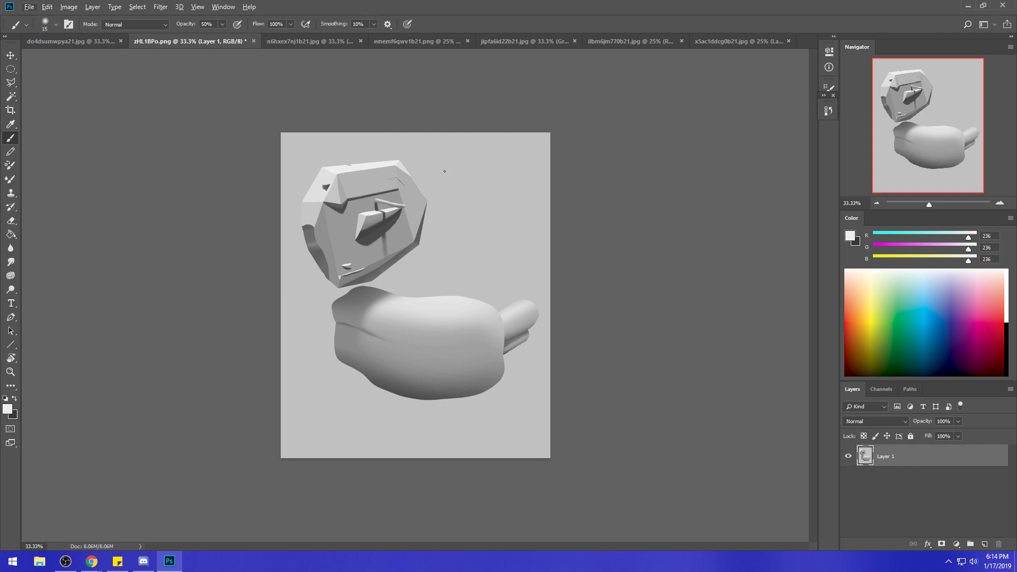
# Sketch a near-white box beside the duck's head with arrows rising from its top face, and hatch that face.
pyautogui.moveTo(508, 158)
pyautogui.mouseDown()
pyautogui.moveTo(438, 179)
pyautogui.moveTo(500, 183)
pyautogui.mouseUp()
pyautogui.moveTo(471, 170)
pyautogui.mouseDown()
pyautogui.moveTo(473, 150)
pyautogui.moveTo(535, 154)
pyautogui.mouseUp()
pyautogui.moveTo(451, 160)
pyautogui.mouseDown()
pyautogui.moveTo(502, 146)
pyautogui.moveTo(487, 149)
pyautogui.mouseUp()
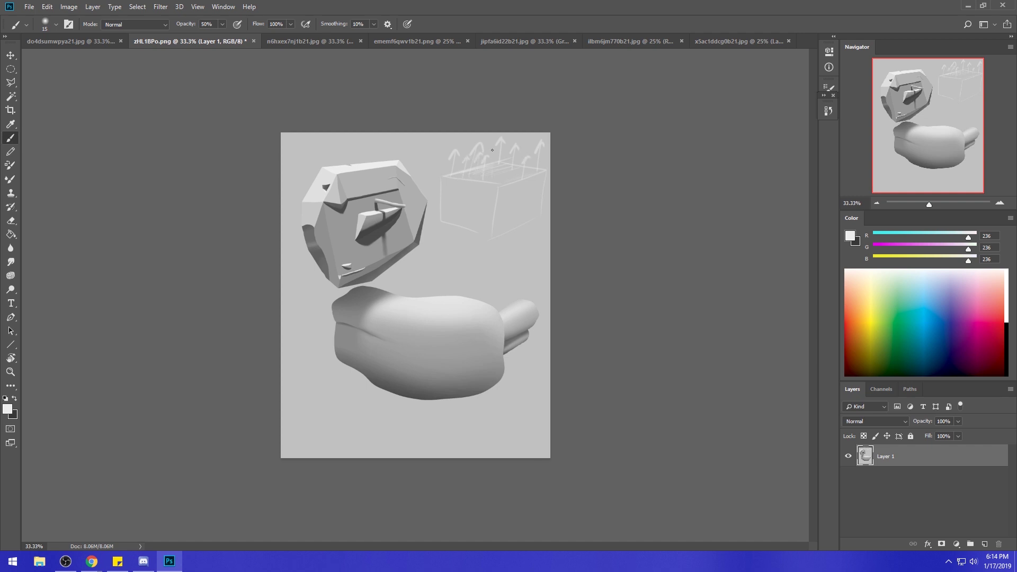
pyautogui.moveTo(446, 179)
pyautogui.mouseDown()
pyautogui.moveTo(530, 175)
pyautogui.moveTo(521, 165)
pyautogui.moveTo(481, 167)
pyautogui.moveTo(491, 183)
pyautogui.moveTo(477, 181)
pyautogui.moveTo(499, 186)
pyautogui.moveTo(465, 169)
pyautogui.moveTo(508, 163)
pyautogui.moveTo(535, 172)
pyautogui.moveTo(475, 184)
pyautogui.moveTo(520, 165)
pyautogui.moveTo(495, 168)
pyautogui.mouseUp()
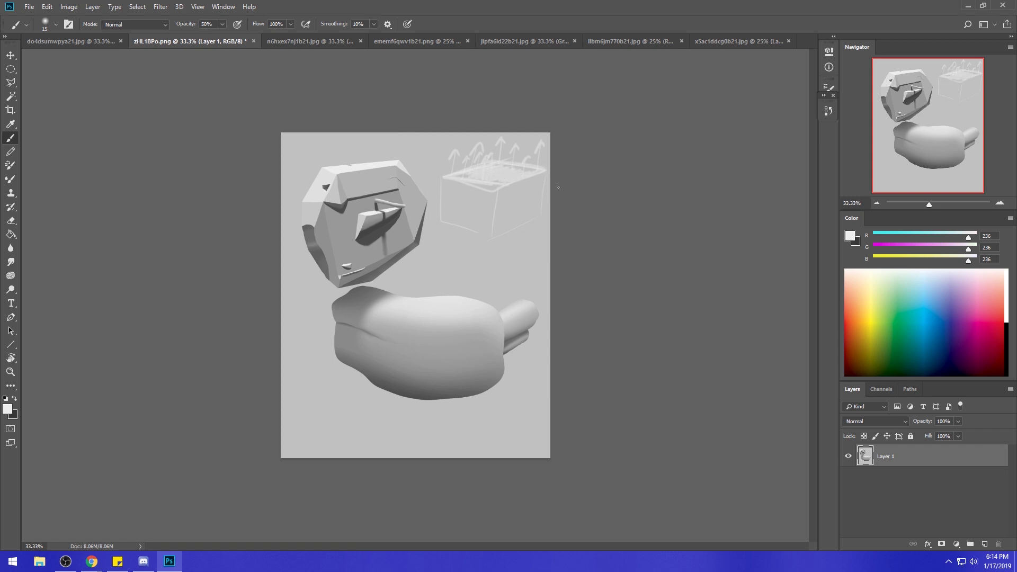
# Draw a curved, wing-like surface above the duck's body and cover it with grid contour lines.
pyautogui.moveTo(461, 263)
pyautogui.mouseDown()
pyautogui.moveTo(397, 272)
pyautogui.moveTo(458, 257)
pyautogui.moveTo(480, 281)
pyautogui.moveTo(407, 314)
pyautogui.moveTo(365, 288)
pyautogui.mouseUp()
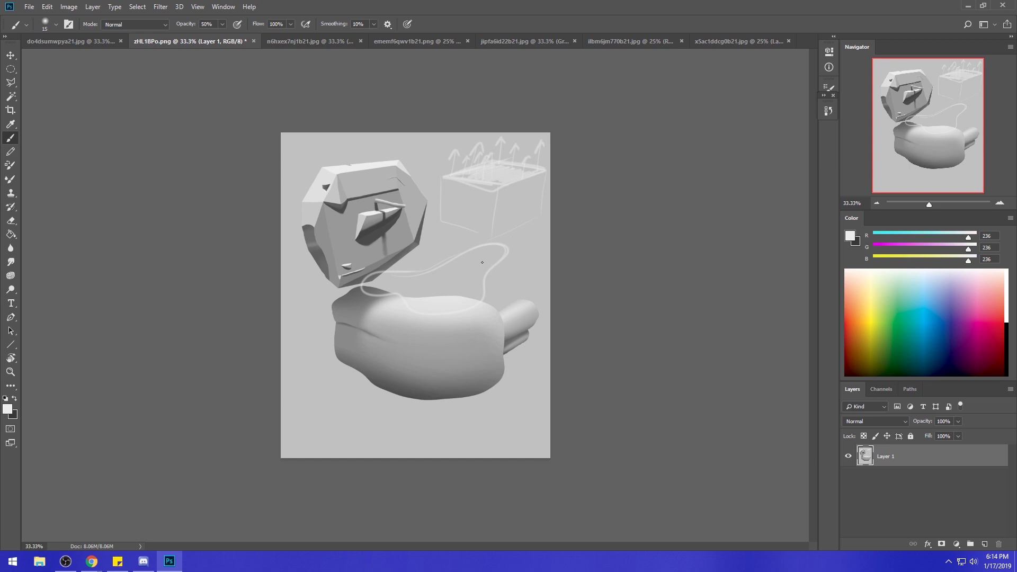
pyautogui.moveTo(479, 261)
pyautogui.mouseDown()
pyautogui.moveTo(497, 253)
pyautogui.moveTo(479, 270)
pyautogui.mouseUp()
pyautogui.moveTo(429, 271)
pyautogui.mouseDown()
pyautogui.moveTo(393, 274)
pyautogui.moveTo(387, 296)
pyautogui.moveTo(364, 283)
pyautogui.mouseUp()
# Draw grey arrows fanning outward from the body's lower-left edge, and sample the darker tones along its underside.
pyautogui.keyDown('alt'); pyautogui.click(344, 364); pyautogui.keyUp('alt')
pyautogui.moveTo(339, 359)
pyautogui.mouseDown()
pyautogui.moveTo(325, 389)
pyautogui.moveTo(335, 391)
pyautogui.mouseUp()
pyautogui.moveTo(334, 347)
pyautogui.mouseDown()
pyautogui.moveTo(306, 353)
pyautogui.moveTo(343, 396)
pyautogui.moveTo(361, 396)
pyautogui.mouseUp()
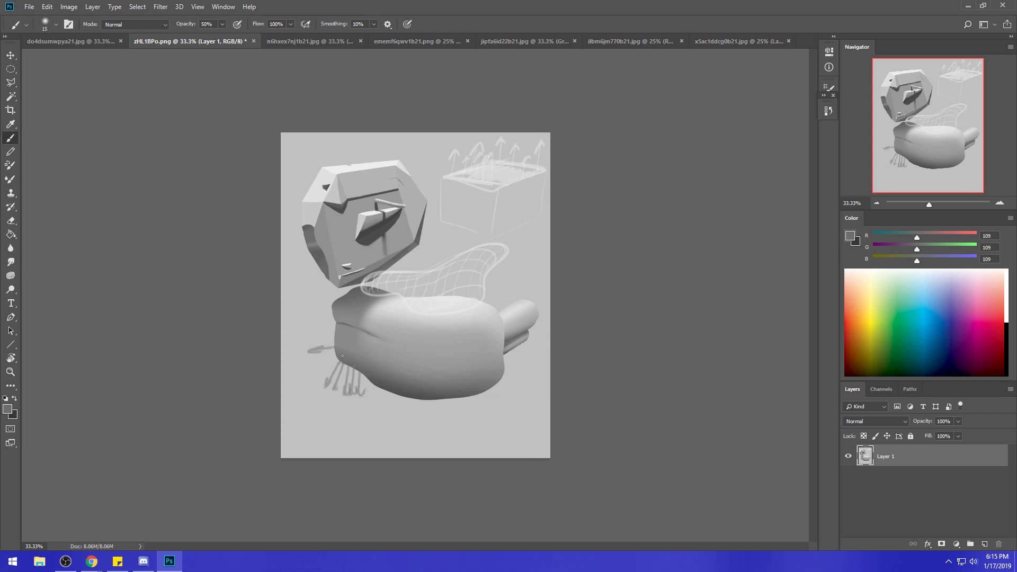
pyautogui.keyDown('alt'); pyautogui.click(360, 365); pyautogui.keyUp('alt')
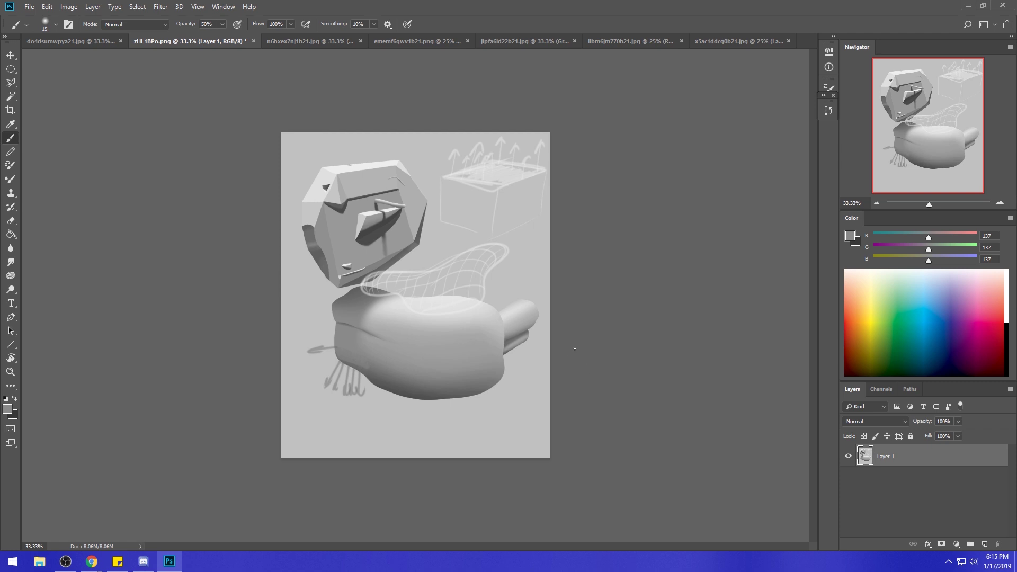
pyautogui.keyDown('alt'); pyautogui.click(400, 388); pyautogui.keyUp('alt')
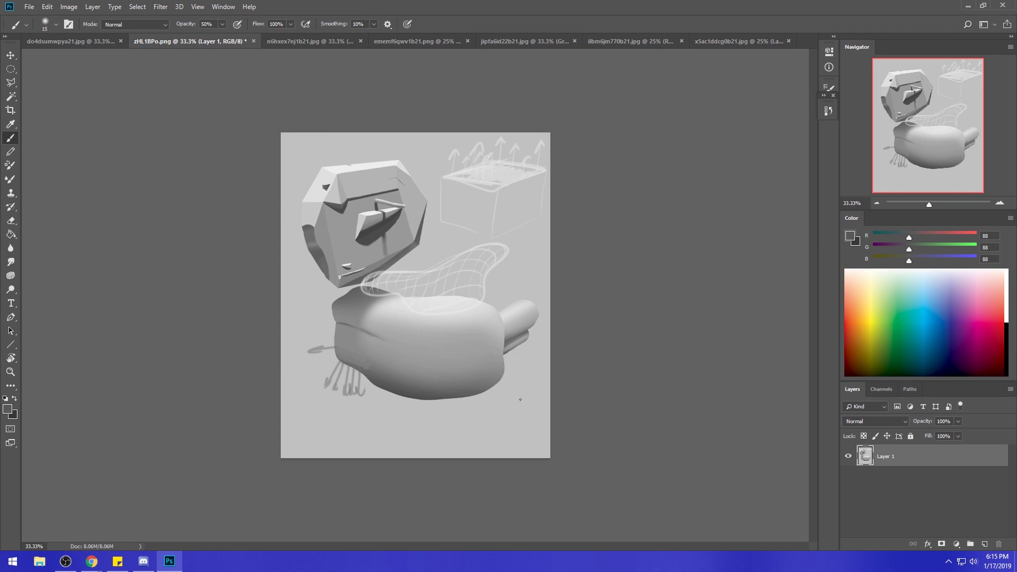
pyautogui.moveTo(527, 389); pyautogui.dragTo(387, 438)
pyautogui.hotkey('ctrl', 'z')
pyautogui.moveTo(425, 408)
pyautogui.mouseDown()
pyautogui.moveTo(475, 394)
pyautogui.moveTo(452, 430)
pyautogui.moveTo(486, 409)
pyautogui.moveTo(472, 444)
pyautogui.moveTo(488, 413)
pyautogui.moveTo(483, 434)
pyautogui.moveTo(469, 444)
pyautogui.moveTo(492, 407)
pyautogui.moveTo(441, 443)
pyautogui.mouseUp()
pyautogui.hotkey('ctrl', 'z')
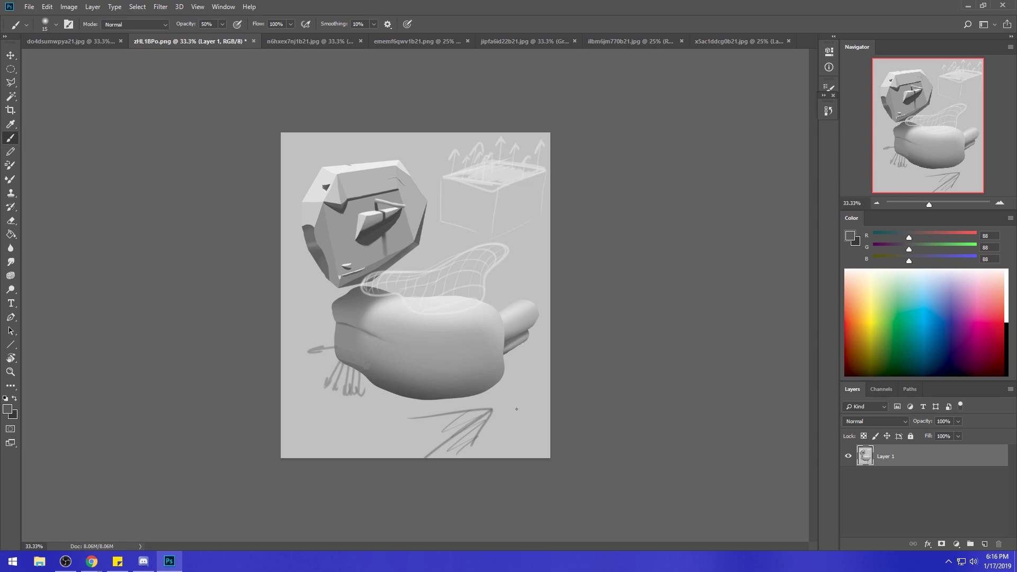
pyautogui.hotkey('ctrl', 'z')
pyautogui.hotkey('ctrl', 'z')
pyautogui.hotkey('ctrl', 'z')
# Sketch a curling form with a zigzag-shaded underside below the duck's body, and draw an ellipse around the head.
pyautogui.moveTo(431, 409)
pyautogui.mouseDown()
pyautogui.moveTo(537, 425)
pyautogui.moveTo(502, 444)
pyautogui.mouseUp()
pyautogui.moveTo(532, 411)
pyautogui.mouseDown()
pyautogui.moveTo(471, 435)
pyautogui.moveTo(531, 411)
pyautogui.moveTo(513, 432)
pyautogui.moveTo(532, 411)
pyautogui.moveTo(518, 429)
pyautogui.moveTo(470, 427)
pyautogui.moveTo(451, 439)
pyautogui.mouseUp()
pyautogui.hotkey('ctrl', 'z')
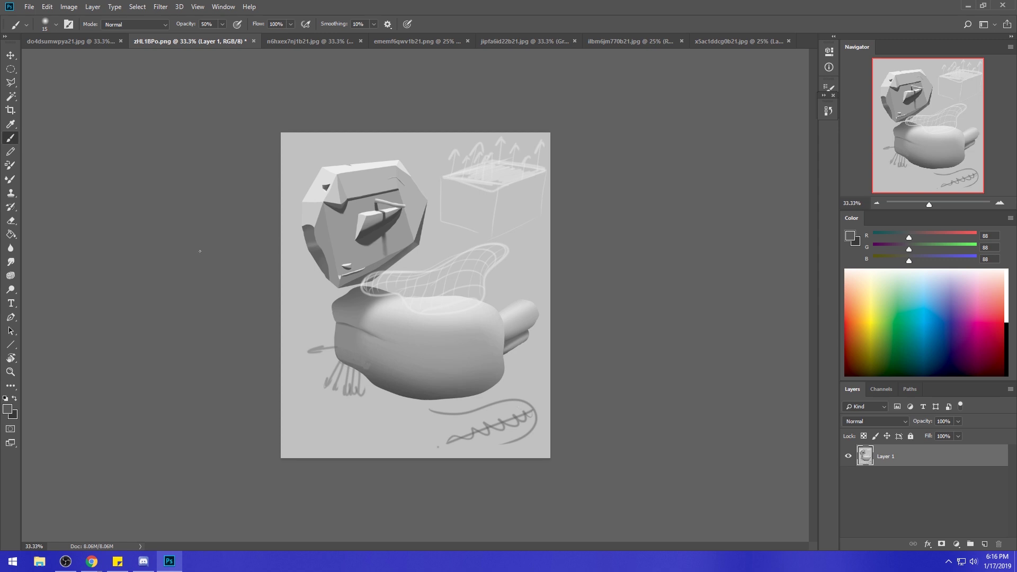
pyautogui.moveTo(385, 158); pyautogui.dragTo(406, 160)
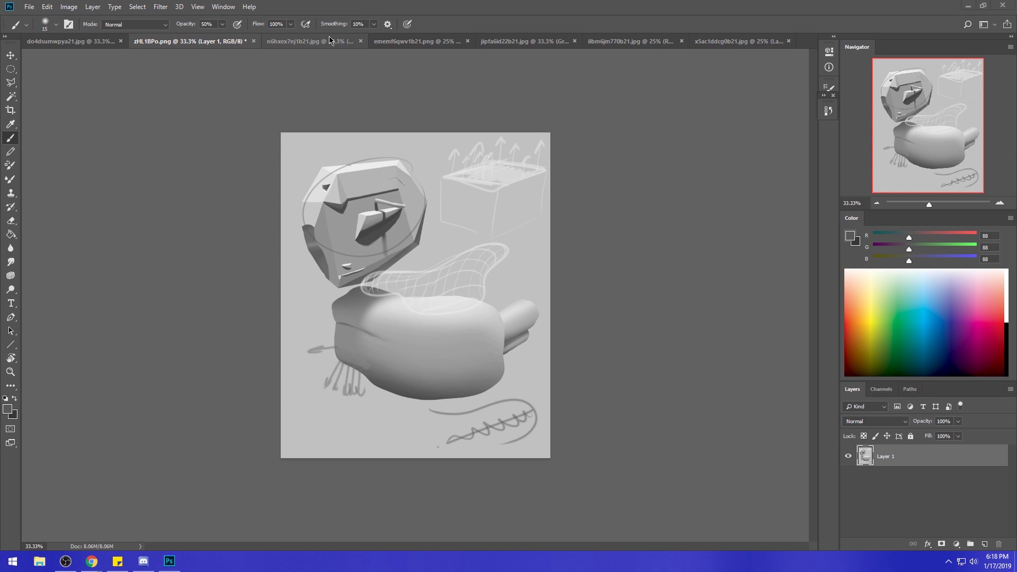
# Cover the study with a new layer filled in the background's light grey, and add an empty layer above it.
pyautogui.click(912, 314)
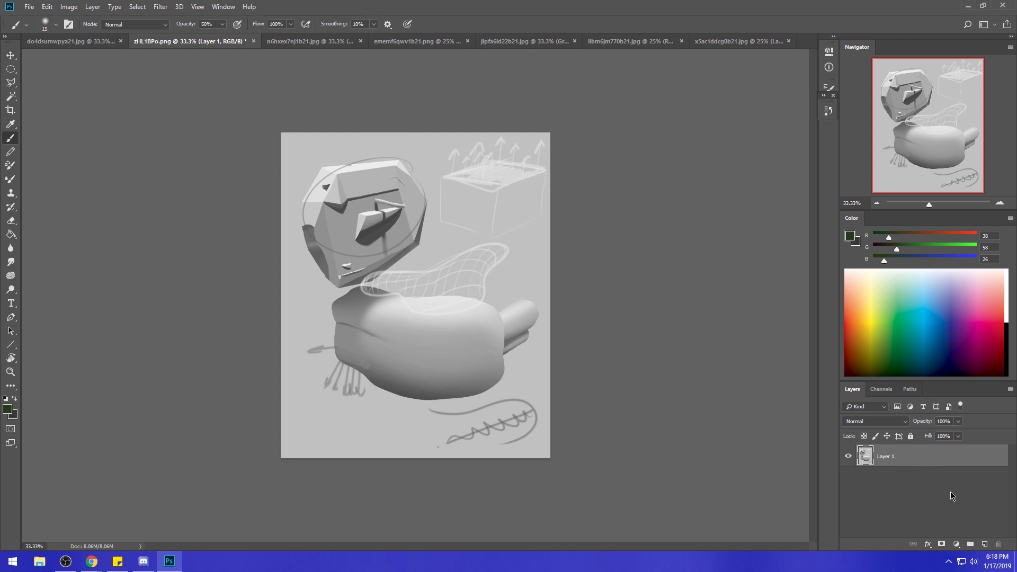
pyautogui.click(987, 546)
pyautogui.press('g')
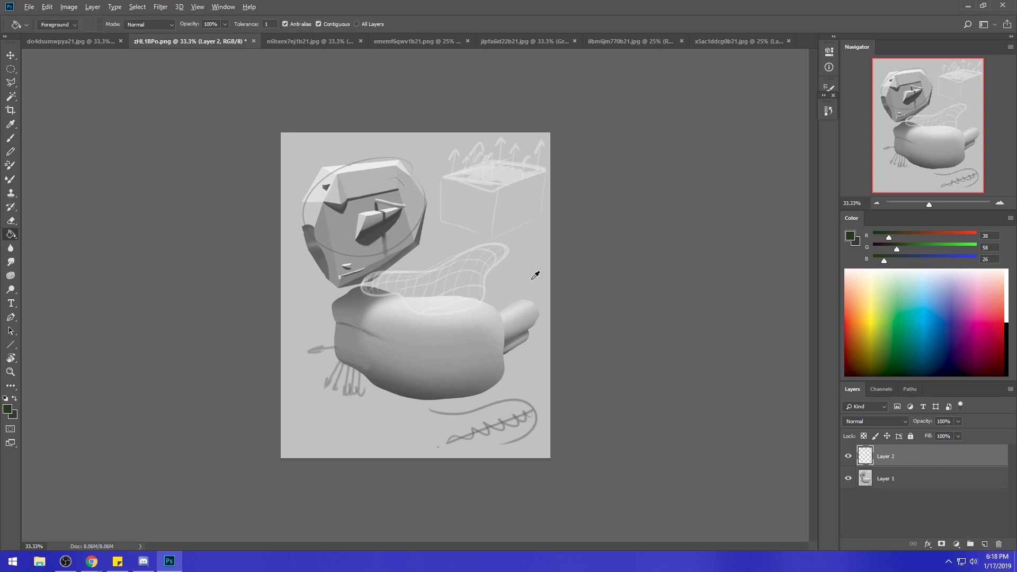
pyautogui.keyDown('alt'); pyautogui.click(536, 277); pyautogui.keyUp('alt')
pyautogui.click(536, 278)
pyautogui.click(983, 543)
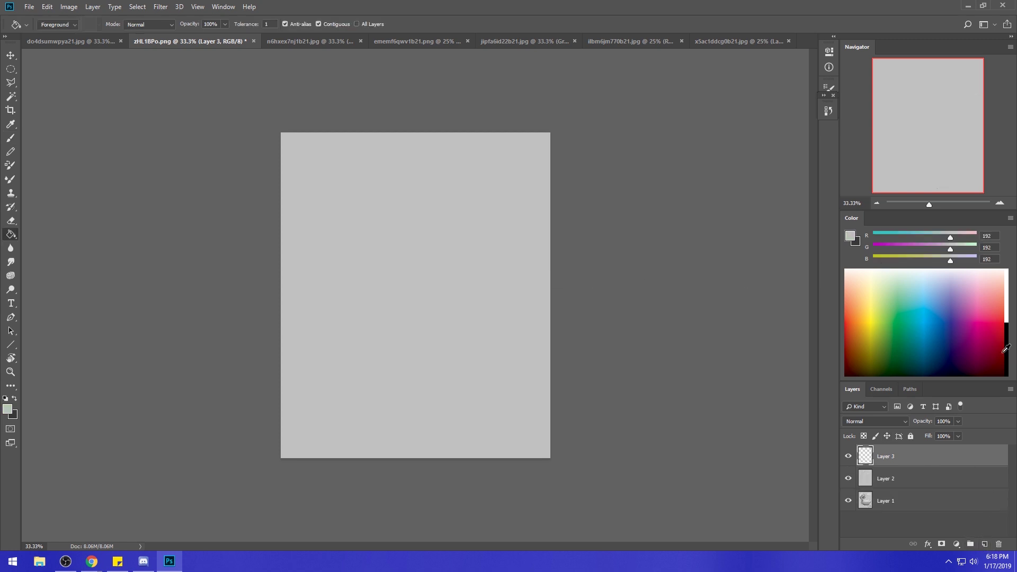
# Sketch a black S-curve across the upper middle of the canvas, with short curved strokes below it and near the right edge.
pyautogui.press('d')
pyautogui.press('b')
pyautogui.moveTo(469, 191); pyautogui.dragTo(362, 293)
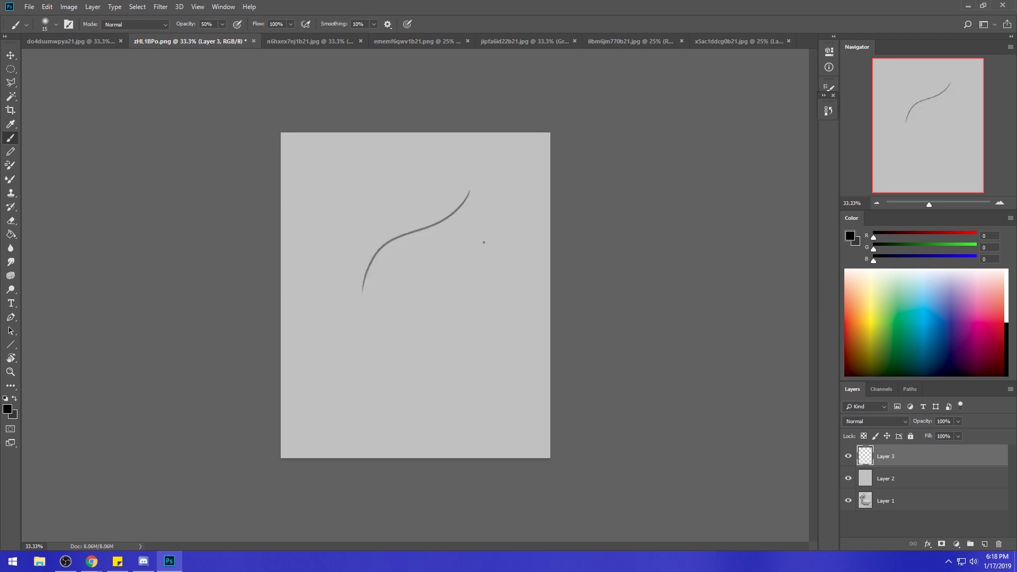
pyautogui.moveTo(446, 305)
pyautogui.mouseDown()
pyautogui.moveTo(429, 336)
pyautogui.moveTo(444, 422)
pyautogui.mouseUp()
pyautogui.moveTo(486, 382); pyautogui.dragTo(536, 367)
pyautogui.moveTo(511, 234); pyautogui.dragTo(530, 236)
pyautogui.moveTo(532, 180); pyautogui.dragTo(538, 207)
pyautogui.moveTo(436, 225)
pyautogui.mouseDown()
pyautogui.moveTo(406, 235)
pyautogui.moveTo(449, 222)
pyautogui.mouseUp()
pyautogui.hotkey('ctrl', 'z')
# Block out the boxy planes beneath the S-curve with straight edges, closing the form along its lower side.
pyautogui.moveTo(377, 246); pyautogui.dragTo(355, 310)
pyautogui.moveTo(380, 246)
pyautogui.mouseDown()
pyautogui.moveTo(432, 259)
pyautogui.moveTo(481, 244)
pyautogui.moveTo(461, 211)
pyautogui.mouseUp()
pyautogui.moveTo(427, 259); pyautogui.dragTo(404, 327)
pyautogui.moveTo(344, 324); pyautogui.dragTo(392, 353)
pyautogui.moveTo(504, 237)
pyautogui.mouseDown()
pyautogui.moveTo(499, 308)
pyautogui.moveTo(441, 315)
pyautogui.moveTo(420, 359)
pyautogui.mouseUp()
pyautogui.moveTo(418, 362); pyautogui.dragTo(399, 358)
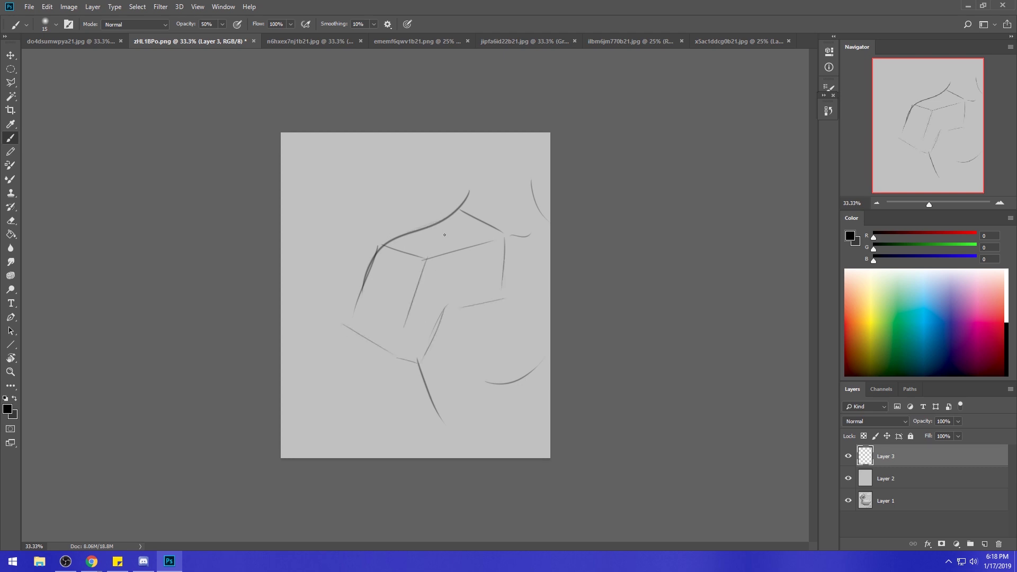
# Draw a small squiggle above the S-curve and a cone-shaped light source in the canvas's upper-right corner.
pyautogui.moveTo(406, 222); pyautogui.dragTo(424, 212)
pyautogui.moveTo(497, 134)
pyautogui.mouseDown()
pyautogui.moveTo(549, 140)
pyautogui.moveTo(489, 187)
pyautogui.mouseUp()
pyautogui.moveTo(490, 187); pyautogui.dragTo(550, 145)
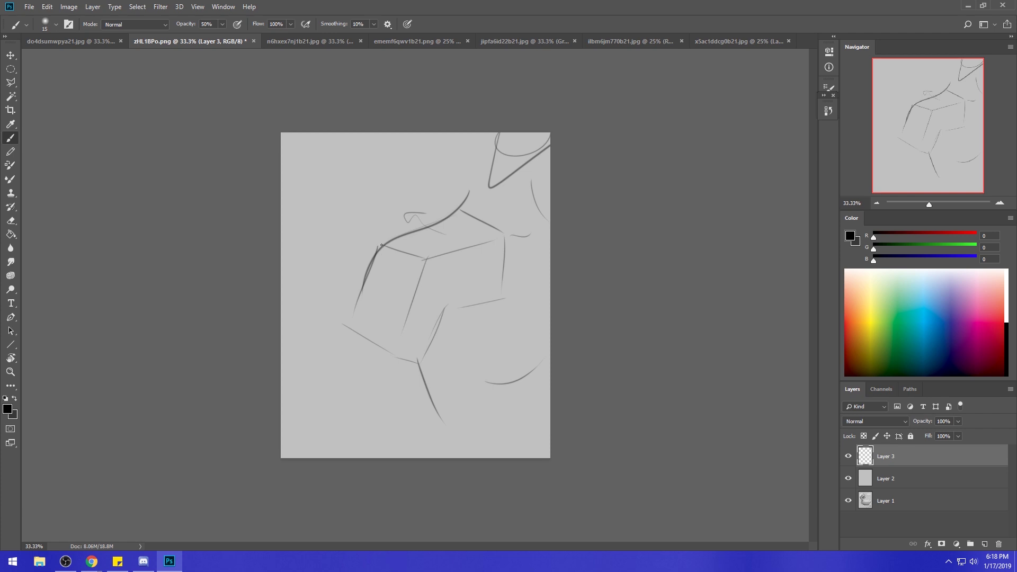
# Shade a narrow dark band along the underside of the S-curve, replacing the undone broad hatching across the front planes.
pyautogui.moveTo(385, 246)
pyautogui.mouseDown()
pyautogui.moveTo(456, 227)
pyautogui.moveTo(393, 249)
pyautogui.moveTo(459, 259)
pyautogui.moveTo(416, 306)
pyautogui.mouseUp()
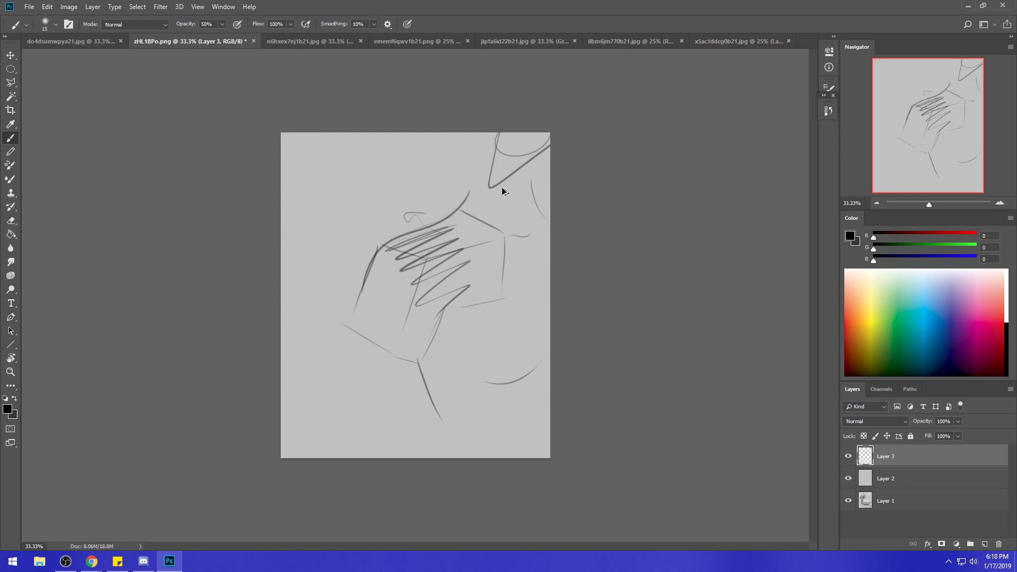
pyautogui.hotkey('ctrl', 'z')
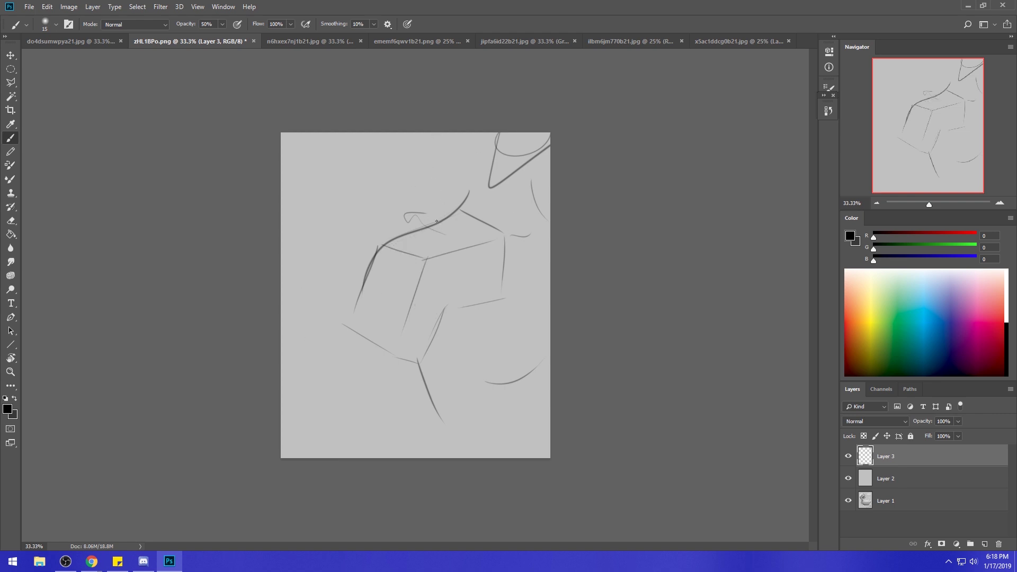
pyautogui.moveTo(448, 216)
pyautogui.mouseDown()
pyautogui.moveTo(425, 233)
pyautogui.moveTo(468, 205)
pyautogui.moveTo(394, 247)
pyautogui.moveTo(419, 245)
pyautogui.moveTo(468, 213)
pyautogui.moveTo(390, 249)
pyautogui.moveTo(446, 218)
pyautogui.mouseUp()
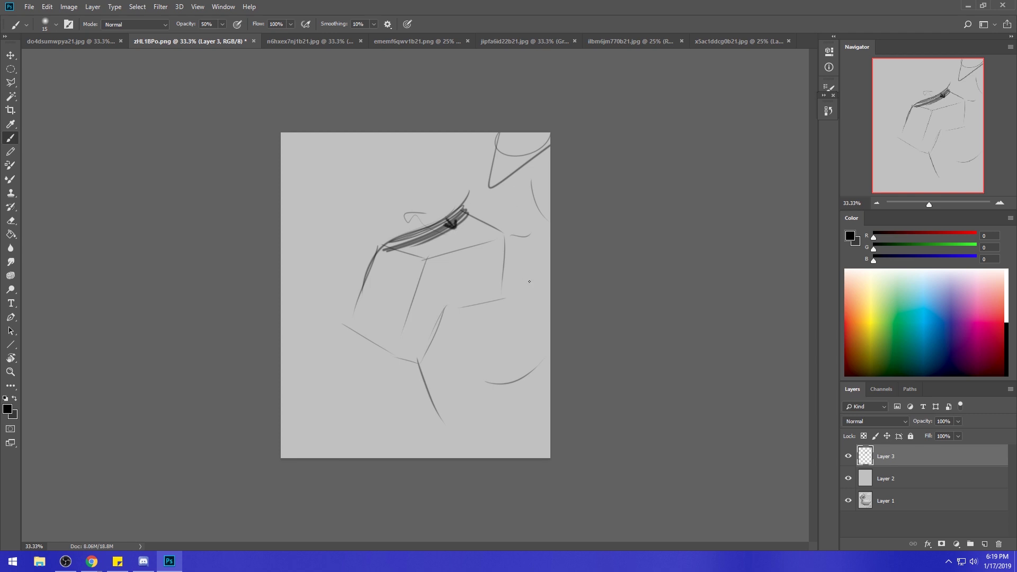
# Draw a zigzag-shaded curved band at the right edge, with an arc running to it and an upward arrow.
pyautogui.moveTo(514, 286)
pyautogui.mouseDown()
pyautogui.moveTo(531, 359)
pyautogui.moveTo(550, 311)
pyautogui.moveTo(534, 358)
pyautogui.mouseUp()
pyautogui.moveTo(515, 285)
pyautogui.mouseDown()
pyautogui.moveTo(543, 286)
pyautogui.moveTo(531, 304)
pyautogui.moveTo(545, 307)
pyautogui.moveTo(540, 354)
pyautogui.mouseUp()
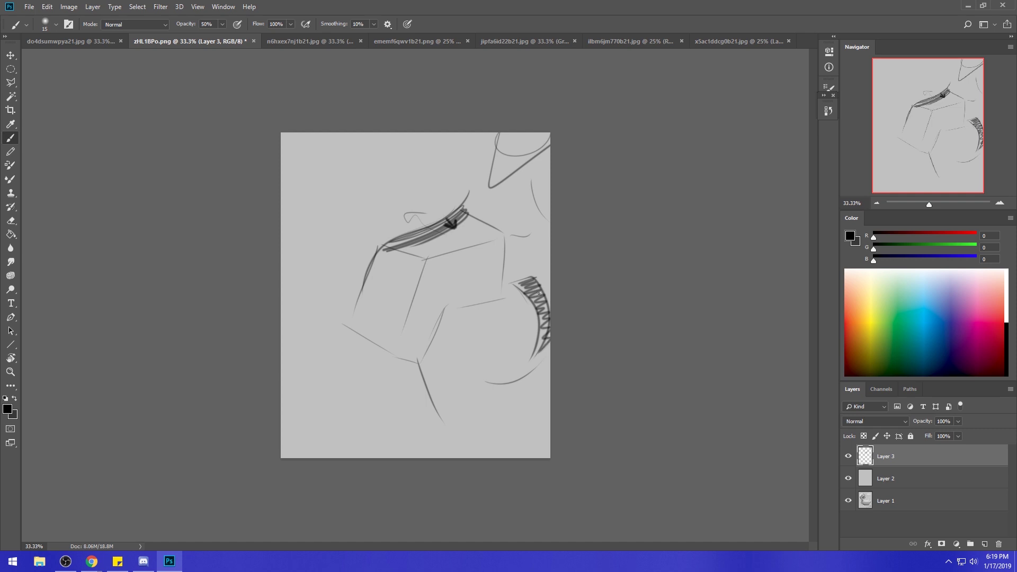
pyautogui.moveTo(442, 310)
pyautogui.mouseDown()
pyautogui.moveTo(488, 345)
pyautogui.moveTo(546, 328)
pyautogui.moveTo(516, 255)
pyautogui.moveTo(527, 260)
pyautogui.mouseUp()
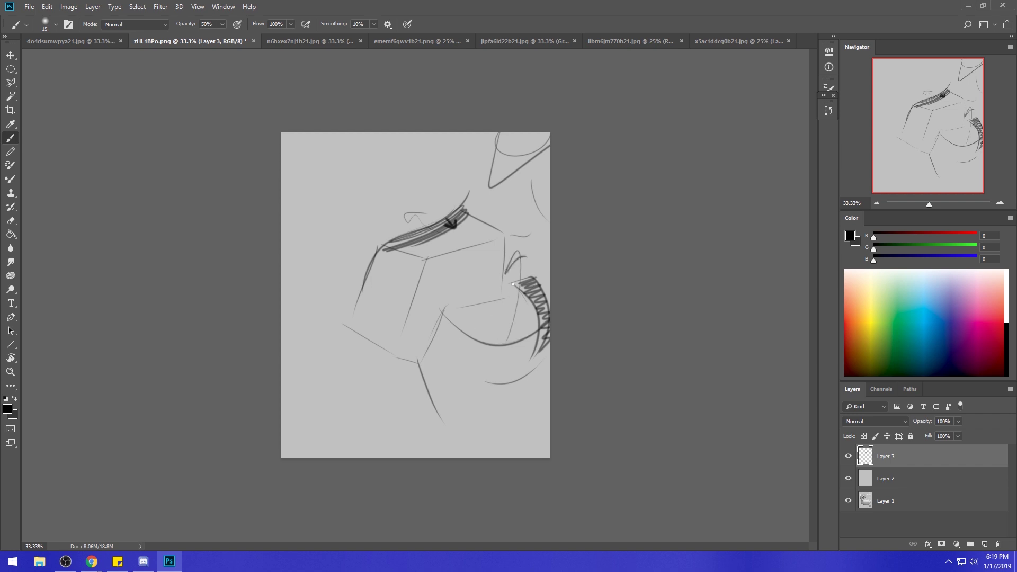
# Connect the dark band under the S-curve to the right-hand shaded band with a line, an arc and arrows.
pyautogui.moveTo(462, 223)
pyautogui.mouseDown()
pyautogui.moveTo(495, 240)
pyautogui.moveTo(523, 288)
pyautogui.moveTo(447, 225)
pyautogui.moveTo(462, 242)
pyautogui.moveTo(482, 221)
pyautogui.mouseUp()
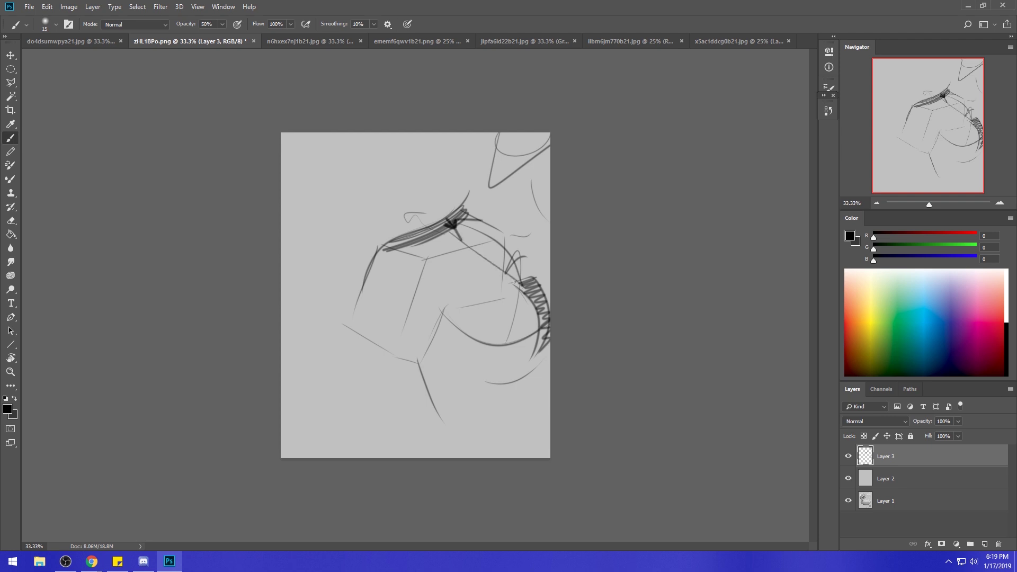
pyautogui.moveTo(515, 282); pyautogui.dragTo(530, 261)
# Draw a wavy vertical contour at the upper left, shade its outer side with zigzags and add arrows showing its directions.
pyautogui.moveTo(376, 142); pyautogui.dragTo(362, 255)
pyautogui.moveTo(370, 151)
pyautogui.mouseDown()
pyautogui.moveTo(379, 183)
pyautogui.moveTo(376, 220)
pyautogui.moveTo(345, 277)
pyautogui.mouseUp()
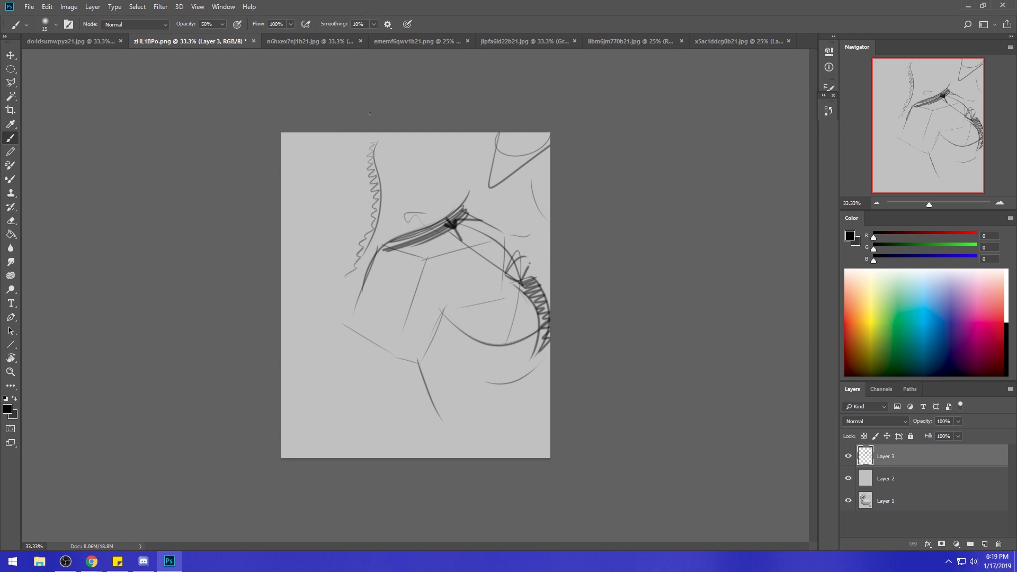
pyautogui.moveTo(348, 131); pyautogui.dragTo(374, 113)
pyautogui.moveTo(359, 231)
pyautogui.mouseDown()
pyautogui.moveTo(389, 194)
pyautogui.moveTo(381, 191)
pyautogui.moveTo(404, 191)
pyautogui.mouseUp()
pyautogui.moveTo(352, 218)
pyautogui.mouseDown()
pyautogui.moveTo(377, 212)
pyautogui.moveTo(348, 258)
pyautogui.mouseUp()
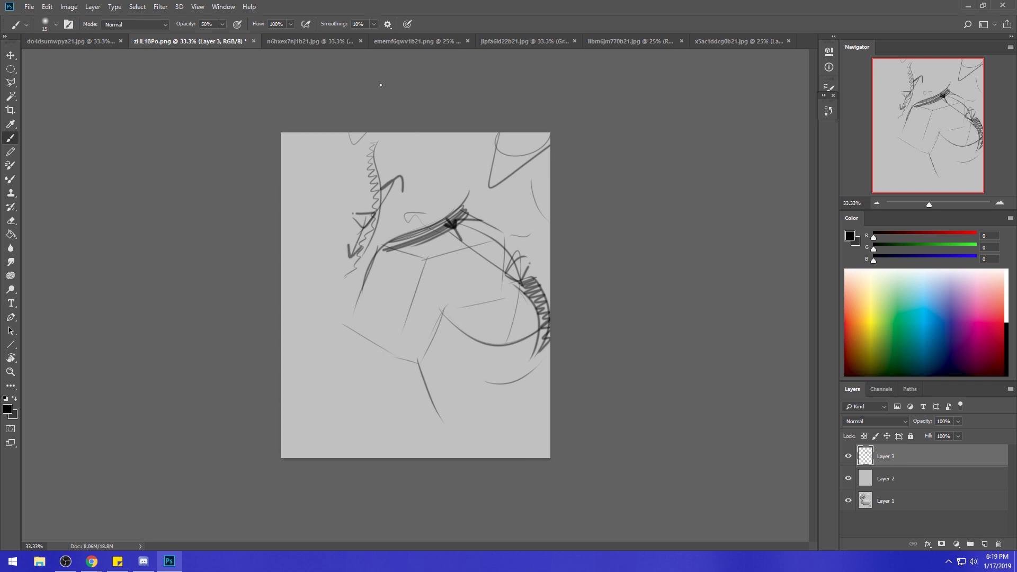
pyautogui.moveTo(374, 150)
pyautogui.mouseDown()
pyautogui.moveTo(380, 135)
pyautogui.moveTo(378, 201)
pyautogui.mouseUp()
# Draw a second curved contour beside the wavy one and fan short direction strokes outward along its right side.
pyautogui.moveTo(428, 137)
pyautogui.mouseDown()
pyautogui.moveTo(420, 208)
pyautogui.moveTo(402, 235)
pyautogui.mouseUp()
pyautogui.moveTo(425, 177); pyautogui.dragTo(431, 175)
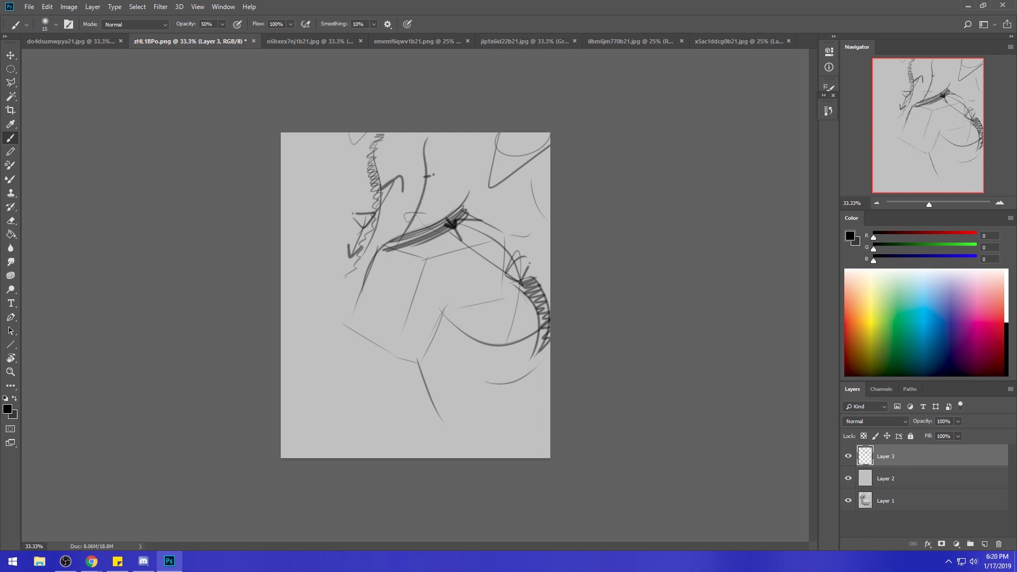
pyautogui.moveTo(431, 170)
pyautogui.mouseDown()
pyautogui.moveTo(457, 162)
pyautogui.moveTo(456, 140)
pyautogui.moveTo(434, 175)
pyautogui.moveTo(477, 186)
pyautogui.moveTo(458, 201)
pyautogui.mouseUp()
pyautogui.moveTo(439, 209)
pyautogui.mouseDown()
pyautogui.moveTo(455, 214)
pyautogui.moveTo(440, 212)
pyautogui.mouseUp()
pyautogui.moveTo(430, 216)
pyautogui.mouseDown()
pyautogui.moveTo(450, 223)
pyautogui.moveTo(432, 227)
pyautogui.mouseUp()
pyautogui.moveTo(416, 225); pyautogui.dragTo(438, 232)
# Hatch the area between the two upper contours and smudge the top of the hatching into a soft tone.
pyautogui.moveTo(429, 175)
pyautogui.mouseDown()
pyautogui.moveTo(388, 188)
pyautogui.moveTo(428, 176)
pyautogui.moveTo(393, 186)
pyautogui.moveTo(374, 247)
pyautogui.moveTo(408, 233)
pyautogui.moveTo(425, 183)
pyautogui.moveTo(405, 232)
pyautogui.mouseUp()
pyautogui.moveTo(419, 193); pyautogui.dragTo(388, 242)
pyautogui.moveTo(405, 186)
pyautogui.mouseDown()
pyautogui.moveTo(394, 204)
pyautogui.moveTo(411, 201)
pyautogui.moveTo(425, 176)
pyautogui.moveTo(401, 199)
pyautogui.mouseUp()
pyautogui.moveTo(419, 195)
pyautogui.mouseDown()
pyautogui.moveTo(400, 211)
pyautogui.moveTo(426, 180)
pyautogui.moveTo(399, 206)
pyautogui.mouseUp()
pyautogui.press('r')
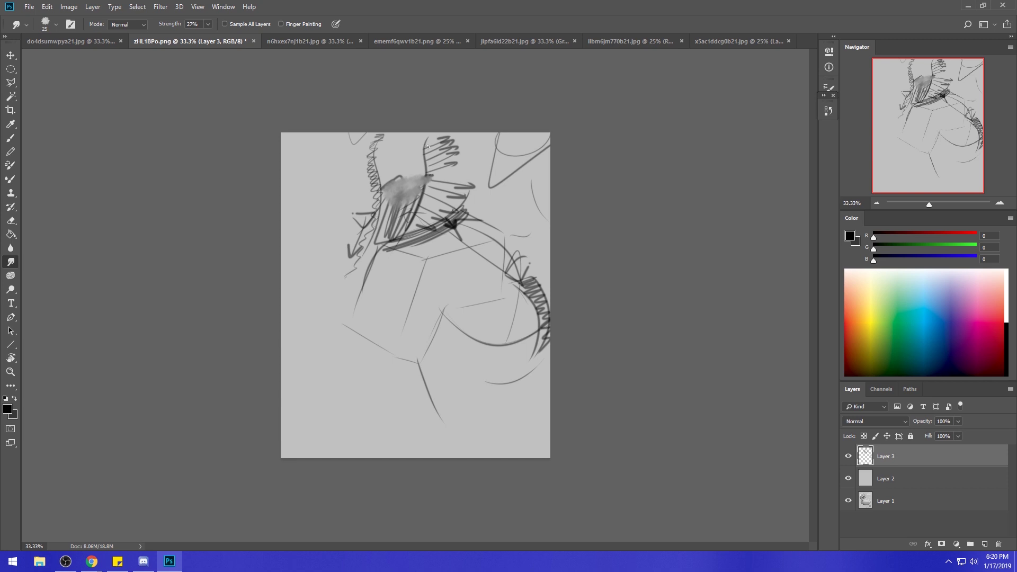
pyautogui.press('b')
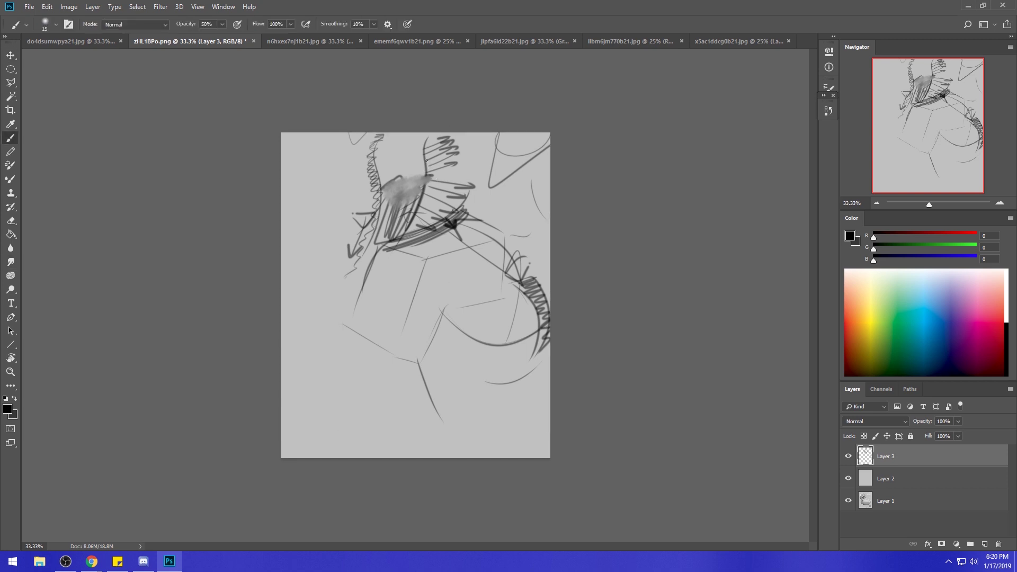
# Loop a closed organic outline around the left-hand arrows, then add a new layer and hide the sketch layer.
pyautogui.moveTo(336, 166)
pyautogui.mouseDown()
pyautogui.moveTo(321, 269)
pyautogui.moveTo(373, 272)
pyautogui.moveTo(415, 215)
pyautogui.moveTo(345, 159)
pyautogui.mouseUp()
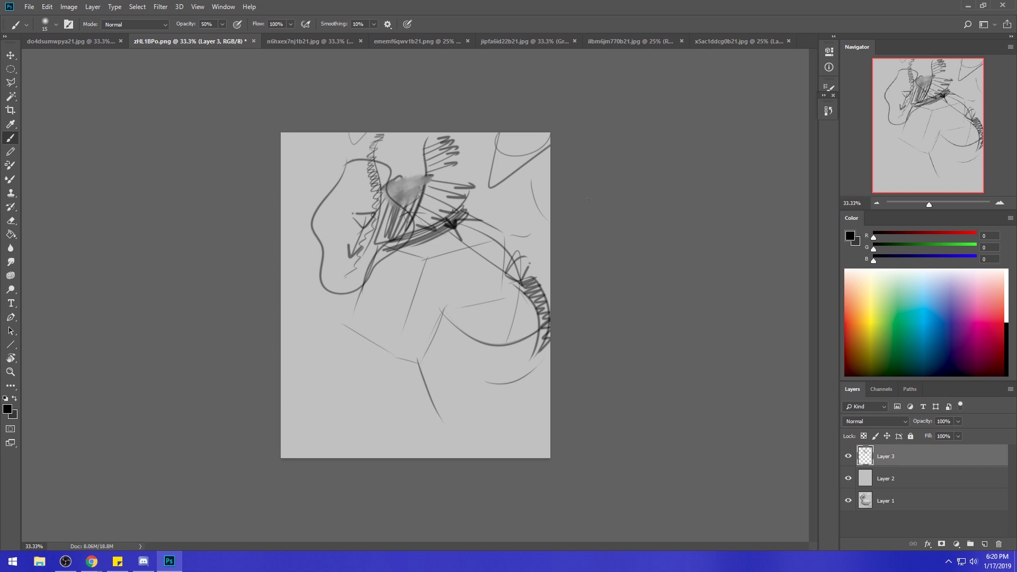
pyautogui.click(985, 544)
pyautogui.click(848, 479)
pyautogui.press('l')
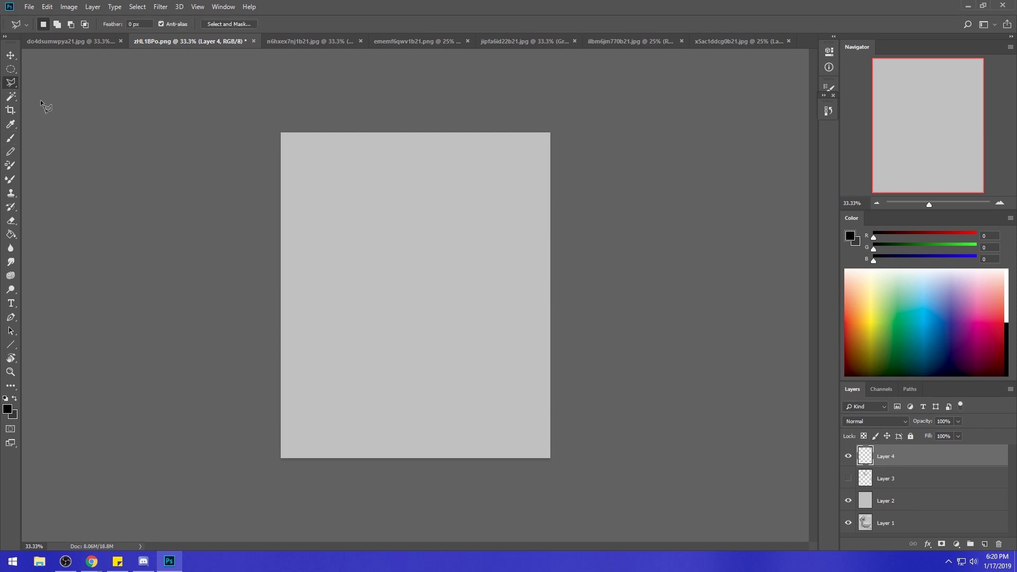
pyautogui.rightClick(11, 82)
pyautogui.click(42, 84)
pyautogui.moveTo(448, 186)
pyautogui.mouseDown()
pyautogui.moveTo(408, 167)
pyautogui.moveTo(416, 334)
pyautogui.moveTo(502, 270)
pyautogui.moveTo(457, 183)
pyautogui.moveTo(525, 196)
pyautogui.mouseUp()
pyautogui.press('g')
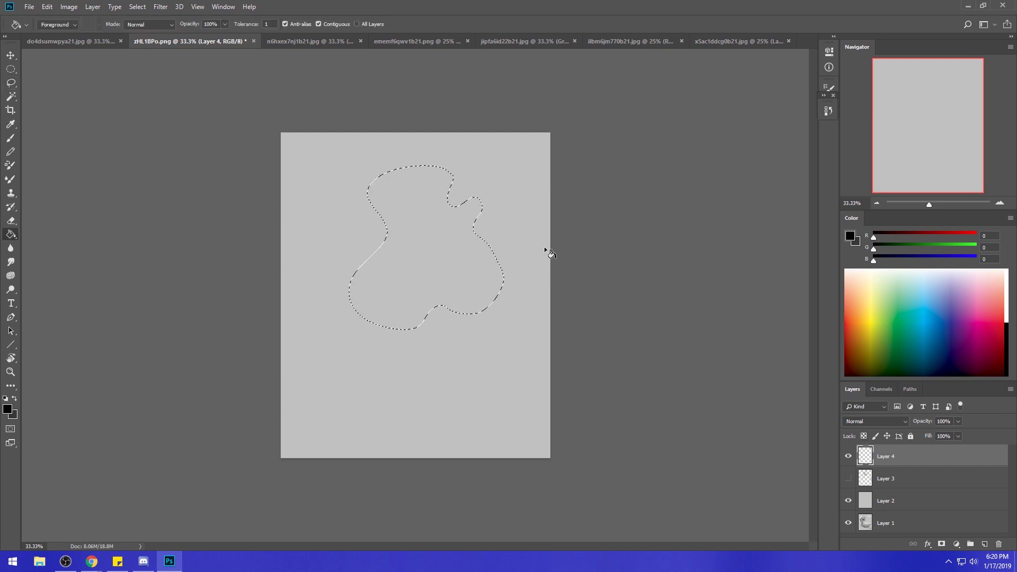
pyautogui.hotkey('ctrl', 'd')
pyautogui.press('b')
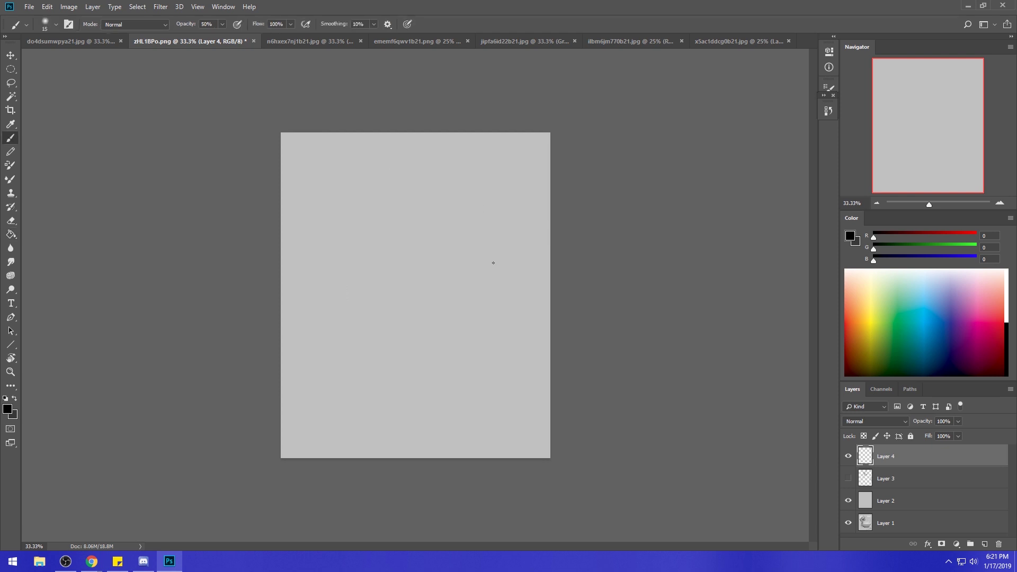
# Select a freeform organic silhouette with bulges and notches in the middle of the empty layer.
pyautogui.press('m')
pyautogui.hotkey('ctrl', 'z')
pyautogui.moveTo(455, 263); pyautogui.dragTo(454, 295)
# Fill the selected silhouette with grey #aeaeae using a 1500 px brush.
pyautogui.press('b')
pyautogui.press(']')
pyautogui.press(']')
pyautogui.press(']')
pyautogui.press(']')
pyautogui.press(']')
pyautogui.press(']')
pyautogui.press(']')
pyautogui.press(']')
pyautogui.press(']')
pyautogui.press(']')
pyautogui.press(']')
pyautogui.press(']')
pyautogui.press(']')
pyautogui.press(']')
pyautogui.press(']')
pyautogui.press(']')
pyautogui.press(']')
pyautogui.press(']')
pyautogui.press(']')
pyautogui.press(']')
pyautogui.click(852, 237)
pyautogui.click(518, 298)
pyautogui.click(736, 325)
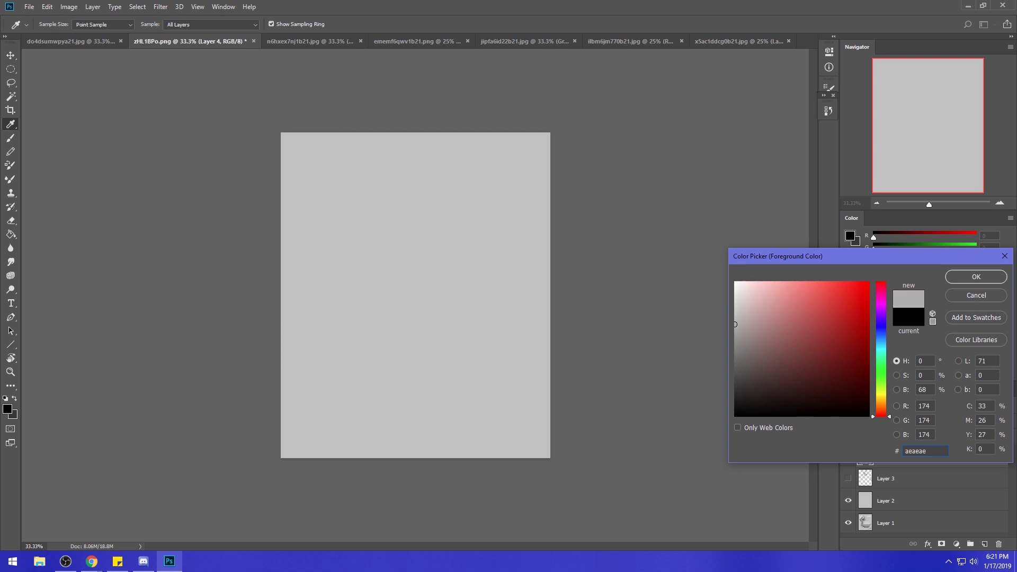
pyautogui.click(972, 280)
pyautogui.moveTo(454, 274)
pyautogui.mouseDown()
pyautogui.moveTo(437, 212)
pyautogui.moveTo(403, 341)
pyautogui.moveTo(458, 212)
pyautogui.mouseUp()
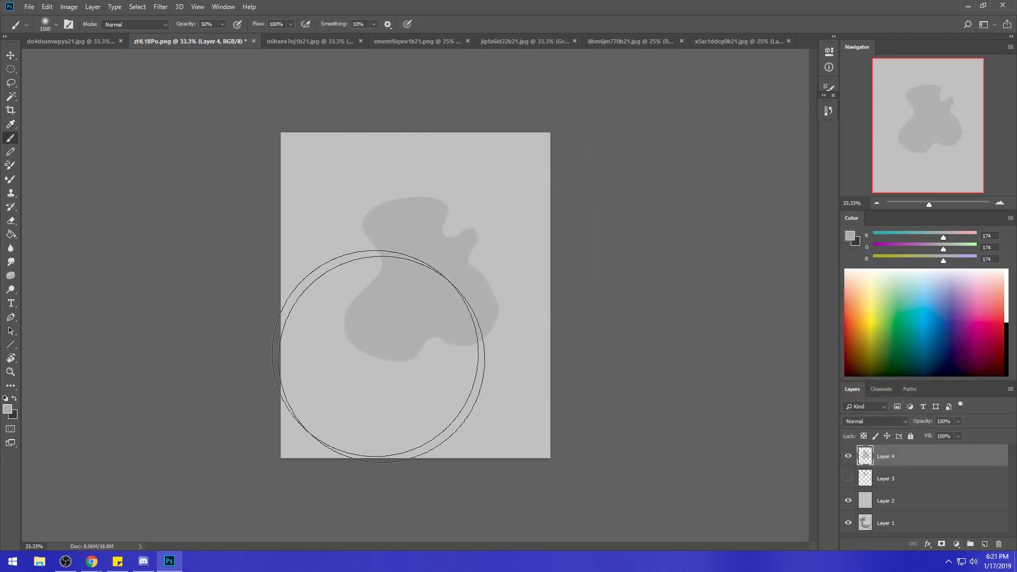
pyautogui.keyDown('alt'); pyautogui.click(456, 230); pyautogui.keyUp('alt')
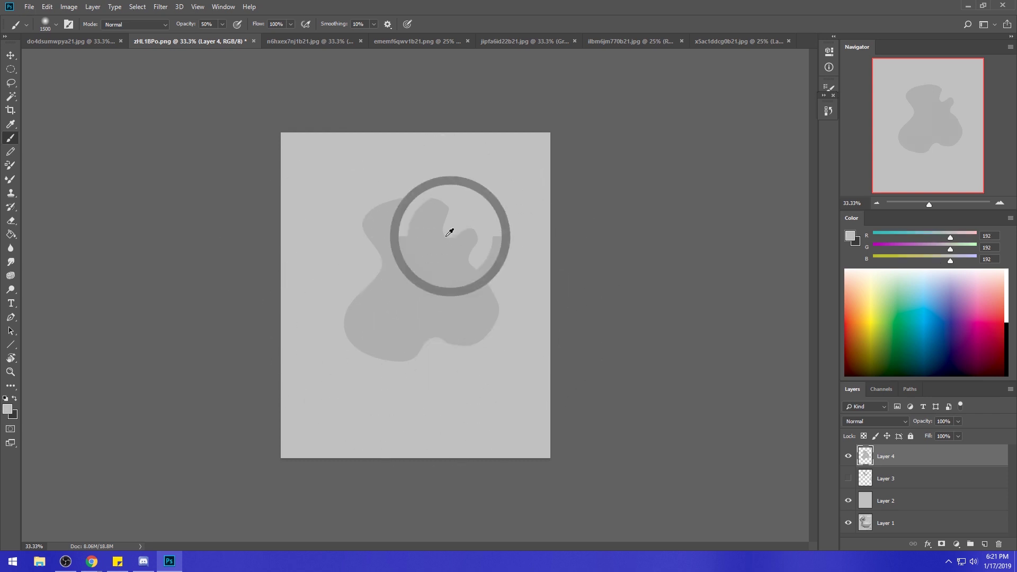
pyautogui.keyDown('alt'); pyautogui.click(438, 336); pyautogui.keyUp('alt')
pyautogui.moveTo(468, 254)
pyautogui.mouseDown()
pyautogui.moveTo(363, 339)
pyautogui.moveTo(484, 232)
pyautogui.mouseUp()
# Write the letters A, B, C and D inside the silhouette's inward curves in grey #959595 with a 25 px brush.
pyautogui.click(851, 242)
pyautogui.click(850, 236)
pyautogui.click(850, 236)
pyautogui.moveTo(737, 317); pyautogui.dragTo(735, 337)
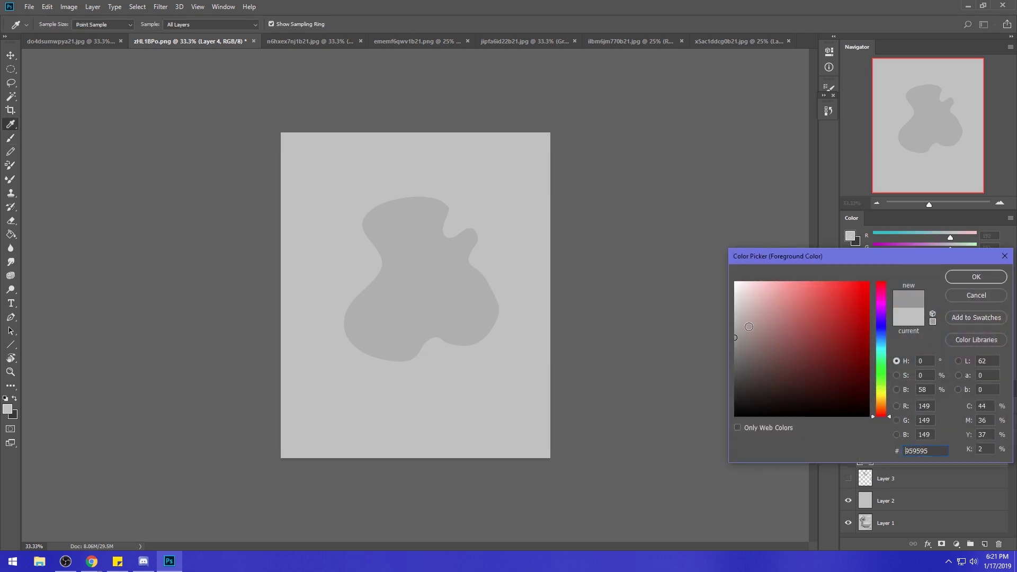
pyautogui.click(968, 280)
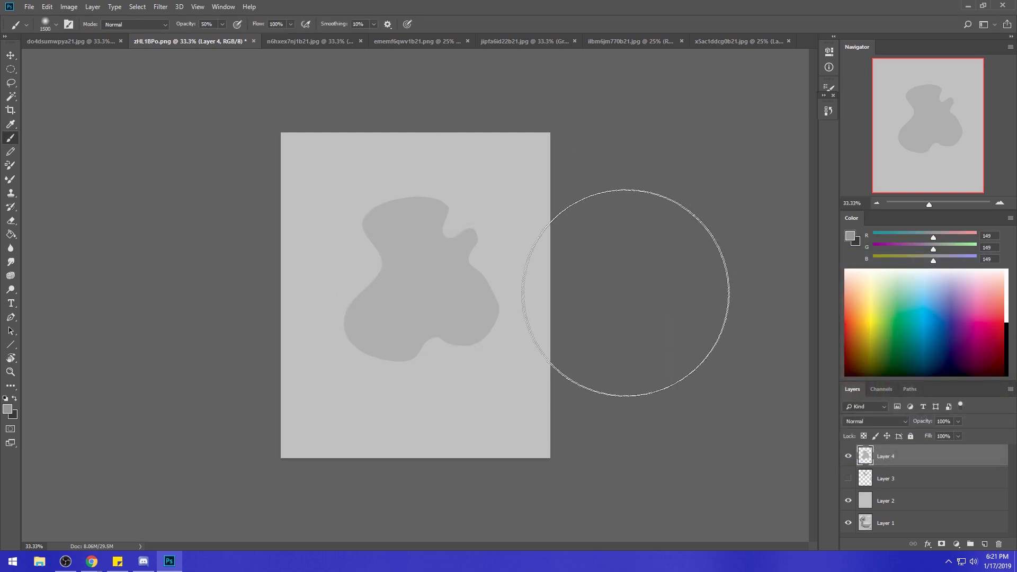
pyautogui.press('[')
pyautogui.press('[')
pyautogui.press('[')
pyautogui.press('[')
pyautogui.press('[')
pyautogui.press('[')
pyautogui.press('[')
pyautogui.press('[')
pyautogui.press('[')
pyautogui.press('[')
pyautogui.press('[')
pyautogui.press('[')
pyautogui.press('[')
pyautogui.press('[')
pyautogui.press('[')
pyautogui.press('[')
pyautogui.press('[')
pyautogui.press('[')
pyautogui.press('[')
pyautogui.press('[')
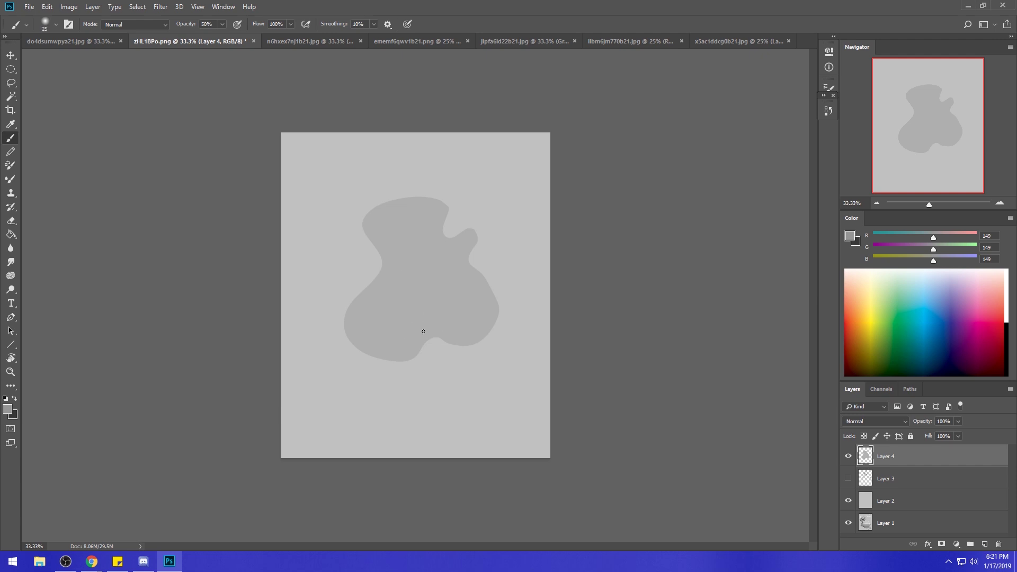
pyautogui.moveTo(427, 336); pyautogui.dragTo(427, 331)
pyautogui.moveTo(391, 256)
pyautogui.mouseDown()
pyautogui.moveTo(395, 265)
pyautogui.moveTo(439, 249)
pyautogui.moveTo(464, 270)
pyautogui.mouseUp()
# Add a new layer, lock the transparent pixels of Layer 4 and deselect the silhouette.
pyautogui.click(984, 544)
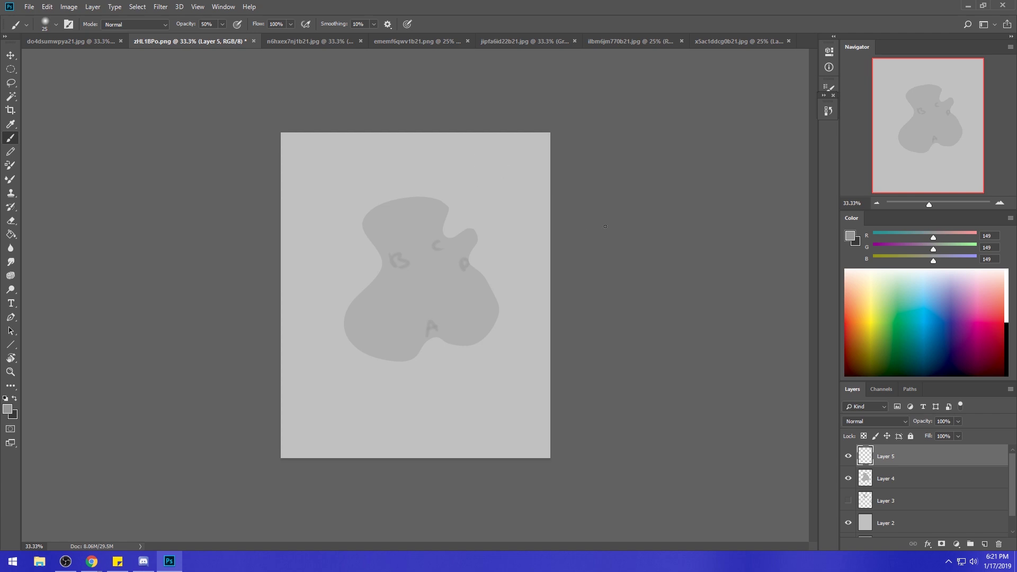
pyautogui.click(895, 477)
pyautogui.press('m')
pyautogui.rightClick(388, 200)
pyautogui.click(419, 205)
# Draw a small cone-shaped light source above and to the right of the silhouette on Layer 5.
pyautogui.click(901, 456)
pyautogui.press('b')
pyautogui.moveTo(460, 139)
pyautogui.mouseDown()
pyautogui.moveTo(477, 154)
pyautogui.moveTo(485, 134)
pyautogui.mouseUp()
pyautogui.click(91, 561)
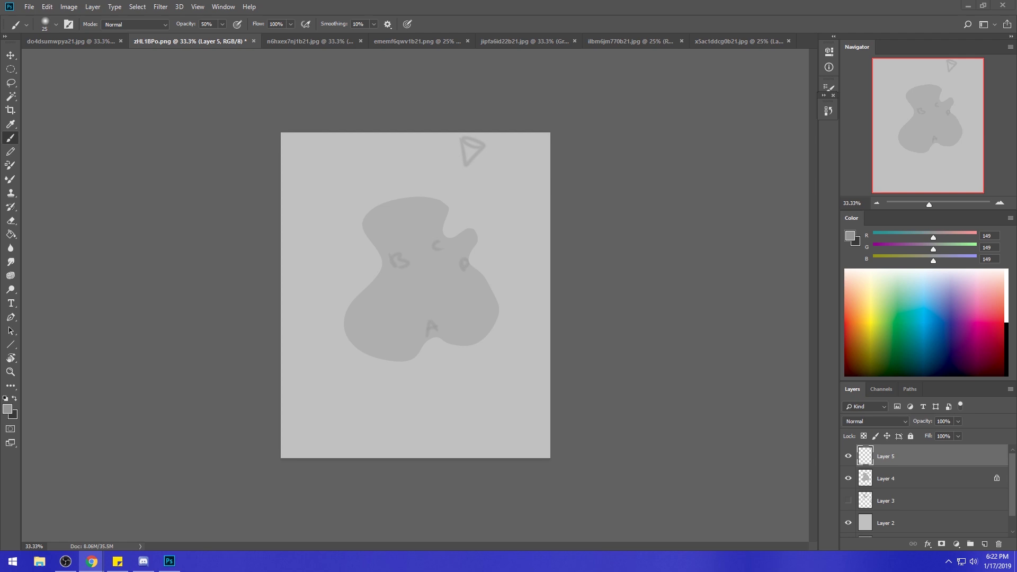
# Paint over the letters on Layer 4 with the silhouette's sampled grey, using an 800 px brush at 100% opacity.
pyautogui.click(882, 482)
pyautogui.keyDown('alt'); pyautogui.click(437, 272); pyautogui.keyUp('alt')
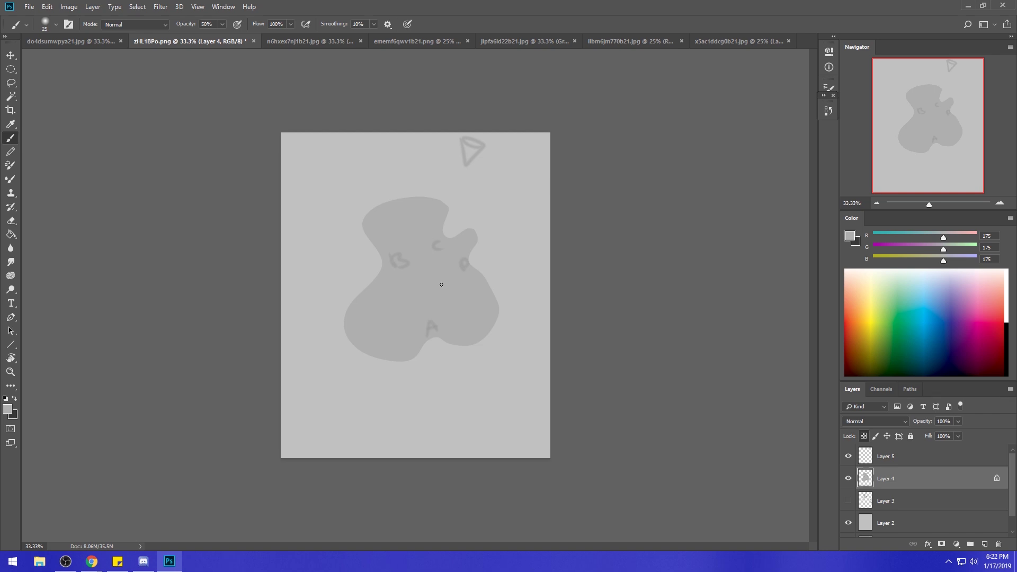
pyautogui.press(']')
pyautogui.press(']')
pyautogui.press(']')
pyautogui.press(']')
pyautogui.press(']')
pyautogui.press(']')
pyautogui.press(']')
pyautogui.press(']')
pyautogui.press(']')
pyautogui.press(']')
pyautogui.press(']')
pyautogui.press(']')
pyautogui.press(']')
pyautogui.press(']')
pyautogui.press(']')
pyautogui.press(']')
pyautogui.press(']')
pyautogui.press(']')
pyautogui.moveTo(222, 24)
pyautogui.mouseDown()
pyautogui.moveTo(232, 37)
pyautogui.moveTo(367, 36)
pyautogui.mouseUp()
pyautogui.moveTo(448, 256); pyautogui.dragTo(456, 302)
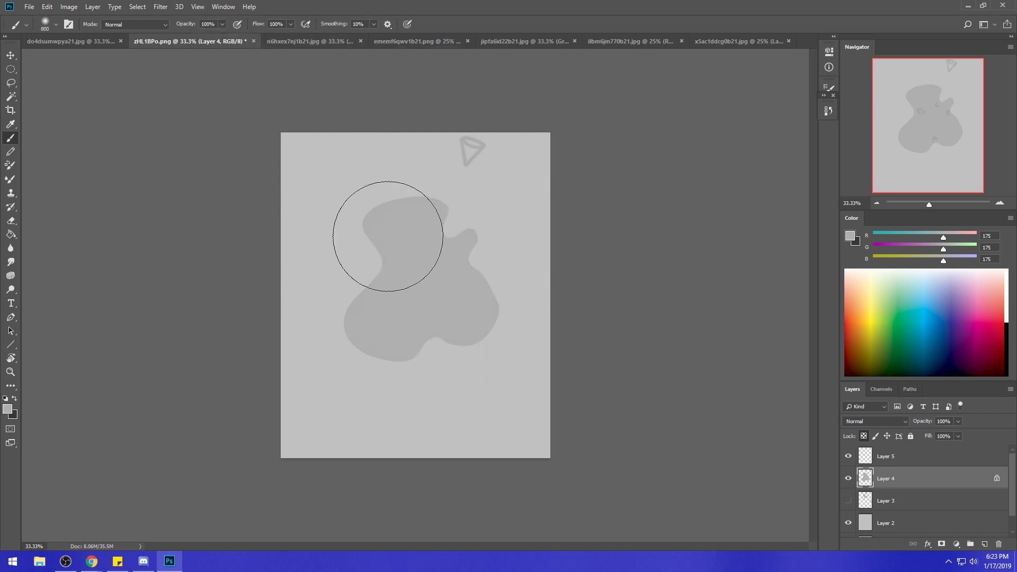
# Set the brush colour to dark grey #464646 and its opacity to 25%.
pyautogui.click(850, 236)
pyautogui.write('464646')
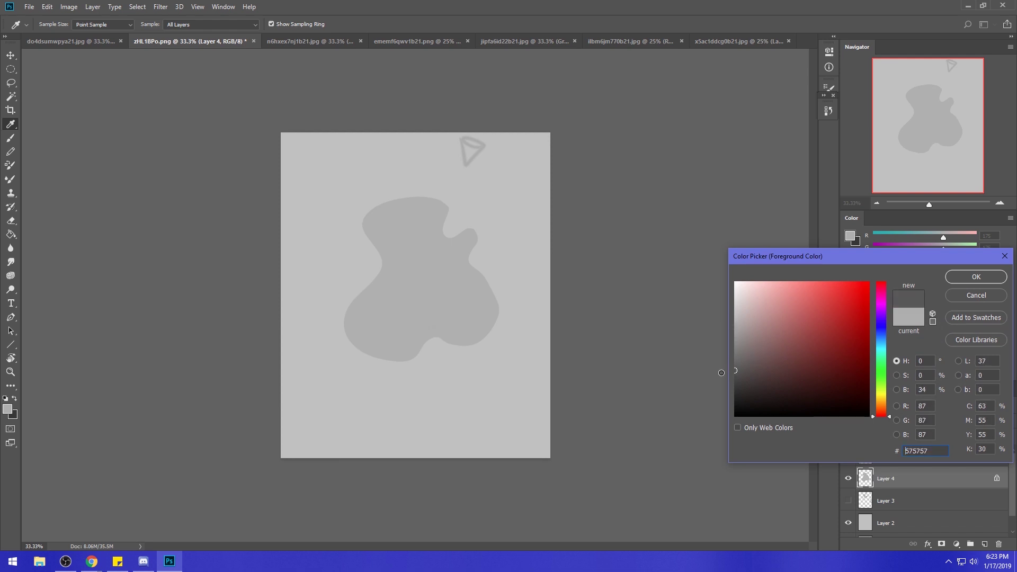
pyautogui.click(974, 277)
pyautogui.click(223, 24)
pyautogui.moveTo(223, 27); pyautogui.dragTo(189, 36)
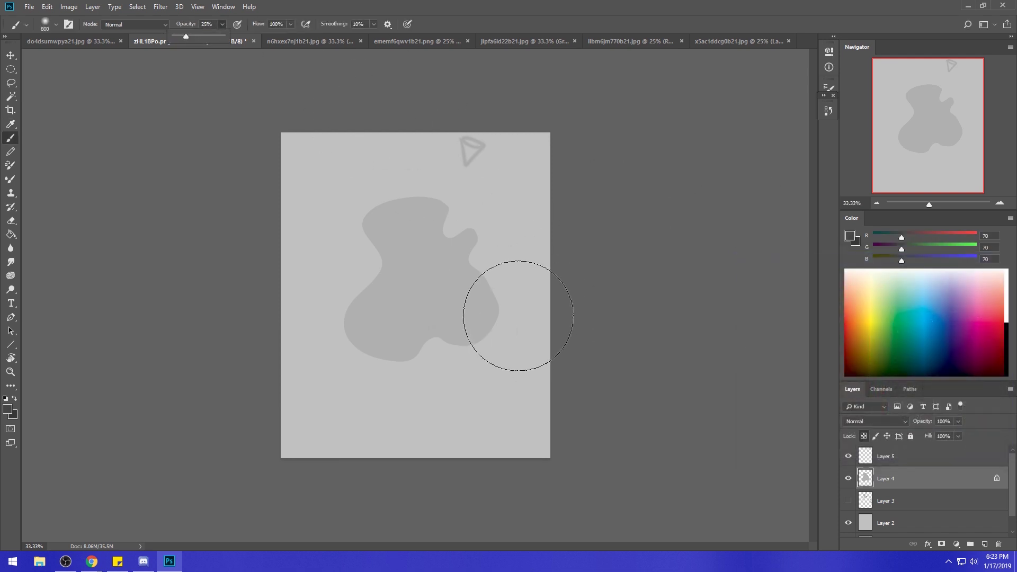
# Try shading the silhouette's lower edge with large soft dark strokes, then undo the shading.
pyautogui.press(']')
pyautogui.moveTo(465, 287)
pyautogui.mouseDown()
pyautogui.moveTo(460, 347)
pyautogui.moveTo(441, 344)
pyautogui.moveTo(404, 372)
pyautogui.moveTo(485, 344)
pyautogui.moveTo(398, 361)
pyautogui.moveTo(488, 336)
pyautogui.mouseUp()
pyautogui.press('[')
pyautogui.press('[')
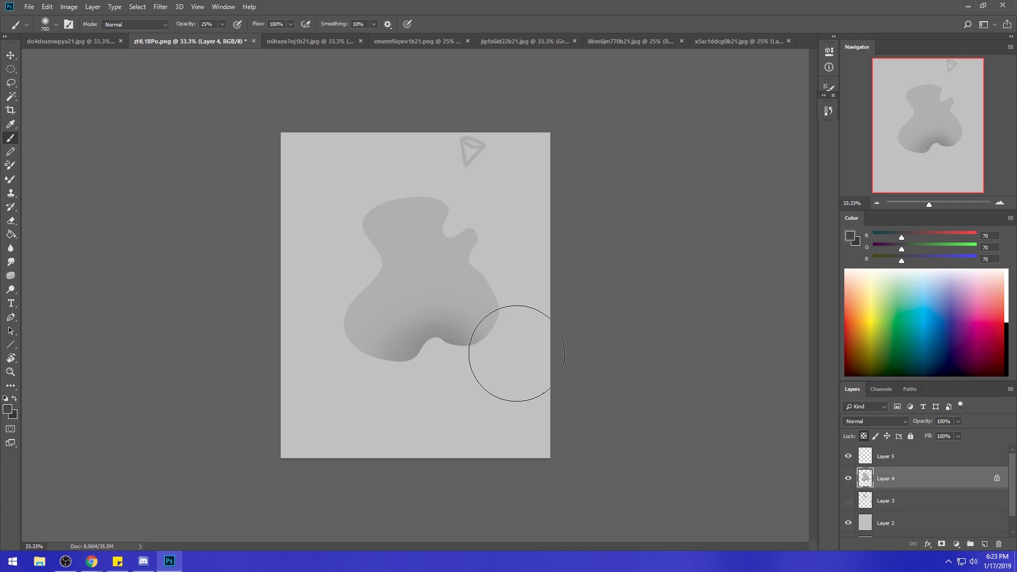
pyautogui.hotkey('ctrl', 'z')
pyautogui.hotkey('ctrl', 'z')
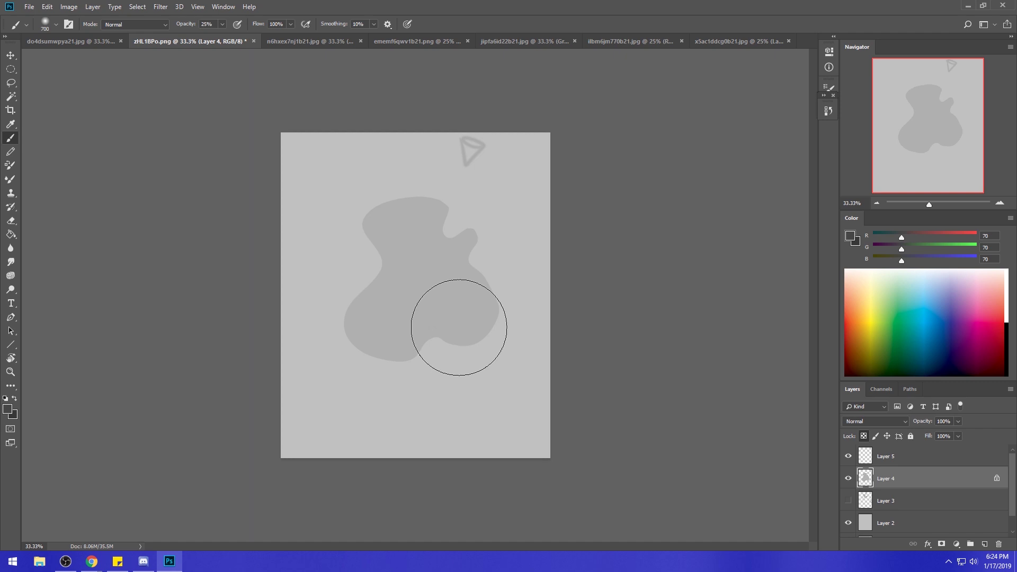
# Add a new layer and write the letters A to I around the silhouette's contour with a 20 px brush.
pyautogui.press('[')
pyautogui.press('[')
pyautogui.press('[')
pyautogui.press('[')
pyautogui.press('[')
pyautogui.press('[')
pyautogui.press('[')
pyautogui.press('[')
pyautogui.press('[')
pyautogui.press('[')
pyautogui.press('[')
pyautogui.press('[')
pyautogui.press('[')
pyautogui.press('[')
pyautogui.press('[')
pyautogui.press('[')
pyautogui.press('[')
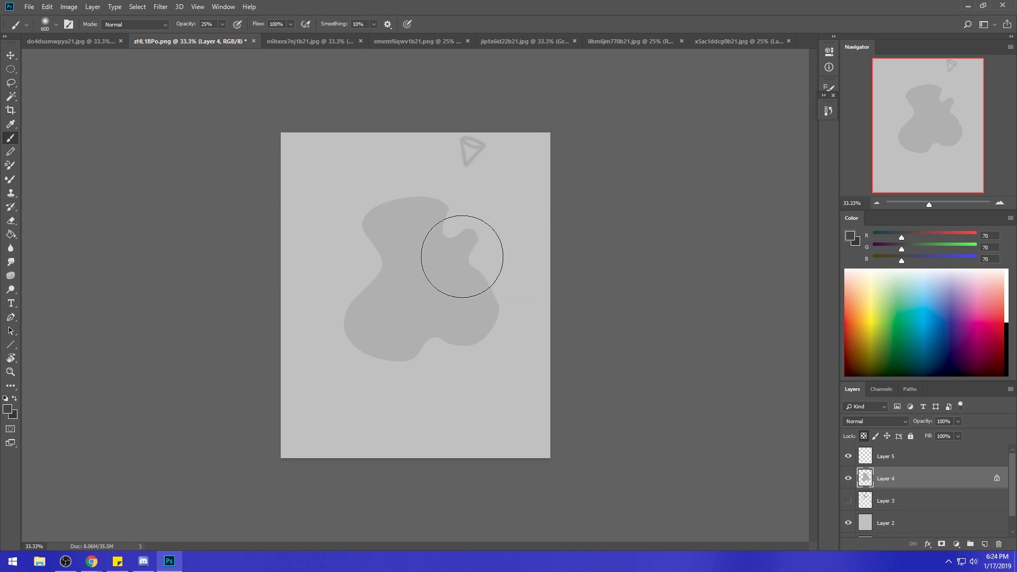
pyautogui.hotkey('ctrl', 'shift', 'alt', 'n')
pyautogui.press('[')
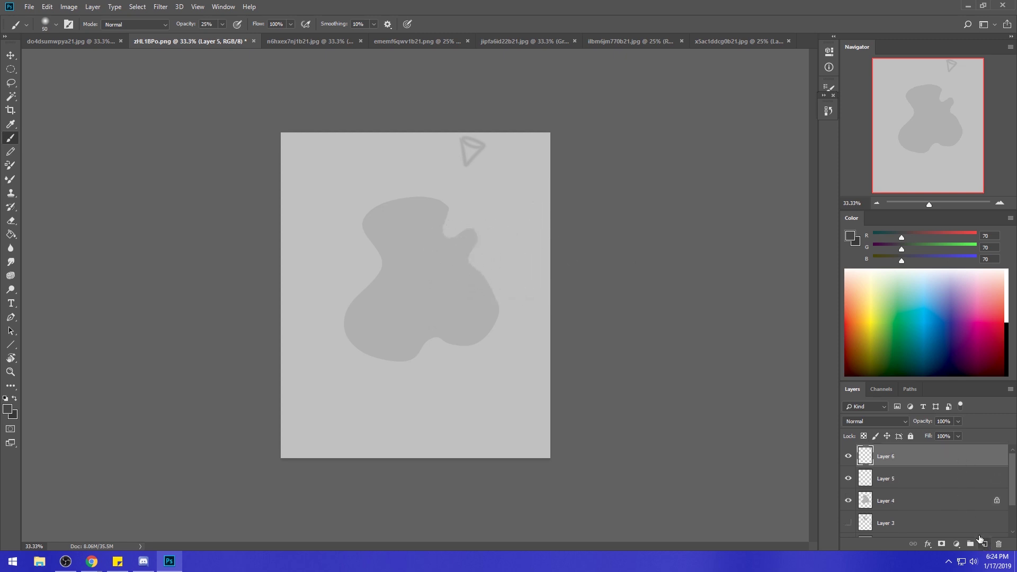
pyautogui.moveTo(455, 203); pyautogui.dragTo(482, 229)
pyautogui.moveTo(512, 300); pyautogui.dragTo(518, 313)
pyautogui.moveTo(471, 355); pyautogui.dragTo(439, 334)
pyautogui.moveTo(402, 366); pyautogui.dragTo(406, 373)
pyautogui.moveTo(333, 310); pyautogui.dragTo(331, 322)
pyautogui.moveTo(377, 263); pyautogui.dragTo(379, 269)
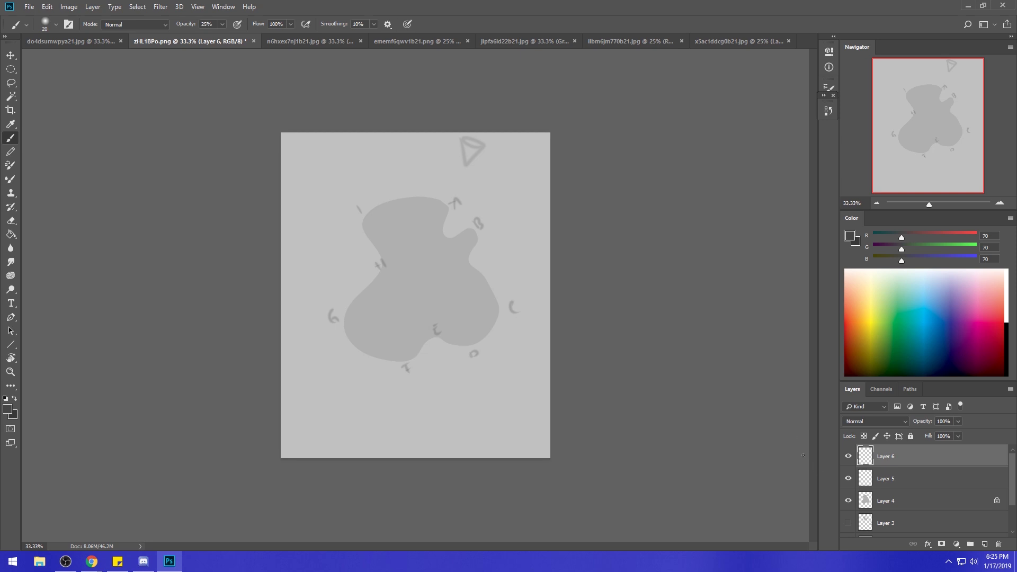
# On Layer 4, draw a curved arc in the silhouette's middle and a diagonal line across it from upper left to lower right.
pyautogui.click(903, 501)
pyautogui.click(848, 479)
pyautogui.click(849, 478)
pyautogui.click(848, 479)
pyautogui.click(849, 479)
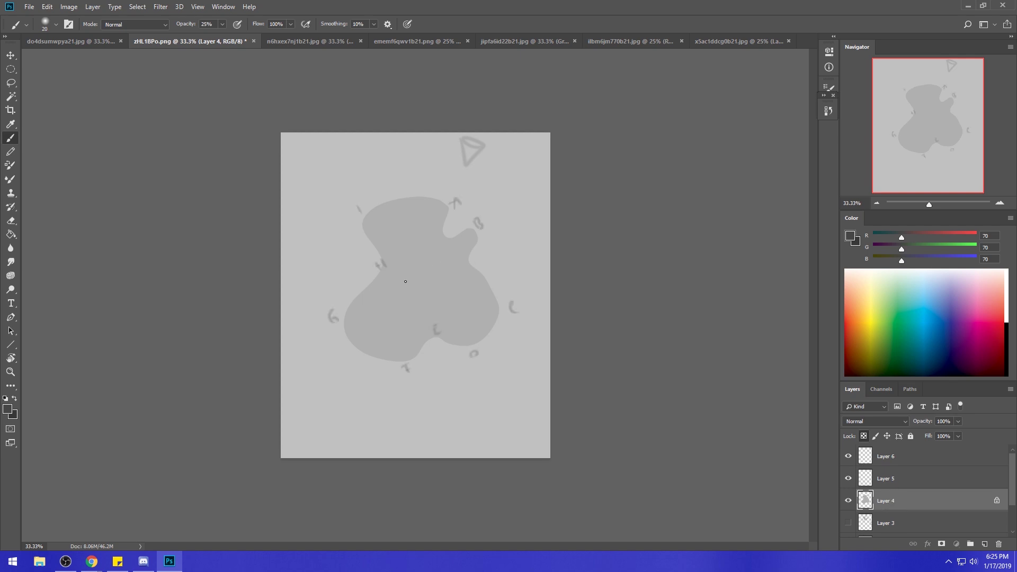
pyautogui.moveTo(406, 255); pyautogui.dragTo(436, 294)
pyautogui.hotkey('ctrl', 'z')
pyautogui.moveTo(406, 255); pyautogui.dragTo(440, 300)
pyautogui.moveTo(362, 221); pyautogui.dragTo(494, 325)
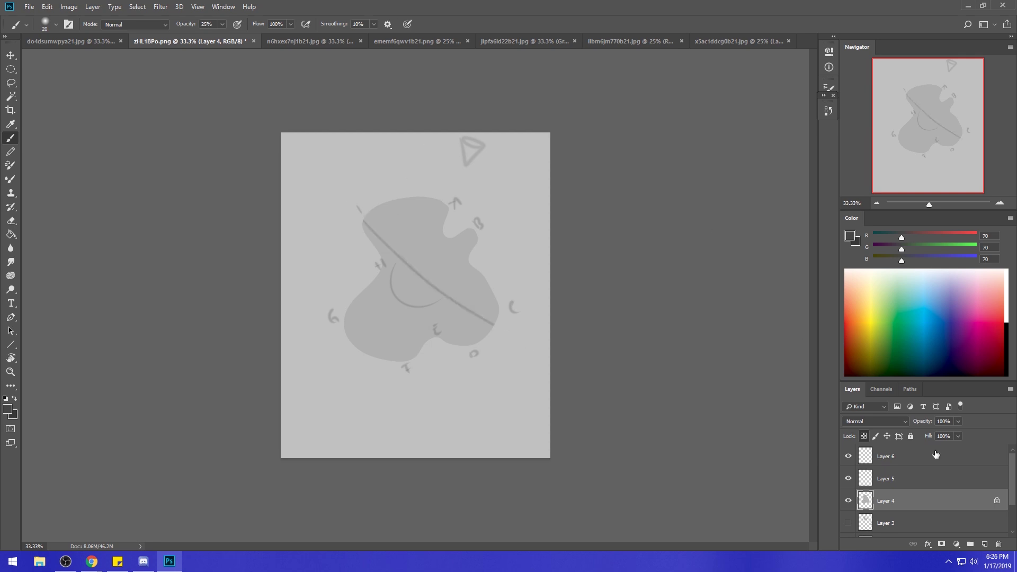
# Add a new layer and draw two arrowed light rays from the cone past the silhouette's sides, marking where they touch.
pyautogui.hotkey('ctrl', 'shift', 'alt', 'n')
pyautogui.moveTo(466, 162)
pyautogui.mouseDown()
pyautogui.moveTo(302, 249)
pyautogui.moveTo(318, 232)
pyautogui.mouseUp()
pyautogui.moveTo(481, 209)
pyautogui.mouseDown()
pyautogui.moveTo(517, 351)
pyautogui.moveTo(526, 316)
pyautogui.mouseUp()
pyautogui.click(499, 307)
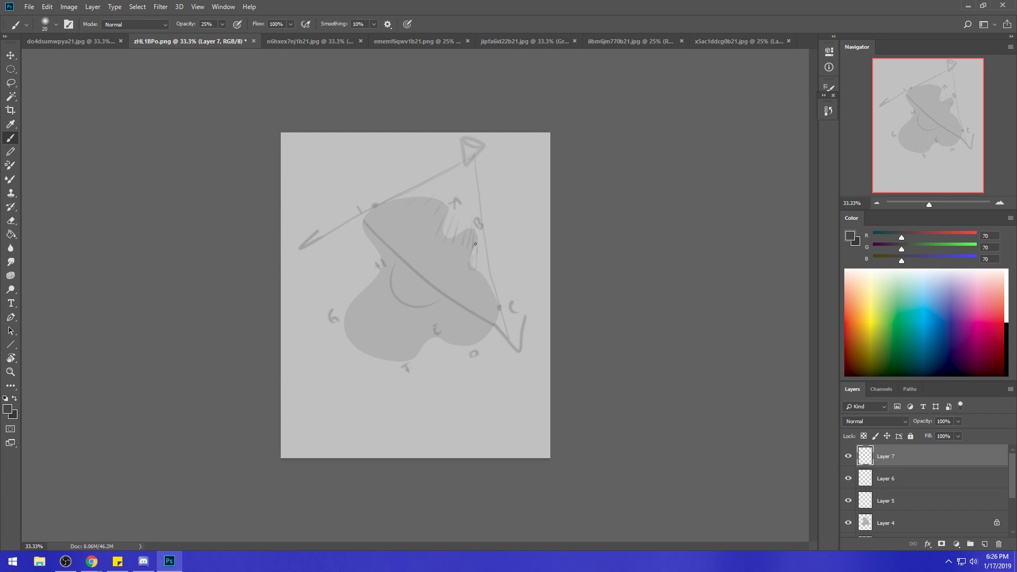
# Hatch the silhouette's lit right edge, then draw a diagonal line from the right contact point and a wavy line beneath it.
pyautogui.moveTo(473, 251); pyautogui.dragTo(472, 267)
pyautogui.moveTo(501, 310)
pyautogui.mouseDown()
pyautogui.moveTo(388, 246)
pyautogui.moveTo(356, 214)
pyautogui.mouseUp()
pyautogui.moveTo(496, 329); pyautogui.dragTo(405, 272)
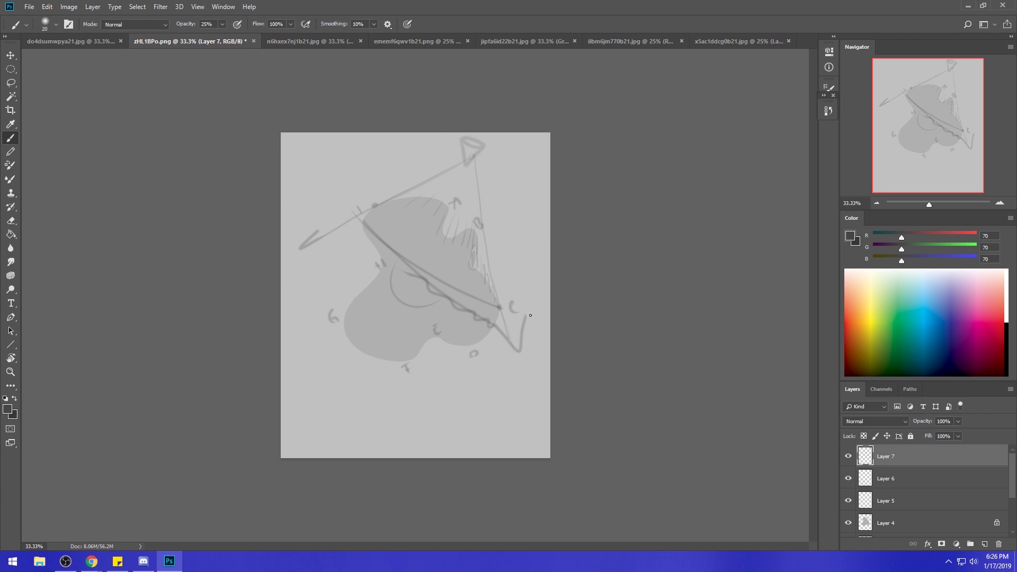
# Outline a wavy elongated shape below the silhouette and sketch arrows curving upward from its right edge.
pyautogui.moveTo(342, 419)
pyautogui.mouseDown()
pyautogui.moveTo(512, 350)
pyautogui.moveTo(346, 442)
pyautogui.moveTo(351, 424)
pyautogui.moveTo(387, 403)
pyautogui.mouseUp()
pyautogui.moveTo(466, 371)
pyautogui.mouseDown()
pyautogui.moveTo(513, 342)
pyautogui.moveTo(506, 371)
pyautogui.mouseUp()
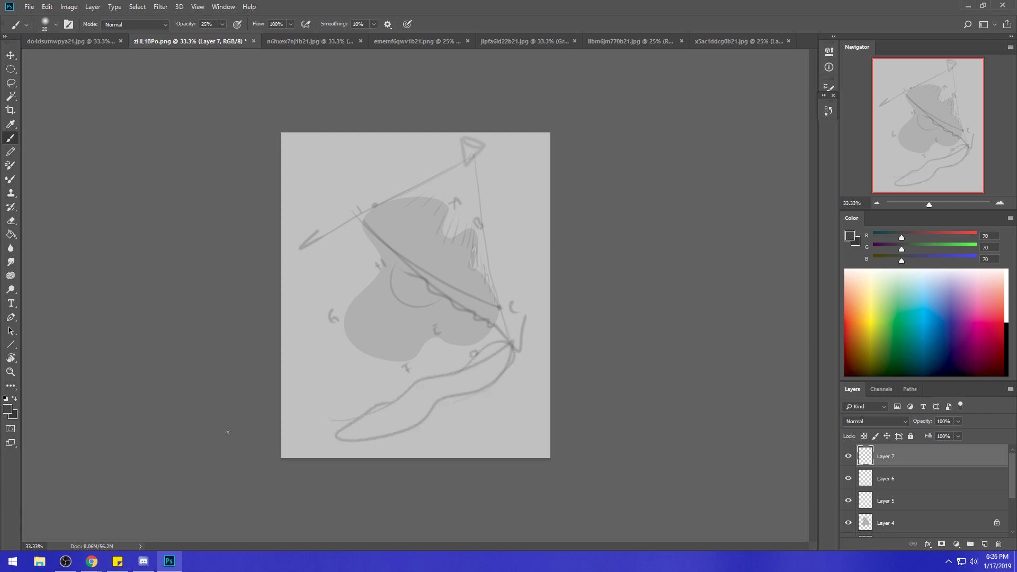
pyautogui.moveTo(499, 233)
pyautogui.mouseDown()
pyautogui.moveTo(527, 239)
pyautogui.moveTo(532, 209)
pyautogui.moveTo(481, 265)
pyautogui.moveTo(487, 312)
pyautogui.moveTo(520, 225)
pyautogui.moveTo(500, 211)
pyautogui.moveTo(474, 318)
pyautogui.moveTo(504, 247)
pyautogui.moveTo(524, 237)
pyautogui.moveTo(507, 353)
pyautogui.mouseUp()
pyautogui.hotkey('ctrl', 'z')
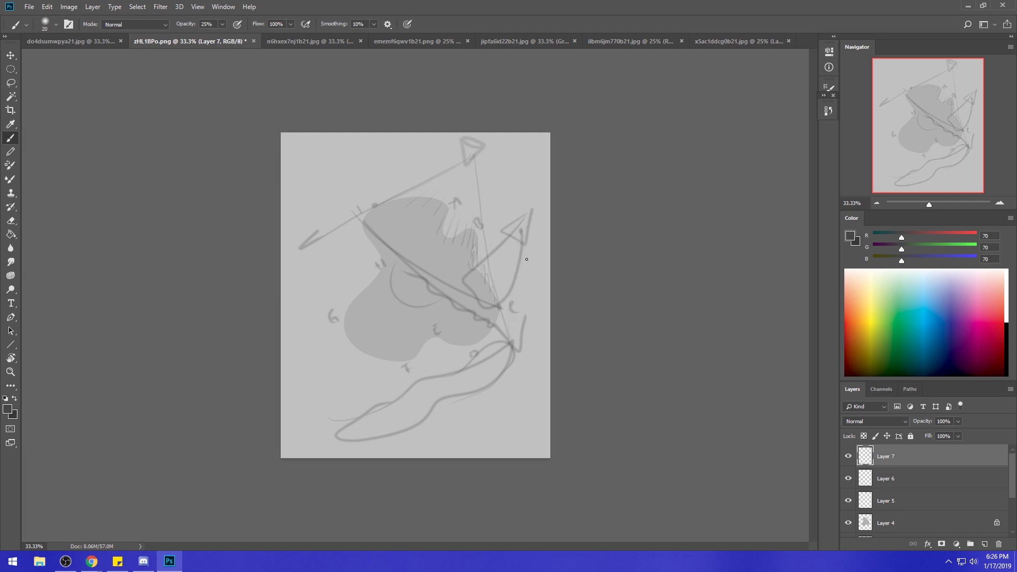
# Draw straight lines on Layer 7 connecting the arrow tip with both ends of the curved lower shape.
pyautogui.moveTo(520, 231); pyautogui.dragTo(513, 371)
pyautogui.keyDown('shift'); pyautogui.click(332, 442); pyautogui.keyUp('shift')
pyautogui.hotkey('ctrl', 'z')
pyautogui.keyDown('shift'); pyautogui.click(522, 231); pyautogui.keyUp('shift')
pyautogui.hotkey('ctrl', 'z')
pyautogui.keyDown('shift'); pyautogui.click(521, 232); pyautogui.keyUp('shift')
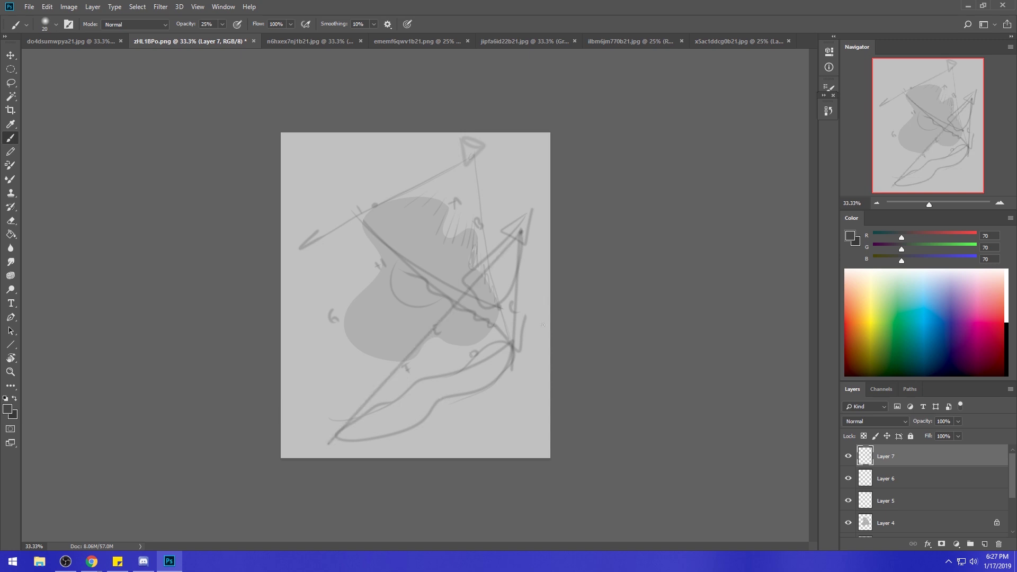
pyautogui.moveTo(513, 349); pyautogui.dragTo(469, 382)
pyautogui.hotkey('ctrl', 'z')
pyautogui.moveTo(531, 252); pyautogui.dragTo(525, 369)
pyautogui.hotkey('ctrl', 'z')
pyautogui.hotkey('ctrl', 'z')
pyautogui.hotkey('ctrl', 'shift', 'z')
pyautogui.hotkey('ctrl', 'shift', 'z')
pyautogui.hotkey('ctrl', 'z')
pyautogui.hotkey('ctrl', 'z')
pyautogui.hotkey('ctrl', 'shift', 'z')
pyautogui.hotkey('ctrl', 'shift', 'z')
pyautogui.hotkey('ctrl', 'z')
# Sketch contour lines inside the curved lower shape and add small loops at its two ends.
pyautogui.moveTo(509, 348)
pyautogui.mouseDown()
pyautogui.moveTo(392, 424)
pyautogui.moveTo(335, 438)
pyautogui.mouseUp()
pyautogui.moveTo(401, 400); pyautogui.dragTo(403, 400)
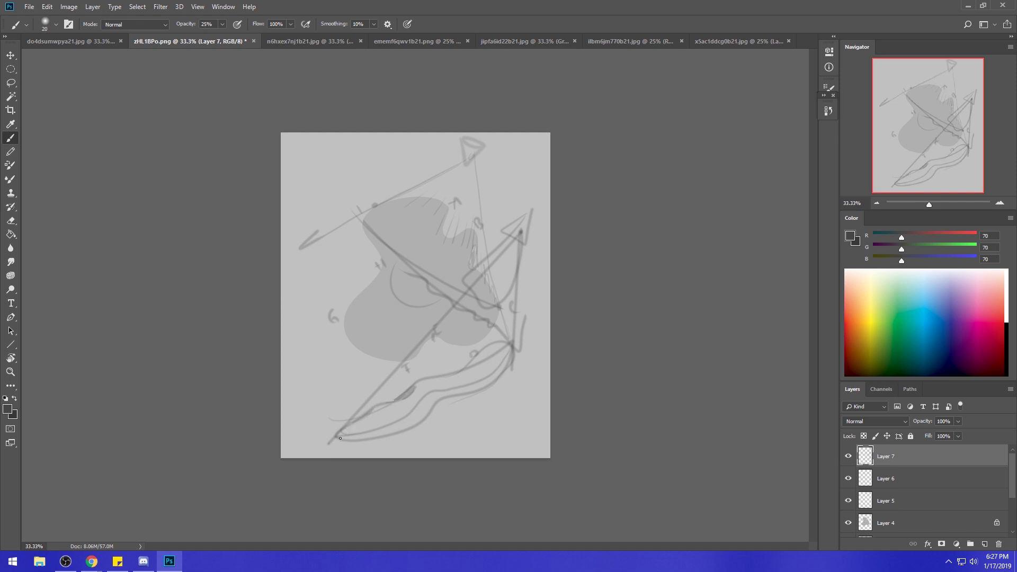
pyautogui.moveTo(507, 353); pyautogui.dragTo(513, 332)
pyautogui.moveTo(333, 436); pyautogui.dragTo(316, 425)
pyautogui.moveTo(464, 373)
pyautogui.mouseDown()
pyautogui.moveTo(487, 369)
pyautogui.moveTo(491, 348)
pyautogui.mouseUp()
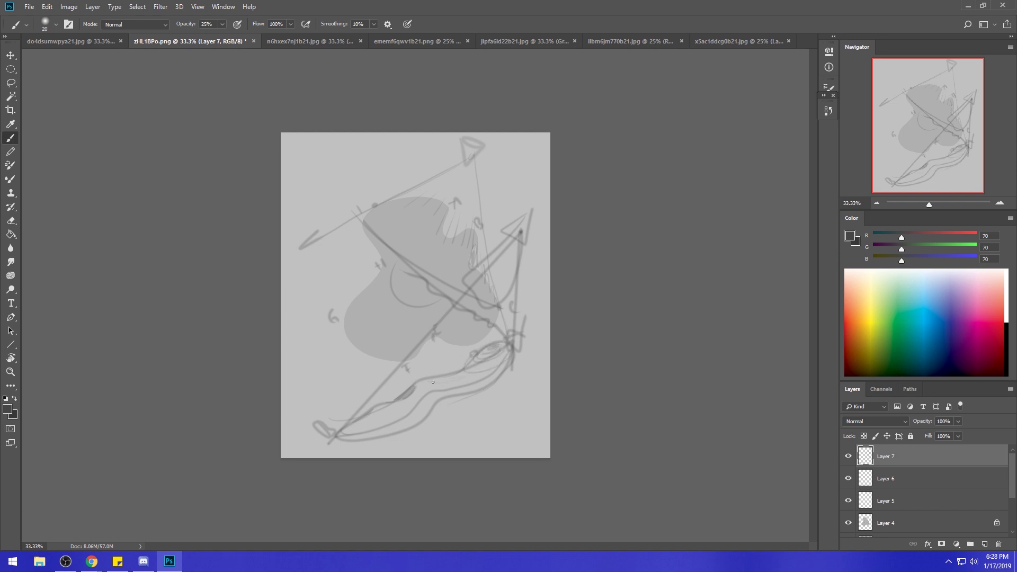
# Sketch flow strokes above the lower shape and a curved arrow down the blob's left side.
pyautogui.moveTo(420, 365)
pyautogui.mouseDown()
pyautogui.moveTo(412, 372)
pyautogui.moveTo(423, 378)
pyautogui.mouseUp()
pyautogui.moveTo(363, 216); pyautogui.dragTo(376, 232)
pyautogui.moveTo(390, 198)
pyautogui.mouseDown()
pyautogui.moveTo(337, 217)
pyautogui.moveTo(368, 273)
pyautogui.moveTo(351, 298)
pyautogui.moveTo(364, 295)
pyautogui.mouseUp()
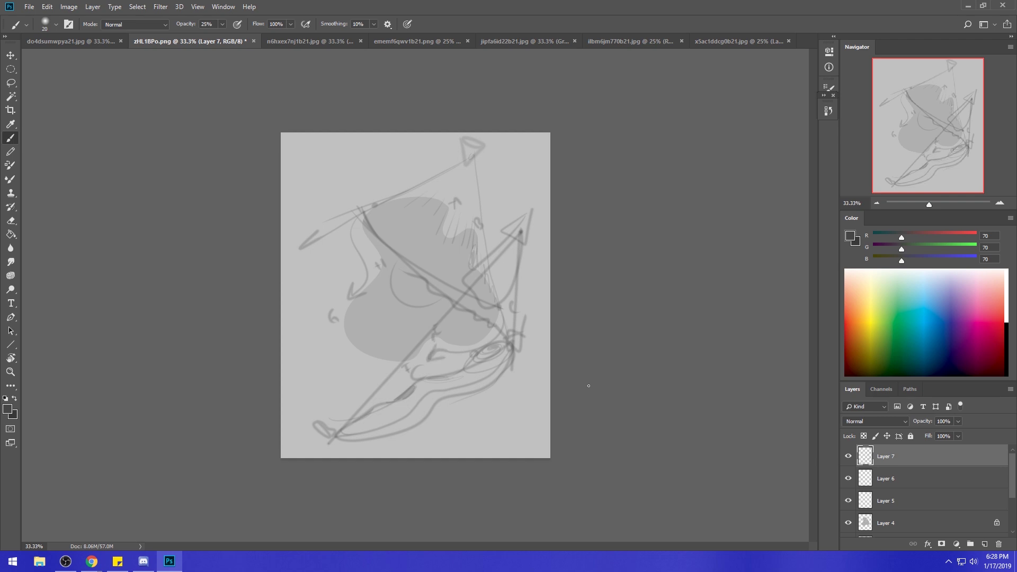
# Delete the three sketch layers, Layer 7, Layer 6 and Layer 5.
pyautogui.click(999, 544)
pyautogui.click(999, 545)
pyautogui.click(1001, 544)
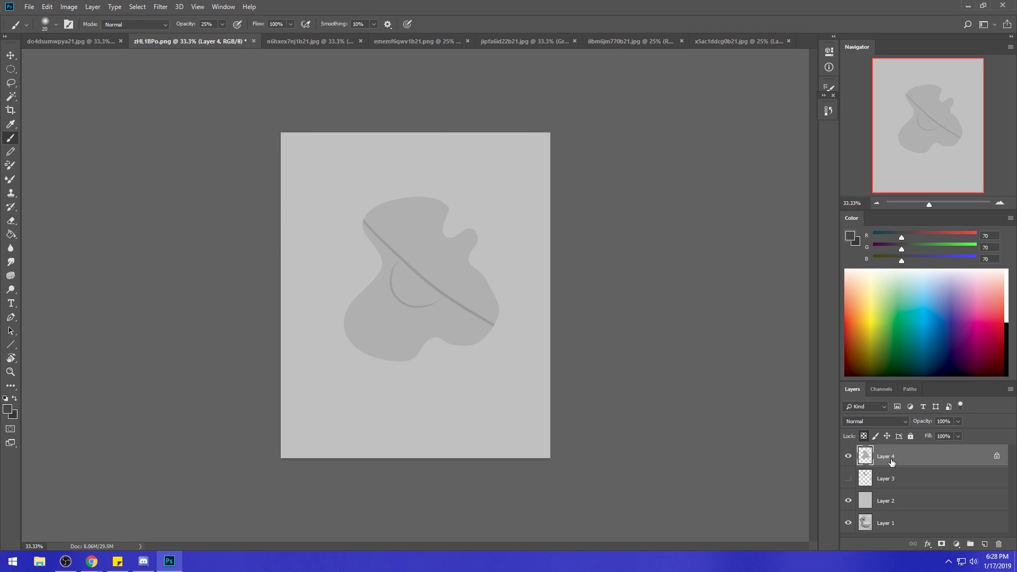
# Paint over the dark lines on Layer 4 with the blob's own gray, using a 1300 px brush at 100% opacity.
pyautogui.keyDown('alt'); pyautogui.click(433, 261); pyautogui.keyUp('alt')
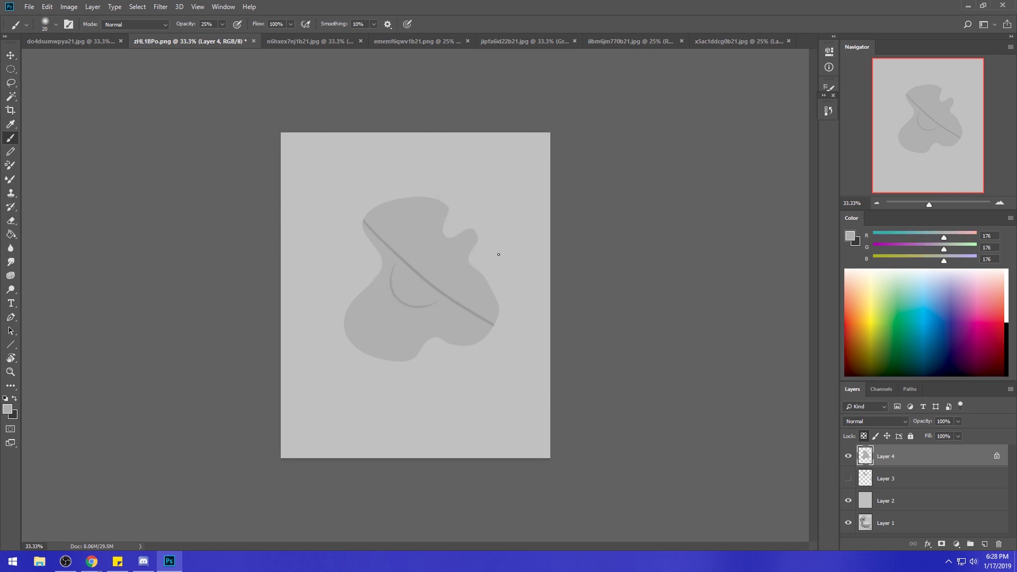
pyautogui.rightClick(484, 252)
pyautogui.click(574, 328)
pyautogui.click(766, 137)
pyautogui.press(']')
pyautogui.press(']')
pyautogui.press(']')
pyautogui.press(']')
pyautogui.press(']')
pyautogui.press(']')
pyautogui.press(']')
pyautogui.press(']')
pyautogui.press(']')
pyautogui.press(']')
pyautogui.press(']')
pyautogui.press(']')
pyautogui.press(']')
pyautogui.press(']')
pyautogui.moveTo(222, 24); pyautogui.dragTo(278, 41)
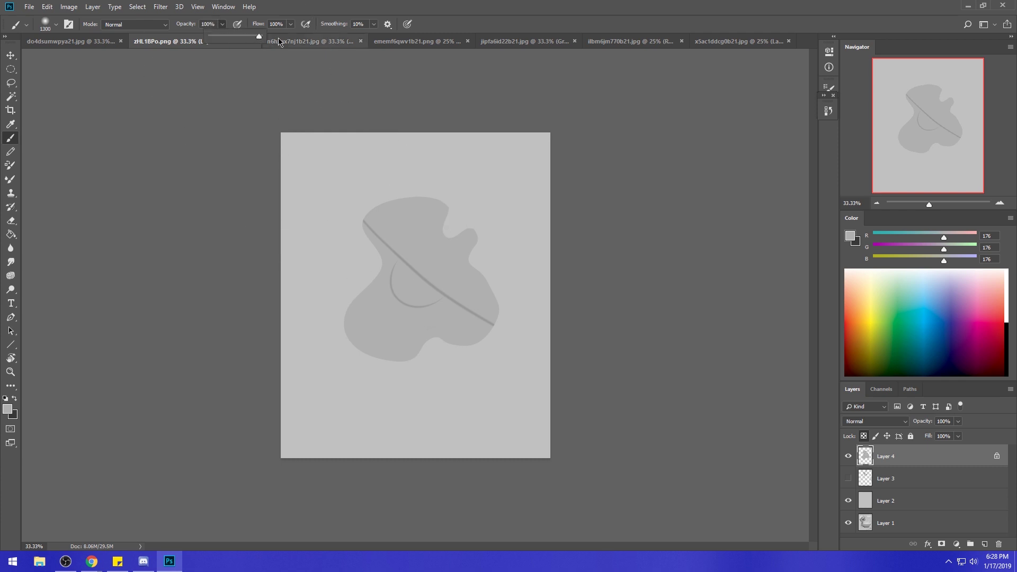
pyautogui.moveTo(400, 276)
pyautogui.mouseDown()
pyautogui.moveTo(407, 230)
pyautogui.moveTo(376, 214)
pyautogui.moveTo(407, 245)
pyautogui.mouseUp()
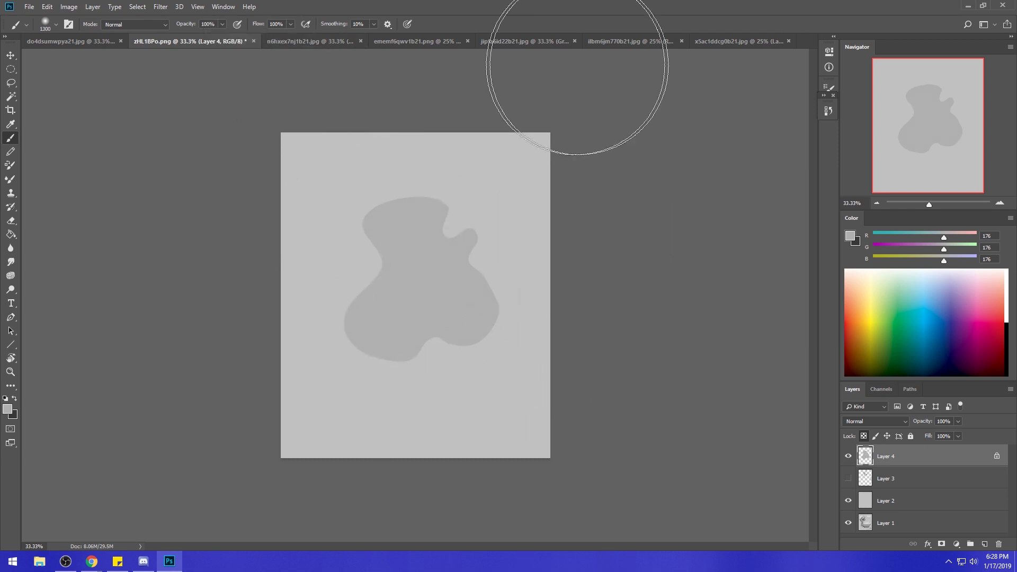
# Shade the blob's left side with gray 7d7d7d, using a 1600 px brush at 43% opacity.
pyautogui.click(850, 236)
pyautogui.moveTo(736, 325); pyautogui.dragTo(724, 350)
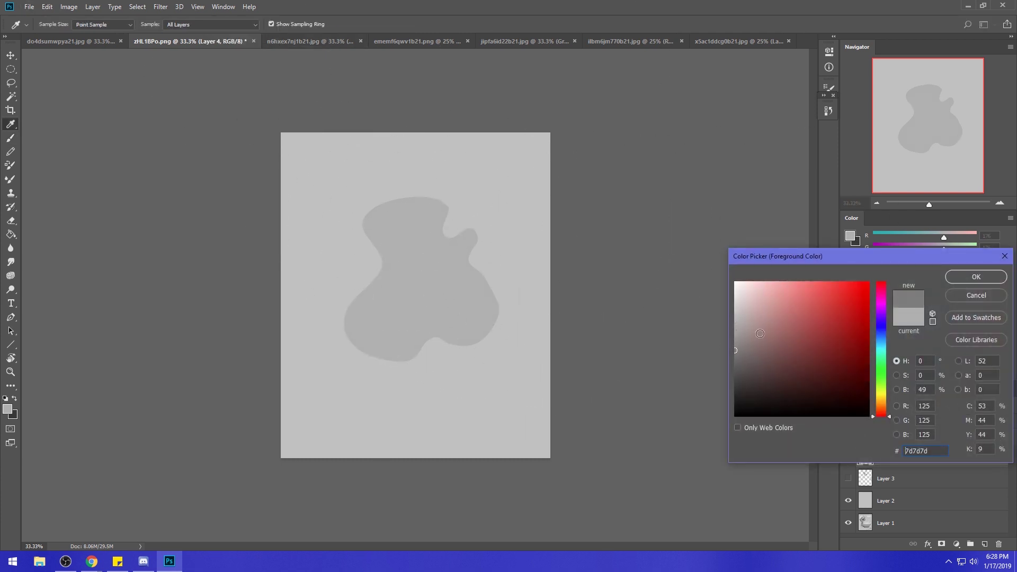
pyautogui.click(976, 277)
pyautogui.click(222, 25)
pyautogui.moveTo(223, 34); pyautogui.dragTo(194, 34)
pyautogui.click(397, 302)
pyautogui.moveTo(295, 272)
pyautogui.mouseDown()
pyautogui.moveTo(455, 352)
pyautogui.moveTo(347, 242)
pyautogui.moveTo(420, 421)
pyautogui.moveTo(341, 261)
pyautogui.mouseUp()
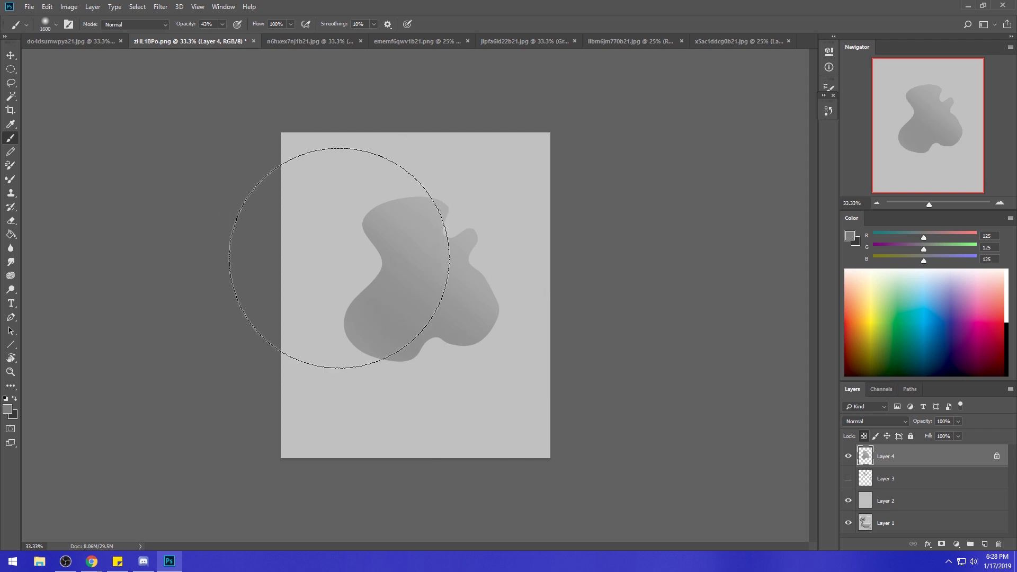
# Lighten the blob's upper and right areas with a sampled light gray and darken the lower-left lobe with a sampled darker gray.
pyautogui.keyDown('alt'); pyautogui.click(429, 188); pyautogui.keyUp('alt')
pyautogui.press('[')
pyautogui.press('[')
pyautogui.press('[')
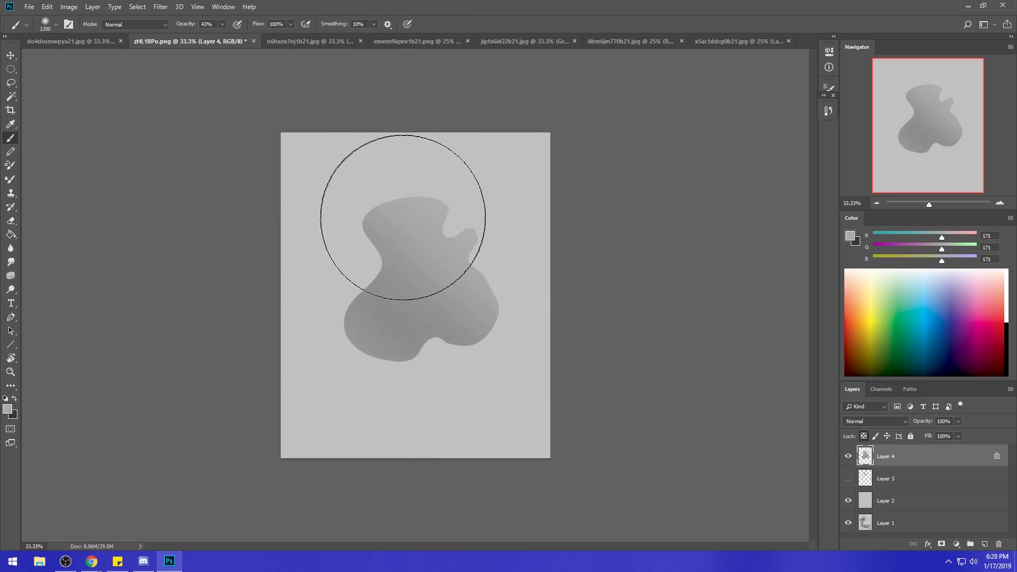
pyautogui.moveTo(390, 205)
pyautogui.mouseDown()
pyautogui.moveTo(511, 312)
pyautogui.moveTo(410, 252)
pyautogui.moveTo(397, 239)
pyautogui.moveTo(520, 324)
pyautogui.moveTo(385, 176)
pyautogui.moveTo(520, 308)
pyautogui.moveTo(416, 210)
pyautogui.moveTo(504, 286)
pyautogui.moveTo(496, 255)
pyautogui.moveTo(541, 243)
pyautogui.mouseUp()
pyautogui.keyDown('alt'); pyautogui.click(385, 308); pyautogui.keyUp('alt')
pyautogui.moveTo(405, 336); pyautogui.dragTo(336, 313)
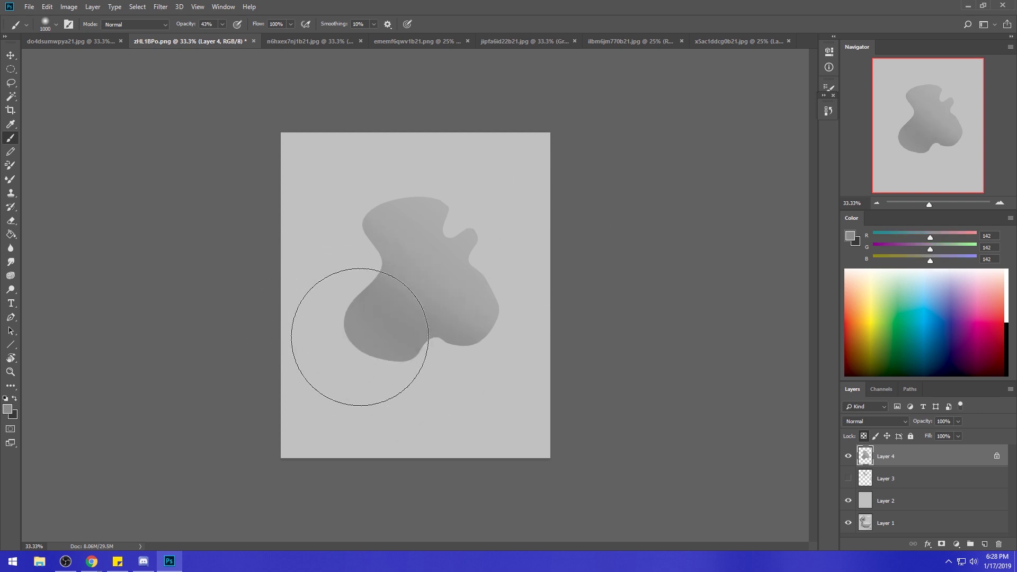
# Blend the light and dark areas across the blob's middle and lower-left lobe with sampled grays and a 400 px brush.
pyautogui.press('[')
pyautogui.press('[')
pyautogui.press('[')
pyautogui.press('[')
pyautogui.press('[')
pyautogui.press('[')
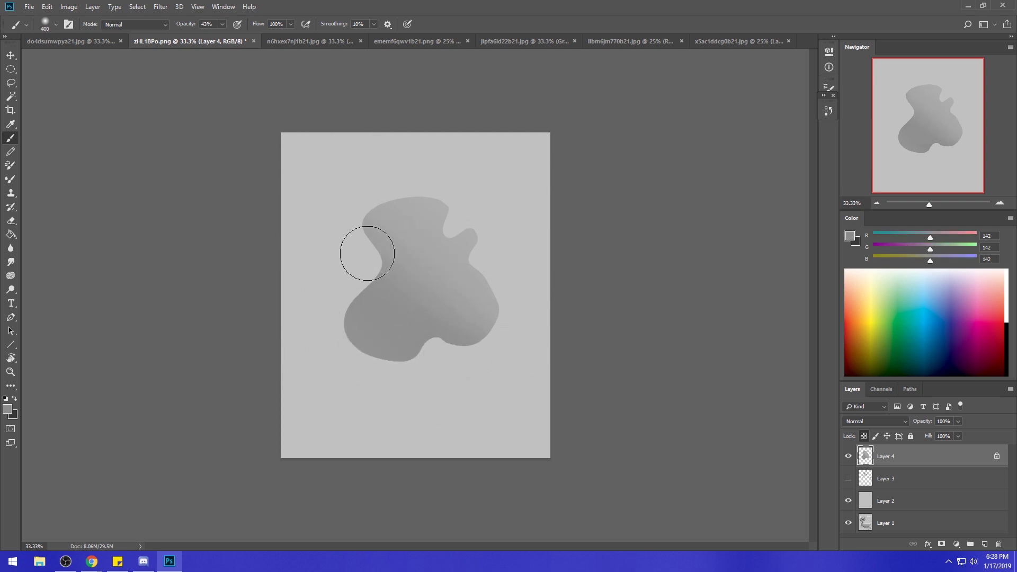
pyautogui.keyDown('alt'); pyautogui.click(416, 274); pyautogui.keyUp('alt')
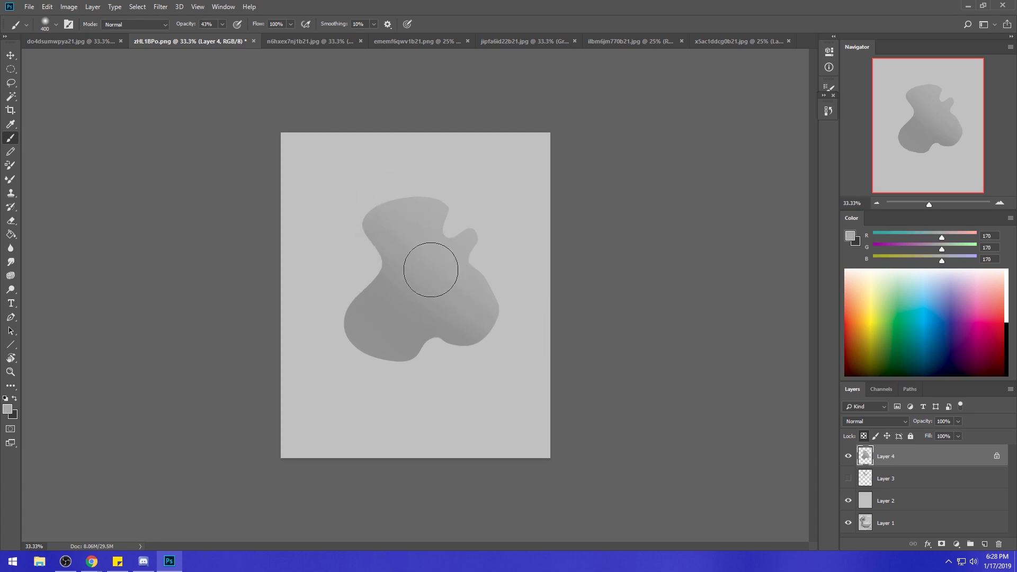
pyautogui.keyDown('alt'); pyautogui.click(411, 278); pyautogui.keyUp('alt')
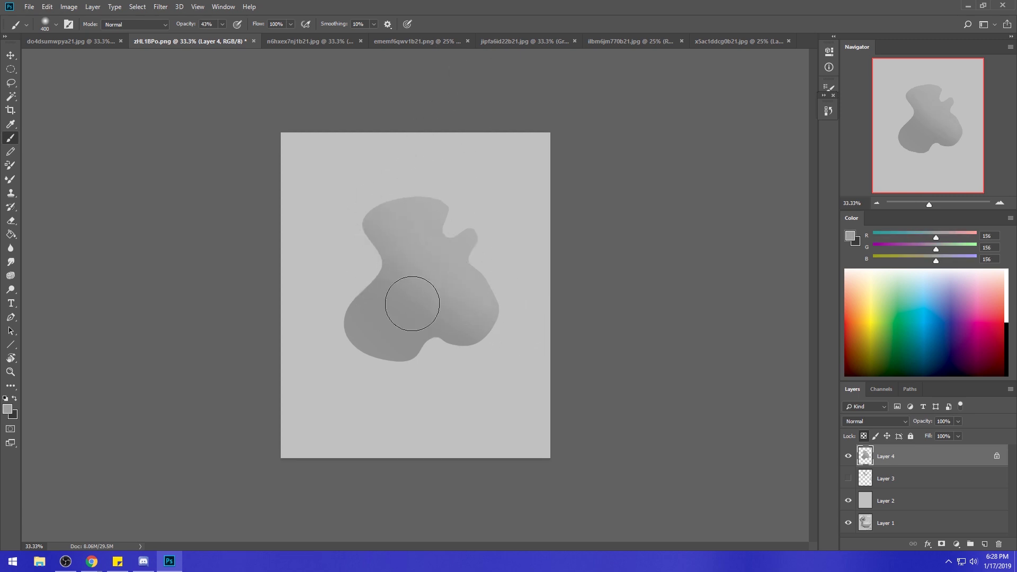
pyautogui.keyDown('alt'); pyautogui.click(398, 288); pyautogui.keyUp('alt')
pyautogui.keyDown('alt'); pyautogui.click(353, 324); pyautogui.keyUp('alt')
# Set the foreground color to dark gray RGB 57 and try darkening the lower-left lobe with an 800 px brush.
pyautogui.click(855, 241)
pyautogui.moveTo(774, 355); pyautogui.dragTo(717, 388)
pyautogui.click(977, 277)
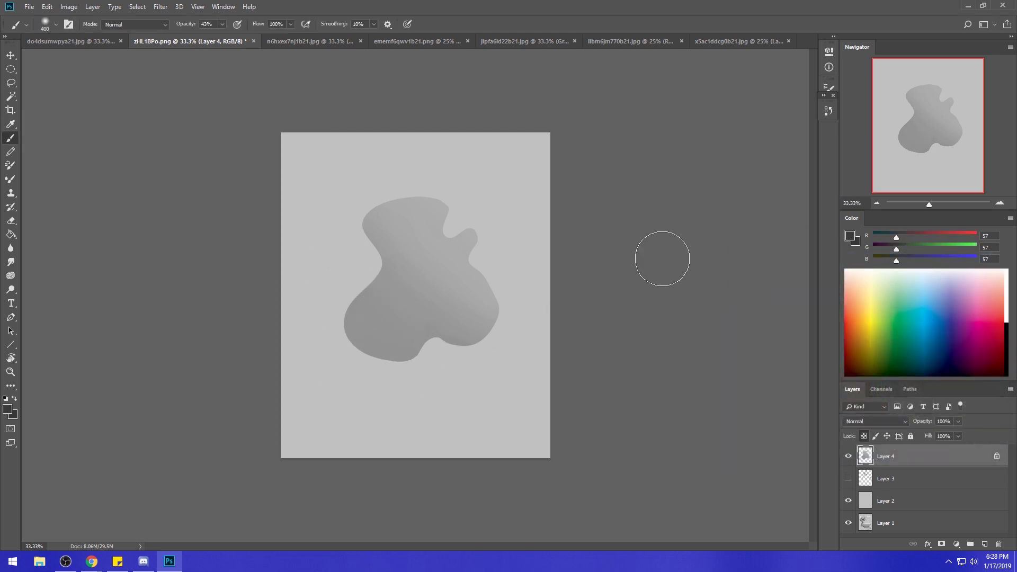
pyautogui.press('[')
pyautogui.press('[')
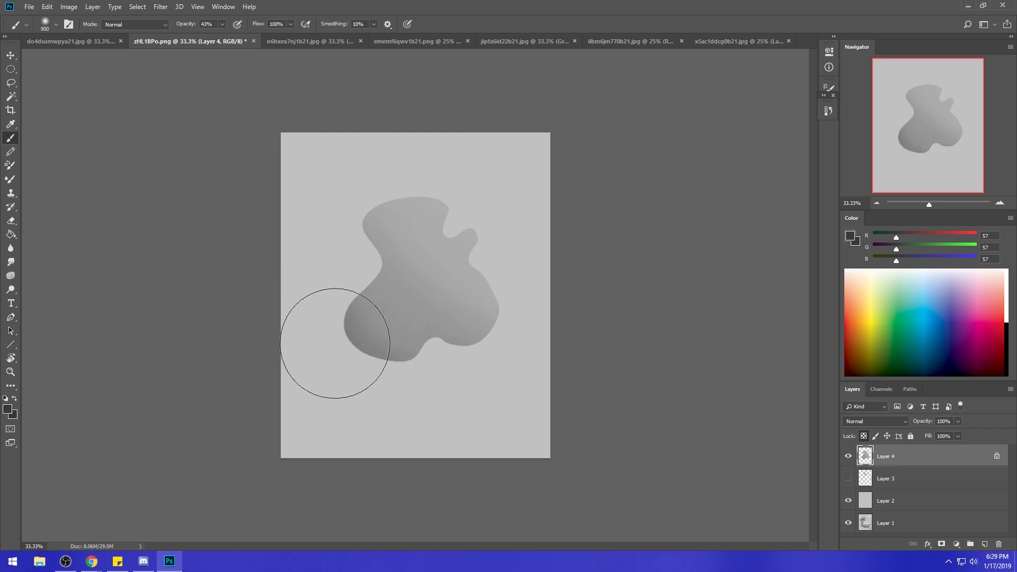
pyautogui.hotkey('ctrl', 'z')
# Lower the brush opacity to 22% and darken the lower-left lobe's outer and bottom edges.
pyautogui.click(222, 24)
pyautogui.moveTo(223, 36); pyautogui.dragTo(212, 36)
pyautogui.moveTo(329, 325); pyautogui.dragTo(375, 370)
pyautogui.press('[')
pyautogui.press('[')
pyautogui.press('[')
pyautogui.press('[')
pyautogui.press('[')
pyautogui.press('[')
pyautogui.moveTo(363, 359); pyautogui.dragTo(345, 351)
# Shade the concave left side of the blob with dark gray, using 900 px and 300 px brushes.
pyautogui.press(']')
pyautogui.press(']')
pyautogui.press(']')
pyautogui.press(']')
pyautogui.press(']')
pyautogui.press(']')
pyautogui.press(']')
pyautogui.press(']')
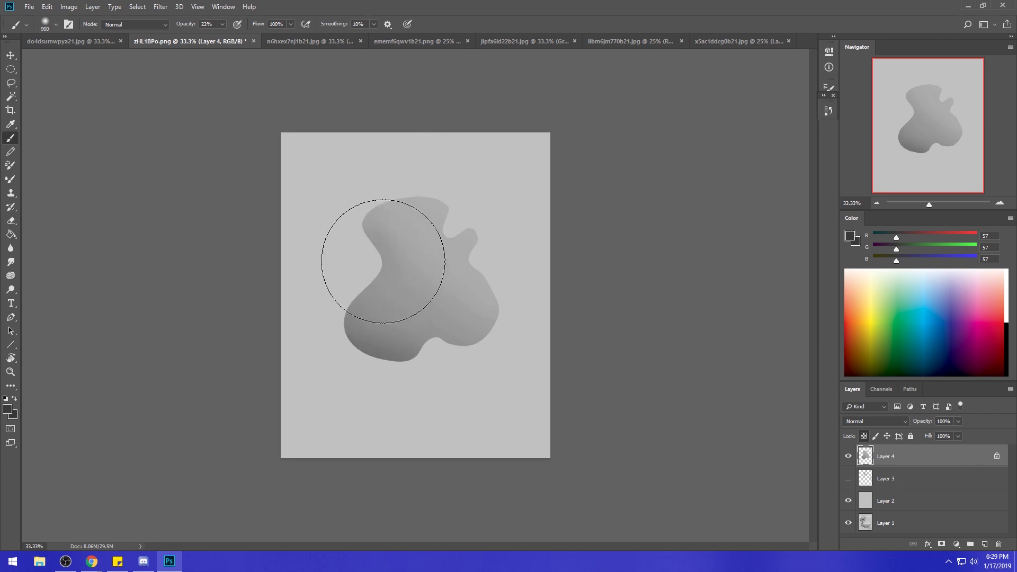
pyautogui.press('[')
pyautogui.press('[')
pyautogui.press('[')
pyautogui.press('[')
pyautogui.press('[')
pyautogui.press('[')
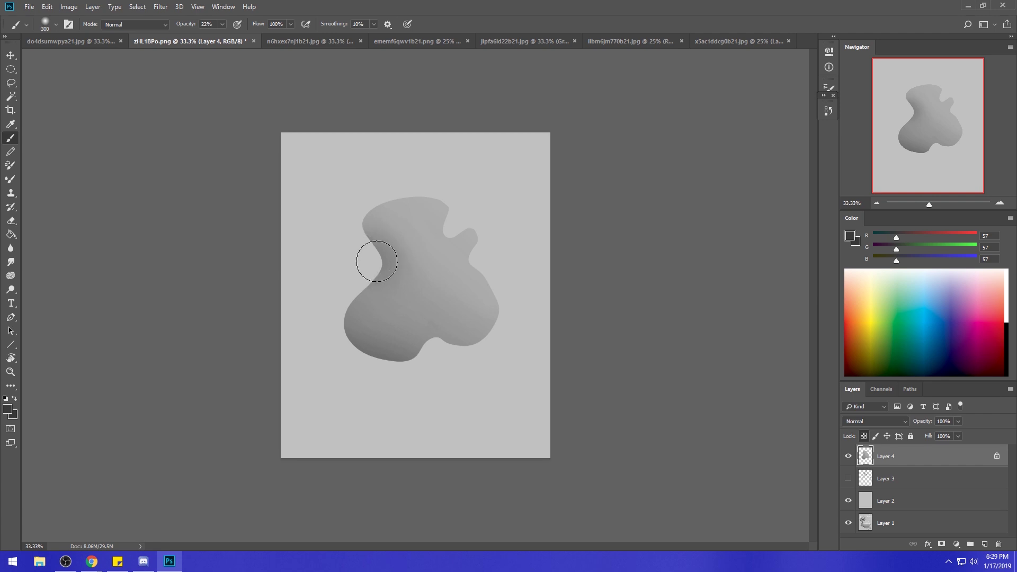
# Shade the blob's underside and right edges with dark gray, using 800 px and 600 px brushes.
pyautogui.press(']')
pyautogui.press(']')
pyautogui.press(']')
pyautogui.press(']')
pyautogui.press(']')
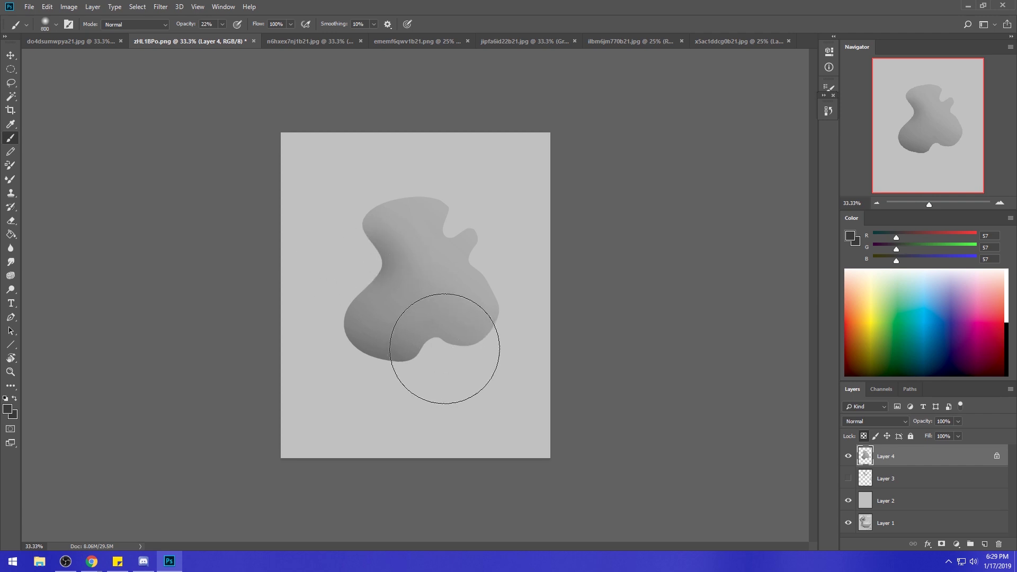
pyautogui.press('[')
pyautogui.press('[')
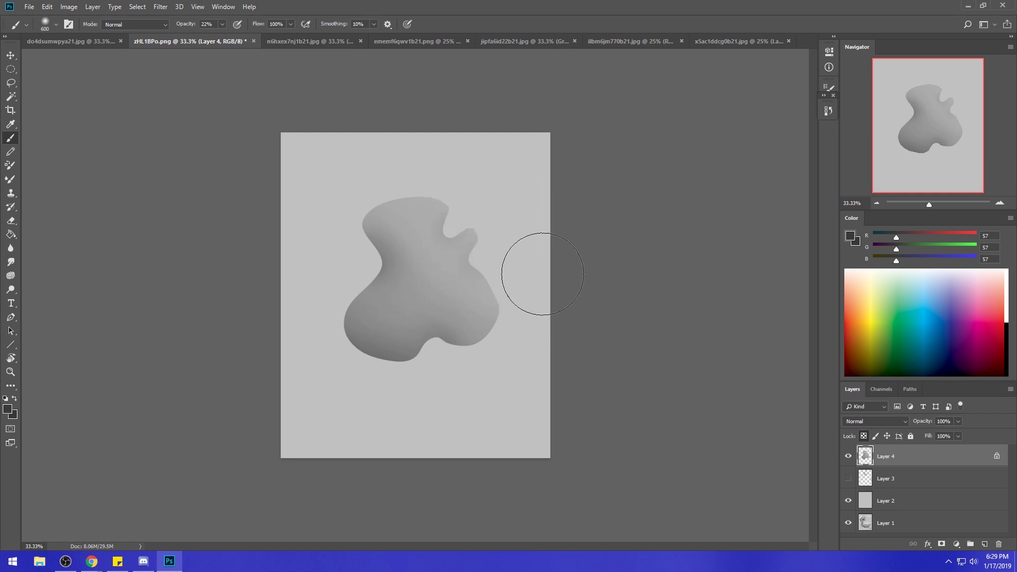
# Set the foreground color to light gray RGB 234 and lighten the area below the notch between the upper lobes.
pyautogui.click(851, 238)
pyautogui.moveTo(757, 307); pyautogui.dragTo(729, 296)
pyautogui.click(975, 278)
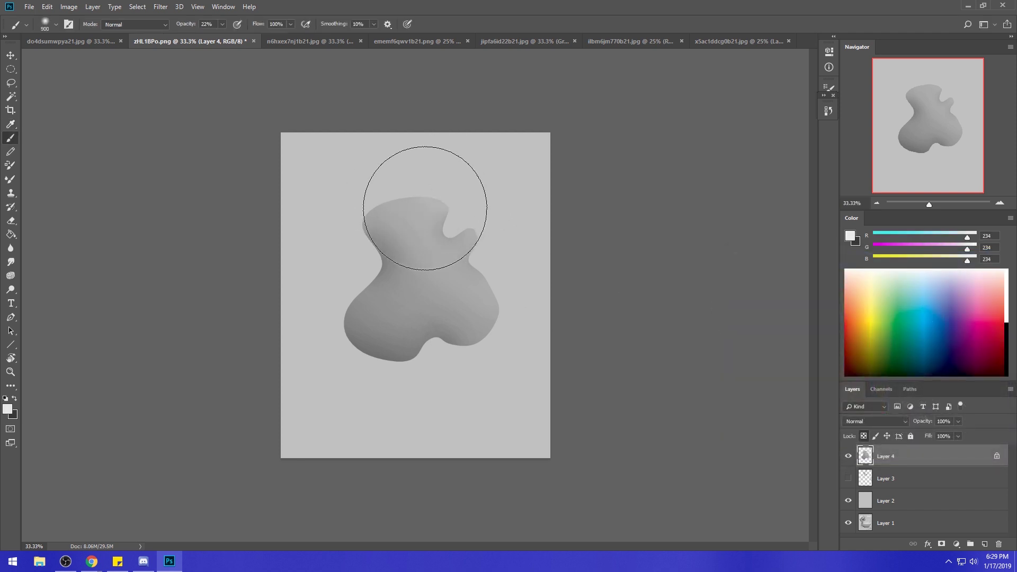
pyautogui.press('[')
pyautogui.press('[')
pyautogui.press('[')
pyautogui.moveTo(432, 238)
pyautogui.mouseDown()
pyautogui.moveTo(477, 284)
pyautogui.moveTo(472, 268)
pyautogui.mouseUp()
# Highlight the blob's upper-right lobes with light gray, using an 800 px brush.
pyautogui.press('[')
pyautogui.moveTo(484, 200); pyautogui.dragTo(435, 191)
pyautogui.hotkey('ctrl', 'z')
pyautogui.press(']')
pyautogui.press(']')
pyautogui.press(']')
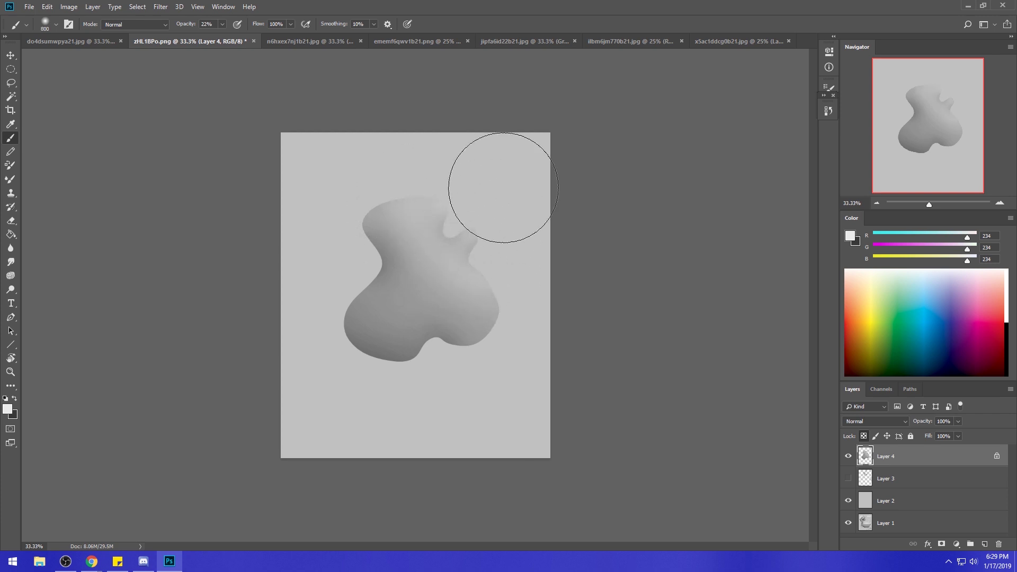
# Blend the top edge of the upper lobe with light grays sampled from around it.
pyautogui.press('alt')
pyautogui.keyDown('alt'); pyautogui.click(392, 202); pyautogui.keyUp('alt')
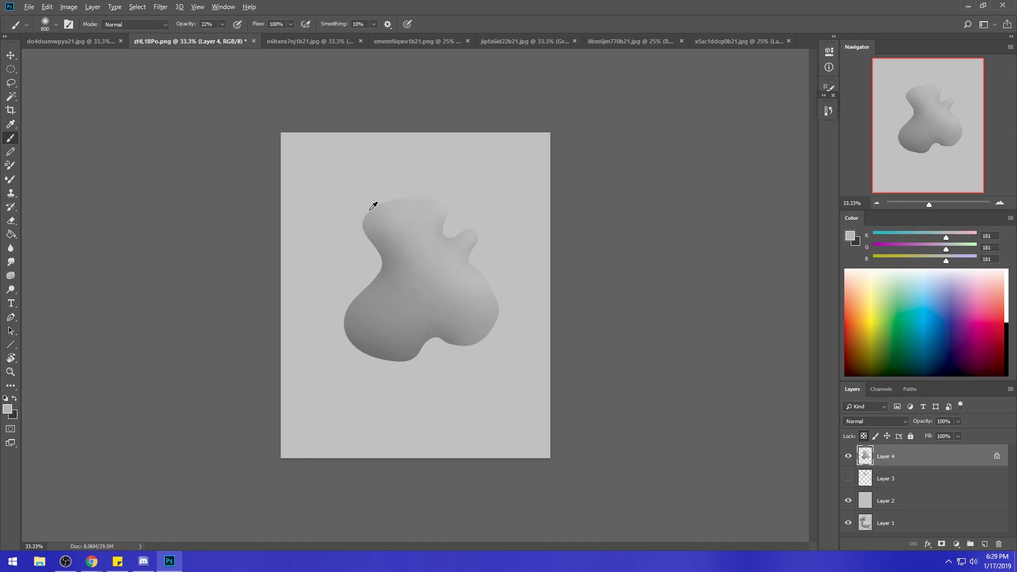
pyautogui.keyDown('alt'); pyautogui.click(447, 190); pyautogui.keyUp('alt')
pyautogui.press('alt')
pyautogui.keyDown('alt'); pyautogui.click(397, 186); pyautogui.keyUp('alt')
# Blend the shading on the blob's right side and lower-right lobe with sampled grays and a 400 px brush.
pyautogui.scroll(-3, 531, 336)
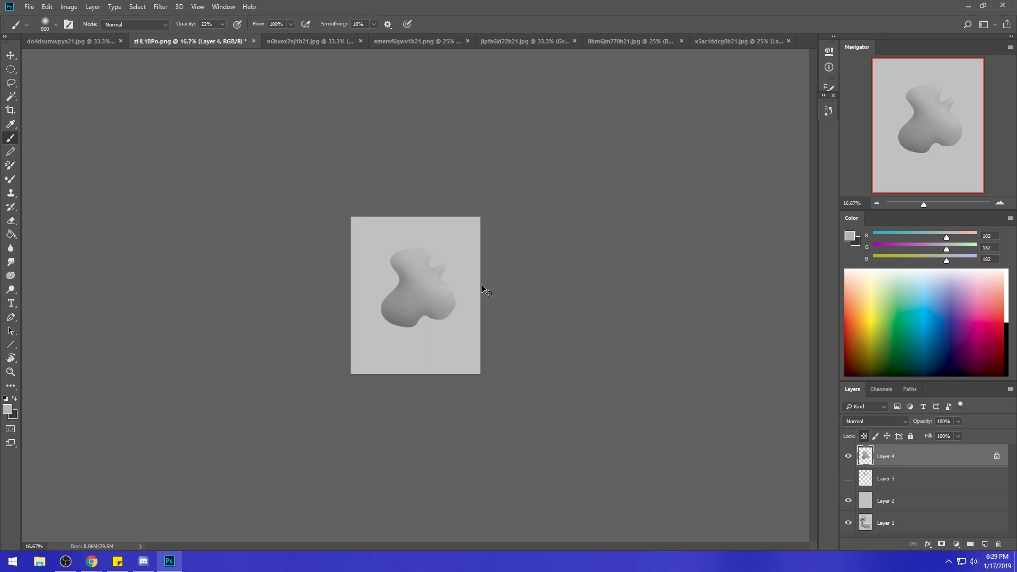
pyautogui.keyDown('alt'); pyautogui.click(434, 281); pyautogui.keyUp('alt')
pyautogui.moveTo(447, 299); pyautogui.dragTo(447, 285)
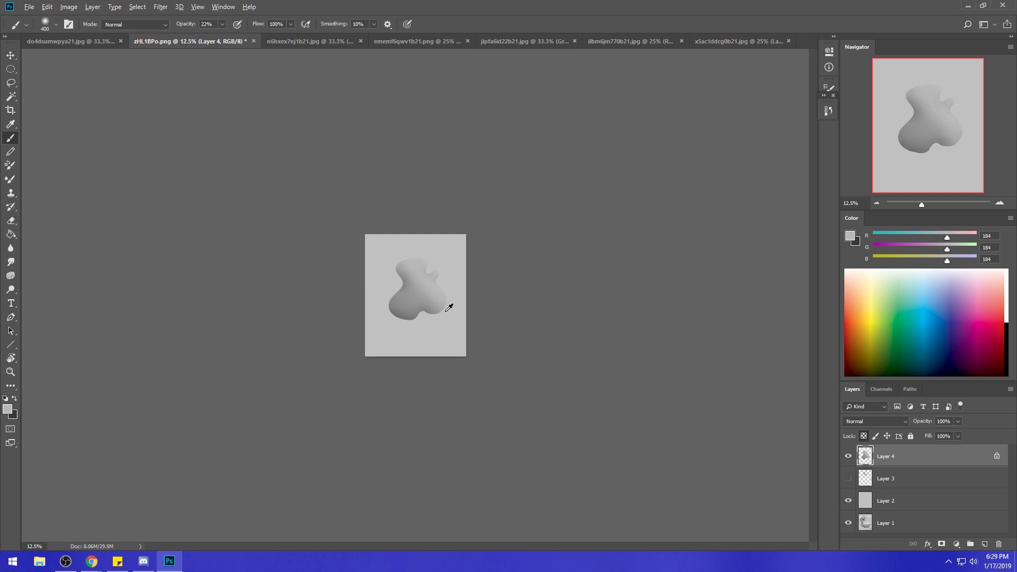
pyautogui.keyDown('alt'); pyautogui.click(451, 300); pyautogui.keyUp('alt')
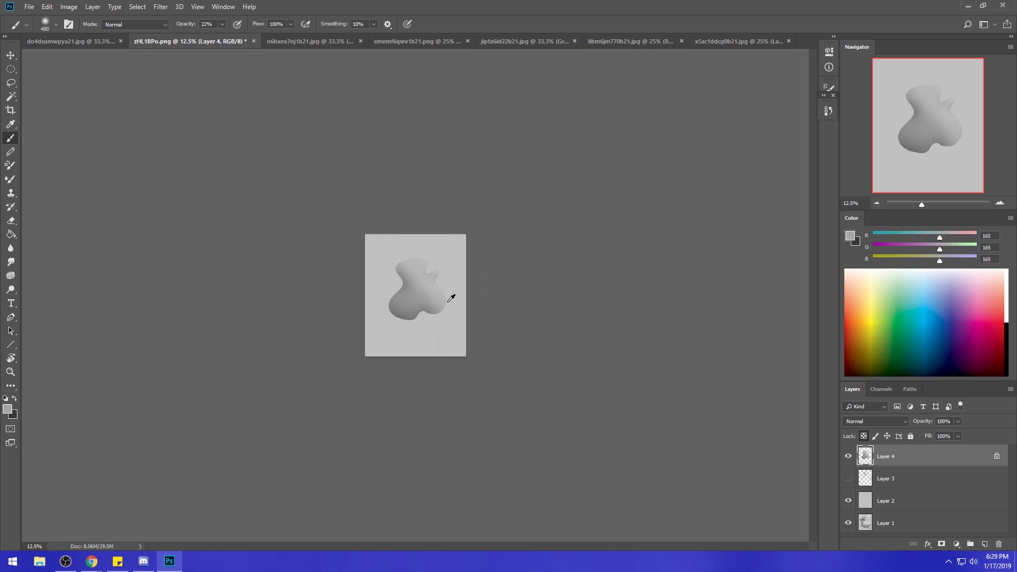
pyautogui.keyDown('alt'); pyautogui.click(451, 299); pyautogui.keyUp('alt')
pyautogui.keyDown('alt'); pyautogui.click(436, 304); pyautogui.keyUp('alt')
pyautogui.keyDown('alt'); pyautogui.click(424, 288); pyautogui.keyUp('alt')
pyautogui.keyDown('alt'); pyautogui.click(442, 301); pyautogui.keyUp('alt')
pyautogui.keyDown('alt'); pyautogui.click(428, 302); pyautogui.keyUp('alt')
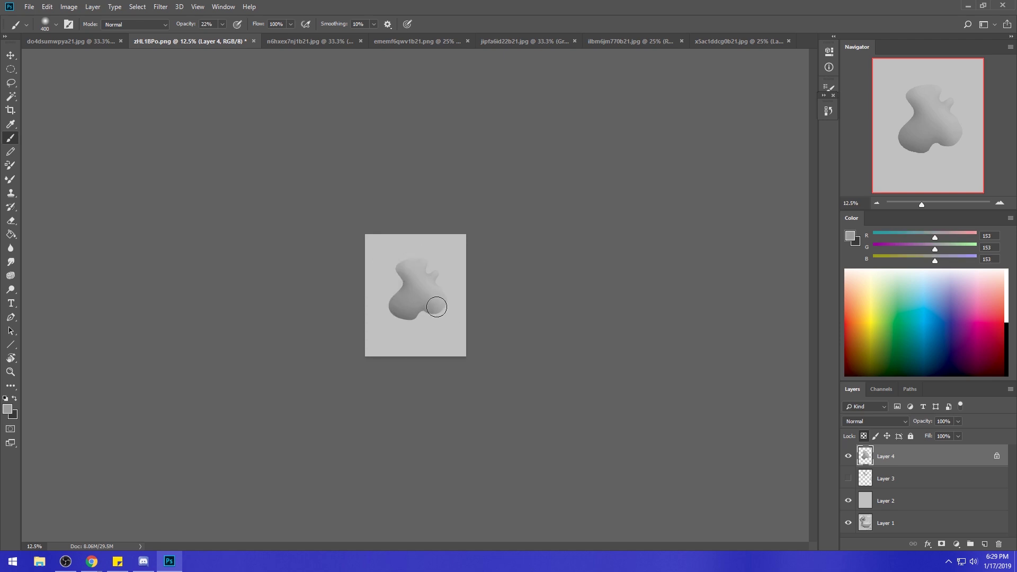
# Smooth the tones between the blob's middle and upper lobes with sampled grays.
pyautogui.keyDown('alt'); pyautogui.click(437, 280); pyautogui.keyUp('alt')
pyautogui.keyDown('alt'); pyautogui.click(428, 296); pyautogui.keyUp('alt')
pyautogui.keyDown('alt'); pyautogui.click(407, 278); pyautogui.keyUp('alt')
pyautogui.keyDown('alt'); pyautogui.click(427, 271); pyautogui.keyUp('alt')
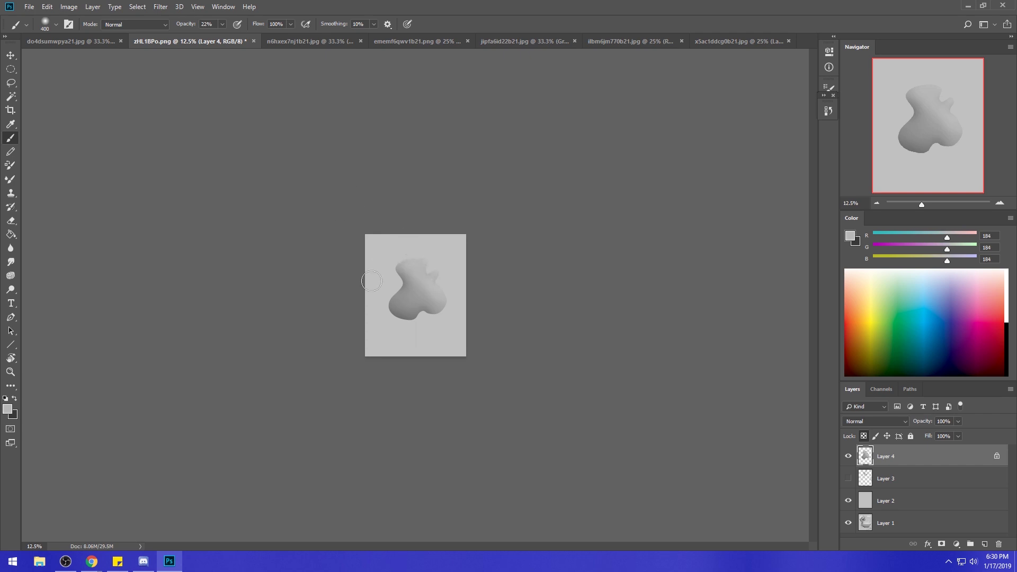
# Lighten the center of the lower-left lobe with light gray RGB 184 and a larger brush.
pyautogui.press(']')
pyautogui.press(']')
pyautogui.press(']')
pyautogui.press('[')
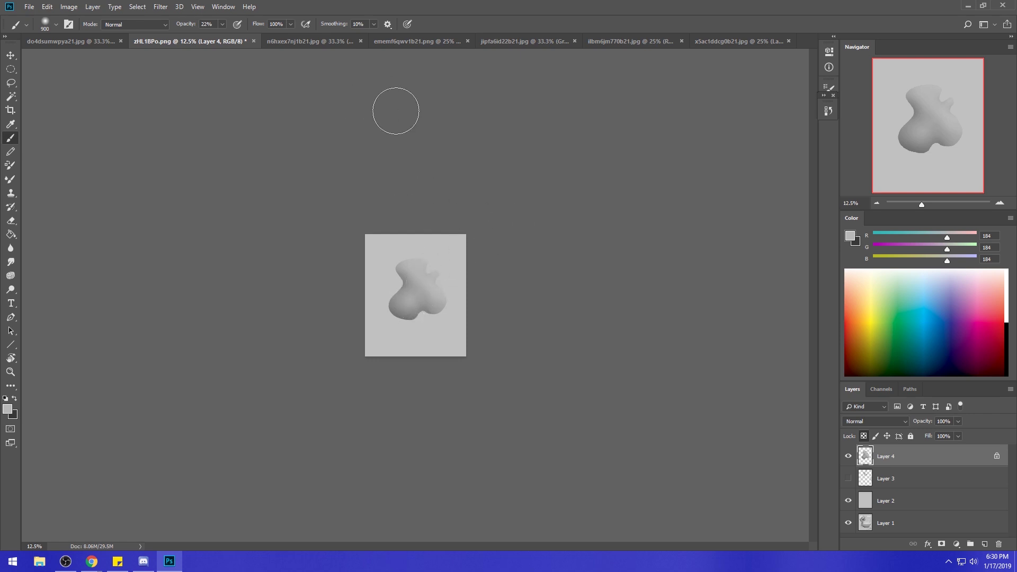
# Blend the blob's middle ridge with sampled grays, using a 900 px brush.
pyautogui.keyDown('alt'); pyautogui.click(426, 295); pyautogui.keyUp('alt')
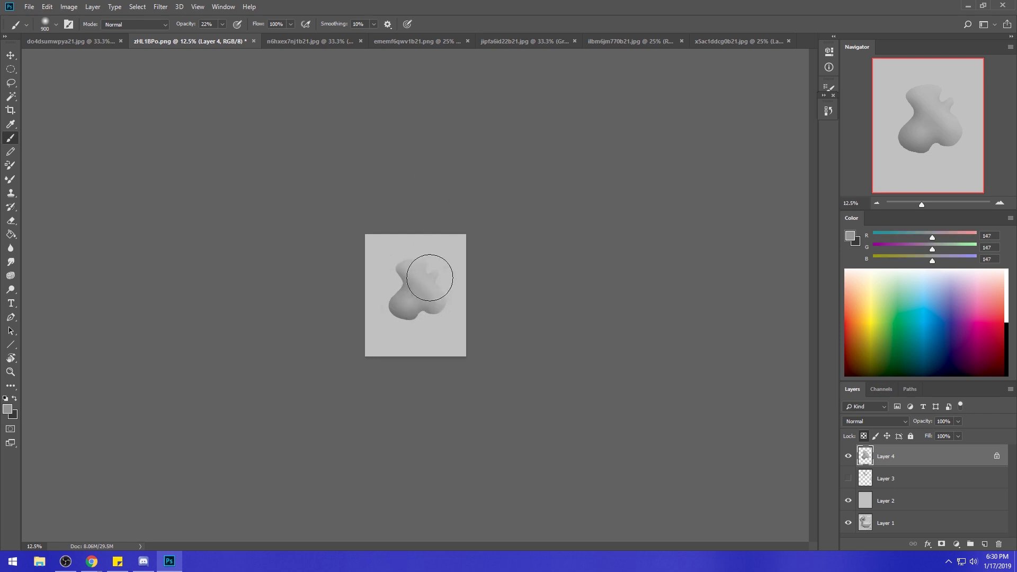
pyautogui.keyDown('alt'); pyautogui.click(410, 282); pyautogui.keyUp('alt')
pyautogui.keyDown('alt'); pyautogui.click(436, 289); pyautogui.keyUp('alt')
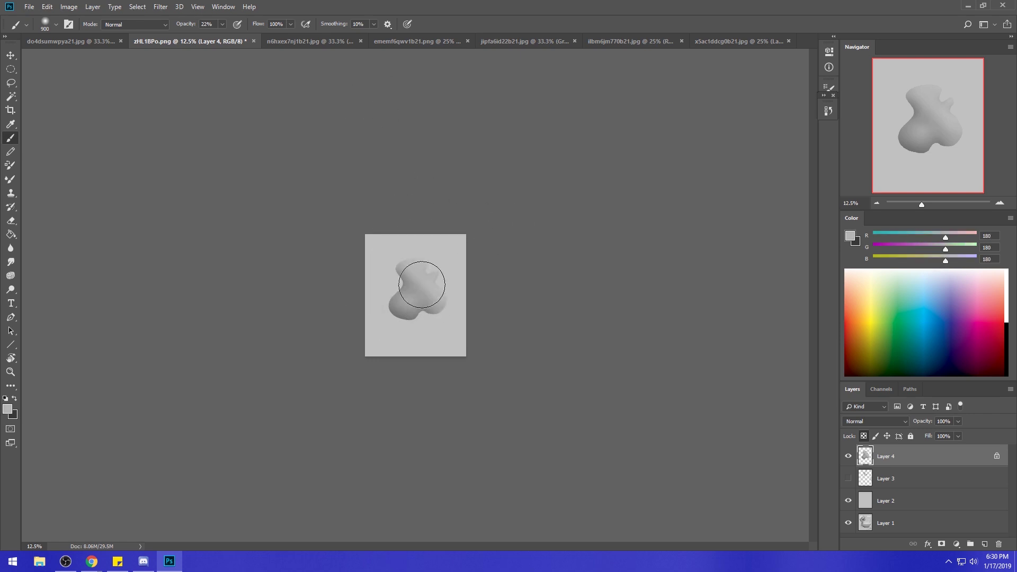
# Darken the edges of the lower lobes with dark grays sampled from the blob's bottom areas.
pyautogui.keyDown('alt'); pyautogui.click(435, 307); pyautogui.keyUp('alt')
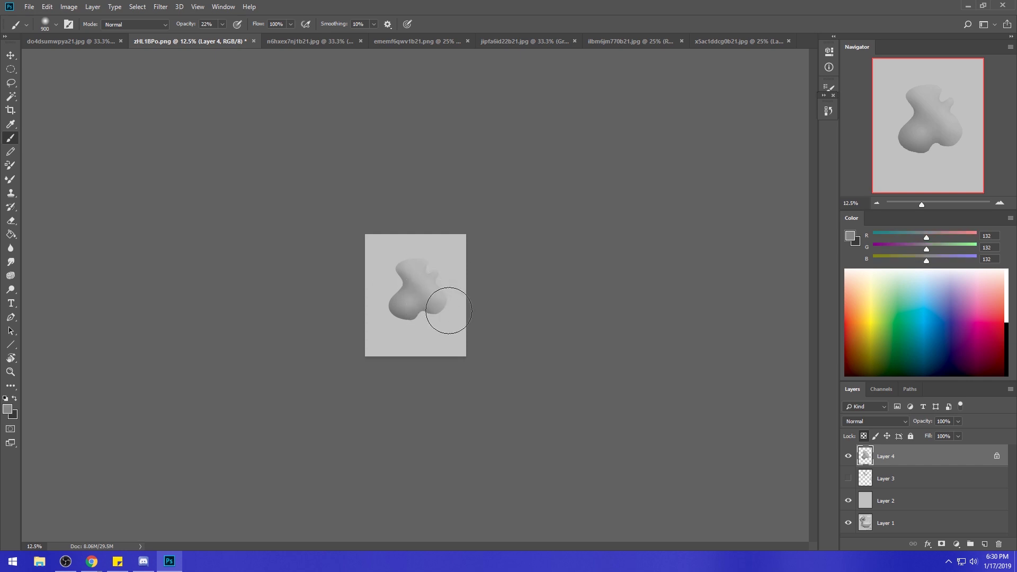
pyautogui.keyDown('alt'); pyautogui.click(407, 315); pyautogui.keyUp('alt')
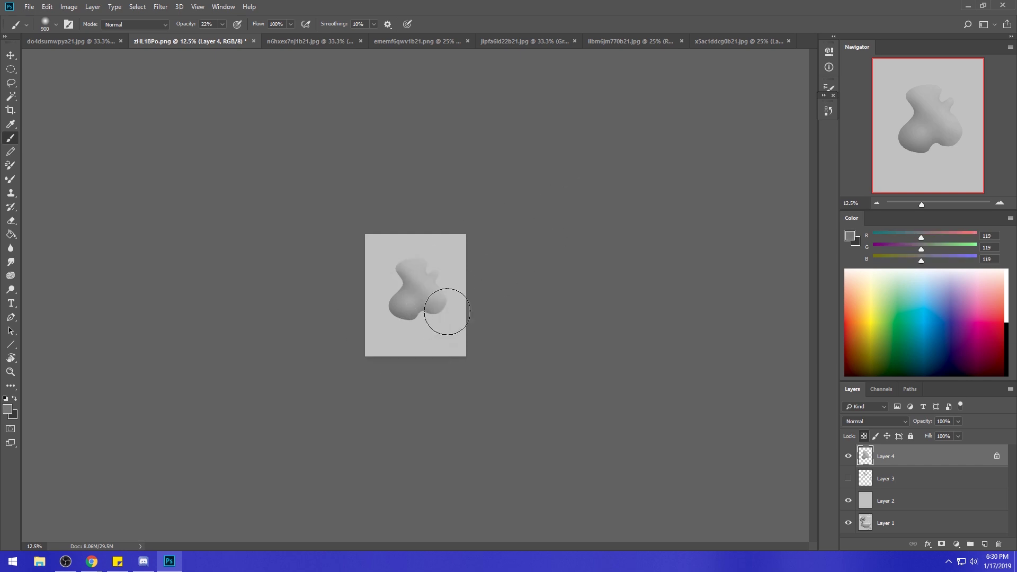
pyautogui.keyDown('alt'); pyautogui.click(397, 314); pyautogui.keyUp('alt')
pyautogui.press(']')
pyautogui.press(']')
pyautogui.press(']')
pyautogui.hotkey('ctrl', '+')
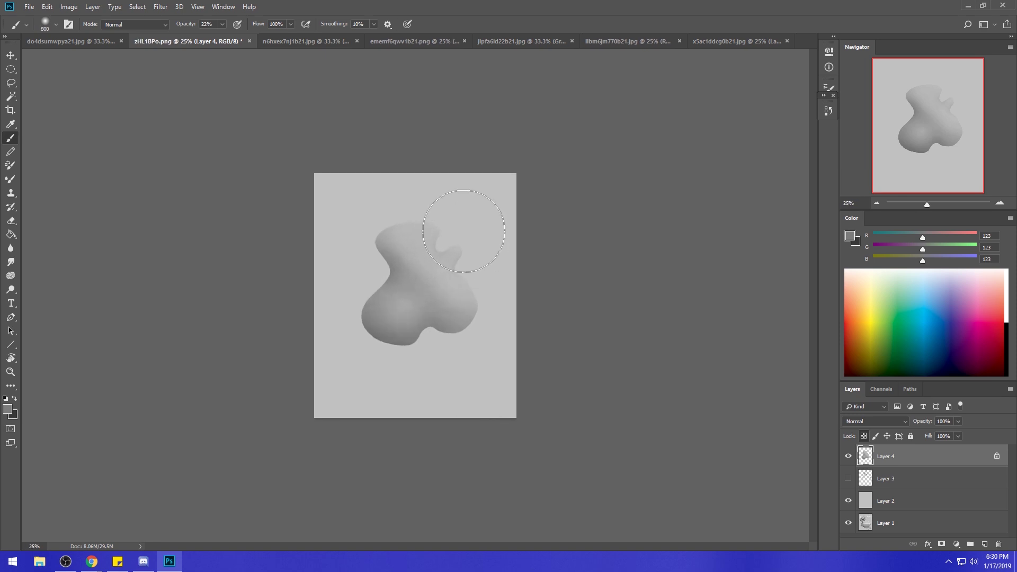
# Shade the small nub beside the upper lobe with sampled grays, using a 250 px brush.
pyautogui.press('[')
pyautogui.press('[')
pyautogui.press('[')
pyautogui.press('[')
pyautogui.press(']')
pyautogui.press(']')
pyautogui.press('[')
pyautogui.press('[')
pyautogui.moveTo(451, 241); pyautogui.dragTo(463, 259)
pyautogui.keyDown('alt'); pyautogui.click(456, 254); pyautogui.keyUp('alt')
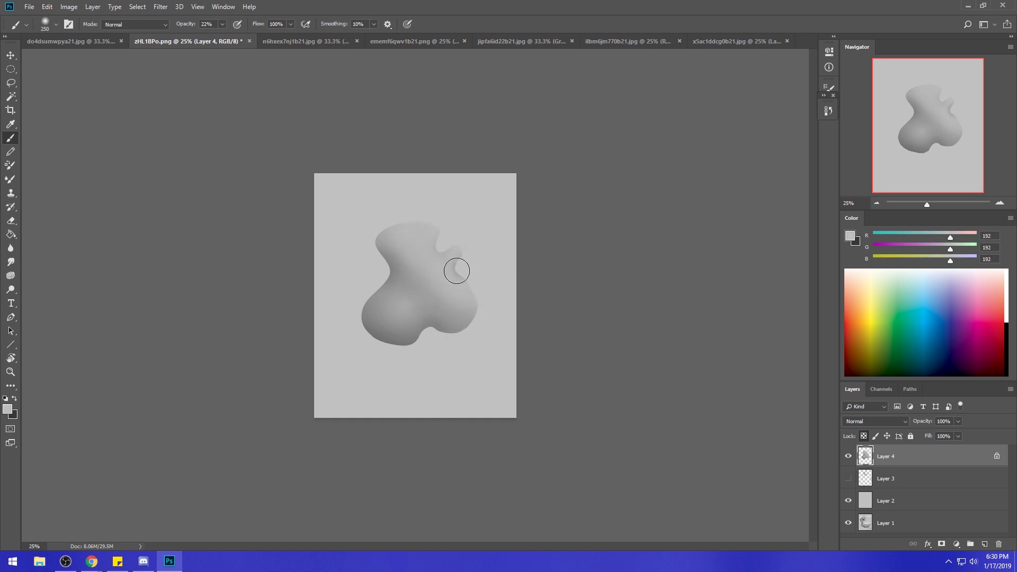
pyautogui.keyDown('alt'); pyautogui.click(436, 250); pyautogui.keyUp('alt')
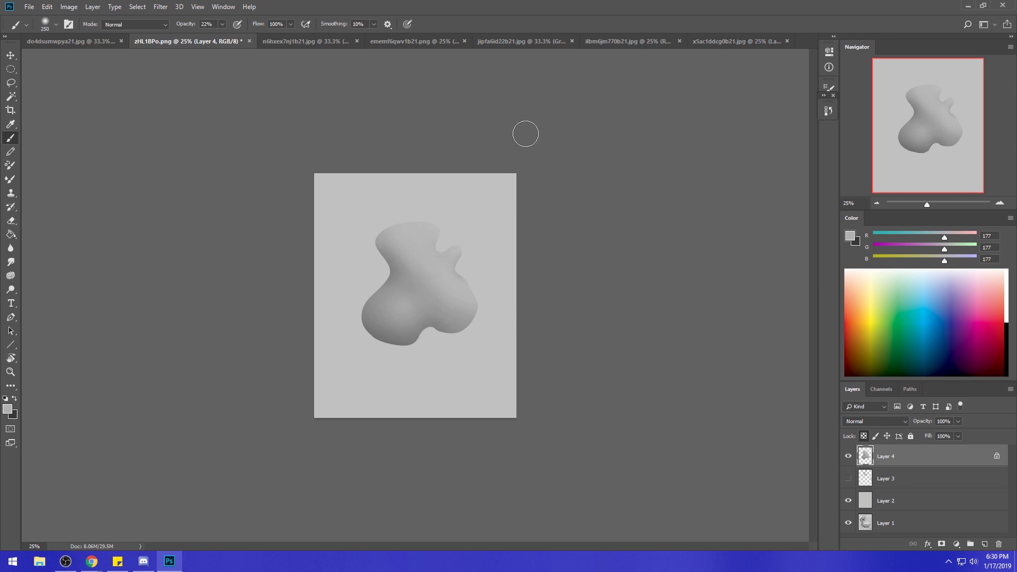
# Blend the notch between the upper lobe and the small nub with sampled grays, using a 500 px brush.
pyautogui.keyDown('alt'); pyautogui.click(399, 260); pyautogui.keyUp('alt')
pyautogui.press(']')
pyautogui.press(']')
pyautogui.moveTo(441, 236); pyautogui.dragTo(445, 241)
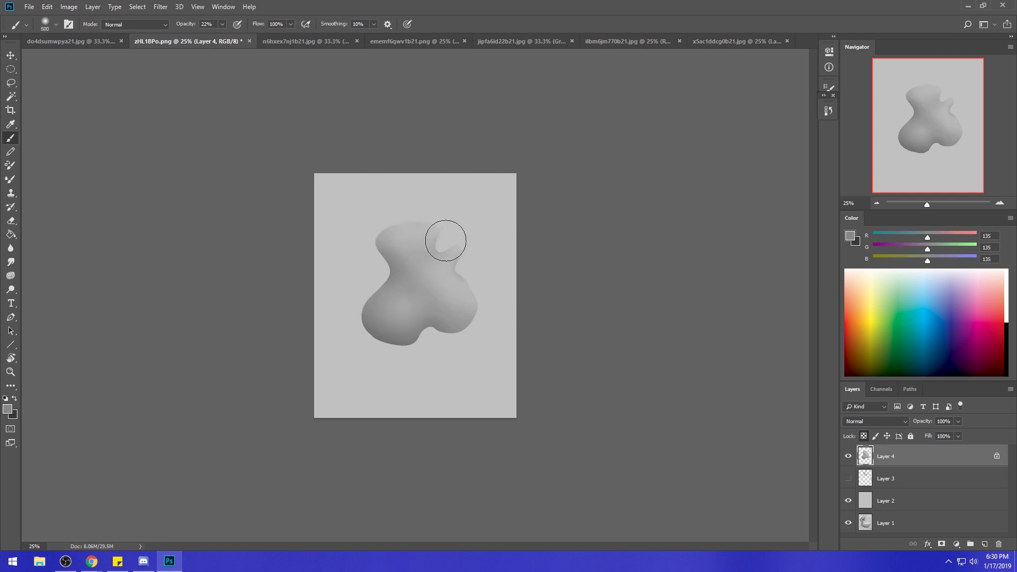
pyautogui.press(']')
pyautogui.press(']')
pyautogui.keyDown('alt'); pyautogui.click(427, 220); pyautogui.keyUp('alt')
pyautogui.moveTo(435, 232); pyautogui.dragTo(436, 229)
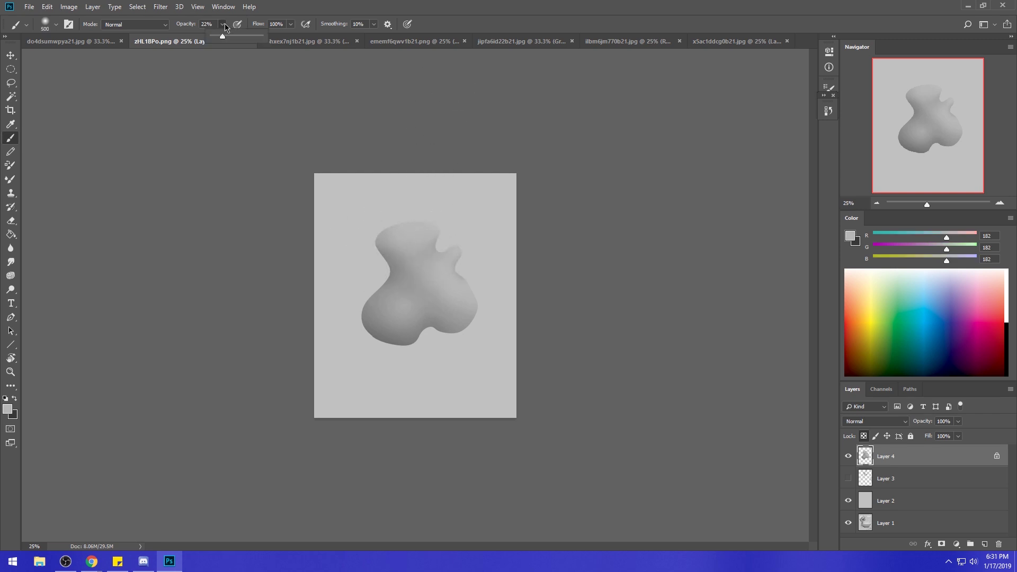
pyautogui.keyDown('alt'); pyautogui.click(436, 241); pyautogui.keyUp('alt')
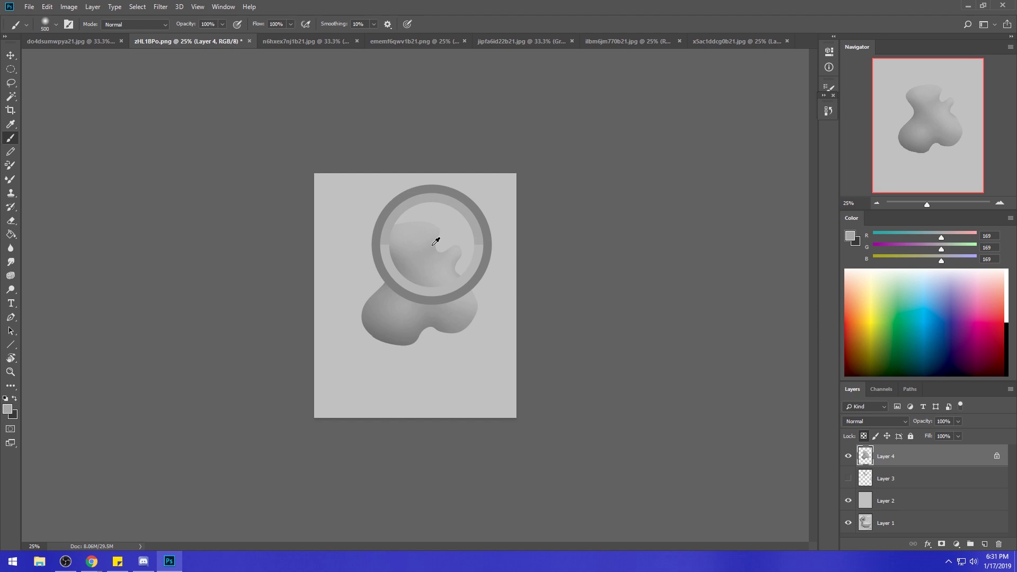
pyautogui.click(389, 268)
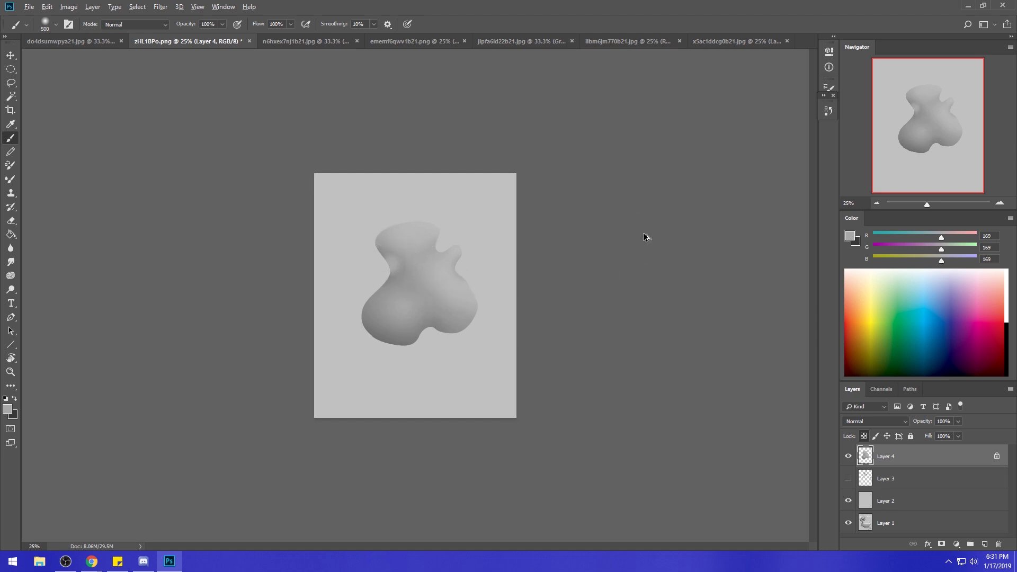
pyautogui.keyDown('alt'); pyautogui.click(395, 257); pyautogui.keyUp('alt')
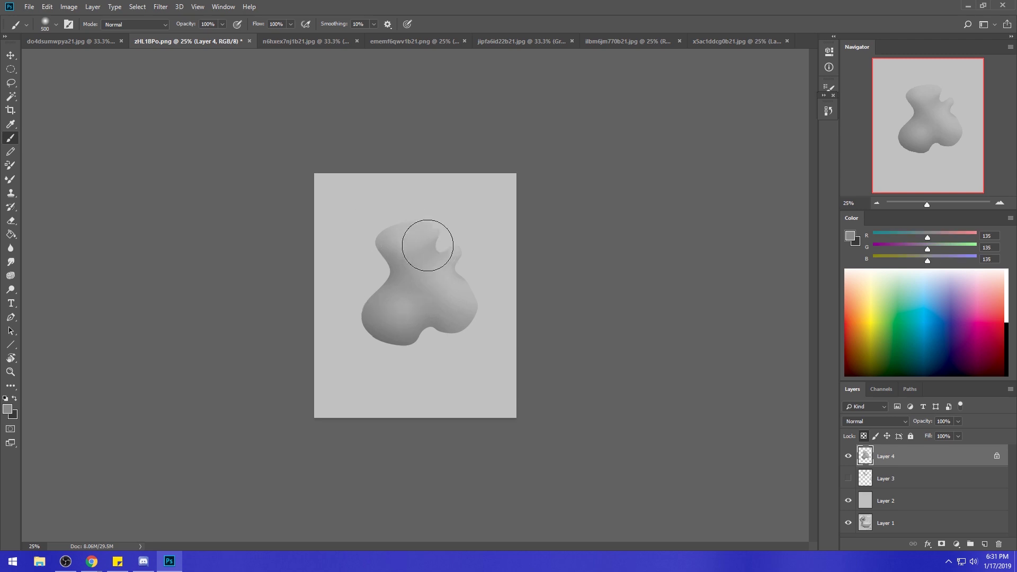
pyautogui.click(431, 238)
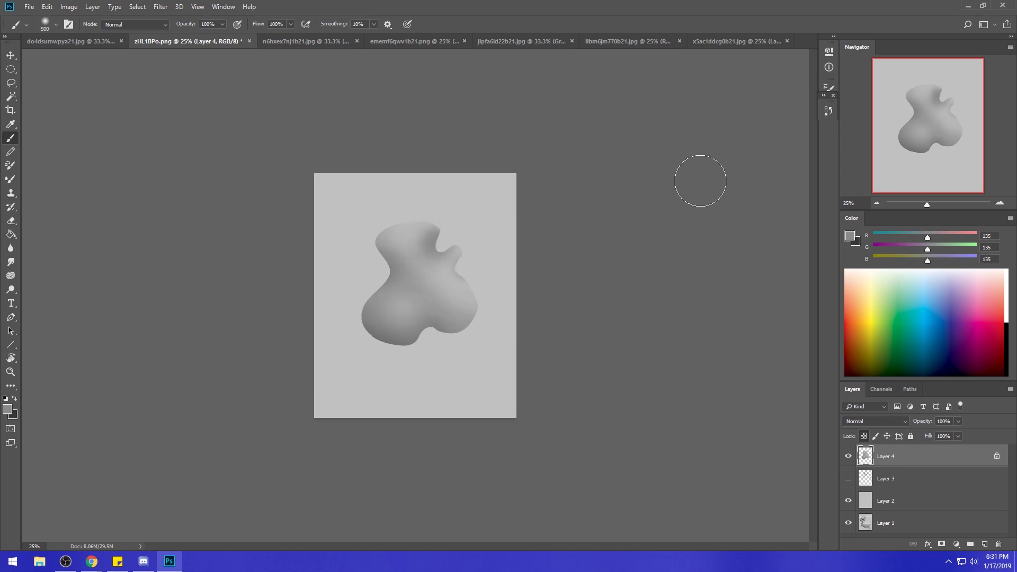
pyautogui.hotkey('ctrl', 'z')
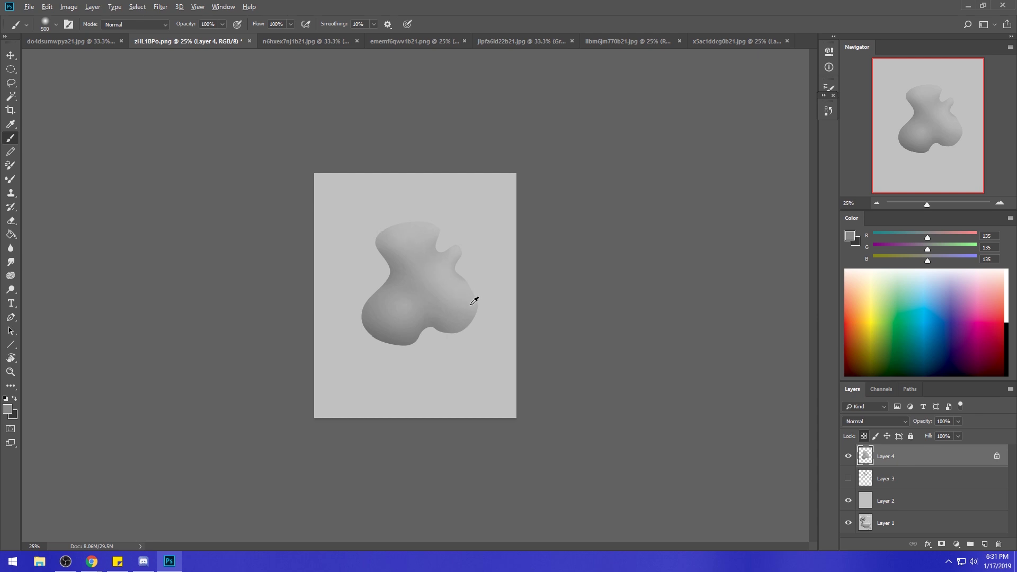
# Blend the tones across the lower-right lobe with sampled grays at 49% brush opacity.
pyautogui.keyDown('alt'); pyautogui.click(445, 304); pyautogui.keyUp('alt')
pyautogui.click(223, 24)
pyautogui.moveTo(222, 28); pyautogui.dragTo(201, 38)
pyautogui.keyDown('alt'); pyautogui.click(419, 284); pyautogui.keyUp('alt')
pyautogui.keyDown('alt'); pyautogui.click(453, 288); pyautogui.keyUp('alt')
pyautogui.keyDown('alt'); pyautogui.click(466, 310); pyautogui.keyUp('alt')
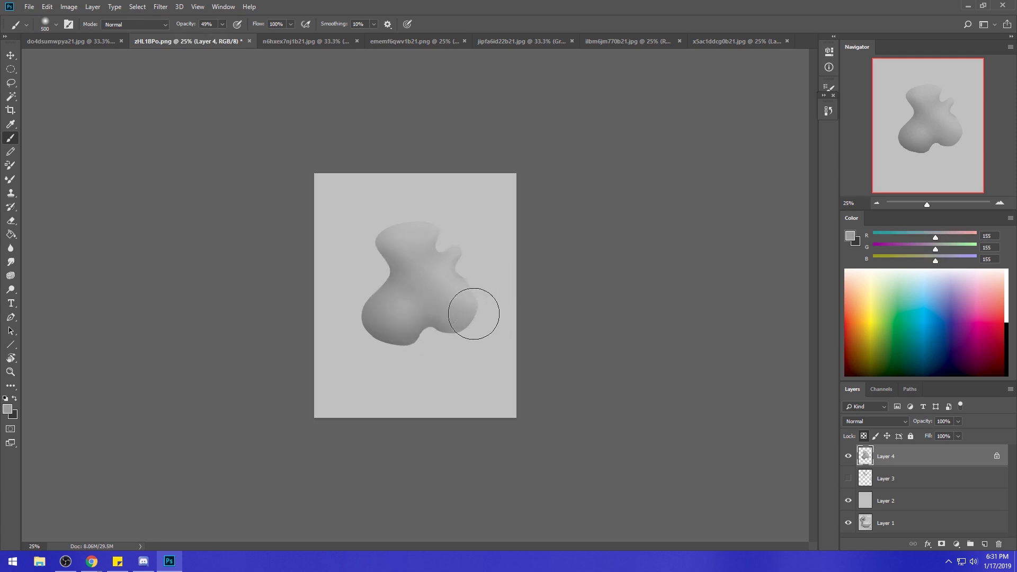
pyautogui.keyDown('alt'); pyautogui.click(469, 298); pyautogui.keyUp('alt')
pyautogui.moveTo(469, 297); pyautogui.dragTo(445, 287)
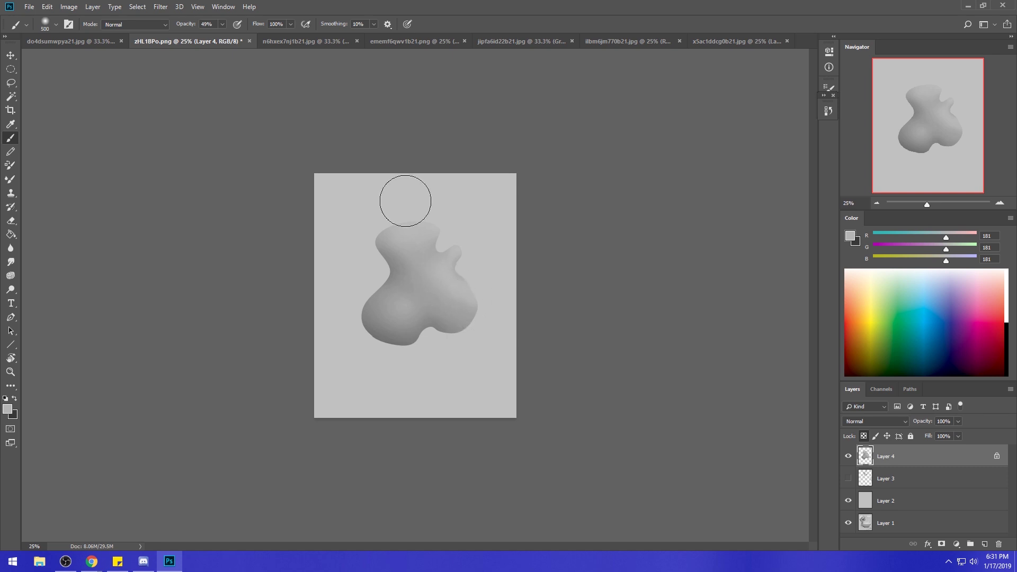
# Soften the top edge of the upper lobe with a light gray sampled from the blob.
pyautogui.keyDown('alt'); pyautogui.click(411, 223); pyautogui.keyUp('alt')
pyautogui.moveTo(396, 227)
pyautogui.mouseDown()
pyautogui.moveTo(442, 225)
pyautogui.moveTo(366, 217)
pyautogui.mouseUp()
pyautogui.keyDown('alt'); pyautogui.click(446, 226); pyautogui.keyUp('alt')
# Choose a light gray of RGB 221 and try highlighting the upper lobe at 49% opacity.
pyautogui.click(850, 236)
pyautogui.click(733, 300)
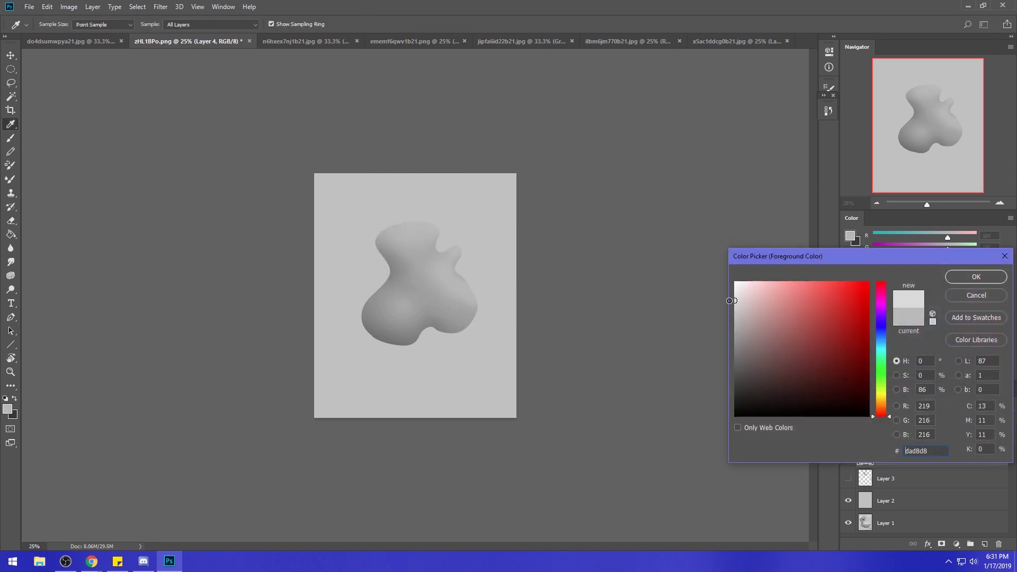
pyautogui.click(976, 277)
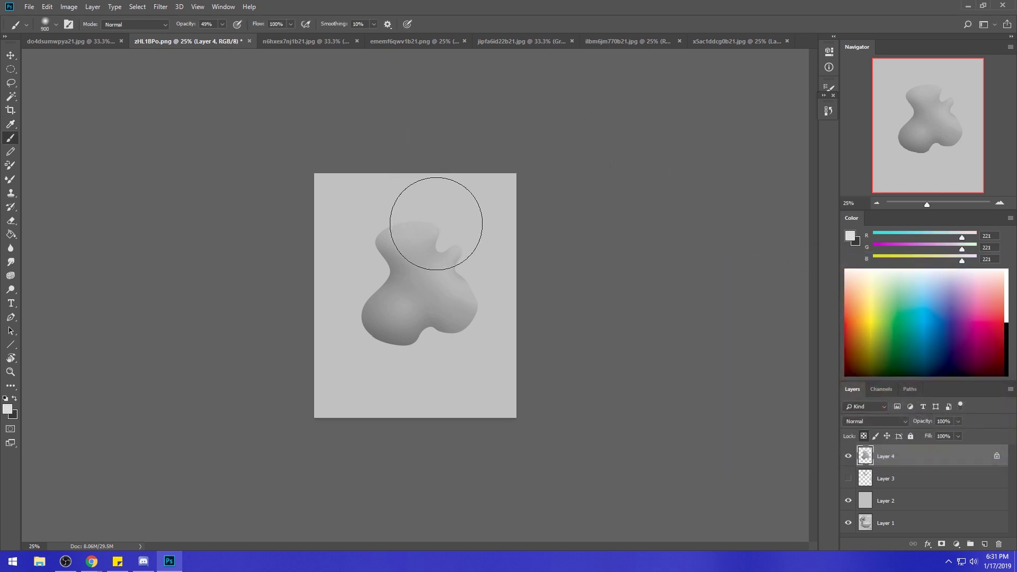
pyautogui.click(414, 228)
pyautogui.press('[')
pyautogui.press('[')
pyautogui.press('[')
pyautogui.press('[')
pyautogui.press('[')
pyautogui.press('[')
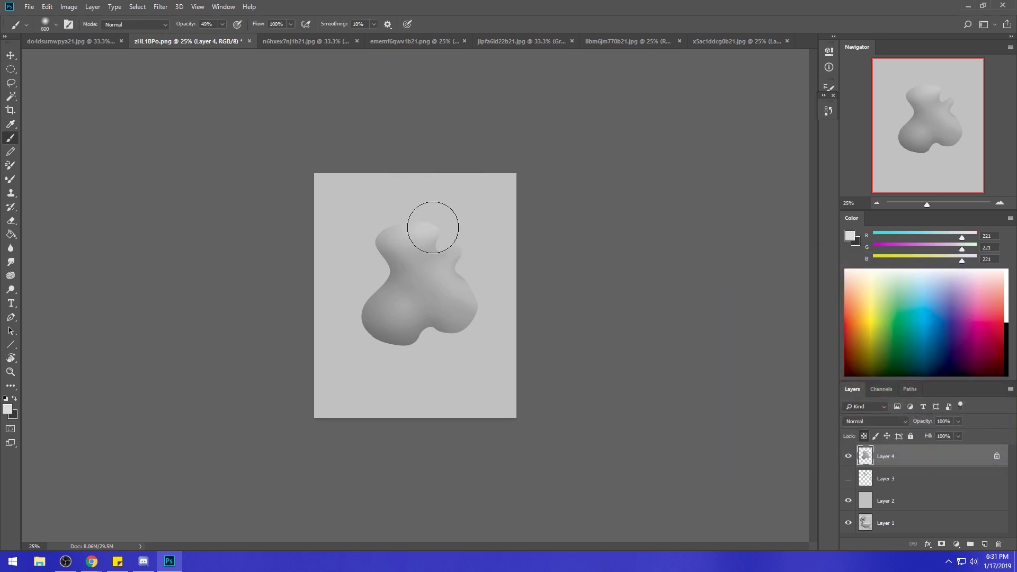
# Reduce the brush opacity to 12% and paint soft highlights over the upper lobe and small nub.
pyautogui.moveTo(220, 27); pyautogui.dragTo(205, 38)
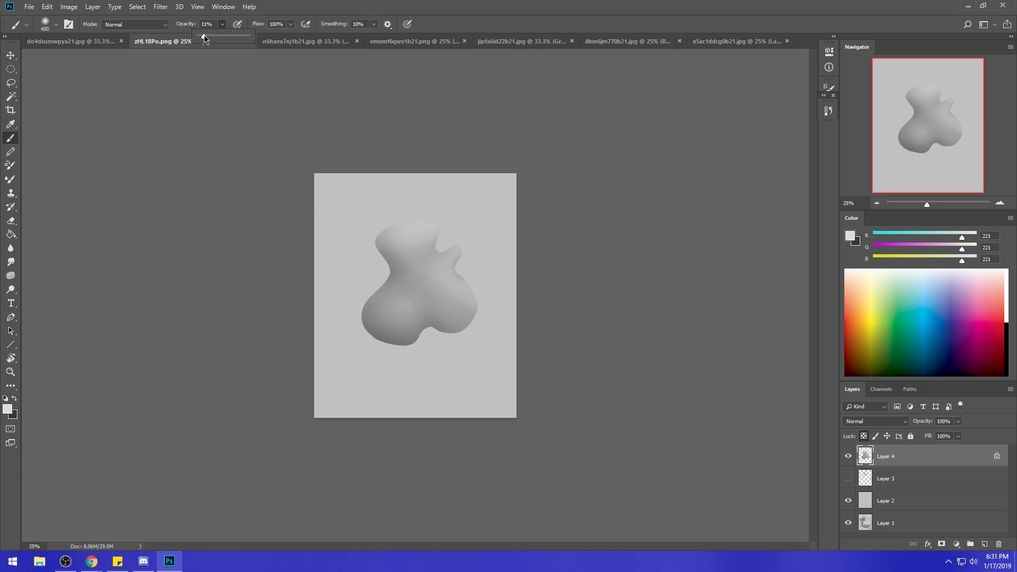
pyautogui.click(466, 184)
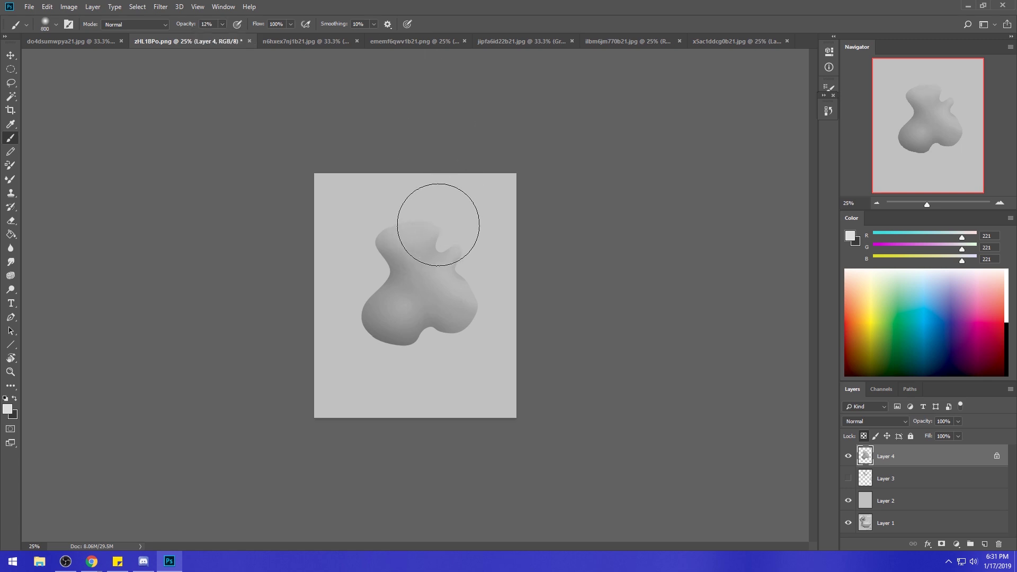
pyautogui.press('[')
pyautogui.moveTo(389, 216); pyautogui.dragTo(428, 226)
pyautogui.press(']')
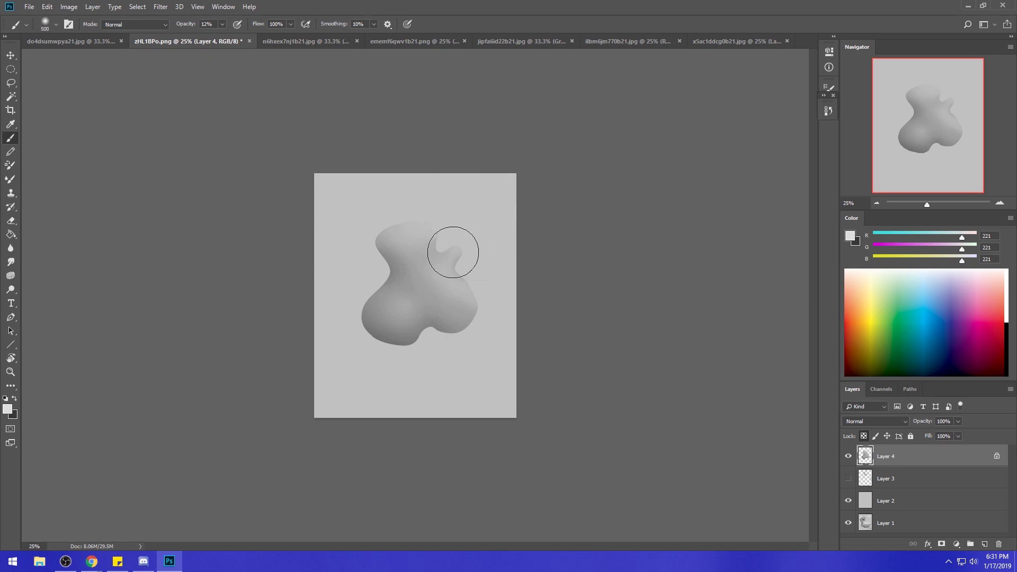
pyautogui.moveTo(454, 252); pyautogui.dragTo(445, 218)
# Refine the edges of the upper lobe and small nub with sampled grays, using an 80 px brush at 41% opacity.
pyautogui.keyDown('alt'); pyautogui.click(445, 218); pyautogui.keyUp('alt')
pyautogui.press('z')
pyautogui.moveTo(316, 198); pyautogui.dragTo(520, 379)
pyautogui.press('b')
pyautogui.keyDown('alt'); pyautogui.click(465, 178); pyautogui.keyUp('alt')
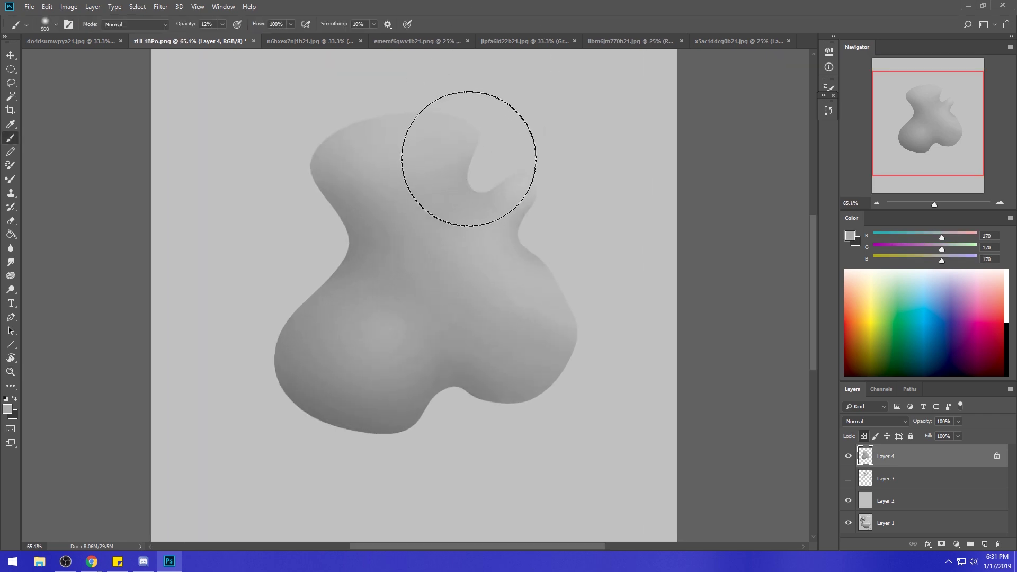
pyautogui.press('[')
pyautogui.press('[')
pyautogui.press('[')
pyautogui.press('[')
pyautogui.press('[')
pyautogui.press('[')
pyautogui.press('[')
pyautogui.press('[')
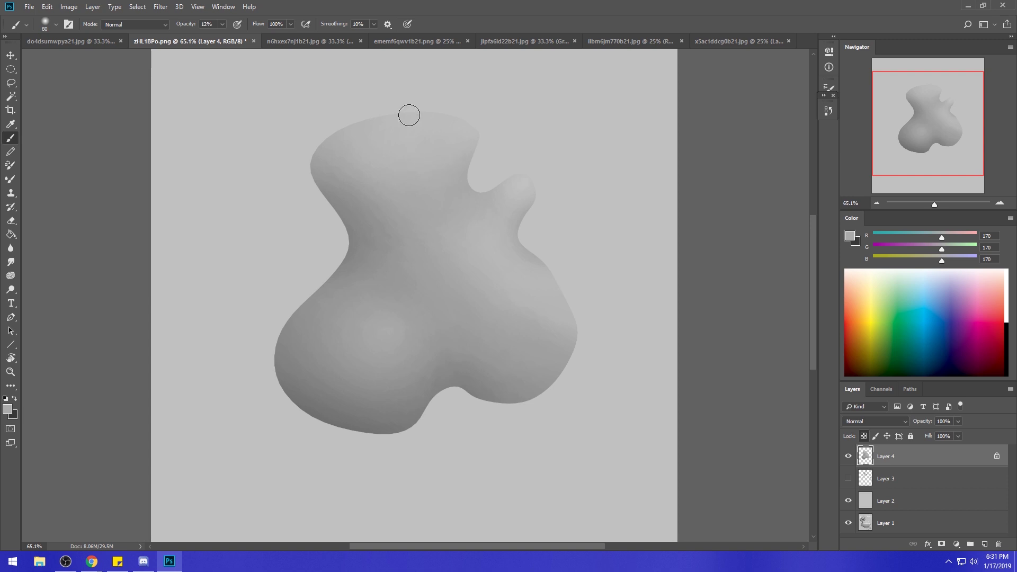
pyautogui.click(222, 23)
pyautogui.click(489, 150)
pyautogui.keyDown('alt'); pyautogui.click(482, 132); pyautogui.keyUp('alt')
pyautogui.keyDown('alt'); pyautogui.click(470, 150); pyautogui.keyUp('alt')
pyautogui.keyDown('alt'); pyautogui.click(524, 213); pyautogui.keyUp('alt')
pyautogui.keyDown('alt'); pyautogui.click(471, 129); pyautogui.keyUp('alt')
# Blend the lower-left lobe's center and the neck edge above it with sampled gray and a larger brush.
pyautogui.press(']')
pyautogui.press(']')
pyautogui.press(']')
pyautogui.press(']')
pyautogui.press(']')
pyautogui.press(']')
pyautogui.press(']')
pyautogui.press(']')
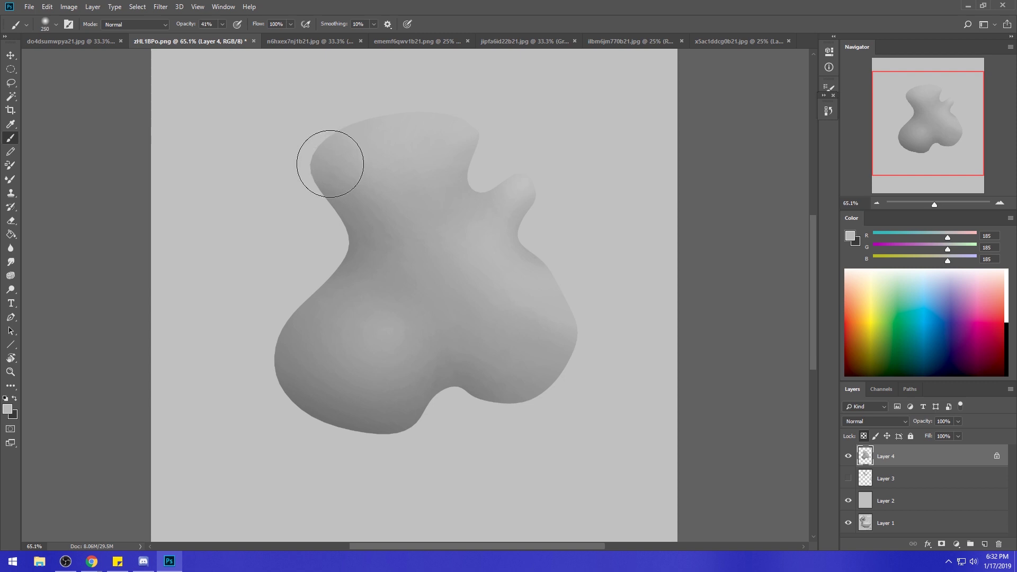
pyautogui.moveTo(366, 330)
pyautogui.mouseDown()
pyautogui.moveTo(376, 334)
pyautogui.moveTo(325, 302)
pyautogui.moveTo(402, 341)
pyautogui.mouseUp()
pyautogui.keyDown('alt'); pyautogui.click(359, 261); pyautogui.keyUp('alt')
pyautogui.moveTo(359, 260); pyautogui.dragTo(324, 291)
# Try to darken the notch between the two lower lobes with black, using a 600 px brush.
pyautogui.keyDown('alt'); pyautogui.click(440, 388); pyautogui.keyUp('alt')
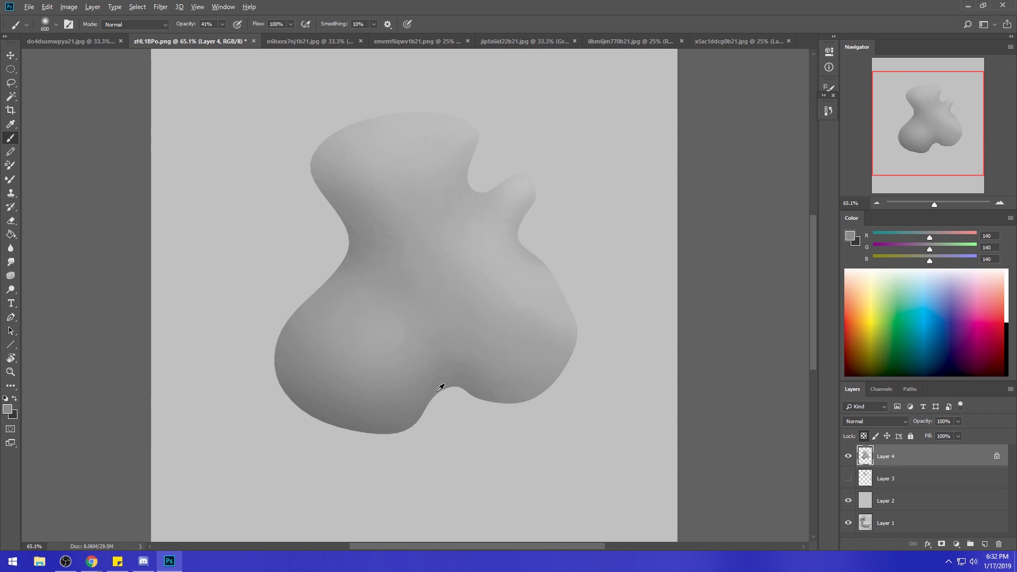
pyautogui.keyDown('alt'); pyautogui.click(417, 415); pyautogui.keyUp('alt')
pyautogui.click(1006, 350)
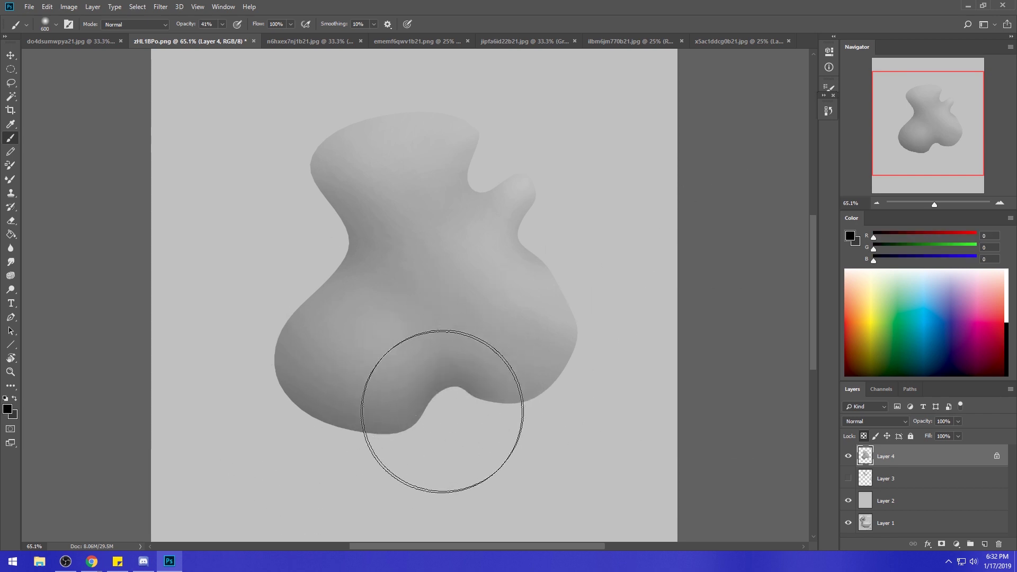
pyautogui.scroll(-2, 575, 411)
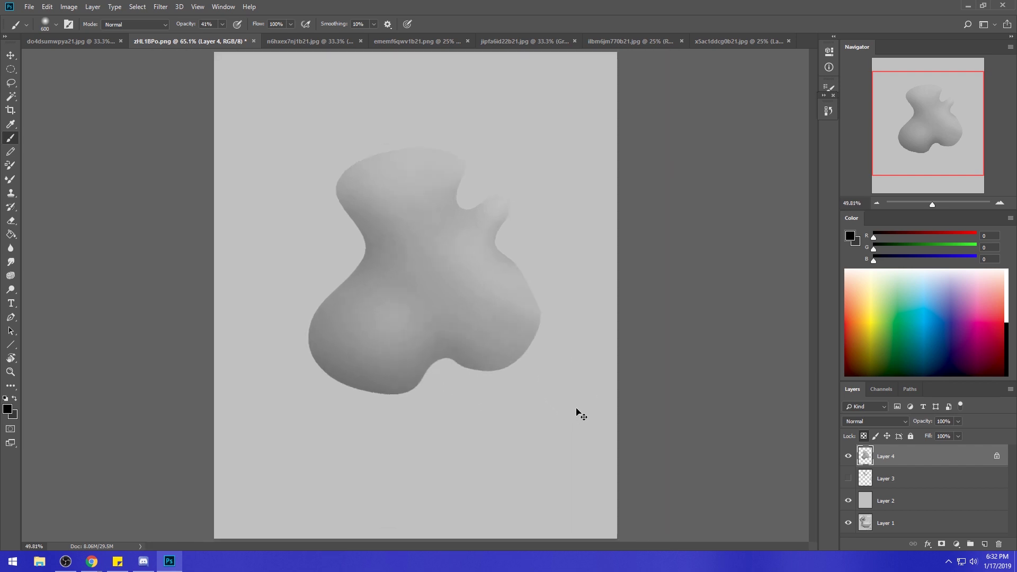
pyautogui.scroll(-2, 638, 379)
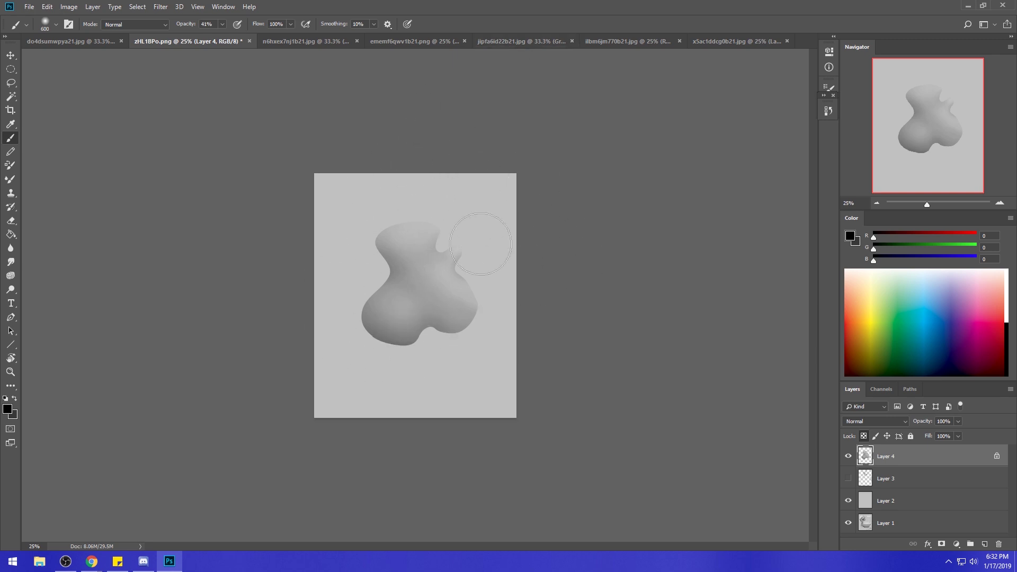
# Darken the upper part of the lower-left lobe with a gray of RGB 118 sampled from its bottom edge.
pyautogui.keyDown('alt'); pyautogui.click(459, 274); pyautogui.keyUp('alt')
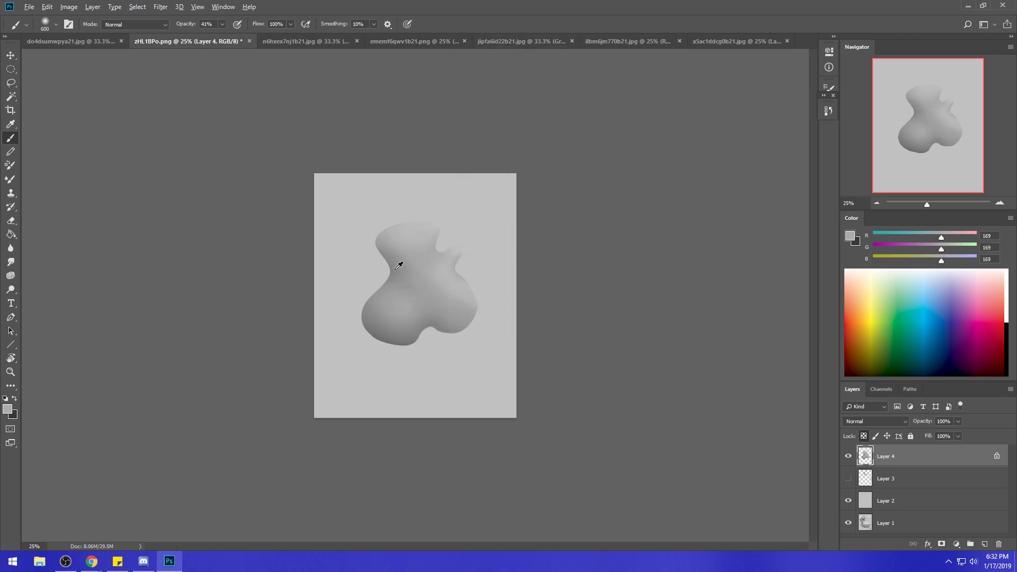
pyautogui.keyDown('alt'); pyautogui.click(410, 334); pyautogui.keyUp('alt')
pyautogui.keyDown('alt'); pyautogui.click(426, 250); pyautogui.keyUp('alt')
pyautogui.keyDown('alt'); pyautogui.click(417, 335); pyautogui.keyUp('alt')
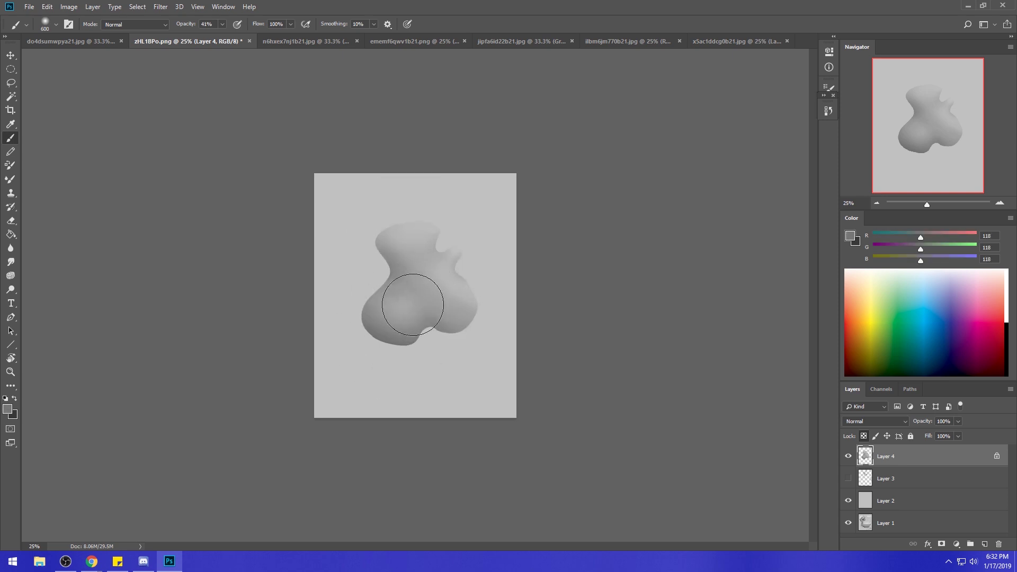
pyautogui.moveTo(375, 289)
pyautogui.mouseDown()
pyautogui.moveTo(420, 313)
pyautogui.moveTo(364, 291)
pyautogui.moveTo(409, 295)
pyautogui.mouseUp()
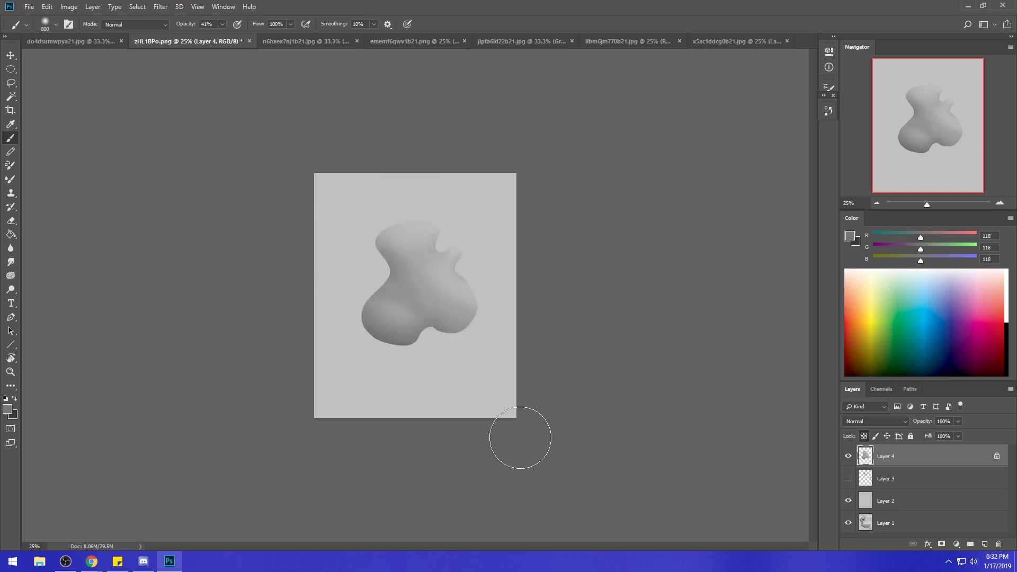
# Switch the brush to Darken mode at 60% opacity and shade the lower-left lobe with a sampled mid gray.
pyautogui.keyDown('alt'); pyautogui.click(388, 238); pyautogui.keyUp('alt')
pyautogui.click(151, 27)
pyautogui.click(139, 76)
pyautogui.click(222, 23)
pyautogui.click(397, 295)
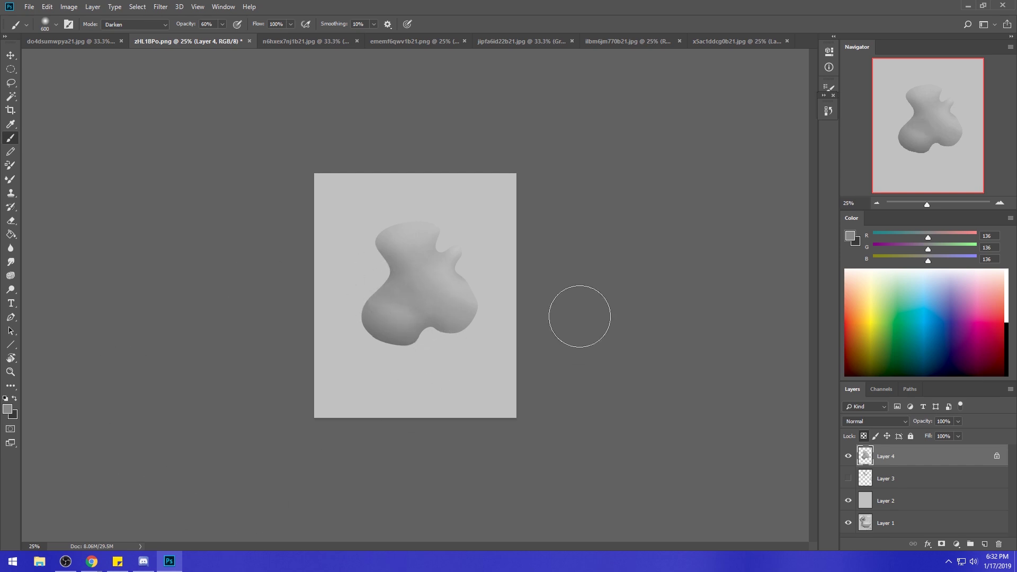
# Blend the blob's middle ridge and neck in Darken mode with grays sampled from the surrounding areas.
pyautogui.keyDown('alt'); pyautogui.click(412, 306); pyautogui.keyUp('alt')
pyautogui.keyDown('alt'); pyautogui.moveTo(400, 301); pyautogui.dragTo(434, 274); pyautogui.keyUp('alt')
pyautogui.keyDown('alt'); pyautogui.click(410, 303); pyautogui.keyUp('alt')
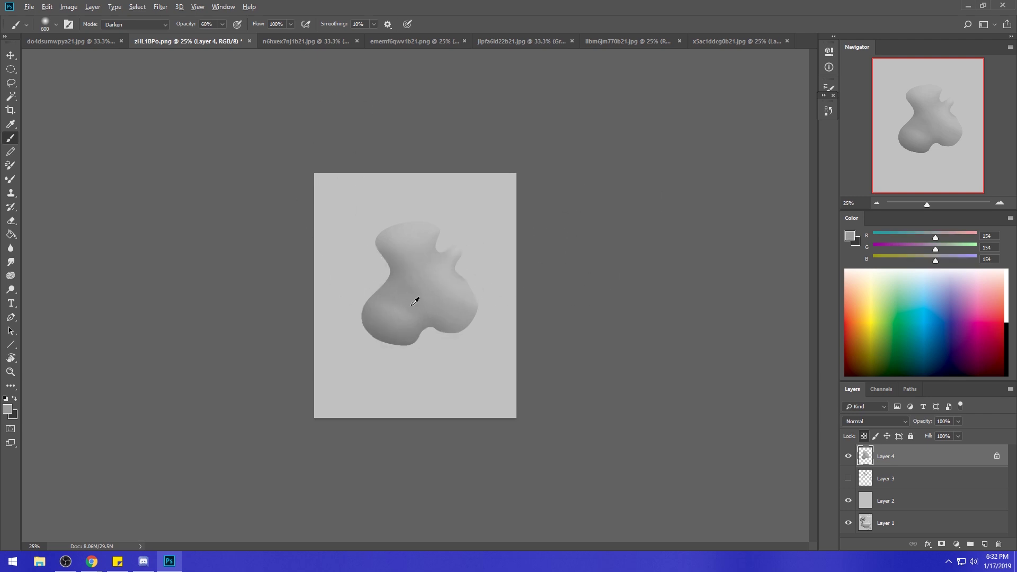
pyautogui.keyDown('alt'); pyautogui.click(425, 281); pyautogui.keyUp('alt')
pyautogui.keyDown('alt'); pyautogui.click(422, 278); pyautogui.keyUp('alt')
pyautogui.keyDown('alt'); pyautogui.click(438, 268); pyautogui.keyUp('alt')
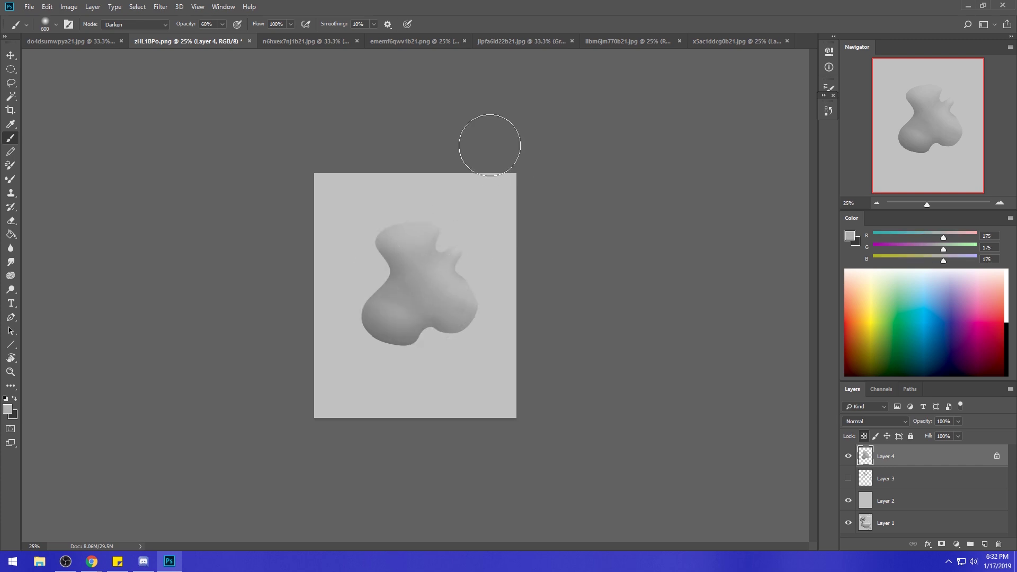
pyautogui.keyDown('alt'); pyautogui.click(405, 226); pyautogui.keyUp('alt')
pyautogui.keyDown('alt'); pyautogui.click(401, 266); pyautogui.keyUp('alt')
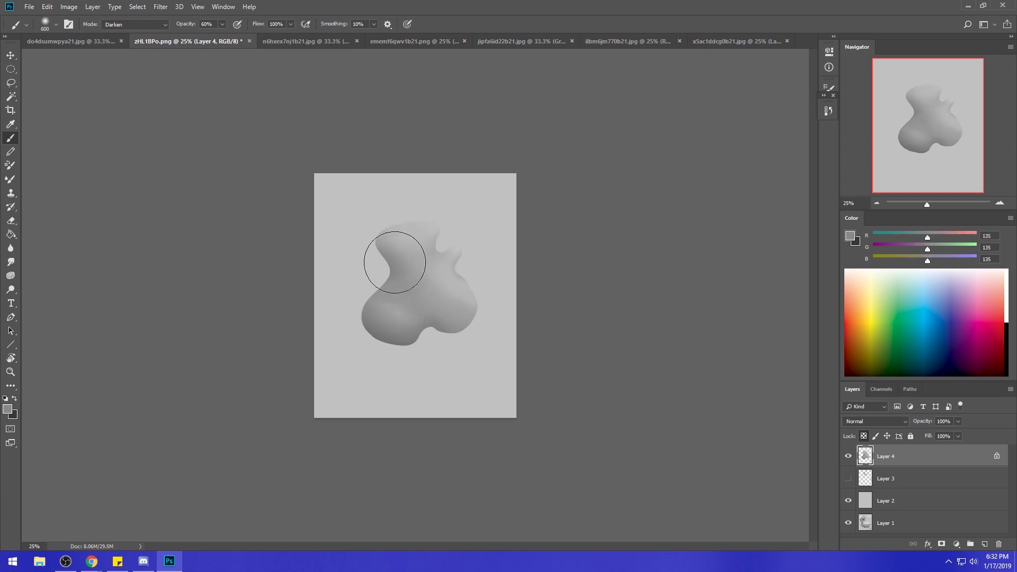
# Shade the lower-right lobe in Darken mode with grays sampled around it, enlarging the brush to 900 px.
pyautogui.keyDown('alt'); pyautogui.click(441, 280); pyautogui.keyUp('alt')
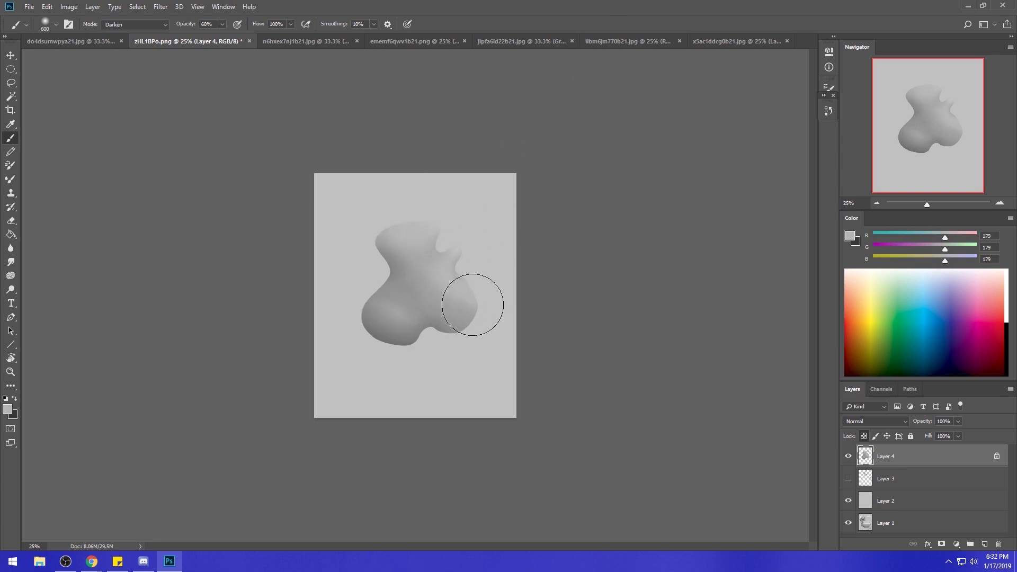
pyautogui.keyDown('alt'); pyautogui.click(427, 313); pyautogui.keyUp('alt')
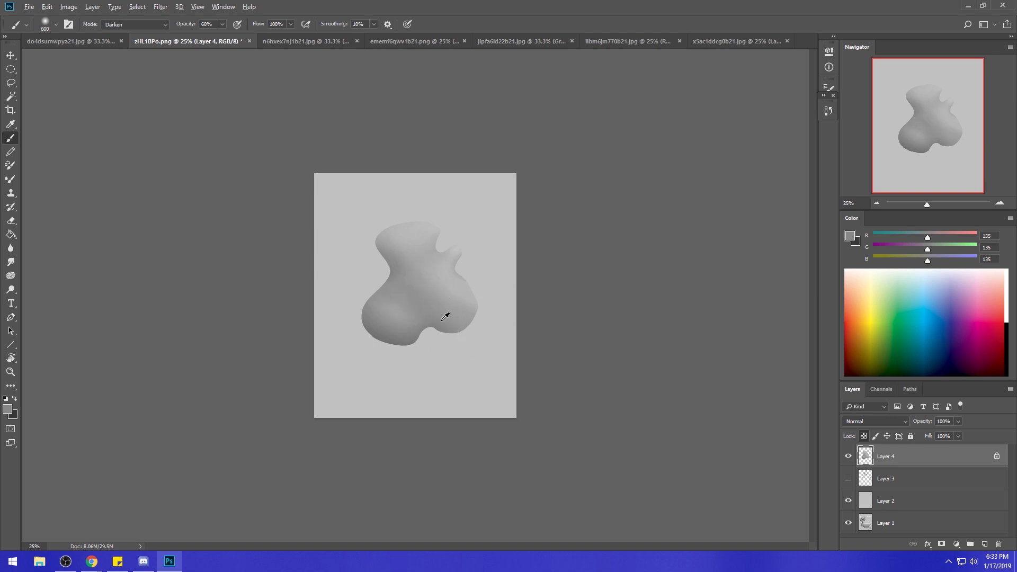
pyautogui.keyDown('alt'); pyautogui.click(434, 334); pyautogui.keyUp('alt')
pyautogui.press(']')
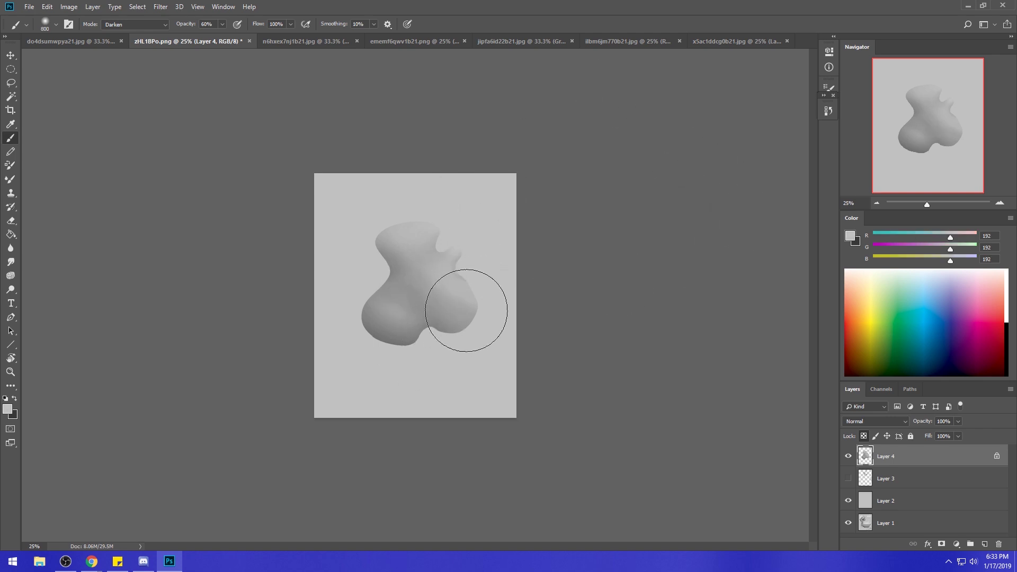
pyautogui.keyDown('alt'); pyautogui.click(390, 335); pyautogui.keyUp('alt')
pyautogui.press(']')
pyautogui.press(']')
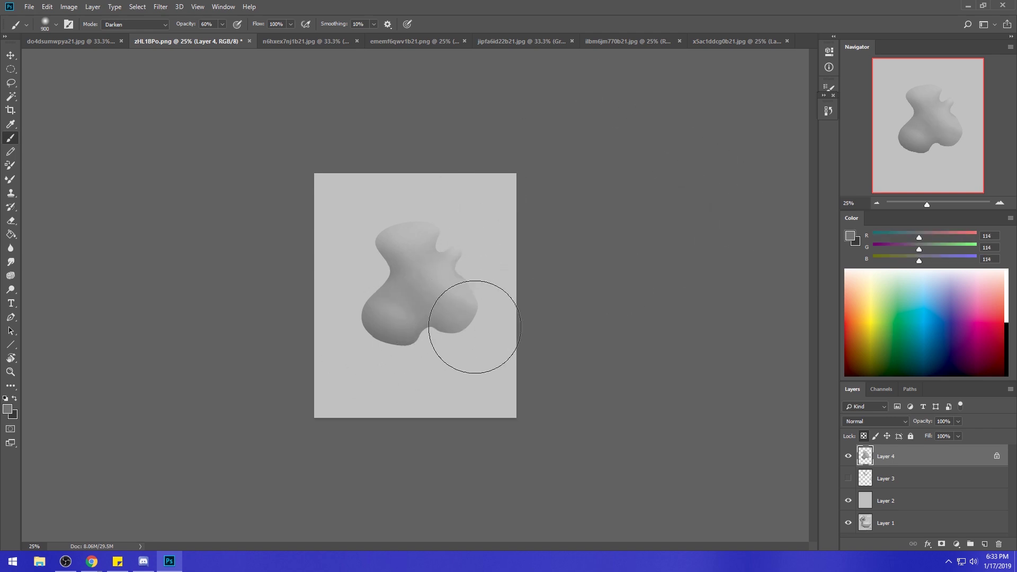
# Darken the lower edge of the lower-right lobe with the sampled gray of RGB 114, reducing the brush to 500–600 px.
pyautogui.press('[')
pyautogui.press('[')
pyautogui.press('[')
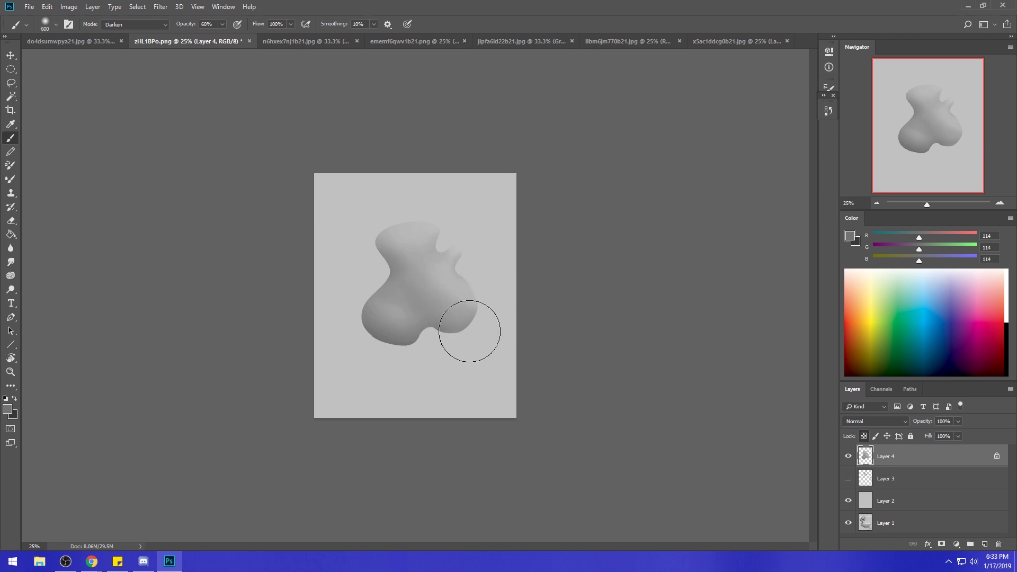
pyautogui.press('[')
pyautogui.press('[')
pyautogui.press('[')
pyautogui.press('[')
pyautogui.press('[')
pyautogui.press('[')
pyautogui.press(']')
pyautogui.press(']')
pyautogui.press(']')
pyautogui.press(']')
pyautogui.press(']')
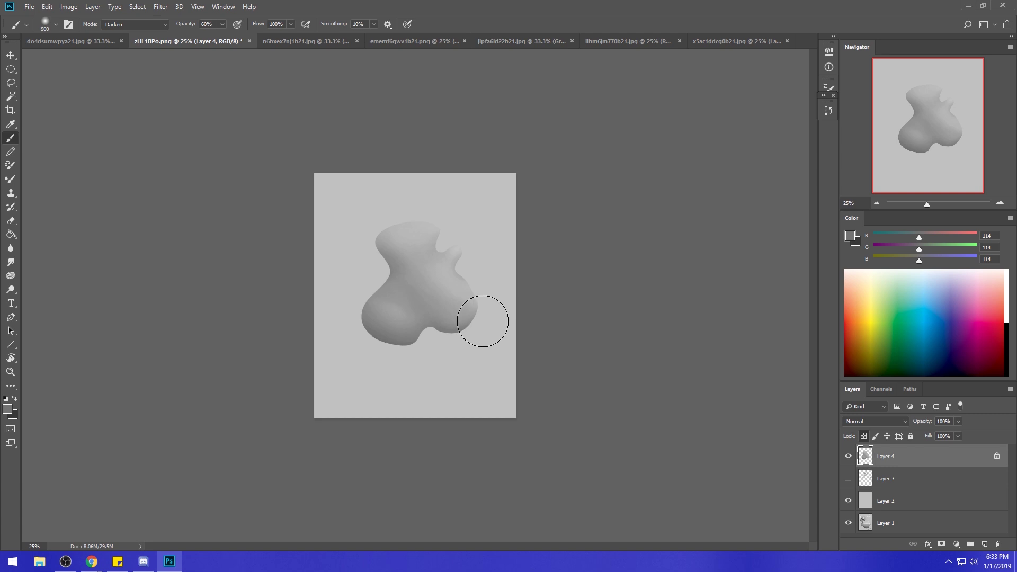
pyautogui.press('[')
pyautogui.press('[')
# Shade the blob's upper lobe and neck in Darken mode with sampled grays, ending with a 600 px brush.
pyautogui.keyDown('alt'); pyautogui.click(436, 251); pyautogui.keyUp('alt')
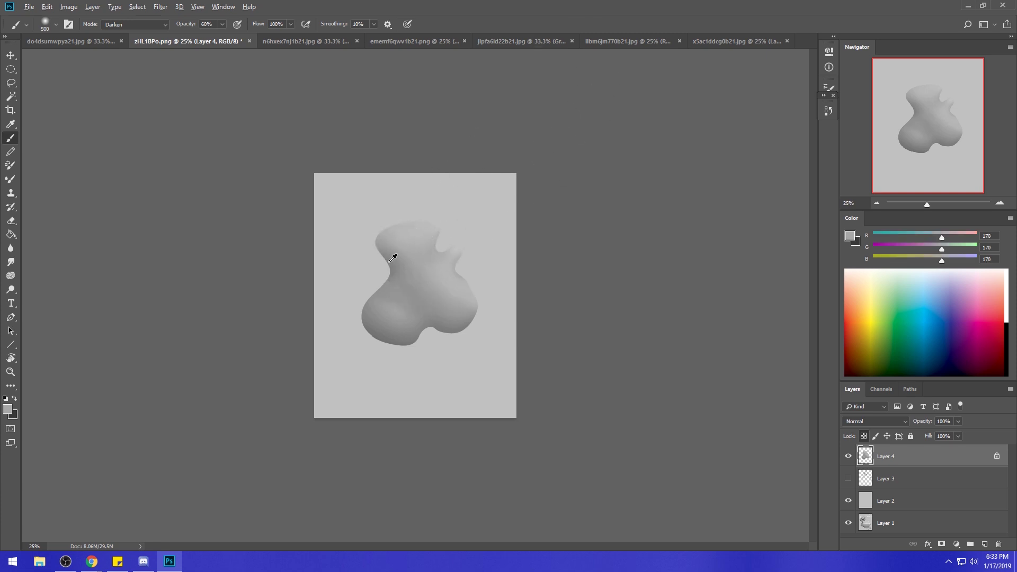
pyautogui.moveTo(451, 229); pyautogui.dragTo(432, 241)
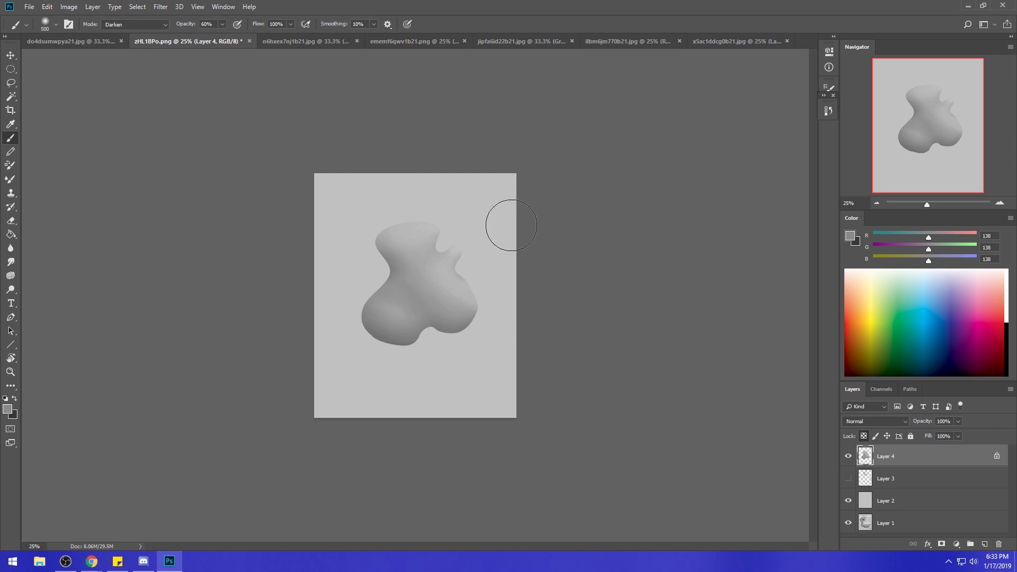
pyautogui.press('r')
pyautogui.moveTo(510, 235)
pyautogui.mouseDown()
pyautogui.moveTo(523, 290)
pyautogui.moveTo(421, 375)
pyautogui.moveTo(339, 345)
pyautogui.moveTo(520, 249)
pyautogui.mouseUp()
pyautogui.keyDown('alt'); pyautogui.click(371, 288); pyautogui.keyUp('alt')
pyautogui.press(']')
pyautogui.press(']')
pyautogui.press(']')
pyautogui.press(']')
pyautogui.moveTo(385, 285)
pyautogui.mouseDown()
pyautogui.moveTo(363, 284)
pyautogui.moveTo(389, 311)
pyautogui.moveTo(365, 277)
pyautogui.moveTo(382, 295)
pyautogui.mouseUp()
pyautogui.press('[')
pyautogui.press('[')
pyautogui.press('[')
pyautogui.press('Escape')
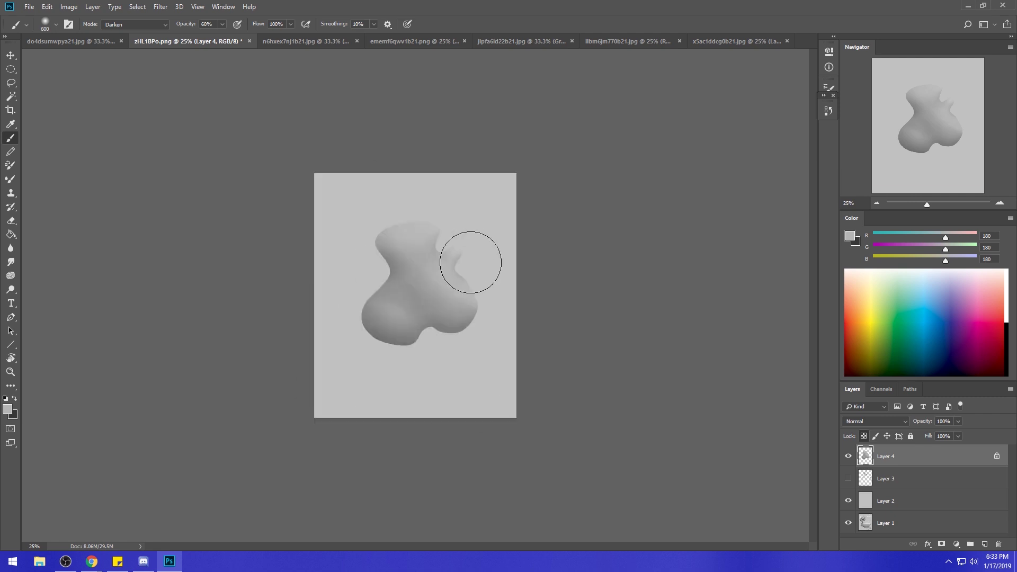
# Blend the lower-right lobe and the small upper-right bump with sampled light grays, using a 600 px brush.
pyautogui.keyDown('alt'); pyautogui.click(462, 310); pyautogui.keyUp('alt')
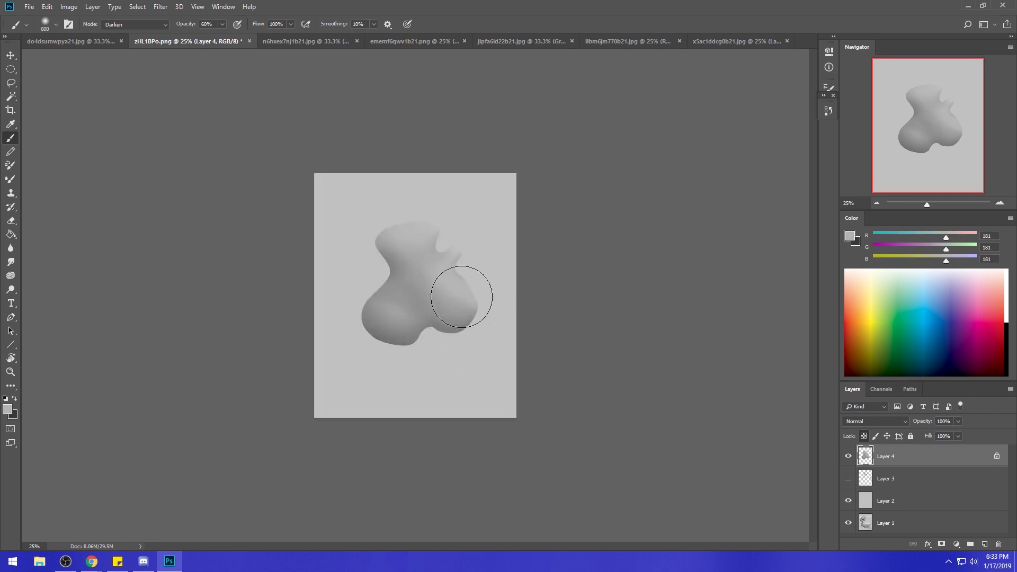
pyautogui.moveTo(445, 286); pyautogui.dragTo(467, 296)
pyautogui.keyDown('alt'); pyautogui.click(470, 296); pyautogui.keyUp('alt')
pyautogui.moveTo(456, 232); pyautogui.dragTo(466, 272)
# Try lightening the background on Layer 2 with Hue/Saturation at a Lightness of +12.
pyautogui.click(905, 502)
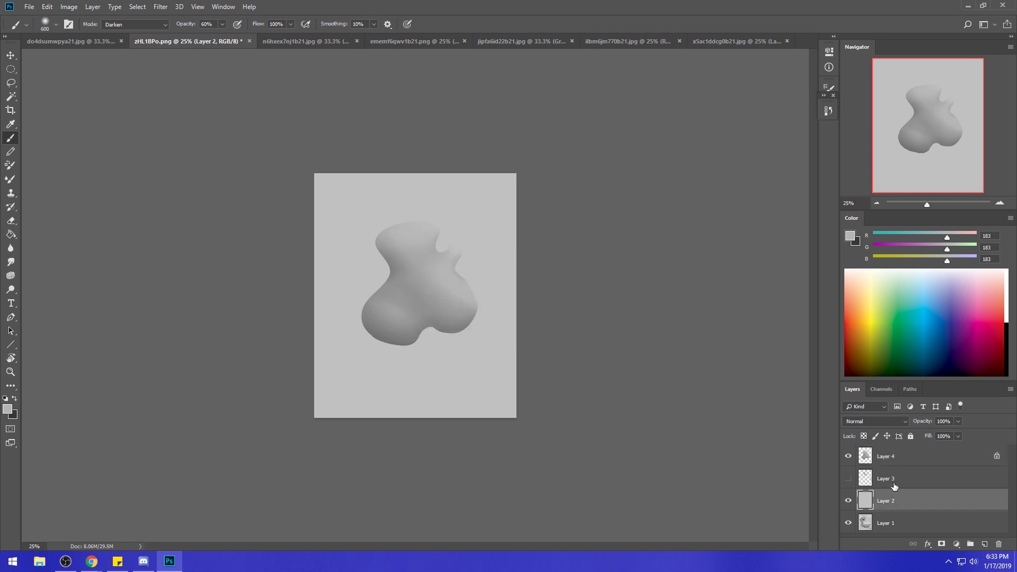
pyautogui.hotkey('ctrl', 'u')
pyautogui.moveTo(839, 348); pyautogui.dragTo(845, 350)
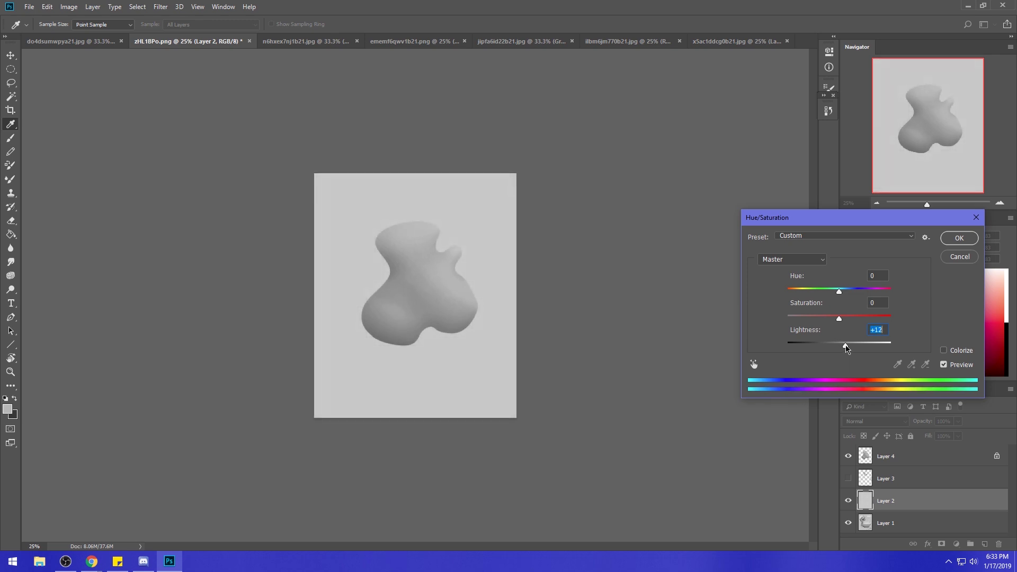
pyautogui.click(959, 239)
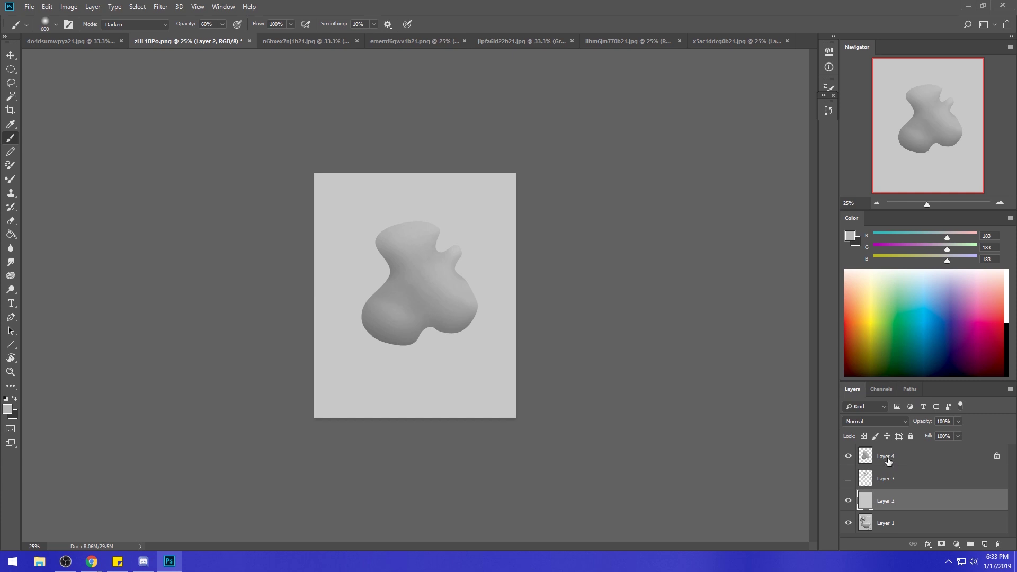
# Darken the blob on Layer 4 with Hue/Saturation at a Lightness of -9.
pyautogui.click(889, 461)
pyautogui.hotkey('ctrl', 'u')
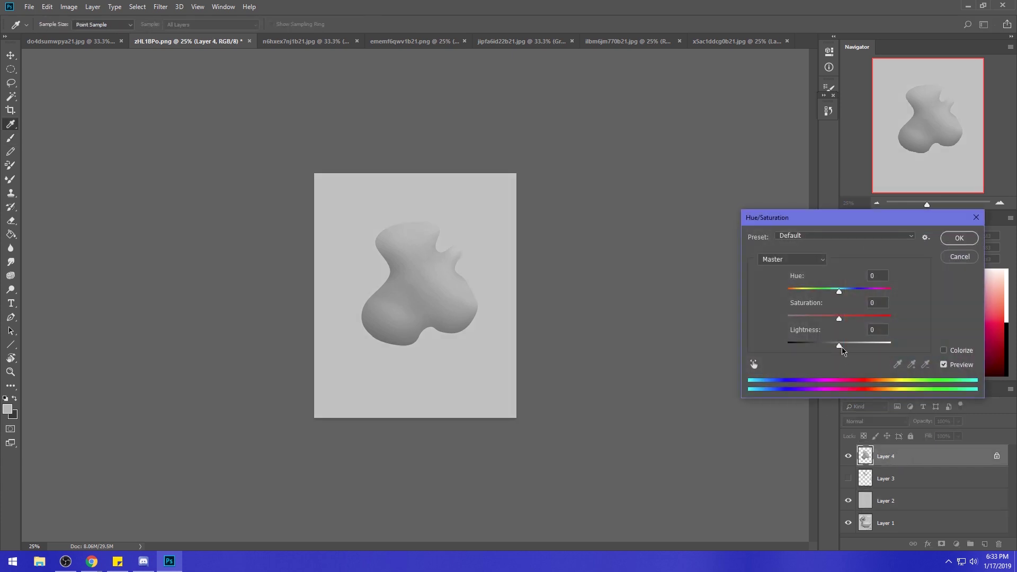
pyautogui.moveTo(842, 349); pyautogui.dragTo(834, 348)
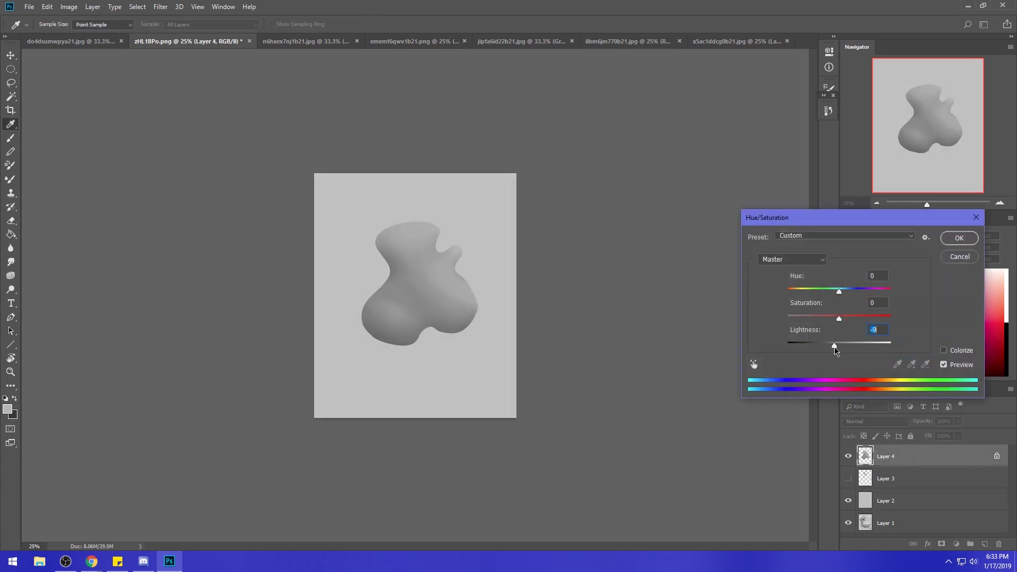
pyautogui.click(958, 239)
# Switch the brush to Normal mode at 74% opacity and blend the neck and lower-left lobe with sampled grays.
pyautogui.moveTo(223, 28); pyautogui.dragTo(230, 36)
pyautogui.click(135, 24)
pyautogui.click(114, 31)
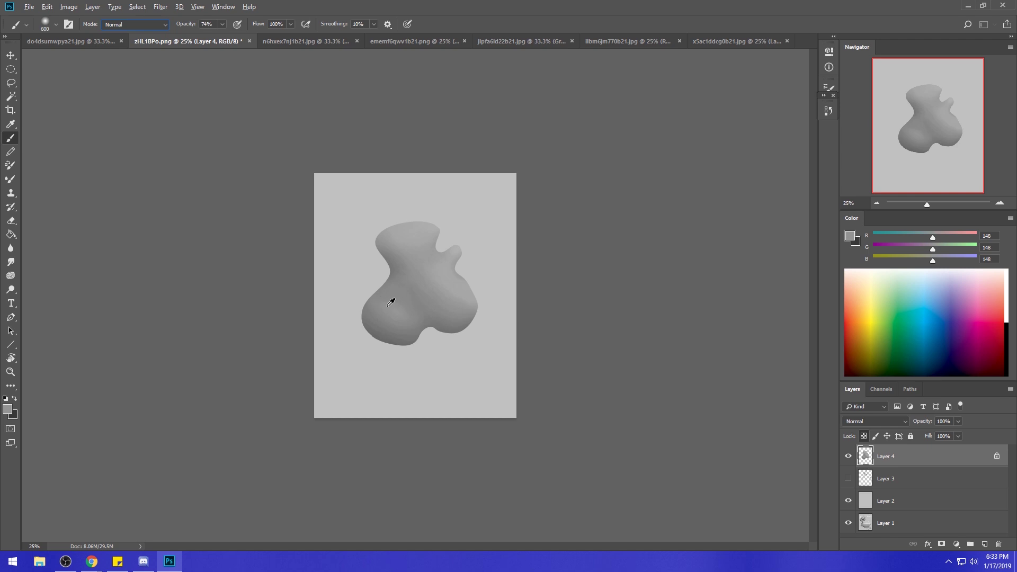
pyautogui.keyDown('alt'); pyautogui.click(397, 268); pyautogui.keyUp('alt')
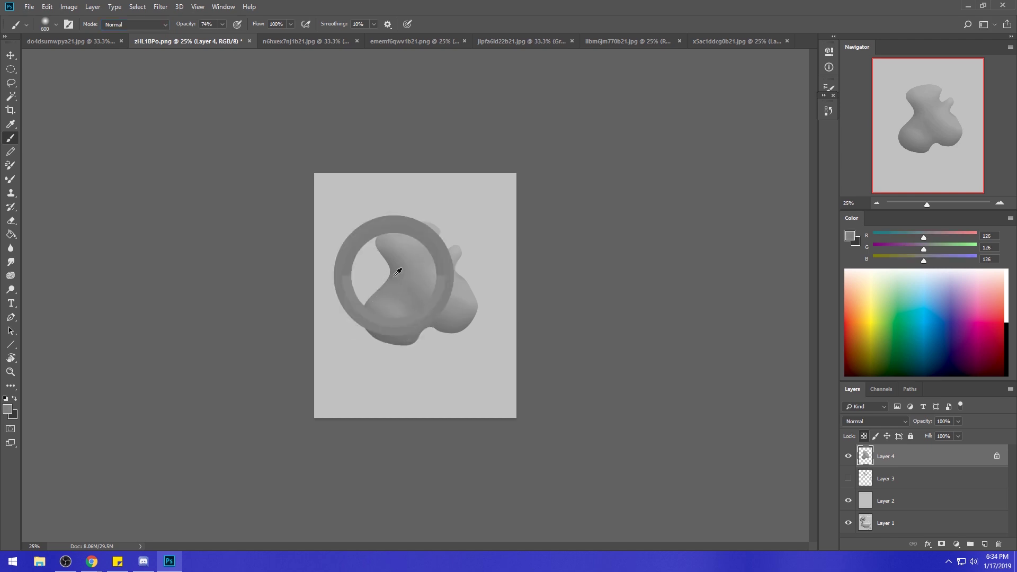
pyautogui.keyDown('alt'); pyautogui.click(379, 301); pyautogui.keyUp('alt')
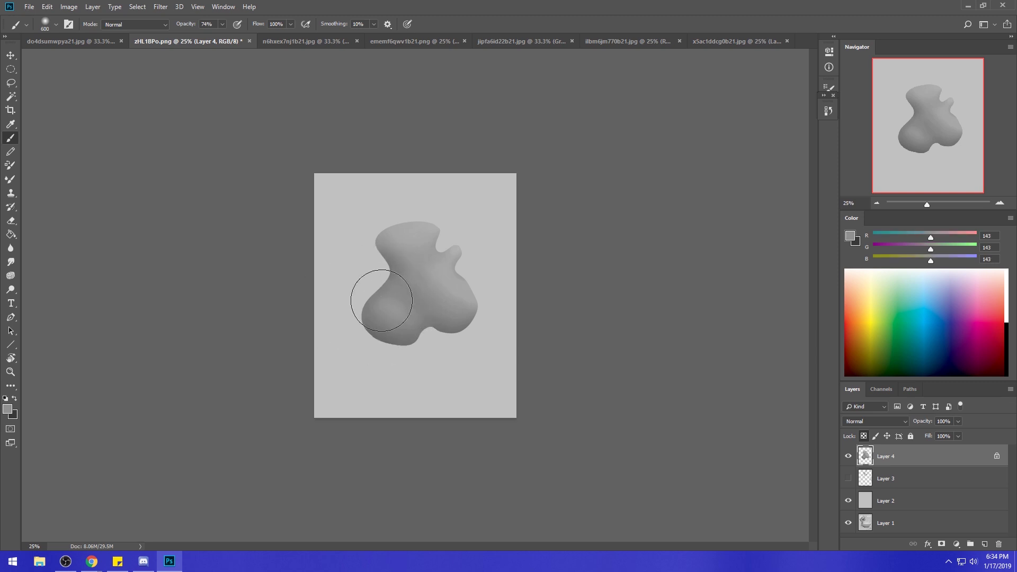
# Try painting the left neck with the background gray of RGB 192, and undo the stroke.
pyautogui.keyDown('alt'); pyautogui.click(372, 270); pyautogui.keyUp('alt')
pyautogui.moveTo(385, 275); pyautogui.dragTo(341, 284)
pyautogui.hotkey('ctrl', 'z')
# Set the brush to 23% opacity and 175 px, and sample a gray of RGB 116 from the lower-left lobe.
pyautogui.click(222, 23)
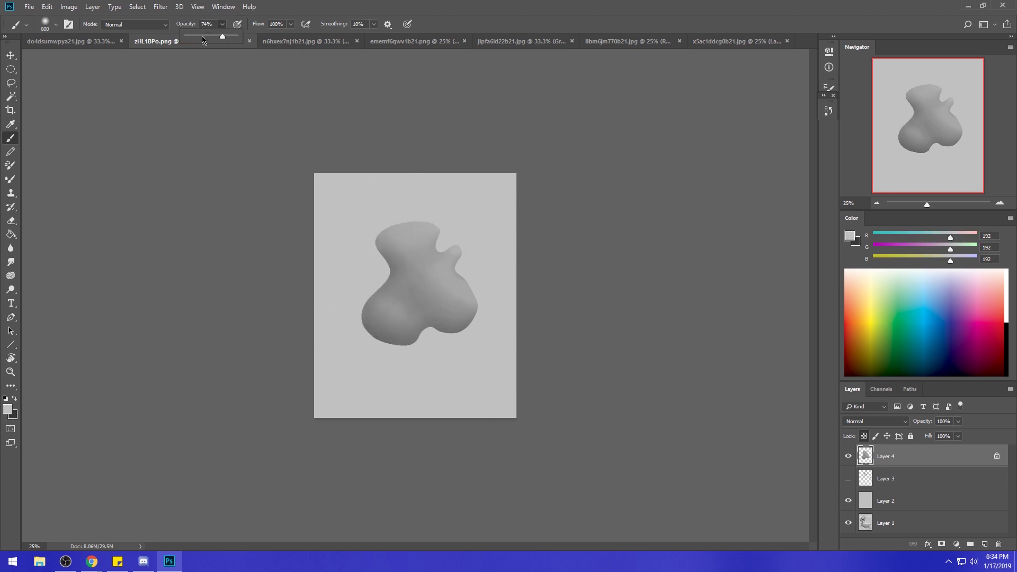
pyautogui.click(351, 209)
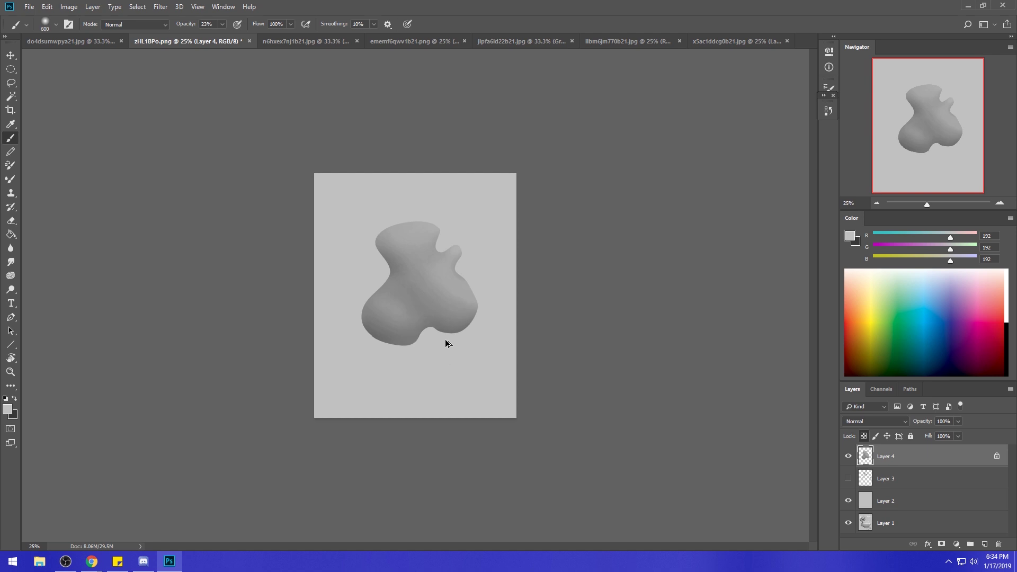
pyautogui.press('[')
pyautogui.press('[')
pyautogui.press(']')
pyautogui.press(']')
pyautogui.press(']')
pyautogui.keyDown('alt'); pyautogui.click(381, 329); pyautogui.keyUp('alt')
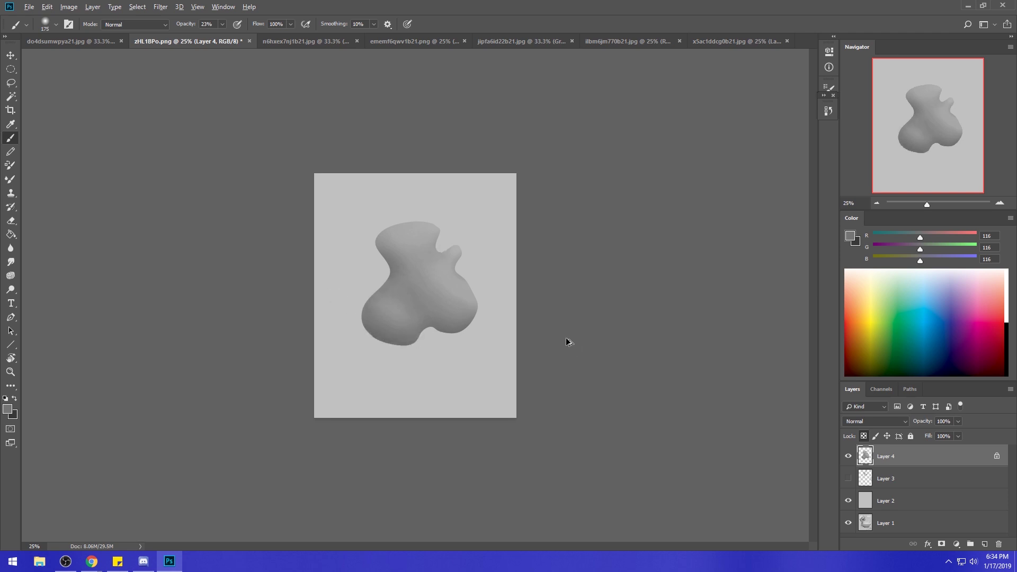
# Replace the shaded blob's layer with a new empty one and outline a new elongated, curved blob as a lasso selection.
pyautogui.click(998, 544)
pyautogui.click(985, 544)
pyautogui.press('l')
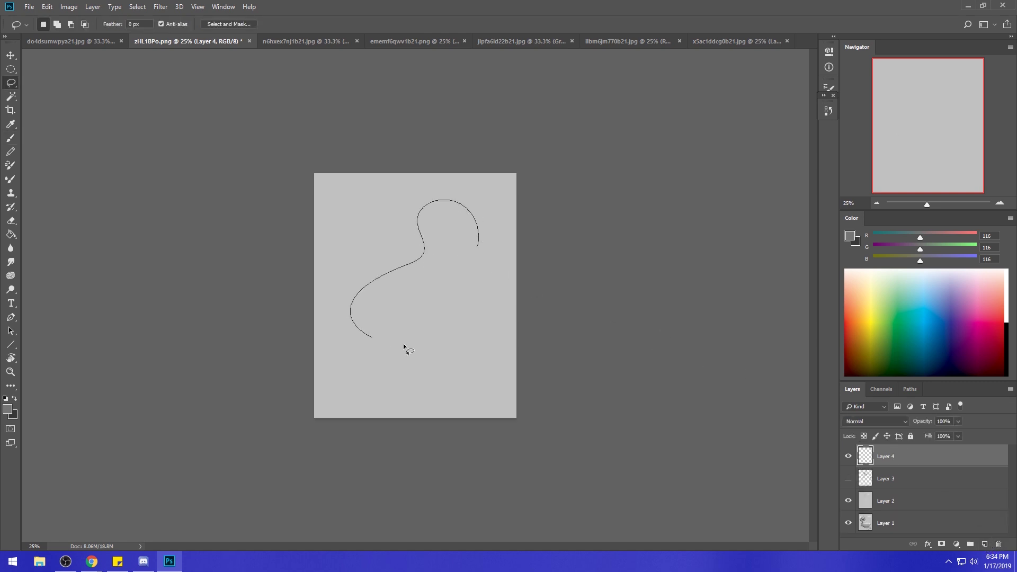
pyautogui.moveTo(436, 240)
pyautogui.mouseDown()
pyautogui.moveTo(479, 243)
pyautogui.moveTo(484, 261)
pyautogui.moveTo(486, 241)
pyautogui.moveTo(471, 252)
pyautogui.moveTo(490, 239)
pyautogui.moveTo(449, 289)
pyautogui.moveTo(496, 260)
pyautogui.mouseUp()
pyautogui.press('shift')
pyautogui.press('alt')
pyautogui.moveTo(339, 343); pyautogui.dragTo(344, 339)
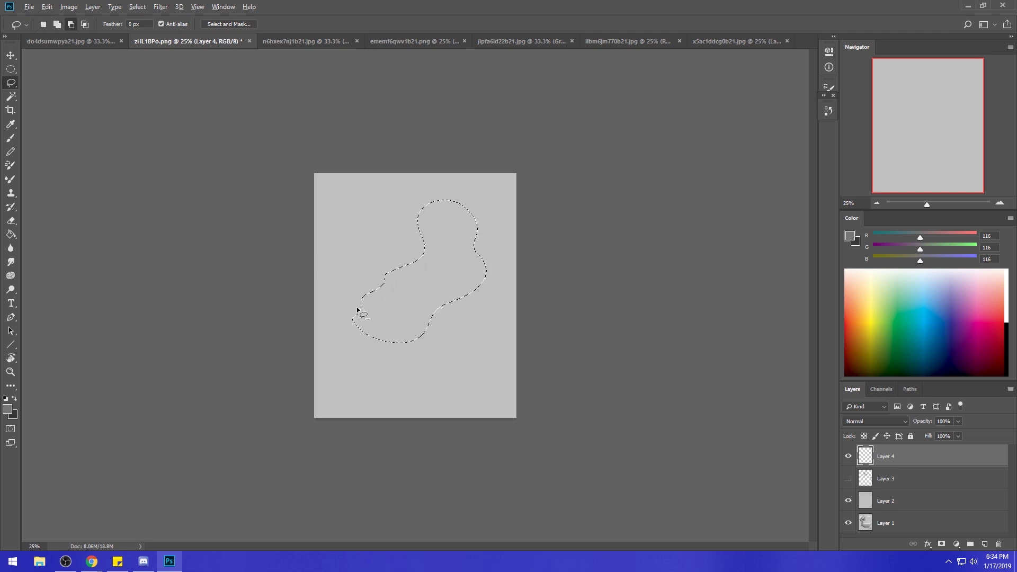
# Fill the lasso selection with the gray of RGB 116 and deselect it.
pyautogui.press('g')
pyautogui.hotkey('shift', 'g')
pyautogui.click(454, 278)
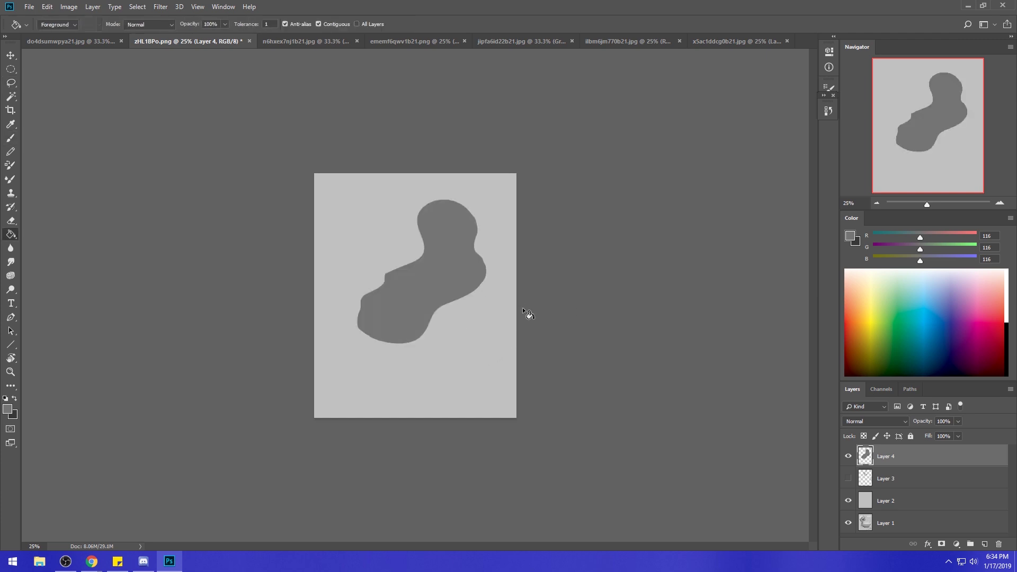
pyautogui.hotkey('ctrl', 'd')
# Lighten the new blob with Hue/Saturation at a Lightness of +18.
pyautogui.press('b')
pyautogui.press('i')
pyautogui.hotkey('ctrl', 'u')
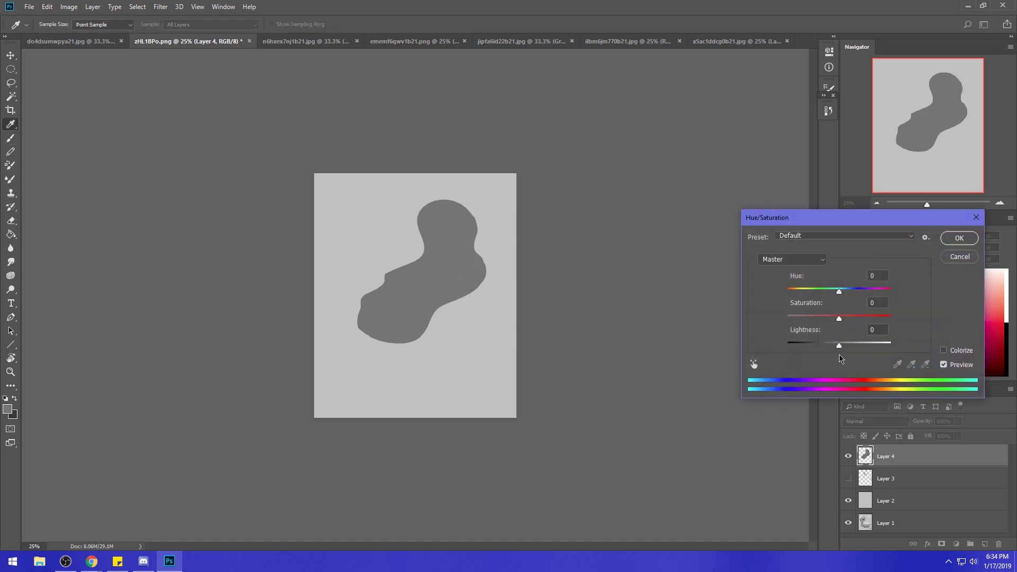
pyautogui.moveTo(843, 349); pyautogui.dragTo(849, 350)
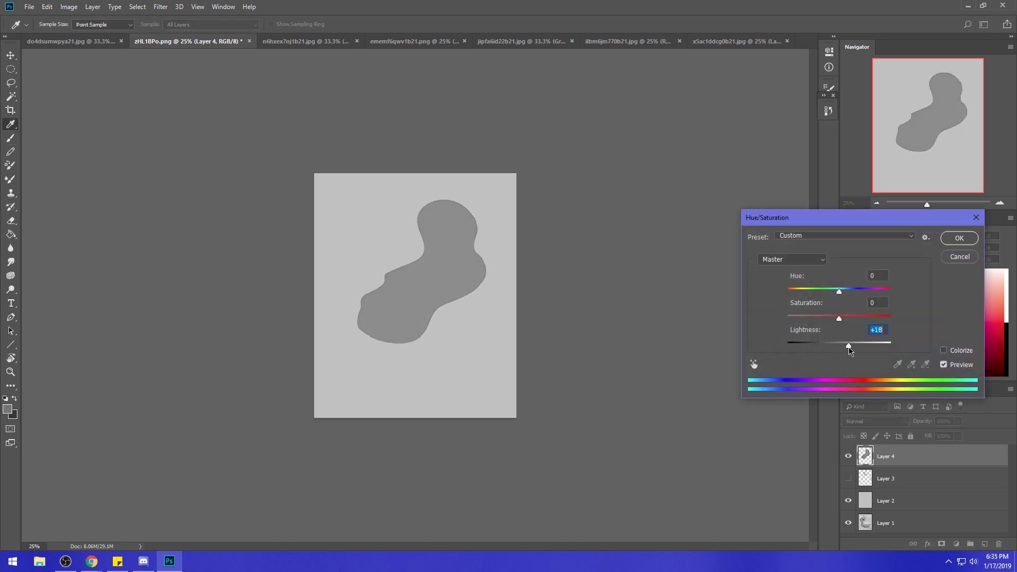
pyautogui.click(966, 240)
# Brighten the blob's middle and upper lobe with the sampled background gray, using a 1200 px brush at 23% opacity.
pyautogui.press('b')
pyautogui.hotkey('ctrl', 'alt', '2')
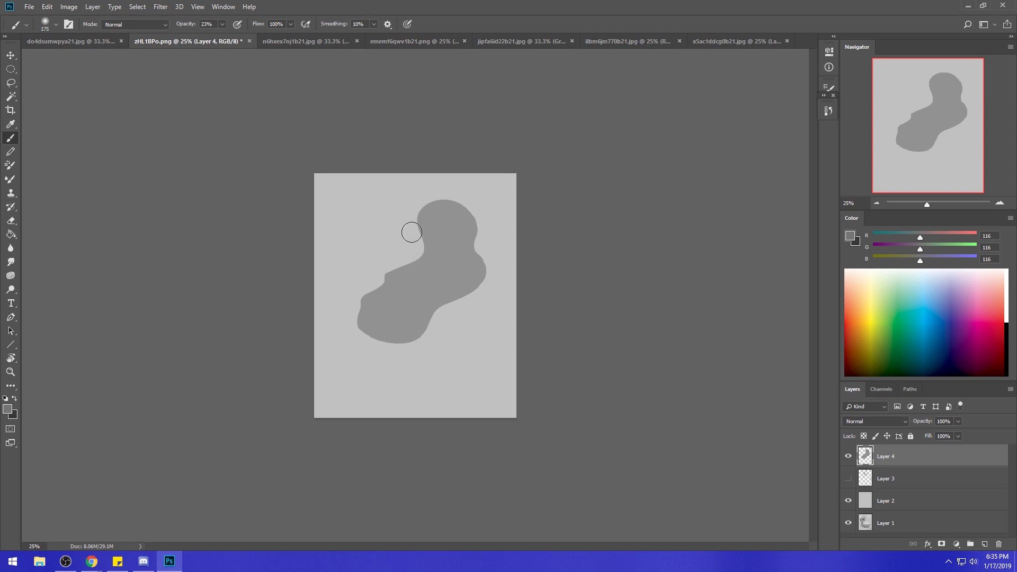
pyautogui.press(']')
pyautogui.press(']')
pyautogui.press(']')
pyautogui.press(']')
pyautogui.press(']')
pyautogui.press(']')
pyautogui.press(']')
pyautogui.press(']')
pyautogui.keyDown('alt'); pyautogui.click(481, 200); pyautogui.keyUp('alt')
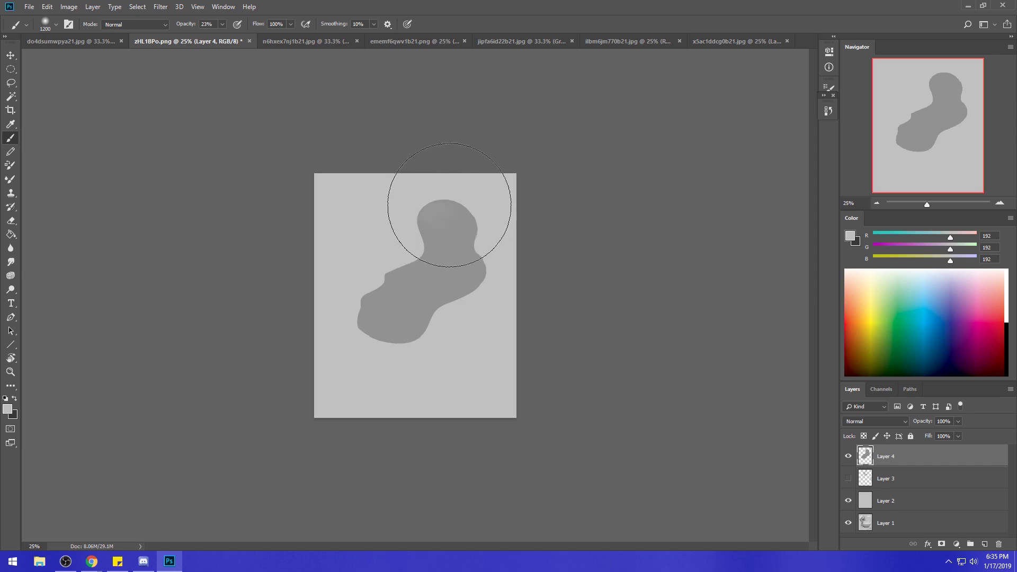
pyautogui.moveTo(474, 271)
pyautogui.mouseDown()
pyautogui.moveTo(452, 235)
pyautogui.moveTo(474, 245)
pyautogui.moveTo(458, 215)
pyautogui.moveTo(473, 266)
pyautogui.moveTo(475, 213)
pyautogui.moveTo(446, 124)
pyautogui.moveTo(452, 265)
pyautogui.moveTo(468, 268)
pyautogui.moveTo(476, 252)
pyautogui.moveTo(412, 299)
pyautogui.moveTo(346, 307)
pyautogui.moveTo(470, 255)
pyautogui.moveTo(415, 277)
pyautogui.moveTo(371, 270)
pyautogui.moveTo(429, 269)
pyautogui.moveTo(359, 306)
pyautogui.mouseUp()
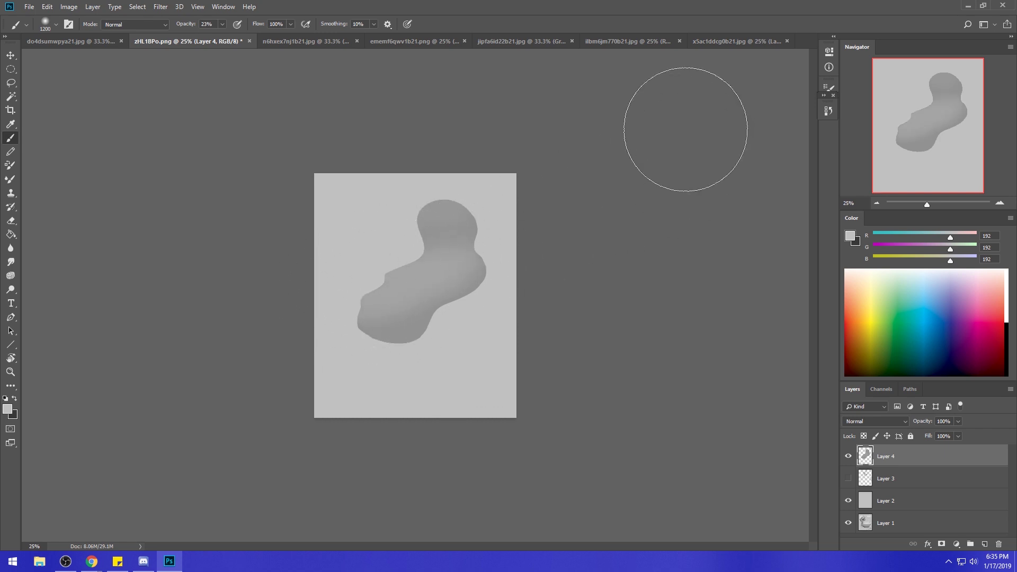
pyautogui.moveTo(455, 198); pyautogui.dragTo(408, 204)
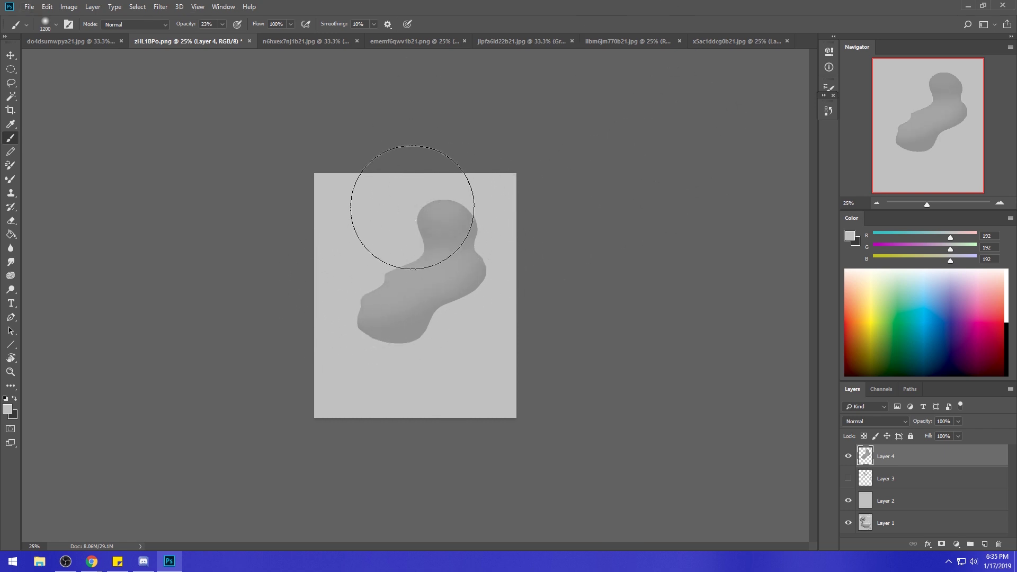
# Set the brush color to 5d5d5d and shade the blob's lower edges and neck, reducing the brush to 400 px.
pyautogui.click(850, 236)
pyautogui.write('5d5d5d')
pyautogui.click(975, 275)
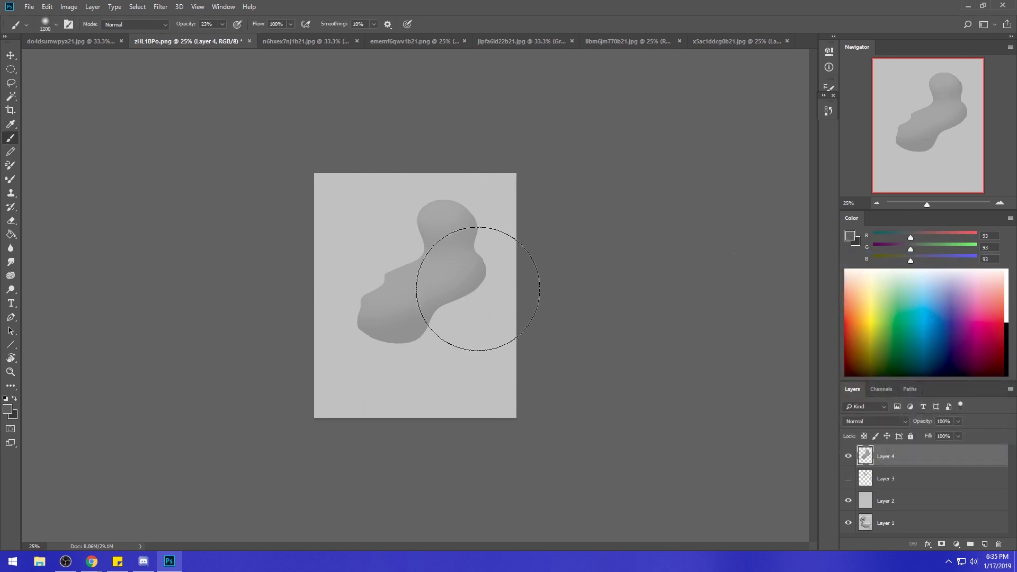
pyautogui.press('[')
pyautogui.press('[')
pyautogui.press('[')
pyautogui.press('[')
pyautogui.press('[')
pyautogui.press('[')
pyautogui.press('[')
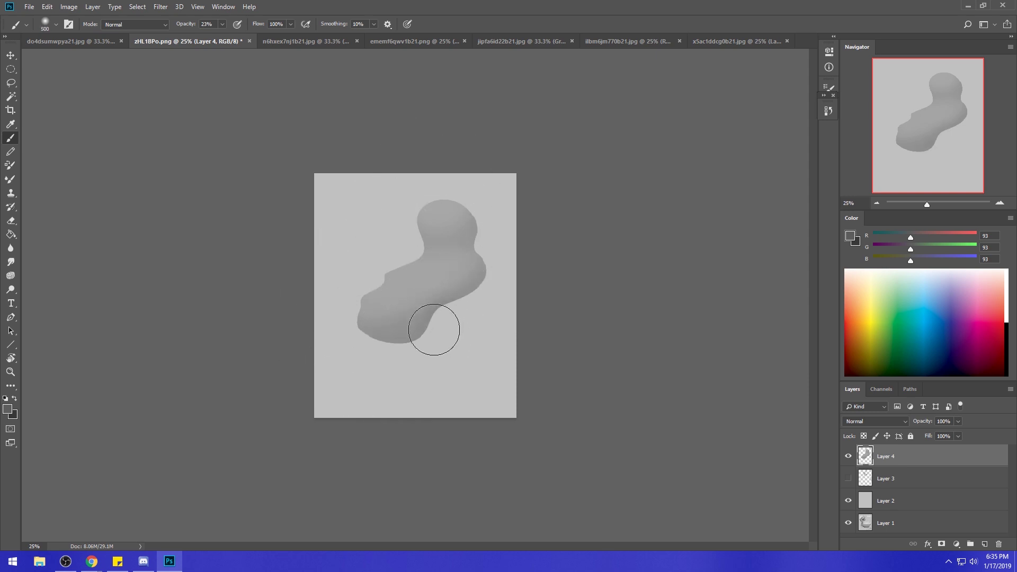
pyautogui.press('[')
pyautogui.press('[')
pyautogui.moveTo(486, 239); pyautogui.dragTo(447, 233)
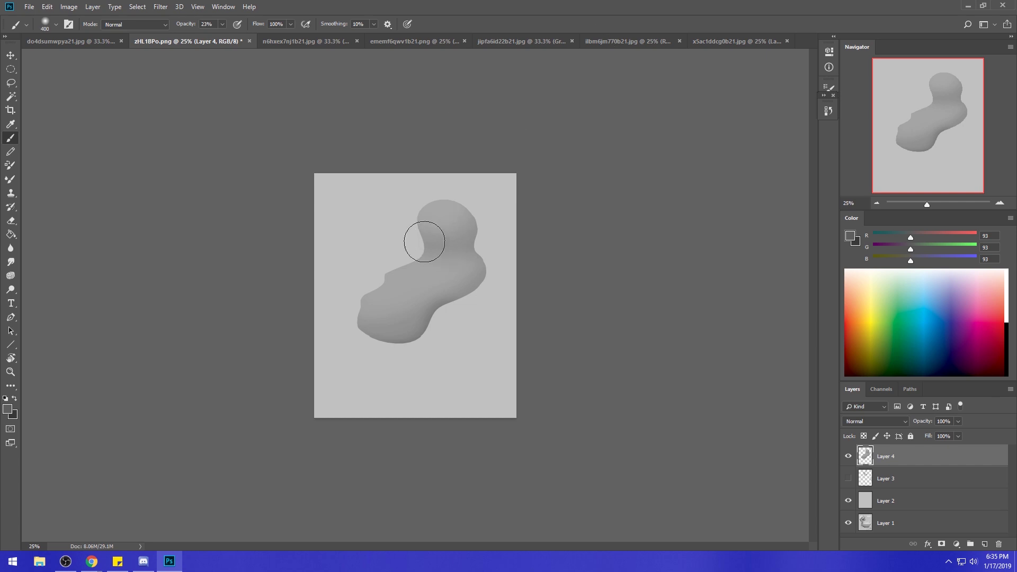
# Paint a soft highlight on the upper lobe in near-white RGB 246 with a 900 px brush.
pyautogui.press(']')
pyautogui.press(']')
pyautogui.press(']')
pyautogui.press(']')
pyautogui.press(']')
pyautogui.click(850, 236)
pyautogui.click(745, 282)
pyautogui.click(976, 275)
pyautogui.moveTo(416, 197)
pyautogui.mouseDown()
pyautogui.moveTo(447, 221)
pyautogui.moveTo(461, 216)
pyautogui.mouseUp()
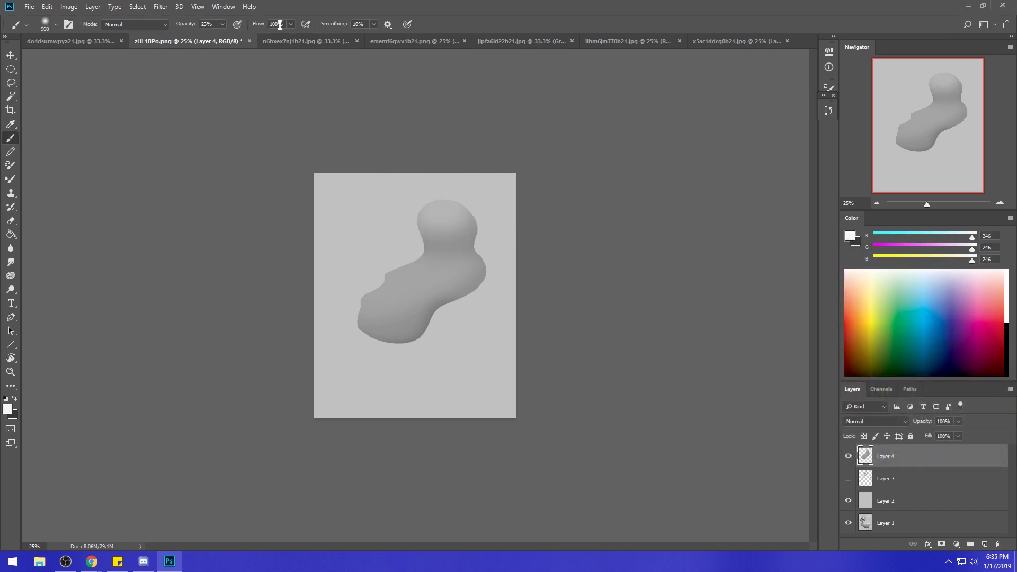
# Blend the upper lobe's left side using sampled grays with a 900 px brush at 4% opacity.
pyautogui.click(442, 204)
pyautogui.press('alt')
pyautogui.keyDown('alt'); pyautogui.click(429, 241); pyautogui.keyUp('alt')
pyautogui.keyDown('alt'); pyautogui.click(422, 220); pyautogui.keyUp('alt')
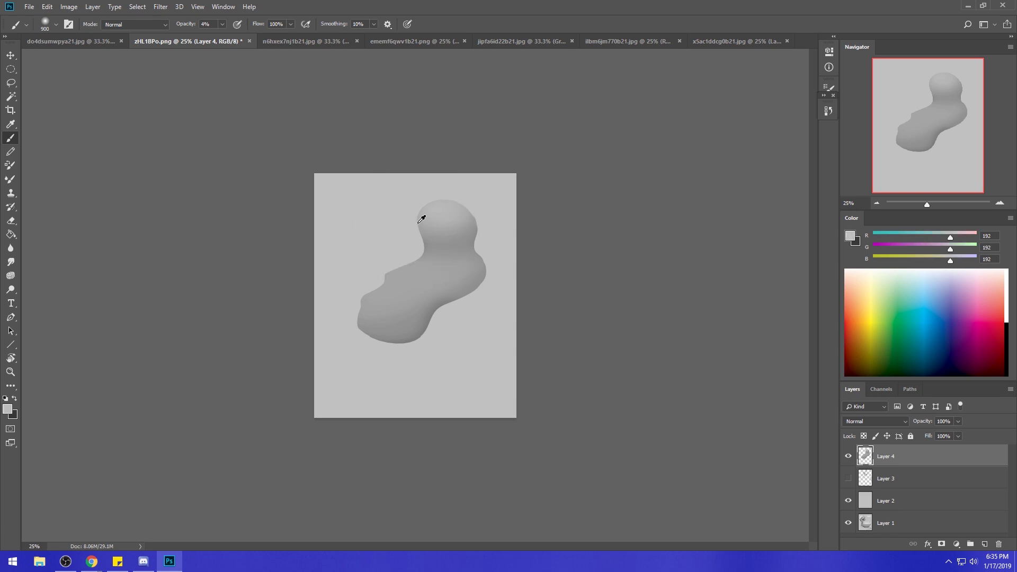
pyautogui.keyDown('alt'); pyautogui.click(422, 218); pyautogui.keyUp('alt')
pyautogui.keyDown('alt'); pyautogui.click(423, 216); pyautogui.keyUp('alt')
pyautogui.keyDown('alt'); pyautogui.click(416, 216); pyautogui.keyUp('alt')
pyautogui.keyDown('alt'); pyautogui.click(404, 217); pyautogui.keyUp('alt')
pyautogui.keyDown('alt'); pyautogui.click(427, 233); pyautogui.keyUp('alt')
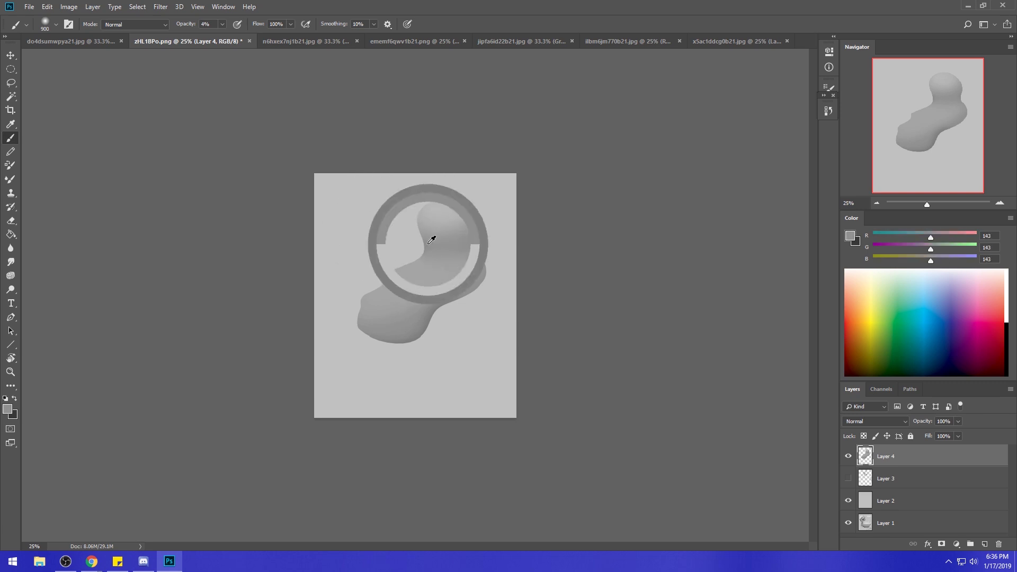
# Refine the upper lobe's top and right edge with sampled grays, using a 300 px brush at 21% opacity.
pyautogui.press('[')
pyautogui.press('[')
pyautogui.press('[')
pyautogui.press('[')
pyautogui.press('[')
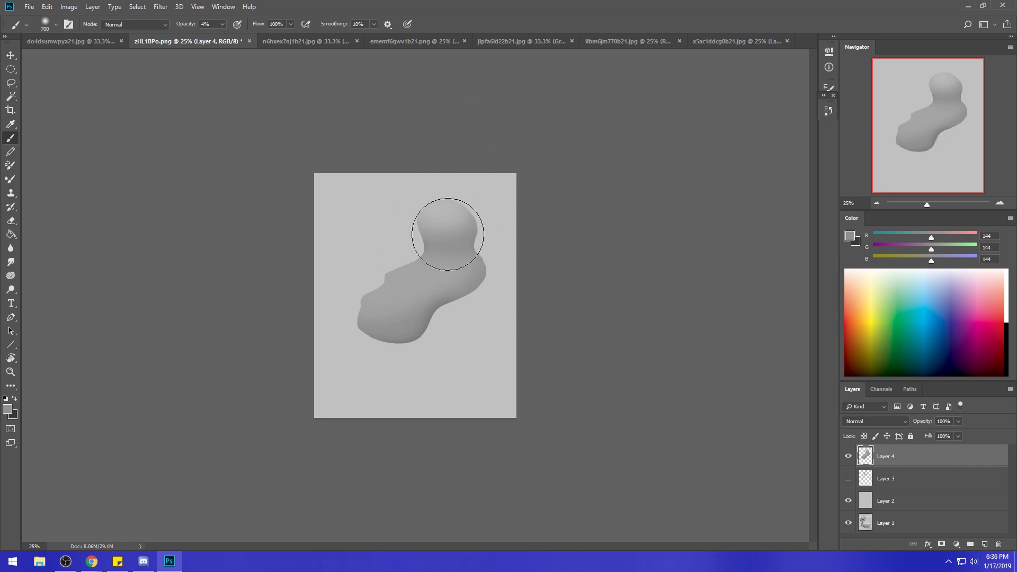
pyautogui.click(221, 25)
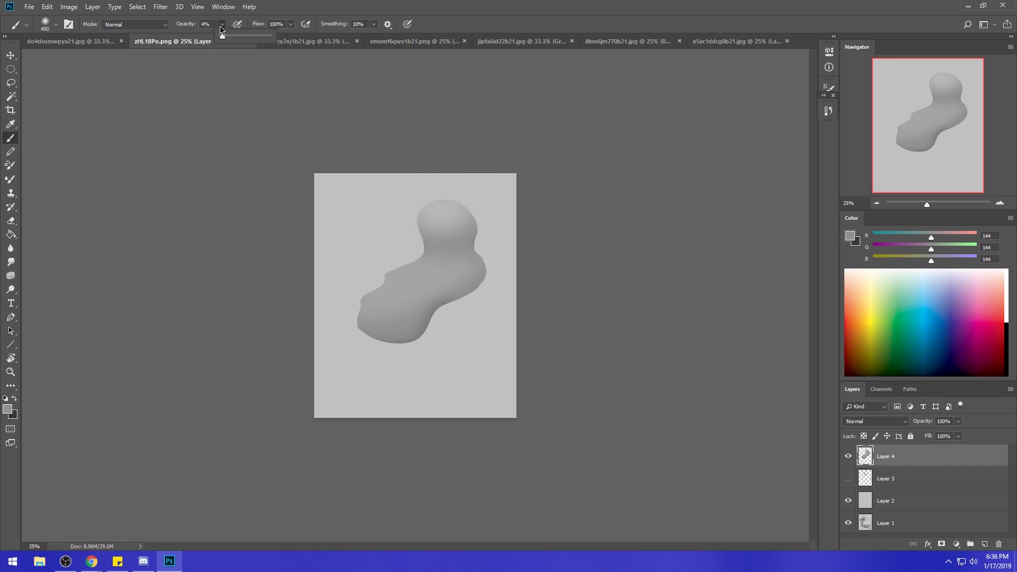
pyautogui.press('[')
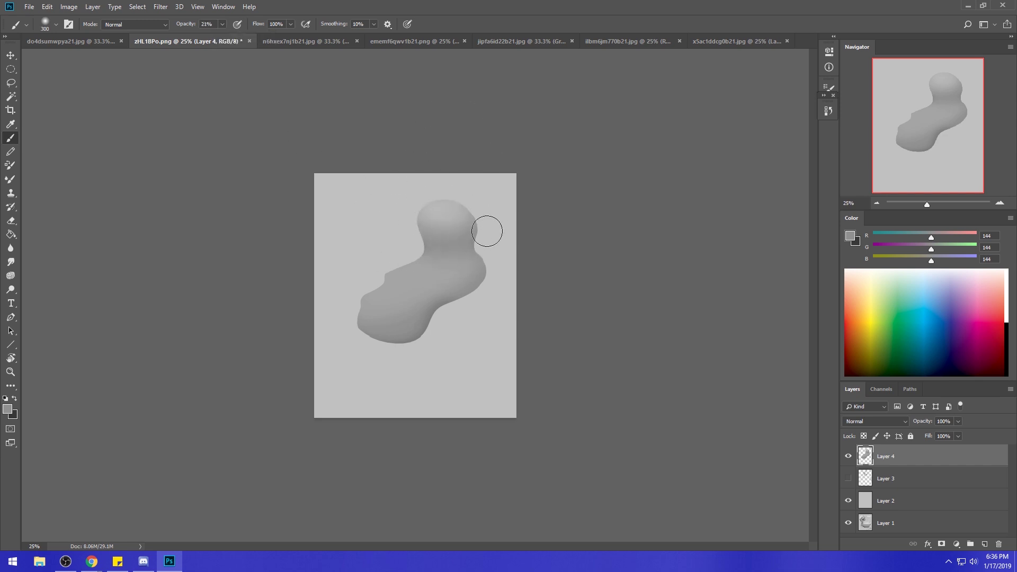
pyautogui.keyDown('alt'); pyautogui.click(479, 218); pyautogui.keyUp('alt')
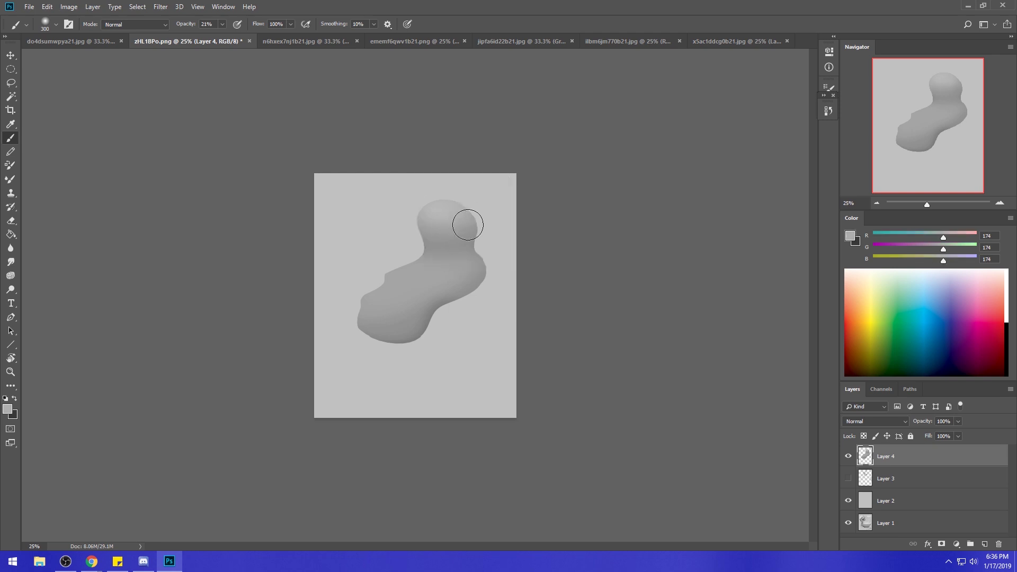
pyautogui.keyDown('alt'); pyautogui.click(459, 208); pyautogui.keyUp('alt')
pyautogui.keyDown('alt'); pyautogui.click(441, 212); pyautogui.keyUp('alt')
pyautogui.keyDown('alt'); pyautogui.click(493, 238); pyautogui.keyUp('alt')
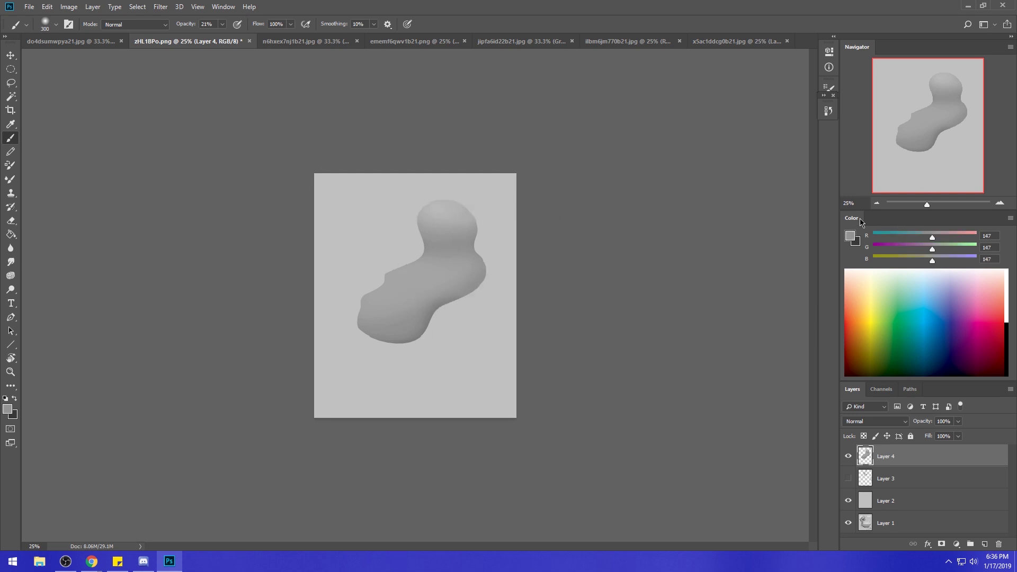
# Set the brush color to dark gray RGB 69 and paint a fold across the blob's middle with an 800 px brush.
pyautogui.click(850, 236)
pyautogui.click(742, 371)
pyautogui.click(975, 274)
pyautogui.press(']')
pyautogui.press(']')
pyautogui.press(']')
pyautogui.press(']')
pyautogui.press(']')
pyautogui.moveTo(390, 295)
pyautogui.mouseDown()
pyautogui.moveTo(386, 284)
pyautogui.moveTo(422, 291)
pyautogui.moveTo(477, 265)
pyautogui.mouseUp()
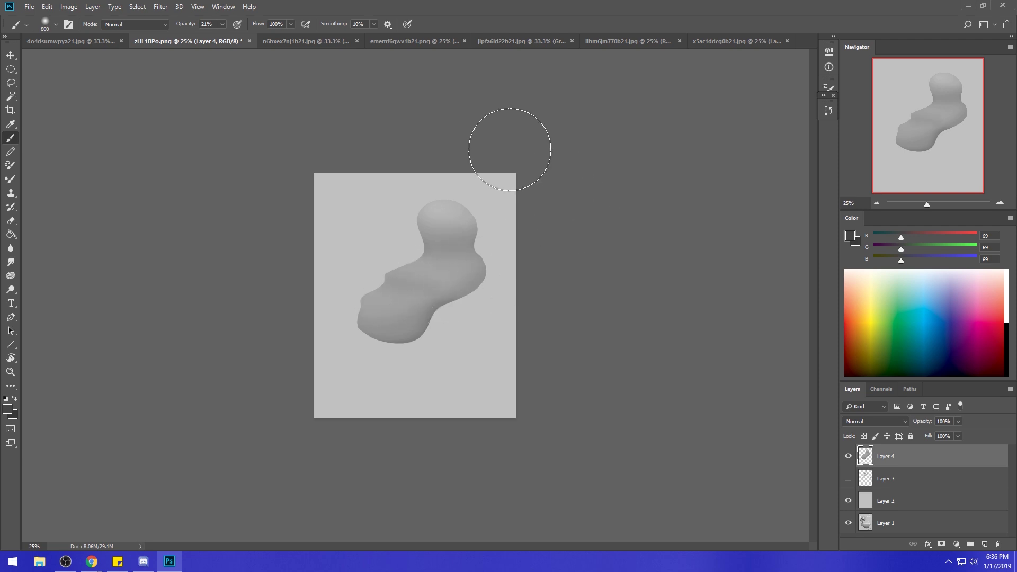
pyautogui.moveTo(386, 274); pyautogui.dragTo(419, 260)
# Sharpen and blend the edge of the middle fold with sampled grays, using a 200 px brush at 47% opacity.
pyautogui.press('[')
pyautogui.press('[')
pyautogui.press('[')
pyautogui.press('[')
pyautogui.click(221, 25)
pyautogui.click(370, 270)
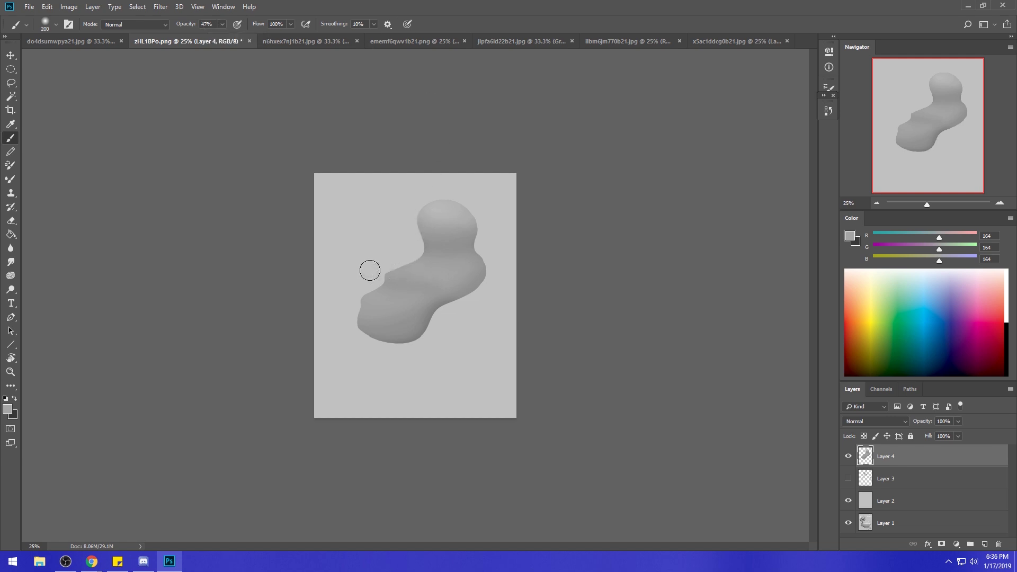
pyautogui.keyDown('alt'); pyautogui.click(419, 276); pyautogui.keyUp('alt')
pyautogui.keyDown('alt'); pyautogui.click(429, 276); pyautogui.keyUp('alt')
pyautogui.keyDown('alt'); pyautogui.click(460, 267); pyautogui.keyUp('alt')
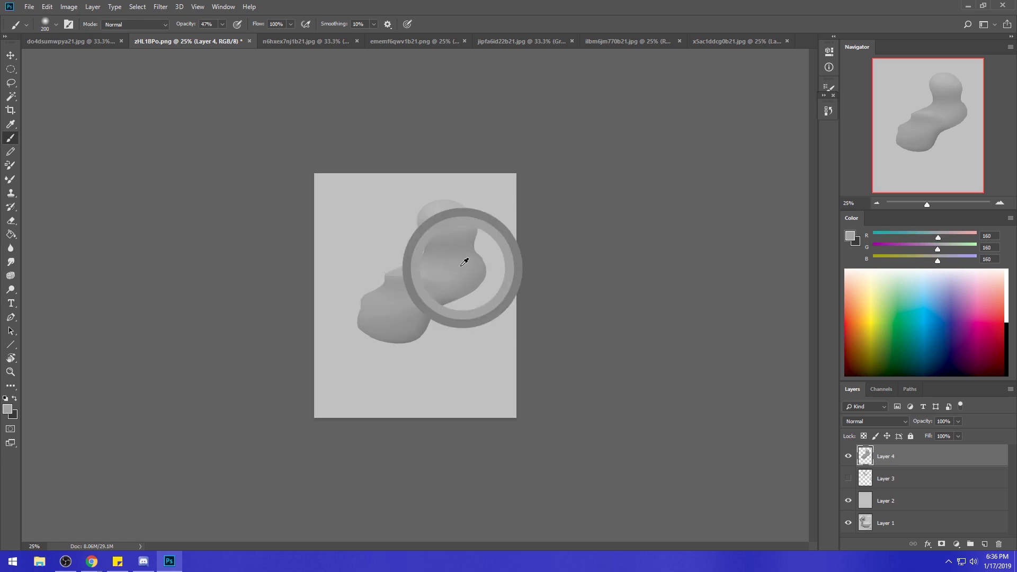
pyautogui.keyDown('alt'); pyautogui.click(392, 264); pyautogui.keyUp('alt')
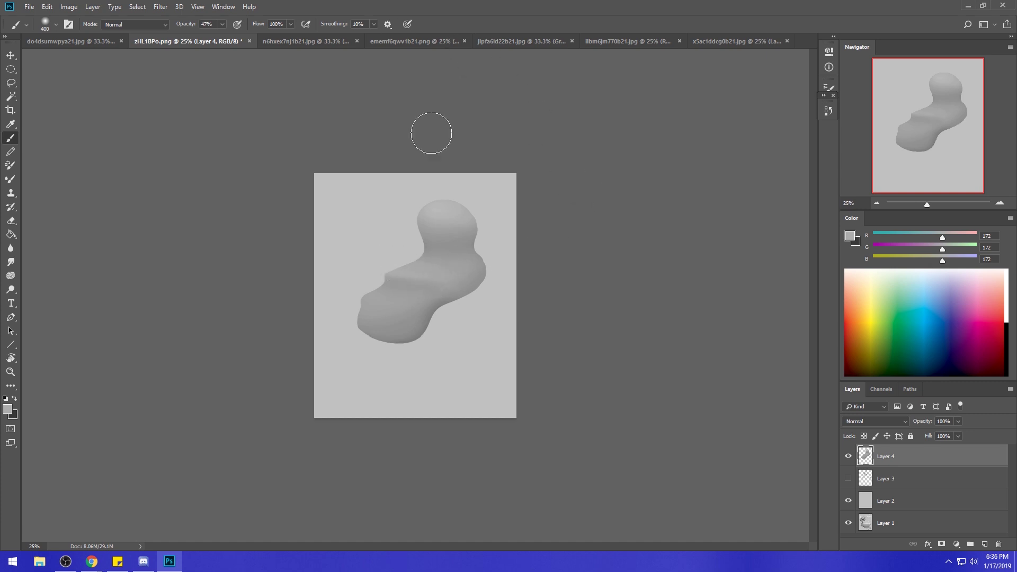
# Blend the area between the neck and the middle fold with sampled gray, using a 400 px brush at 63% opacity.
pyautogui.moveTo(221, 28); pyautogui.dragTo(231, 40)
pyautogui.moveTo(436, 228)
pyautogui.mouseDown()
pyautogui.moveTo(414, 221)
pyautogui.moveTo(452, 229)
pyautogui.moveTo(450, 254)
pyautogui.moveTo(398, 265)
pyautogui.mouseUp()
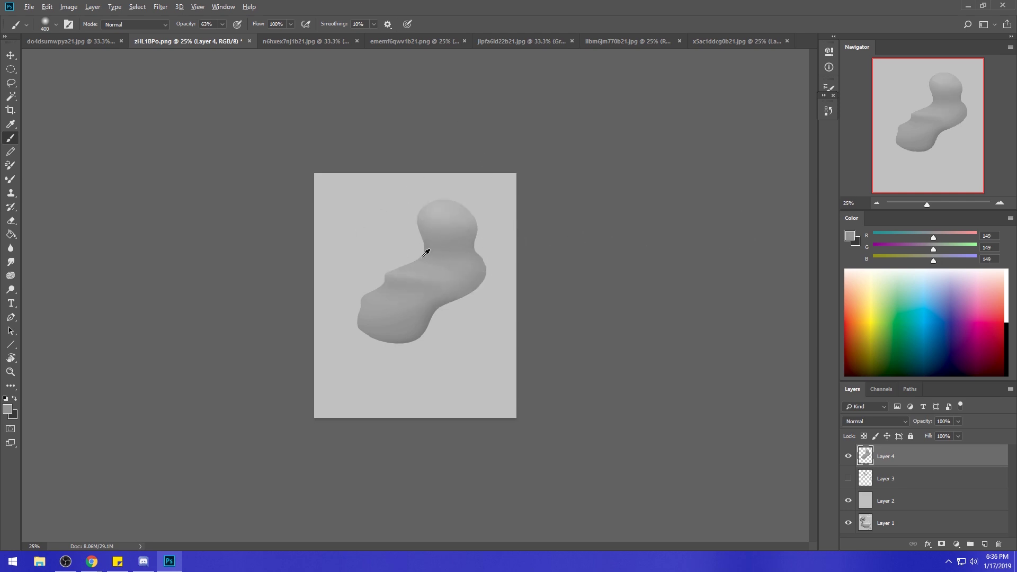
pyautogui.click(12, 262)
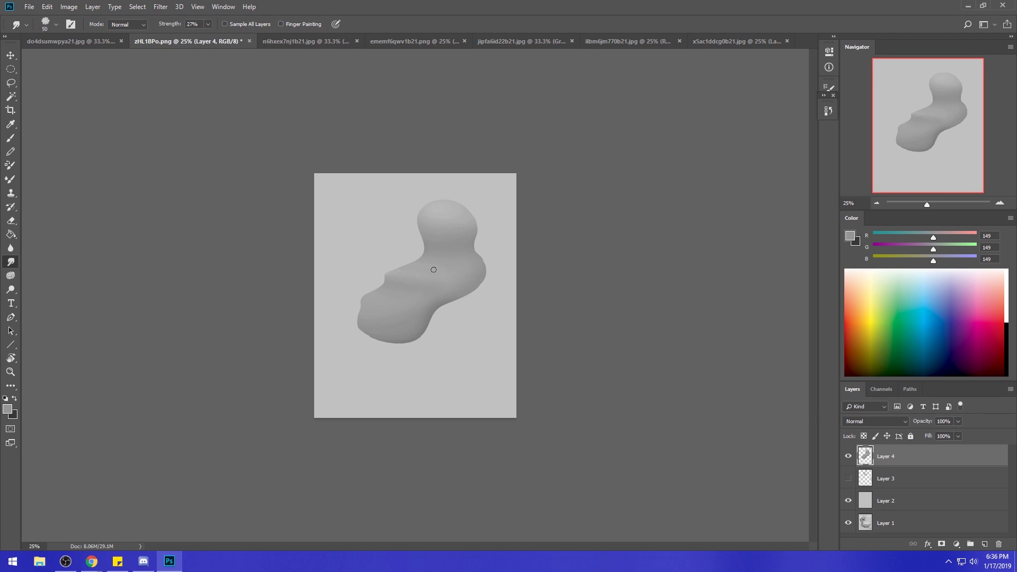
pyautogui.press('b')
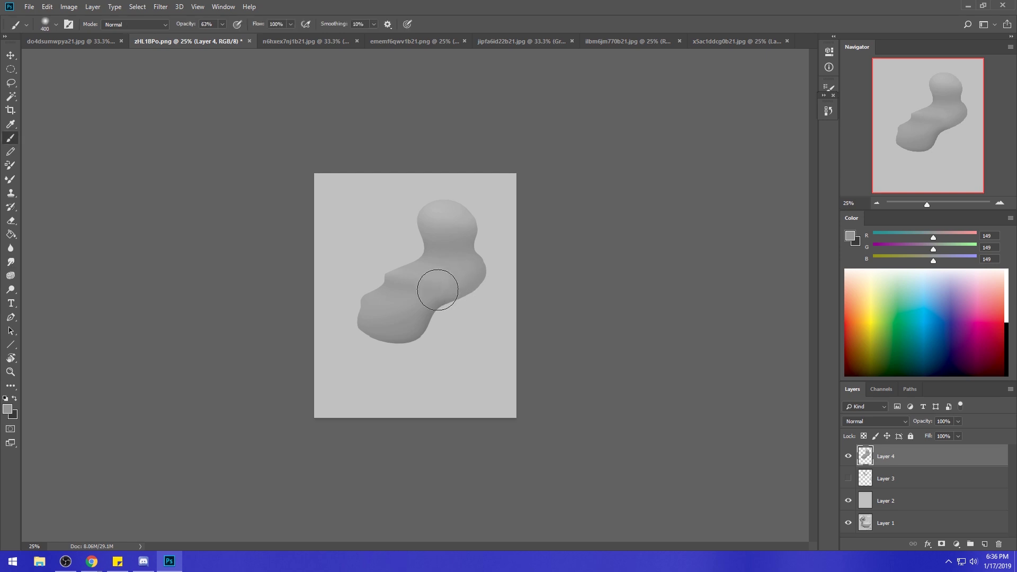
# Model a second fold across the lower lobe with grays sampled from the blob's lower edge, using a 700 px brush.
pyautogui.keyDown('alt'); pyautogui.click(474, 284); pyautogui.keyUp('alt')
pyautogui.press(']')
pyautogui.press(']')
pyautogui.press(']')
pyautogui.keyDown('alt'); pyautogui.click(432, 310); pyautogui.keyUp('alt')
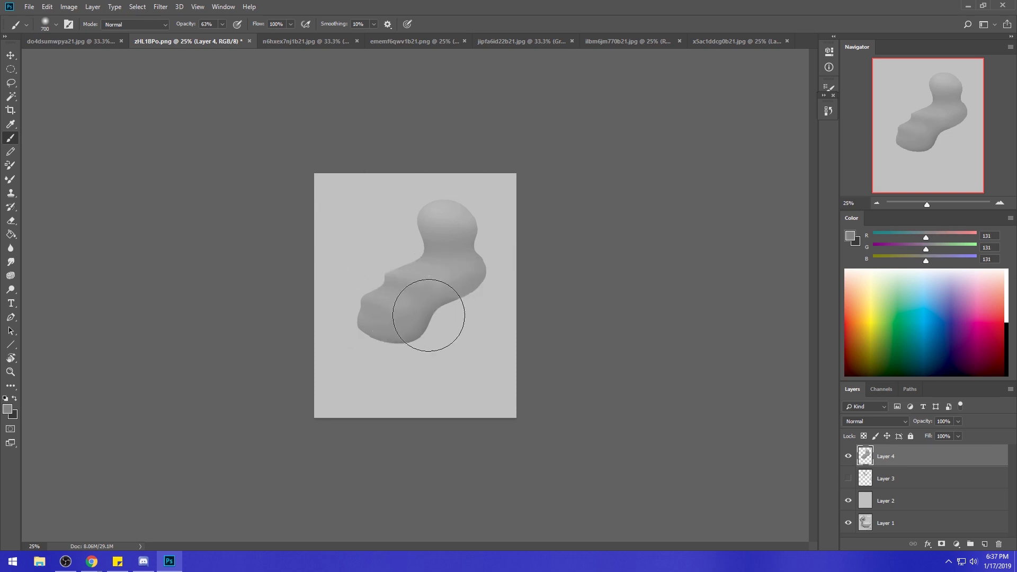
pyautogui.keyDown('alt'); pyautogui.click(427, 305); pyautogui.keyUp('alt')
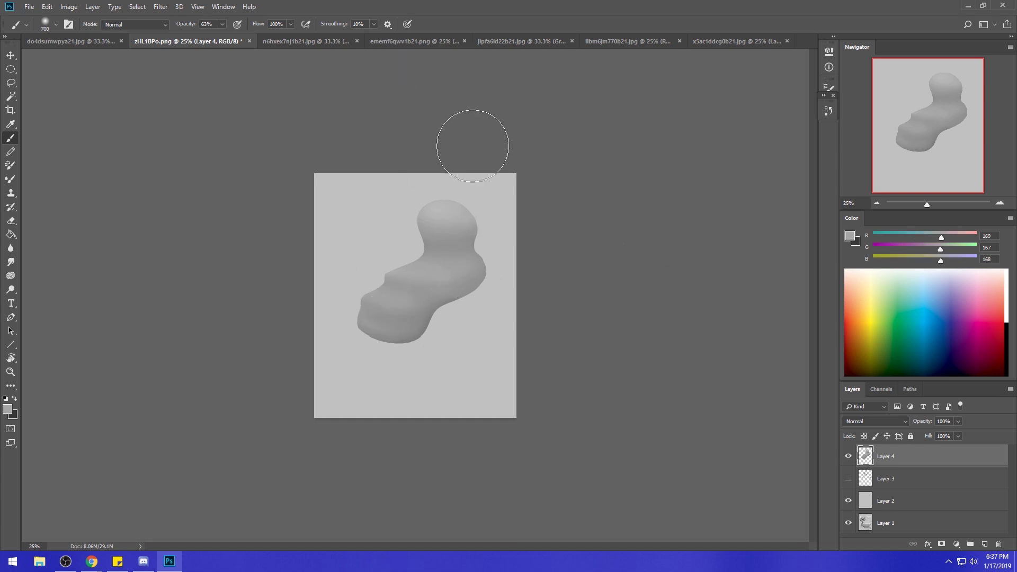
# Set the brush color to 3c3c3c and darken the blob's lower lobe with a 700 px brush at 22% opacity.
pyautogui.click(853, 238)
pyautogui.write('3c3c3c')
pyautogui.click(973, 275)
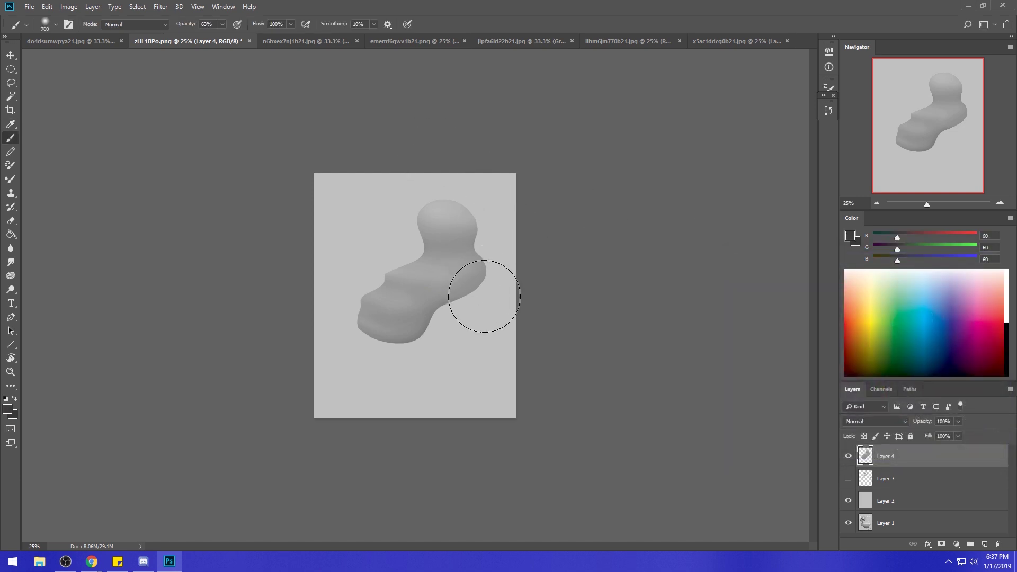
pyautogui.hotkey('ctrl', '-')
pyautogui.press(']')
pyautogui.press(']')
pyautogui.press('[')
pyautogui.press('[')
pyautogui.click(222, 23)
pyautogui.moveTo(221, 40); pyautogui.dragTo(205, 41)
pyautogui.moveTo(436, 307)
pyautogui.mouseDown()
pyautogui.moveTo(392, 326)
pyautogui.moveTo(431, 307)
pyautogui.moveTo(416, 332)
pyautogui.mouseUp()
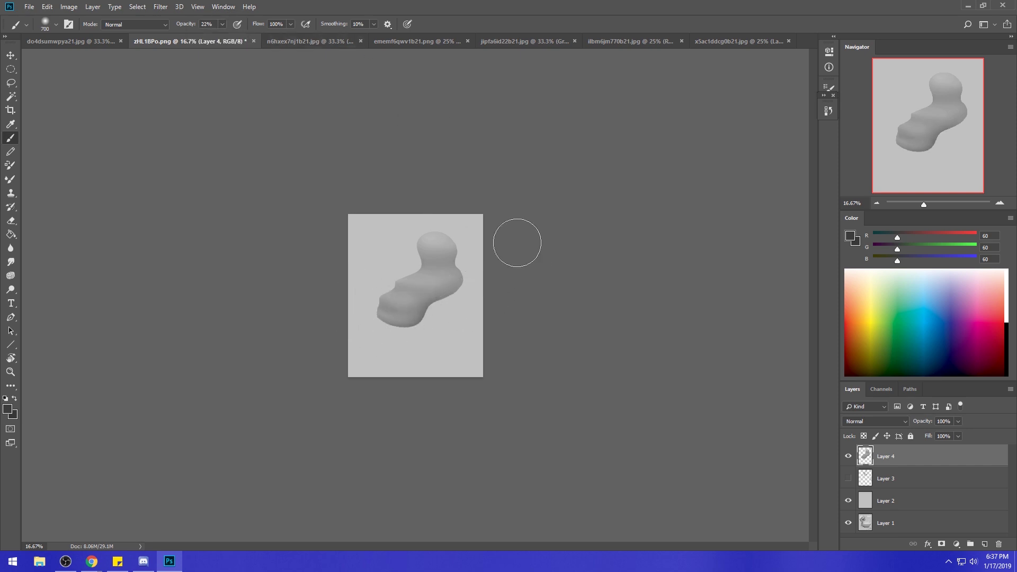
# Build up soft shading around the lower lobe and the blob's right underside at 4%, then 10% brush opacity.
pyautogui.click(222, 24)
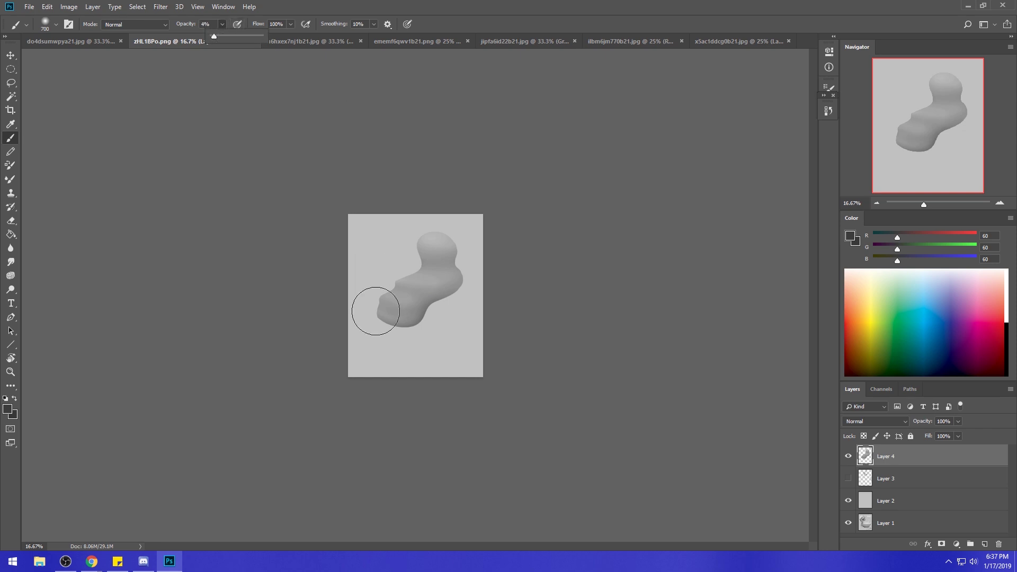
pyautogui.click(419, 281)
pyautogui.moveTo(387, 303)
pyautogui.mouseDown()
pyautogui.moveTo(425, 314)
pyautogui.moveTo(411, 314)
pyautogui.moveTo(414, 330)
pyautogui.moveTo(358, 319)
pyautogui.moveTo(421, 333)
pyautogui.mouseUp()
pyautogui.moveTo(224, 27); pyautogui.dragTo(228, 38)
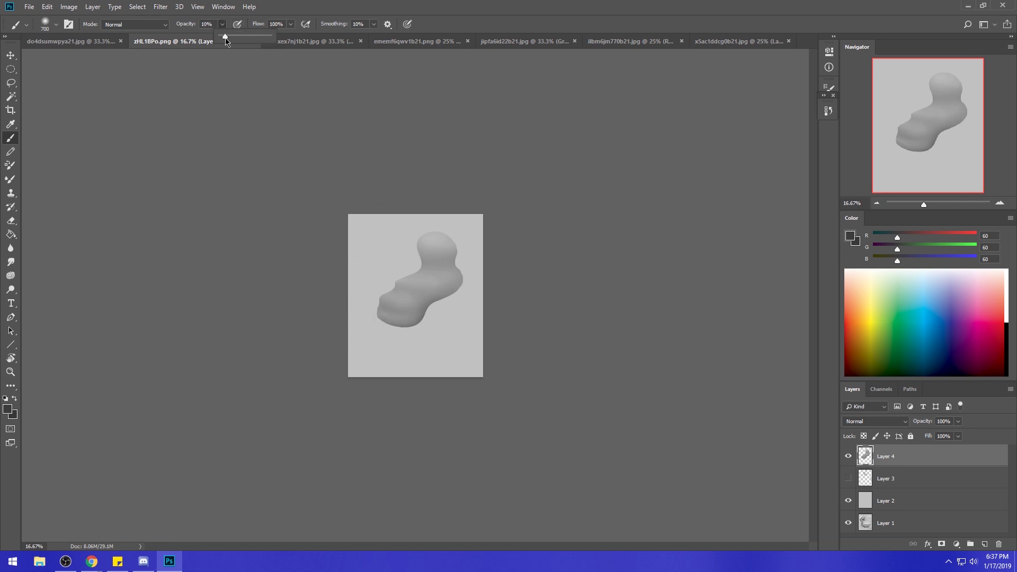
pyautogui.click(371, 325)
pyautogui.moveTo(438, 318)
pyautogui.mouseDown()
pyautogui.moveTo(390, 285)
pyautogui.moveTo(373, 303)
pyautogui.moveTo(442, 293)
pyautogui.moveTo(377, 302)
pyautogui.moveTo(424, 310)
pyautogui.moveTo(405, 280)
pyautogui.moveTo(393, 287)
pyautogui.moveTo(419, 294)
pyautogui.moveTo(432, 235)
pyautogui.moveTo(425, 260)
pyautogui.moveTo(434, 265)
pyautogui.moveTo(413, 259)
pyautogui.moveTo(436, 263)
pyautogui.mouseUp()
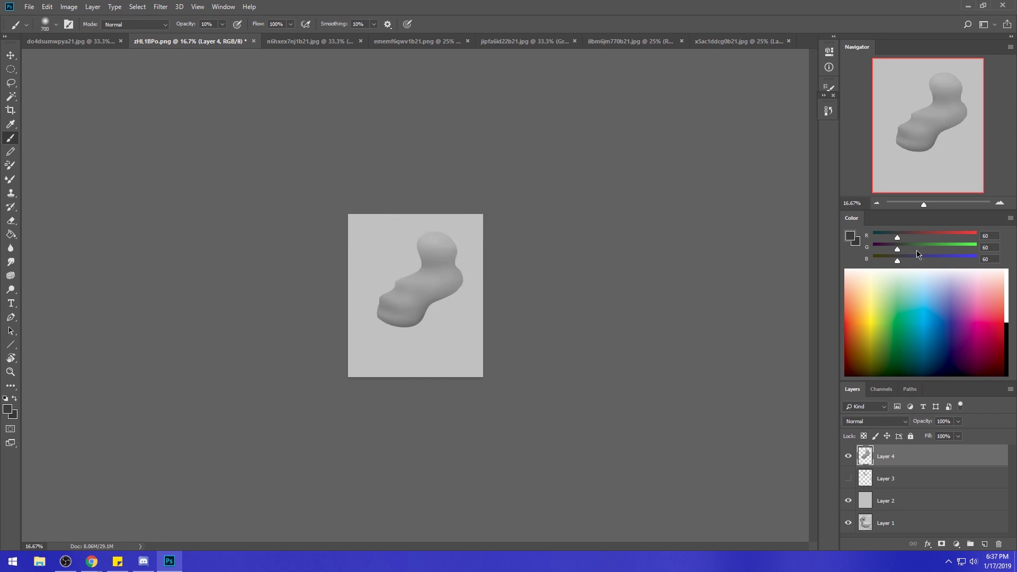
pyautogui.click(850, 236)
pyautogui.click(737, 281)
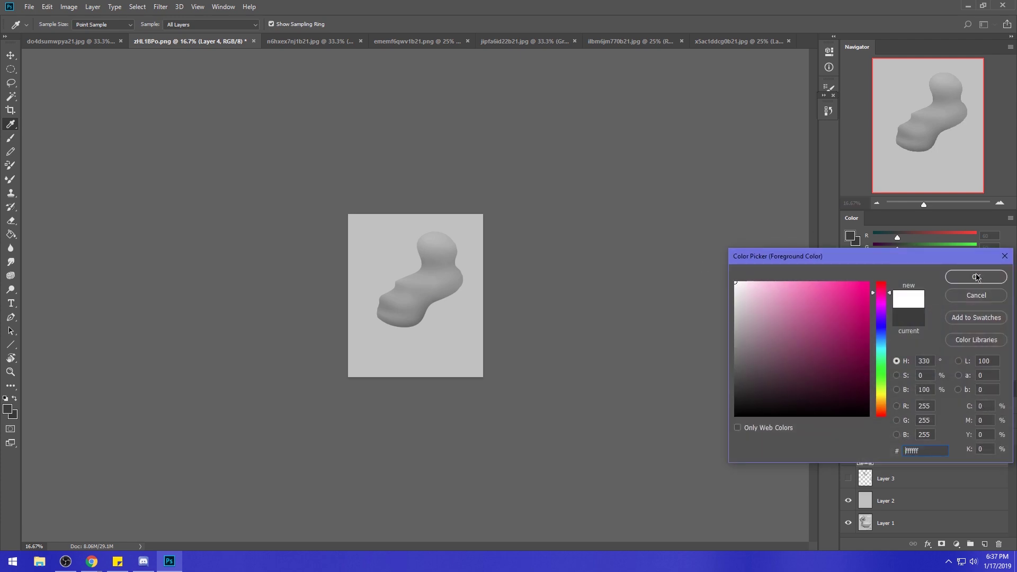
pyautogui.click(977, 276)
# Brighten the top of the right bulge with the sampled background gray, using an 800 px brush at 39% opacity.
pyautogui.press(']')
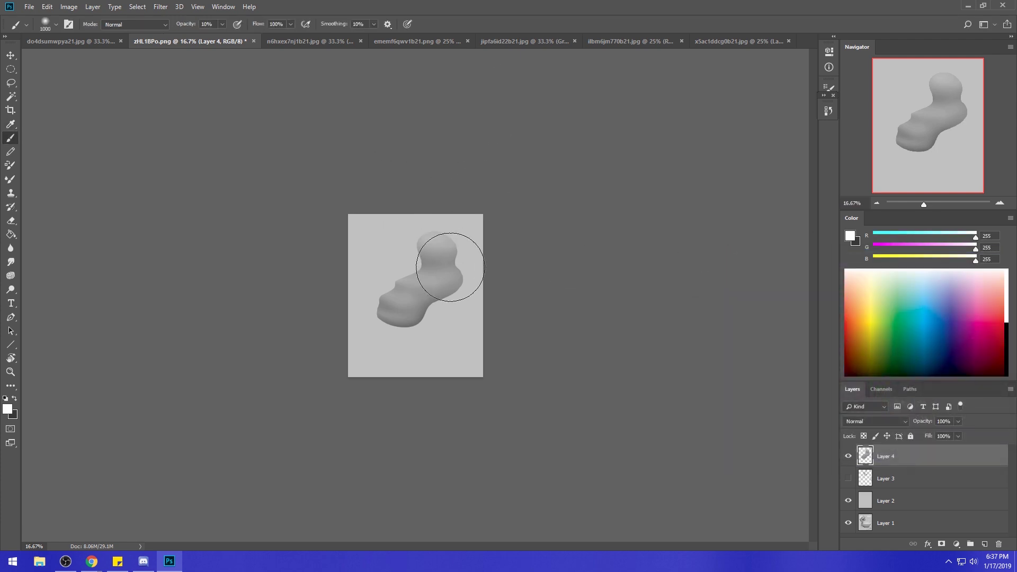
pyautogui.keyDown('alt'); pyautogui.click(461, 267); pyautogui.keyUp('alt')
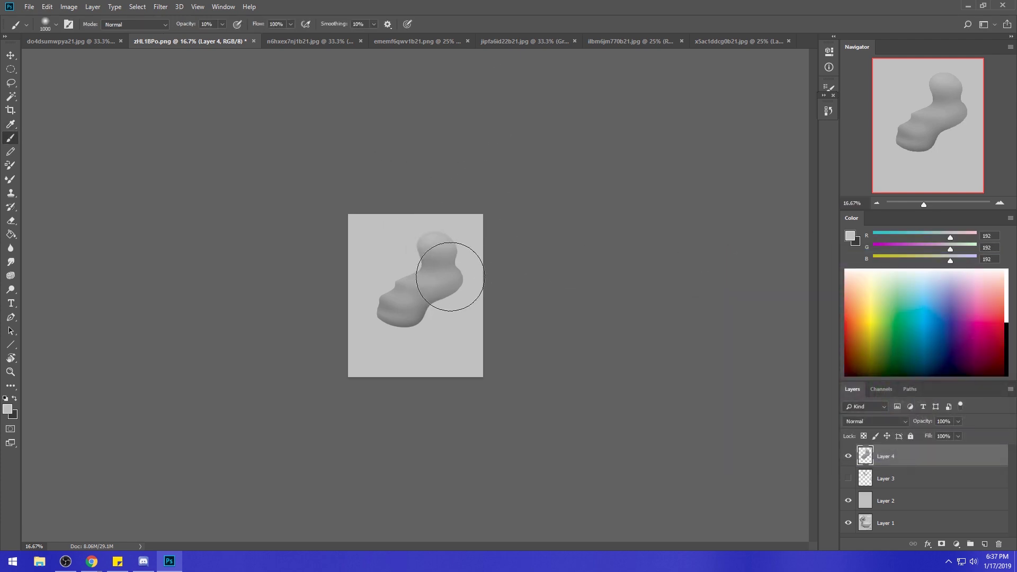
pyautogui.click(222, 24)
pyautogui.moveTo(222, 38); pyautogui.dragTo(238, 37)
pyautogui.press('[')
pyautogui.moveTo(454, 261)
pyautogui.mouseDown()
pyautogui.moveTo(431, 284)
pyautogui.moveTo(464, 267)
pyautogui.mouseUp()
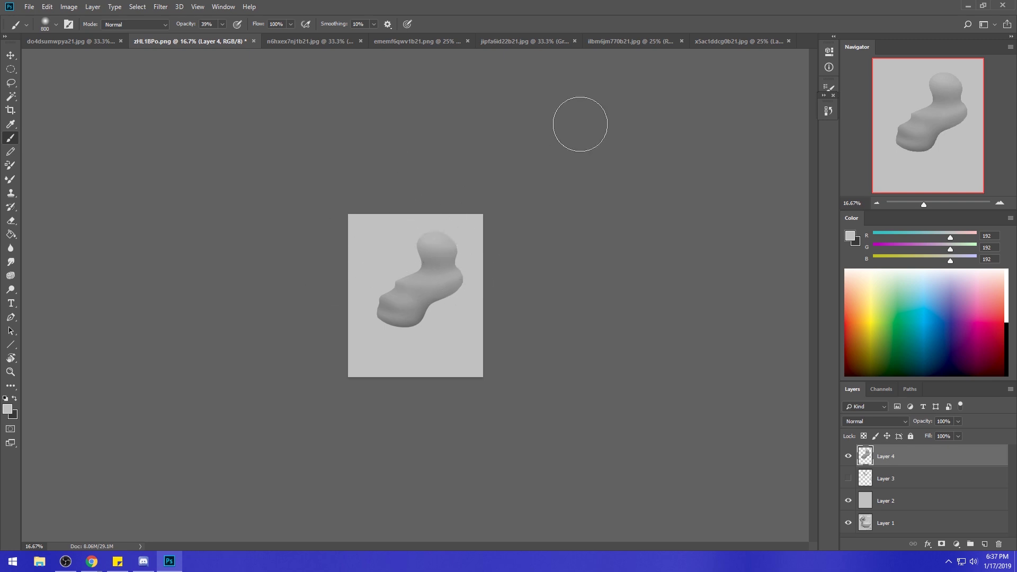
# Blend the right bulge's underside and the top of the upper lobe with grays sampled from the blob.
pyautogui.keyDown('alt'); pyautogui.click(461, 280); pyautogui.keyUp('alt')
pyautogui.keyDown('alt'); pyautogui.click(455, 287); pyautogui.keyUp('alt')
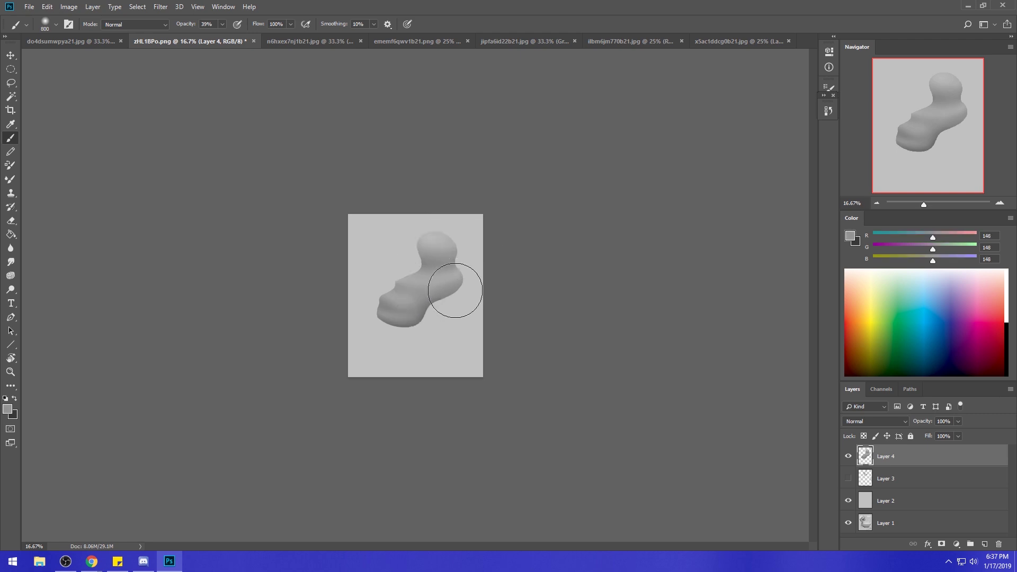
pyautogui.keyDown('alt'); pyautogui.click(434, 301); pyautogui.keyUp('alt')
pyautogui.keyDown('alt'); pyautogui.click(445, 236); pyautogui.keyUp('alt')
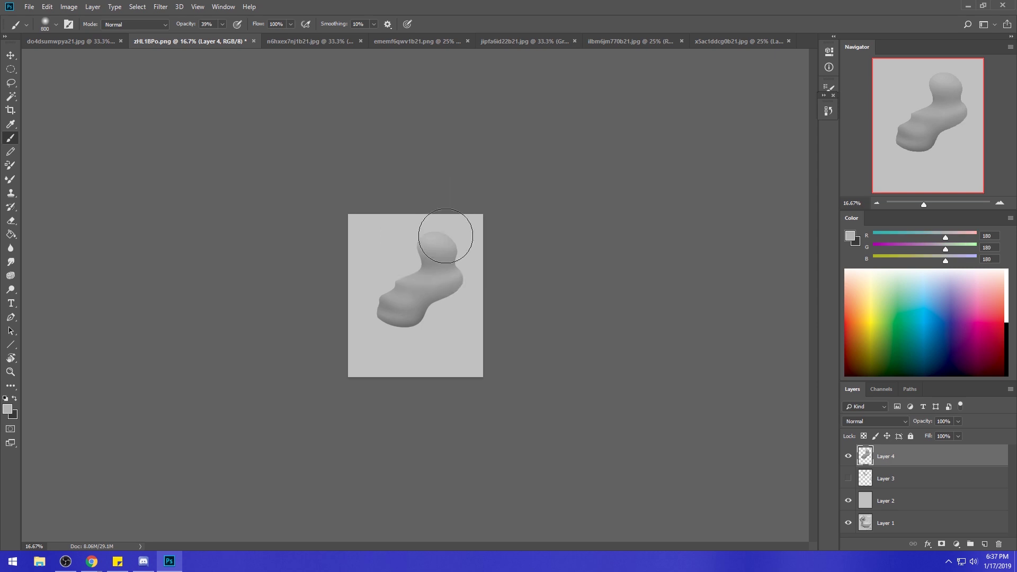
# Set the brush color to light gray RGB 227 and soften the upper lobe's top highlight at 5% opacity.
pyautogui.click(850, 237)
pyautogui.click(740, 282)
pyautogui.click(976, 275)
pyautogui.moveTo(455, 239); pyautogui.dragTo(430, 231)
pyautogui.click(222, 24)
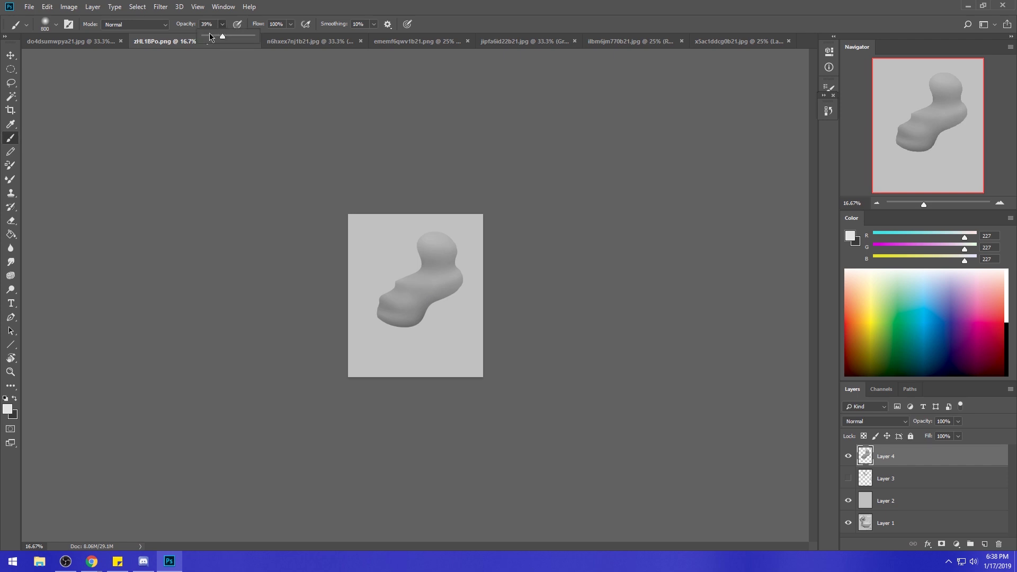
pyautogui.click(455, 238)
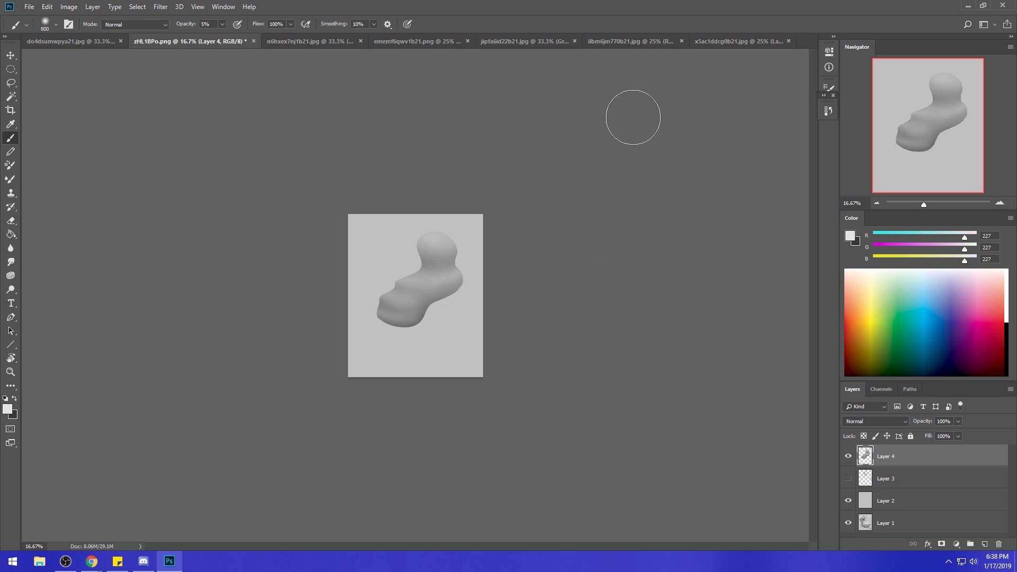
pyautogui.click(441, 235)
# Blend the neck, middle fold and right bulge with sampled grays, using the 800 px brush at 25% opacity.
pyautogui.keyDown('alt'); pyautogui.click(428, 261); pyautogui.keyUp('alt')
pyautogui.keyDown('alt'); pyautogui.click(406, 287); pyautogui.keyUp('alt')
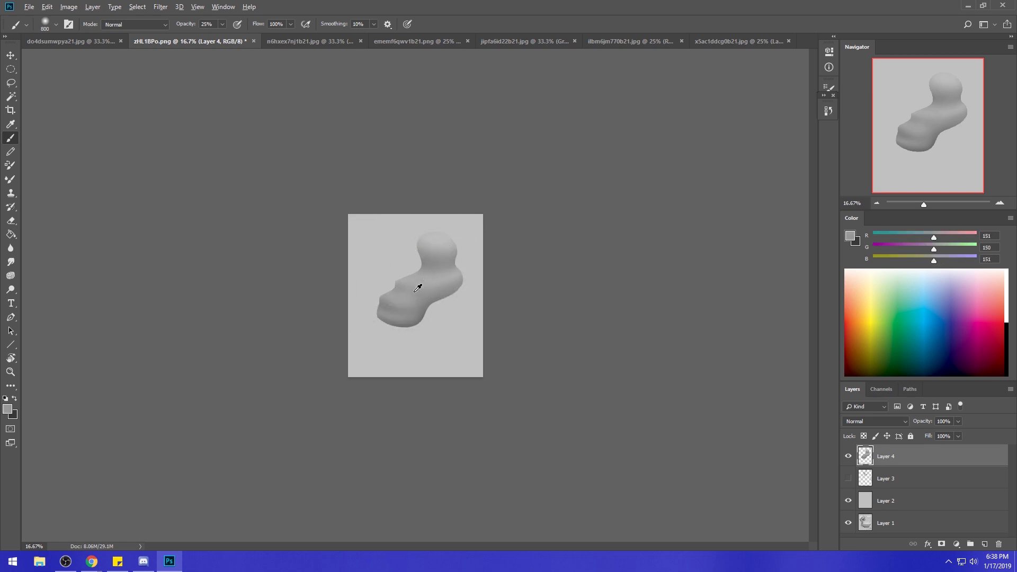
pyautogui.keyDown('alt'); pyautogui.click(450, 286); pyautogui.keyUp('alt')
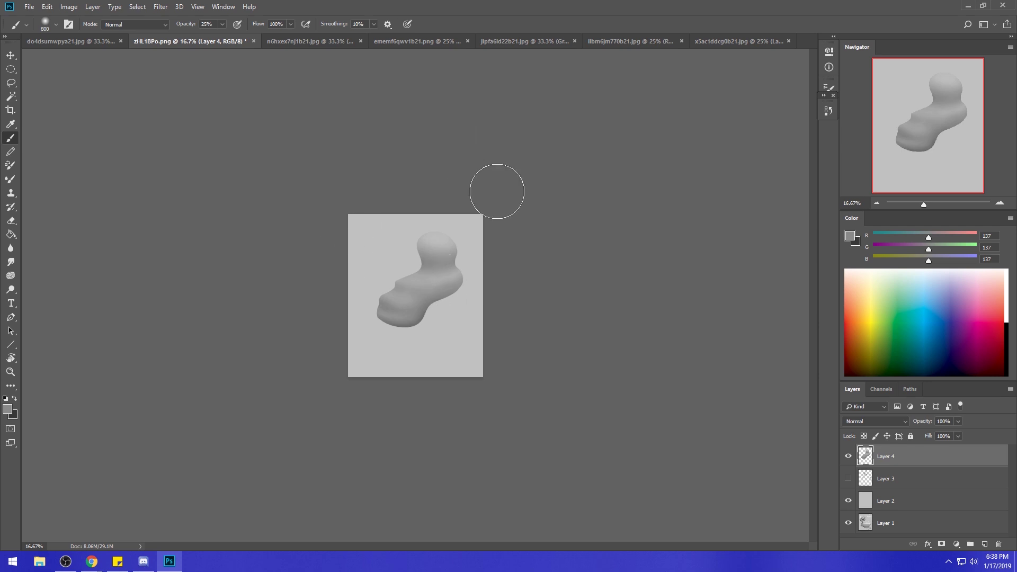
pyautogui.keyDown('alt'); pyautogui.click(456, 285); pyautogui.keyUp('alt')
# Set the brush color to near-black RGB 4 and faintly darken the neck's left side at 6% opacity.
pyautogui.click(852, 236)
pyautogui.click(737, 417)
pyautogui.click(971, 275)
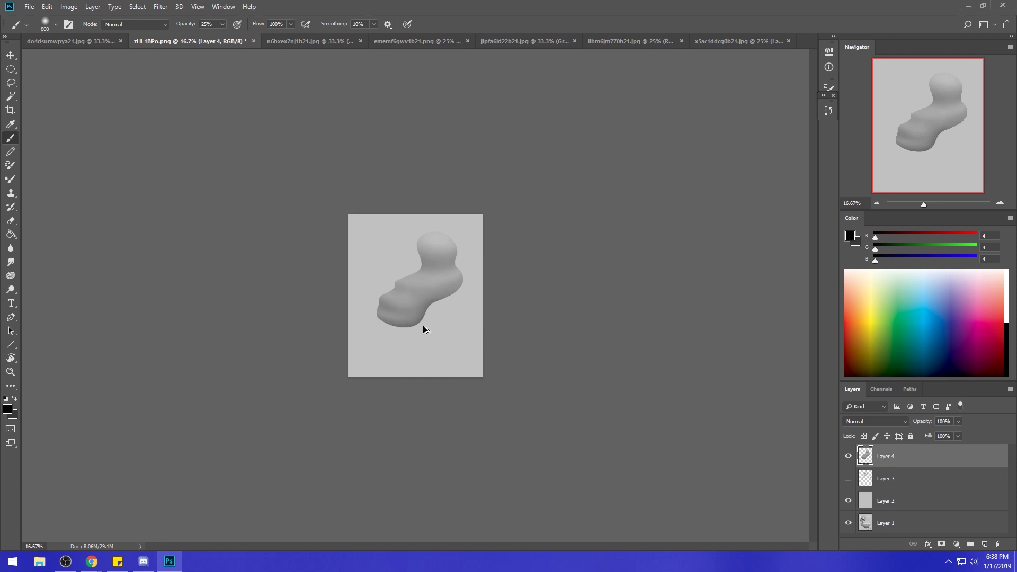
pyautogui.moveTo(424, 261); pyautogui.dragTo(418, 265)
pyautogui.moveTo(222, 24); pyautogui.dragTo(214, 40)
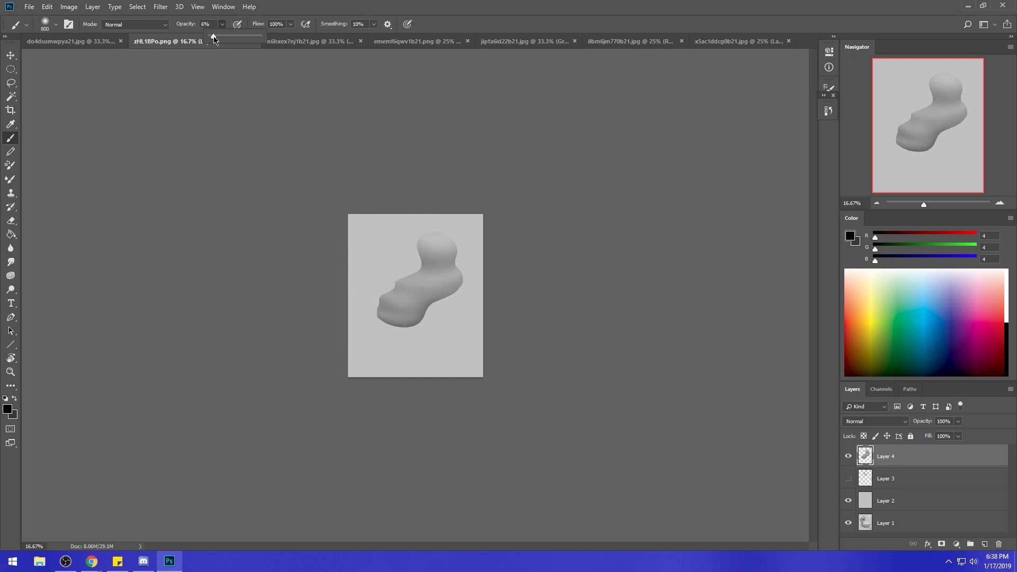
pyautogui.click(409, 261)
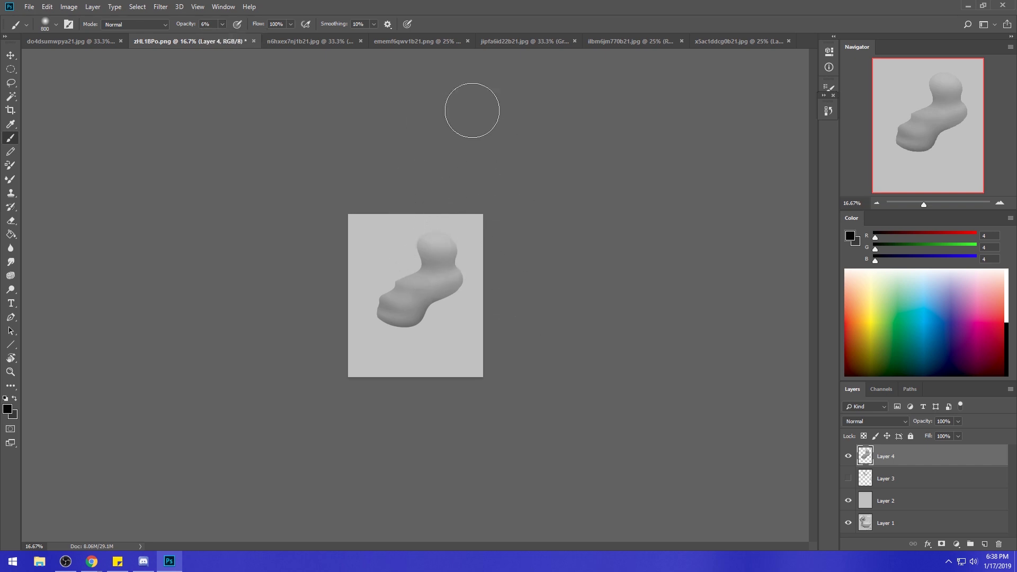
pyautogui.keyDown('alt'); pyautogui.click(421, 254); pyautogui.keyUp('alt')
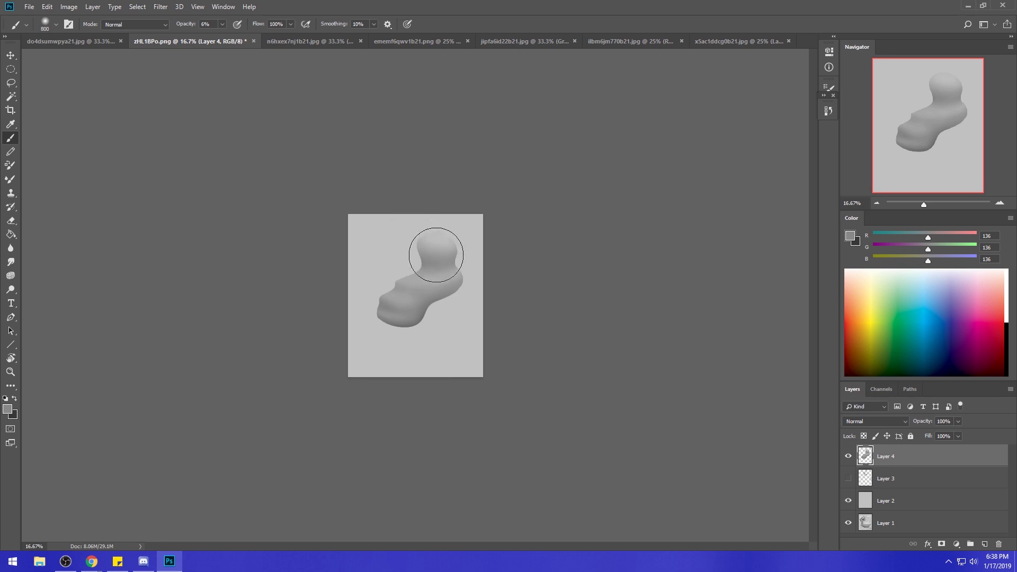
# Set the brush opacity to 24% and blend the upper lobe with grays sampled from its top, middle and neck.
pyautogui.click(222, 23)
pyautogui.moveTo(220, 35); pyautogui.dragTo(231, 36)
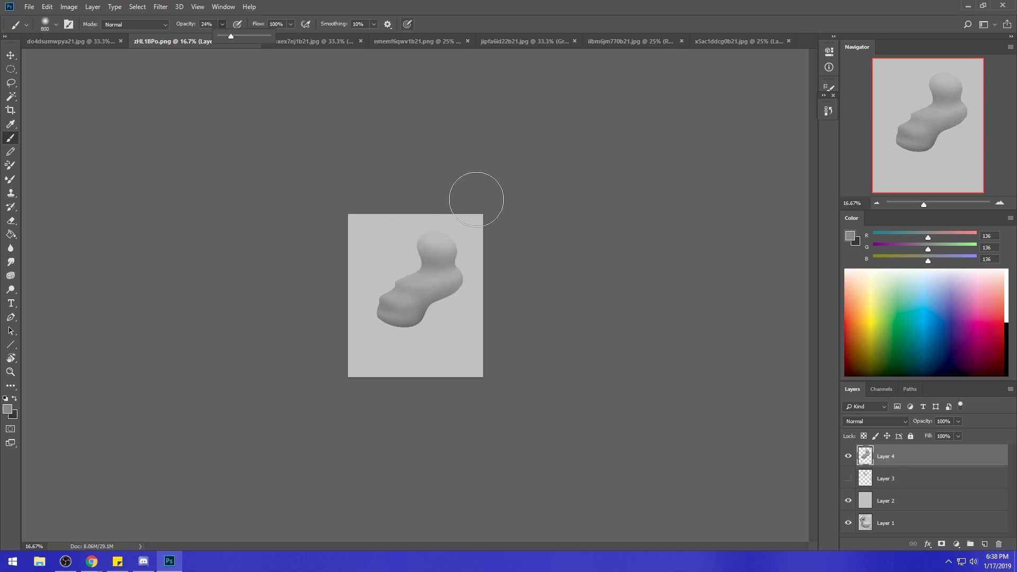
pyautogui.keyDown('alt'); pyautogui.click(430, 227); pyautogui.keyUp('alt')
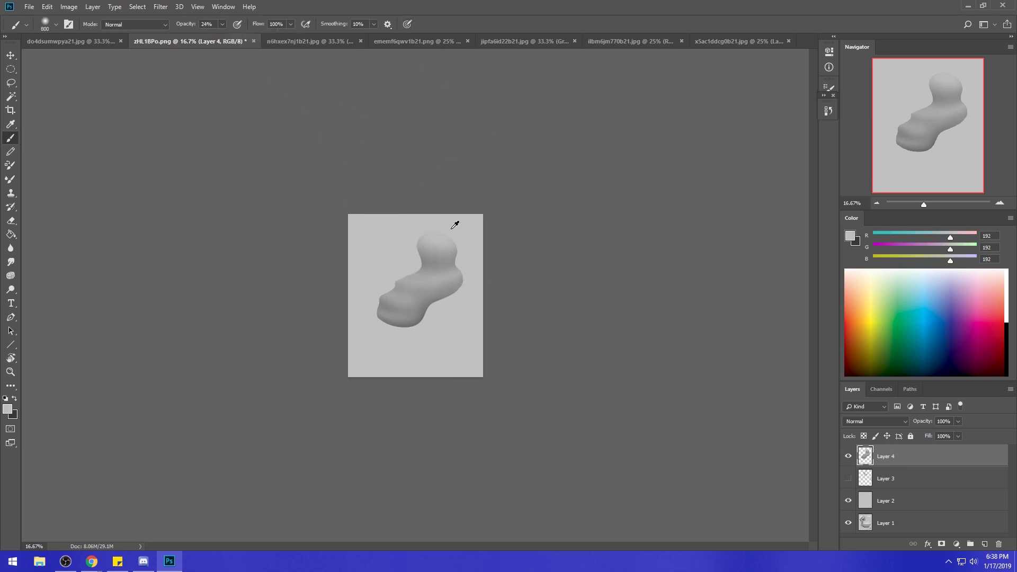
pyautogui.keyDown('alt'); pyautogui.click(418, 239); pyautogui.keyUp('alt')
pyautogui.keyDown('alt'); pyautogui.click(433, 257); pyautogui.keyUp('alt')
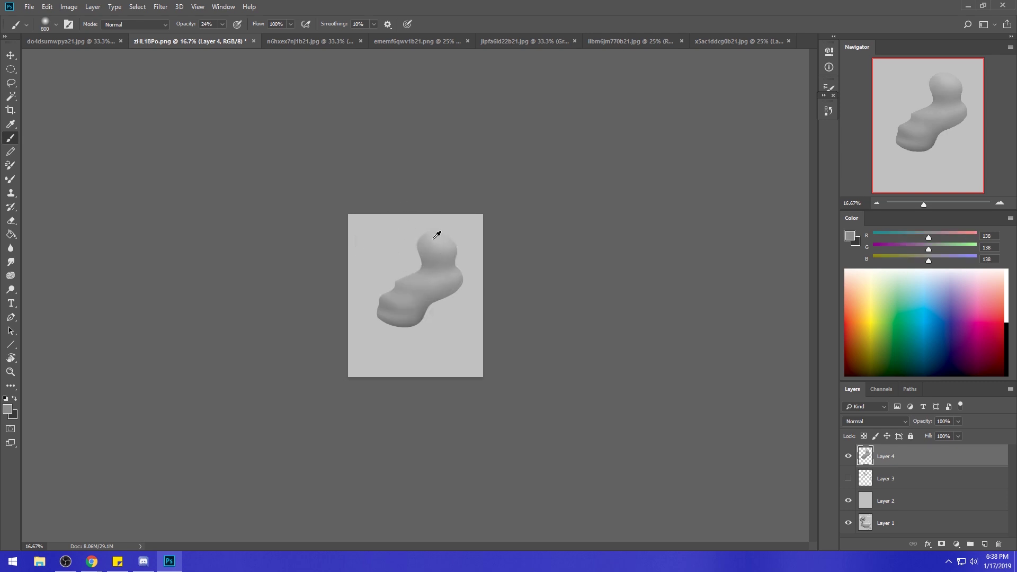
pyautogui.keyDown('alt'); pyautogui.click(434, 236); pyautogui.keyUp('alt')
pyautogui.keyDown('alt'); pyautogui.click(435, 247); pyautogui.keyUp('alt')
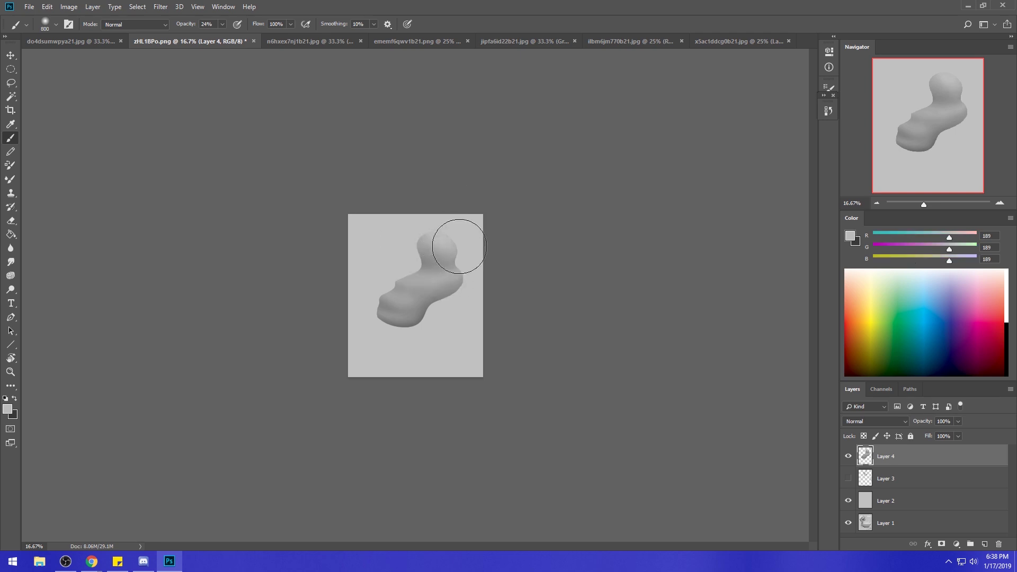
pyautogui.keyDown('alt'); pyautogui.click(434, 257); pyautogui.keyUp('alt')
# Set the brush opacity to 60% and blend the neck and right bulge with grays sampled from them.
pyautogui.moveTo(222, 24); pyautogui.dragTo(229, 43)
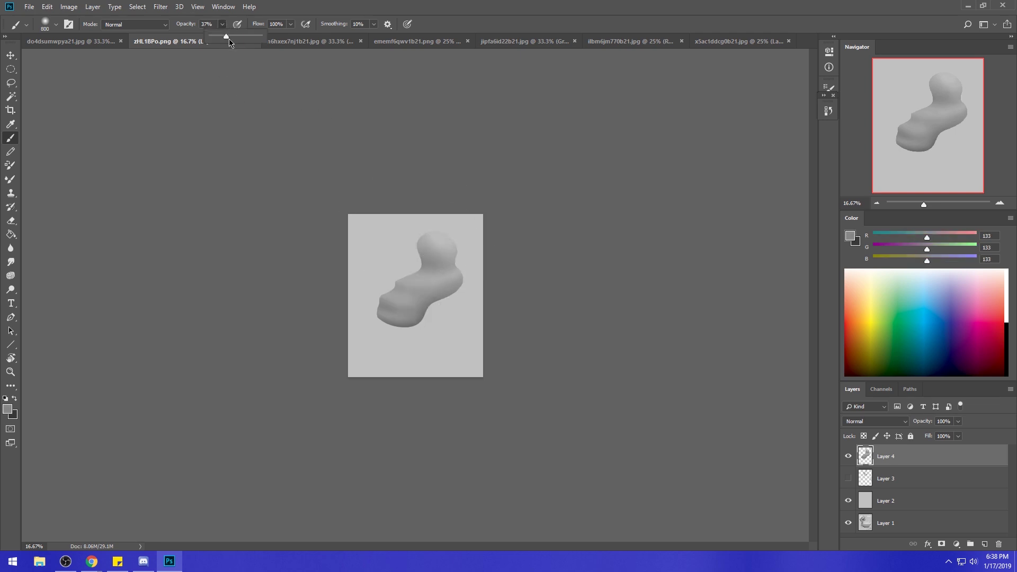
pyautogui.keyDown('alt'); pyautogui.click(438, 257); pyautogui.keyUp('alt')
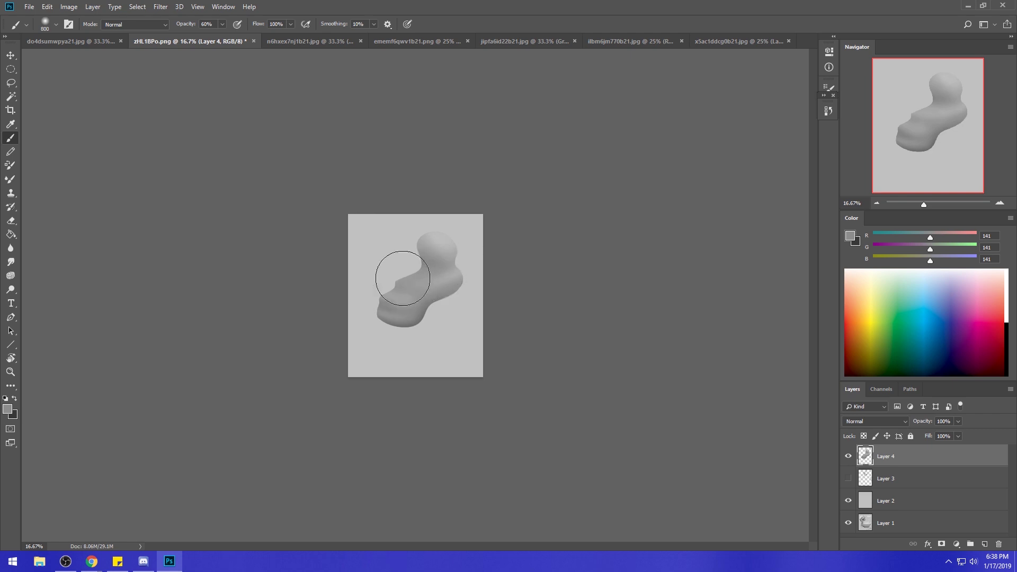
pyautogui.keyDown('alt'); pyautogui.click(427, 254); pyautogui.keyUp('alt')
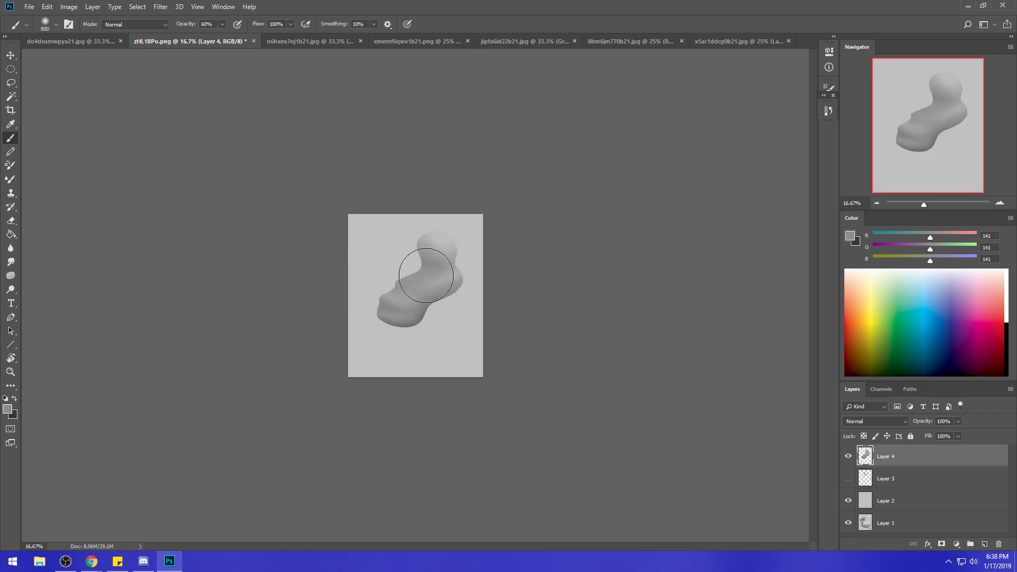
pyautogui.keyDown('alt'); pyautogui.click(456, 278); pyautogui.keyUp('alt')
pyautogui.keyDown('alt'); pyautogui.click(442, 294); pyautogui.keyUp('alt')
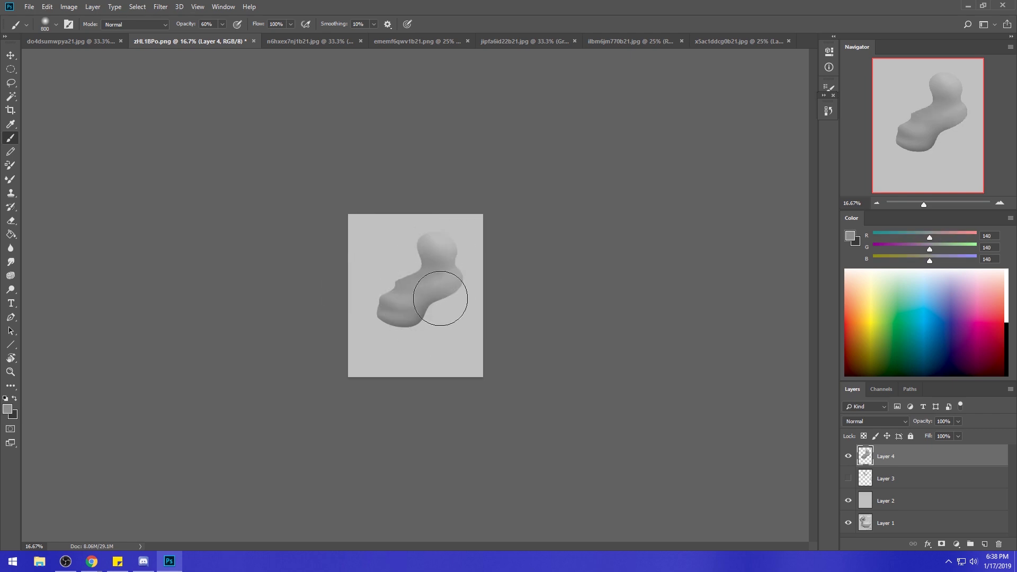
# Darken the lower lobe's left side with dark grays sampled from the lobe's underside.
pyautogui.keyDown('alt'); pyautogui.click(422, 315); pyautogui.keyUp('alt')
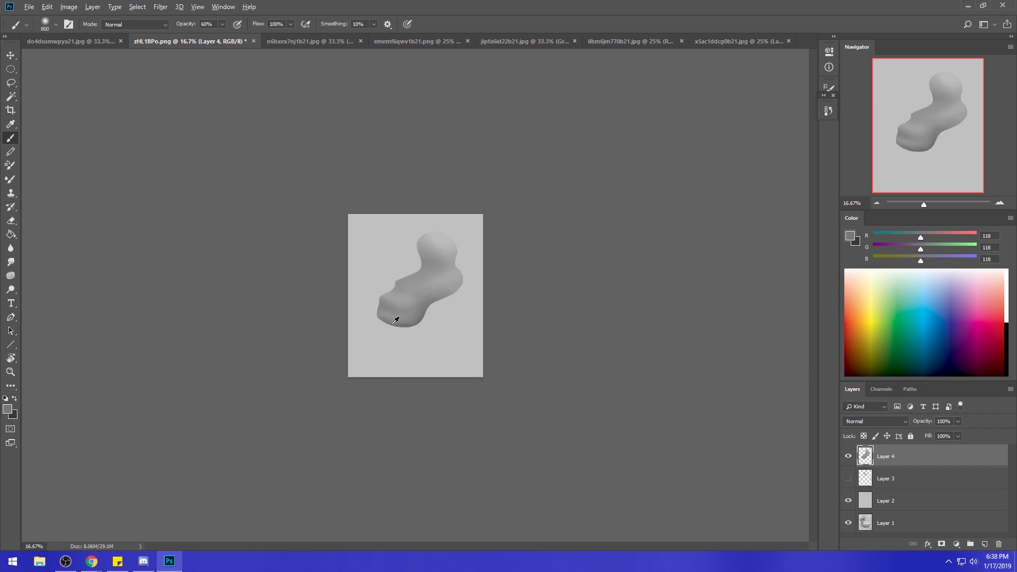
pyautogui.keyDown('alt'); pyautogui.click(425, 313); pyautogui.keyUp('alt')
pyautogui.moveTo(392, 316); pyautogui.dragTo(380, 298)
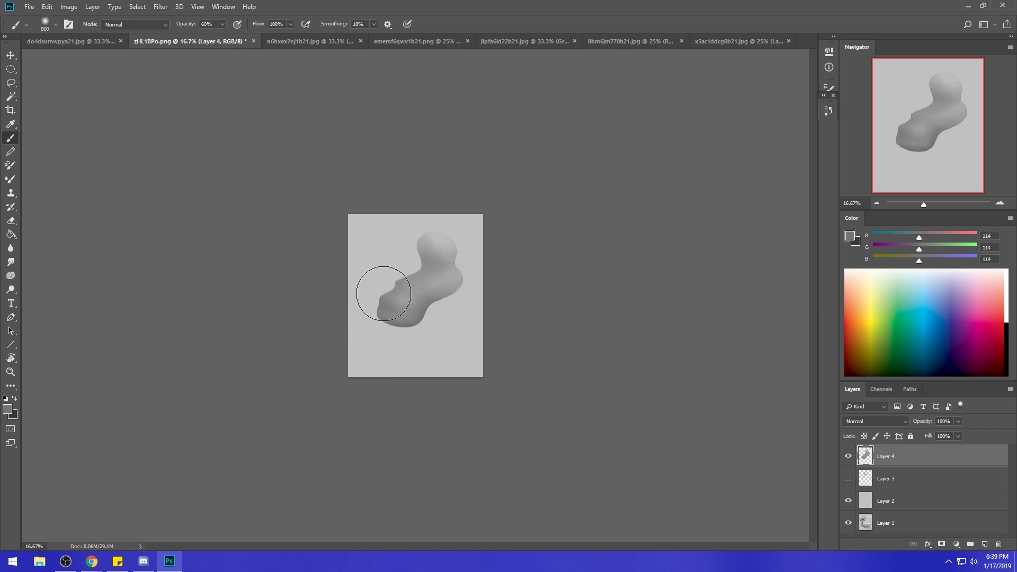
# Rework the middle fold with sampled grays, using brush sizes of 200 px and 700 px.
pyautogui.keyDown('alt'); pyautogui.click(430, 264); pyautogui.keyUp('alt')
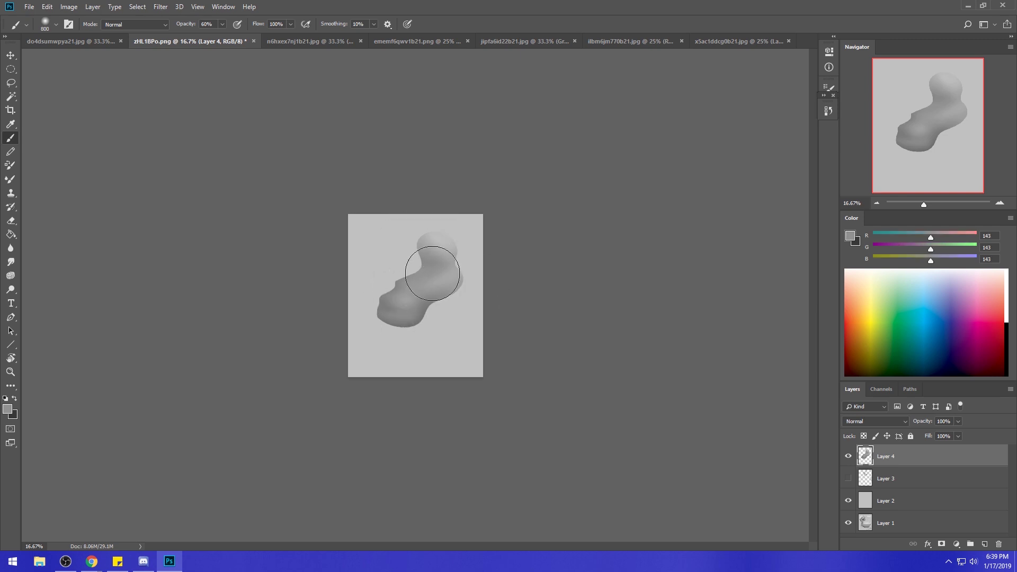
pyautogui.keyDown('alt'); pyautogui.click(450, 274); pyautogui.keyUp('alt')
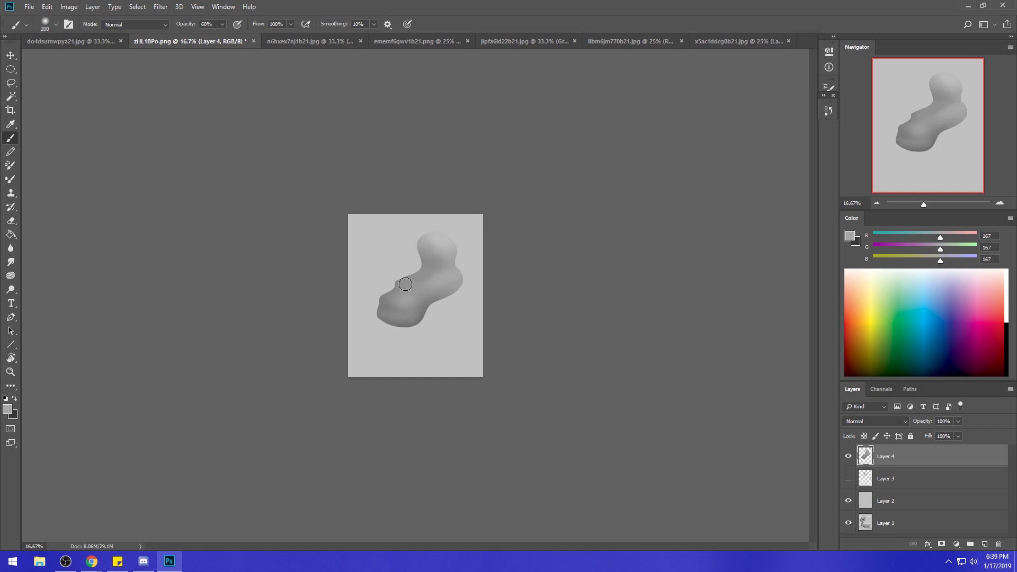
pyautogui.keyDown('alt'); pyautogui.click(429, 278); pyautogui.keyUp('alt')
pyautogui.keyDown('alt'); pyautogui.click(424, 292); pyautogui.keyUp('alt')
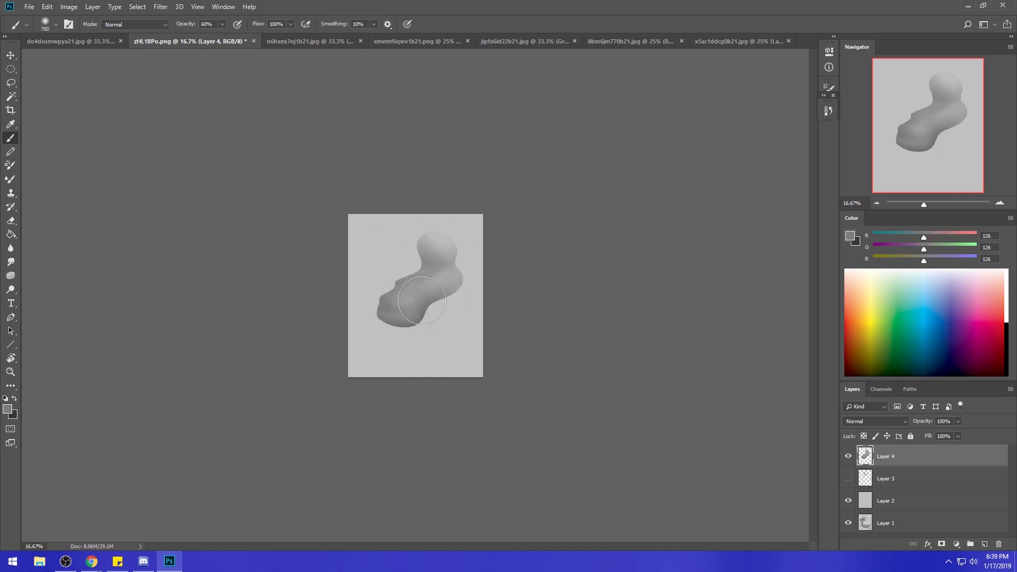
pyautogui.moveTo(417, 300)
pyautogui.mouseDown()
pyautogui.moveTo(389, 285)
pyautogui.moveTo(425, 299)
pyautogui.mouseUp()
# Lighten the right bulge and the side of the neck with grays sampled from the upper lobe and bulge.
pyautogui.keyDown('alt'); pyautogui.click(452, 235); pyautogui.keyUp('alt')
pyautogui.moveTo(452, 275)
pyautogui.mouseDown()
pyautogui.moveTo(434, 281)
pyautogui.moveTo(457, 251)
pyautogui.mouseUp()
pyautogui.keyDown('alt'); pyautogui.click(445, 273); pyautogui.keyUp('alt')
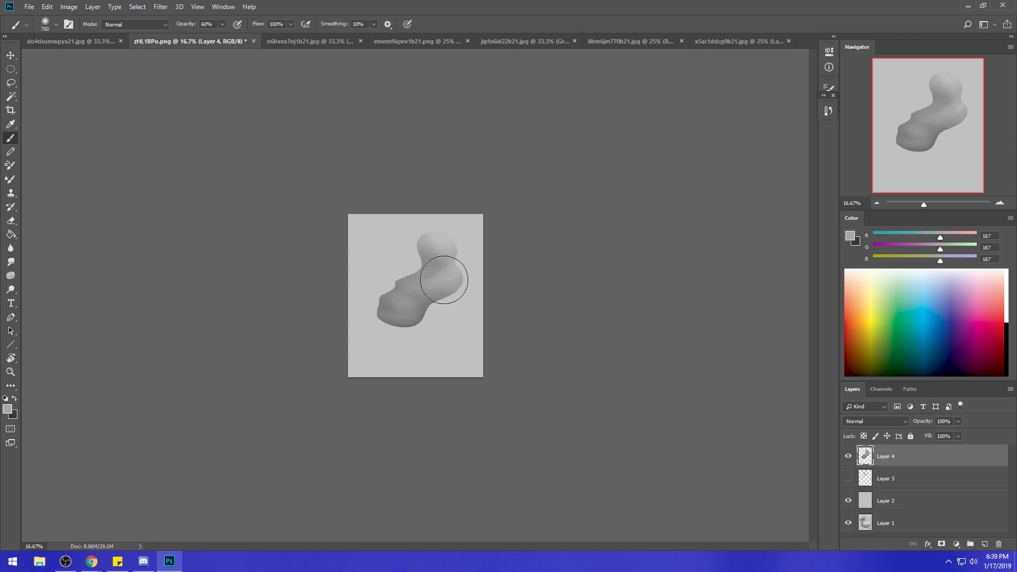
pyautogui.keyDown('alt'); pyautogui.click(448, 237); pyautogui.keyUp('alt')
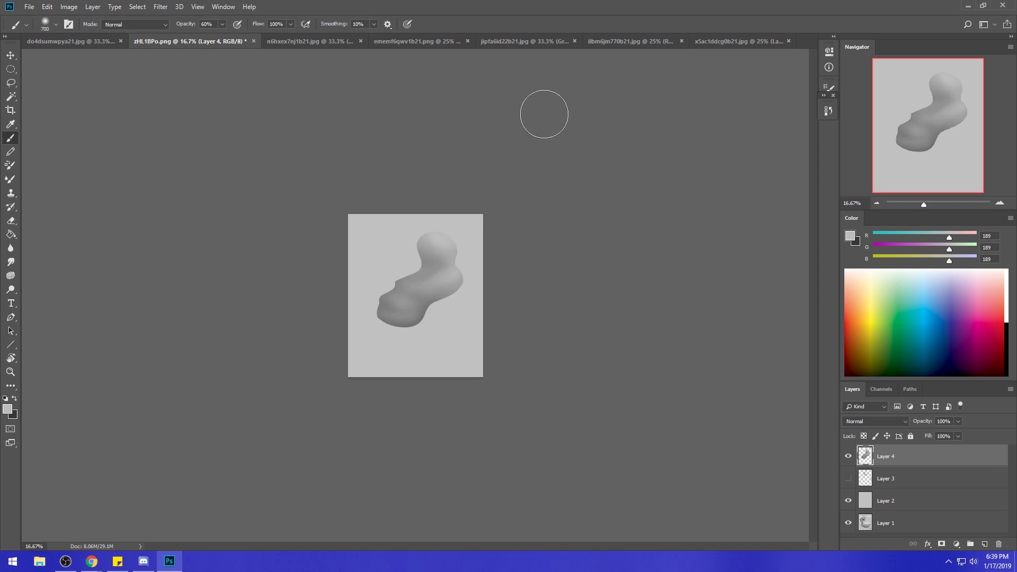
# Blend the underside between the right bulge and lower lobe with grays sampled along that edge.
pyautogui.keyDown('alt'); pyautogui.click(427, 303); pyautogui.keyUp('alt')
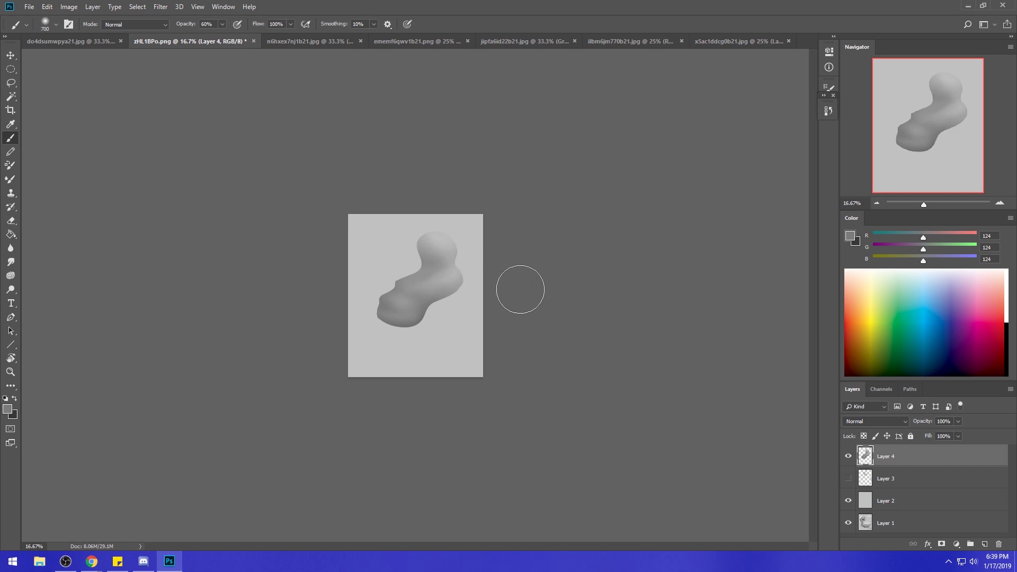
pyautogui.keyDown('alt'); pyautogui.click(447, 291); pyautogui.keyUp('alt')
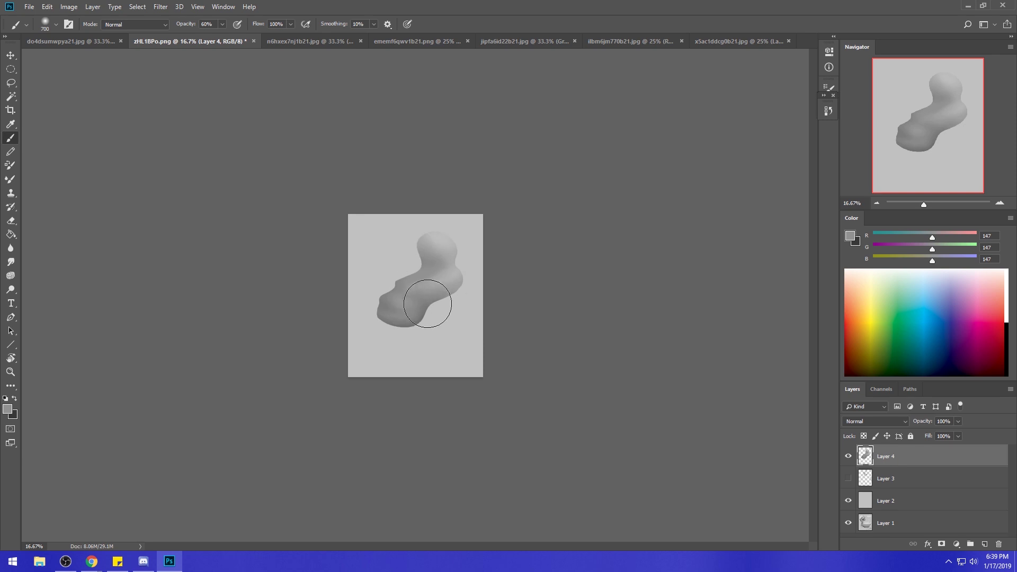
pyautogui.keyDown('alt'); pyautogui.click(426, 308); pyautogui.keyUp('alt')
pyautogui.moveTo(426, 308); pyautogui.dragTo(419, 317)
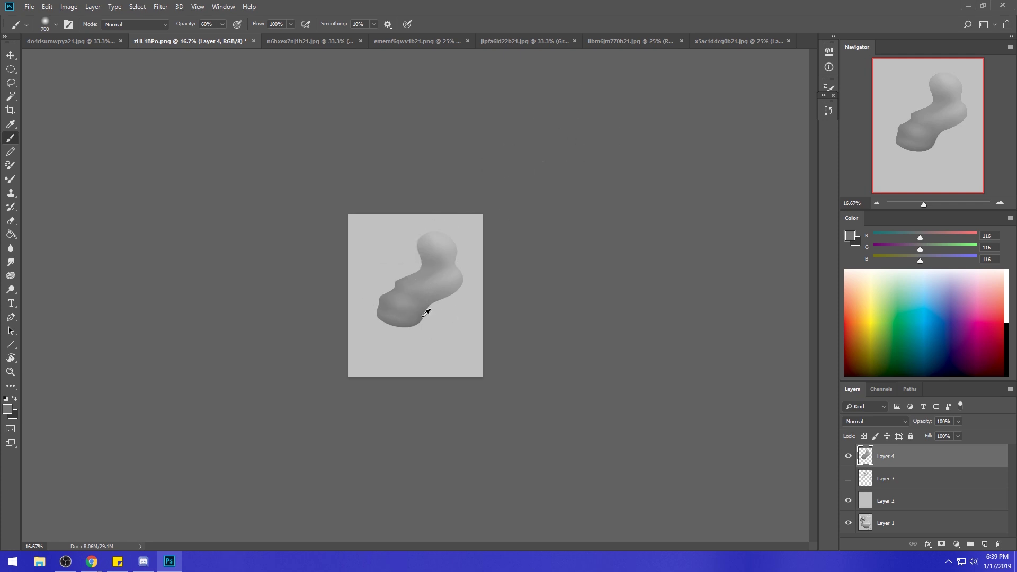
# Undo the stroke on the lower lobe's left edge, set the brush opacity to 46% and shade that edge again.
pyautogui.moveTo(389, 285); pyautogui.dragTo(379, 302)
pyautogui.hotkey('ctrl', 'z')
pyautogui.click(222, 24)
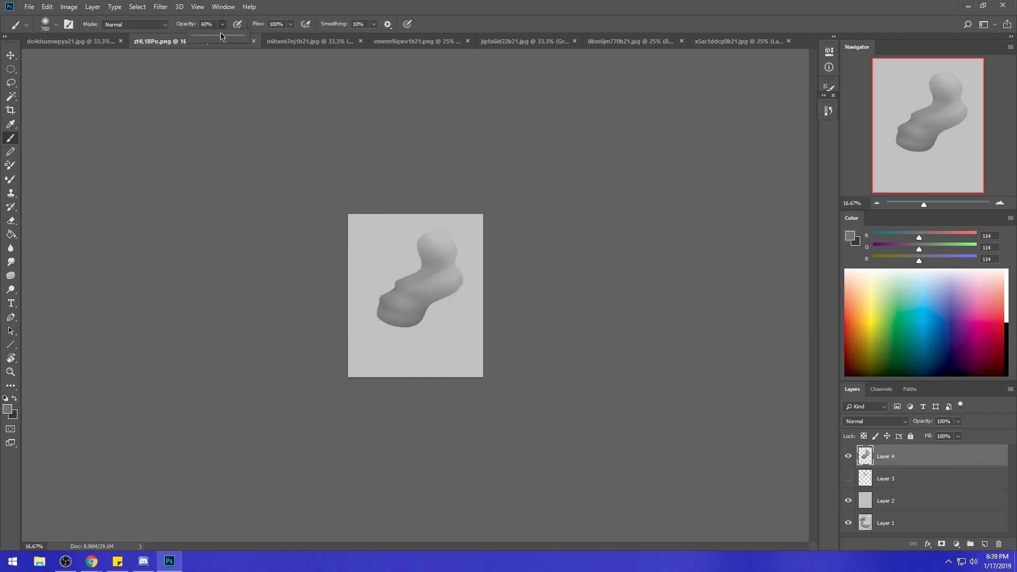
pyautogui.click(381, 304)
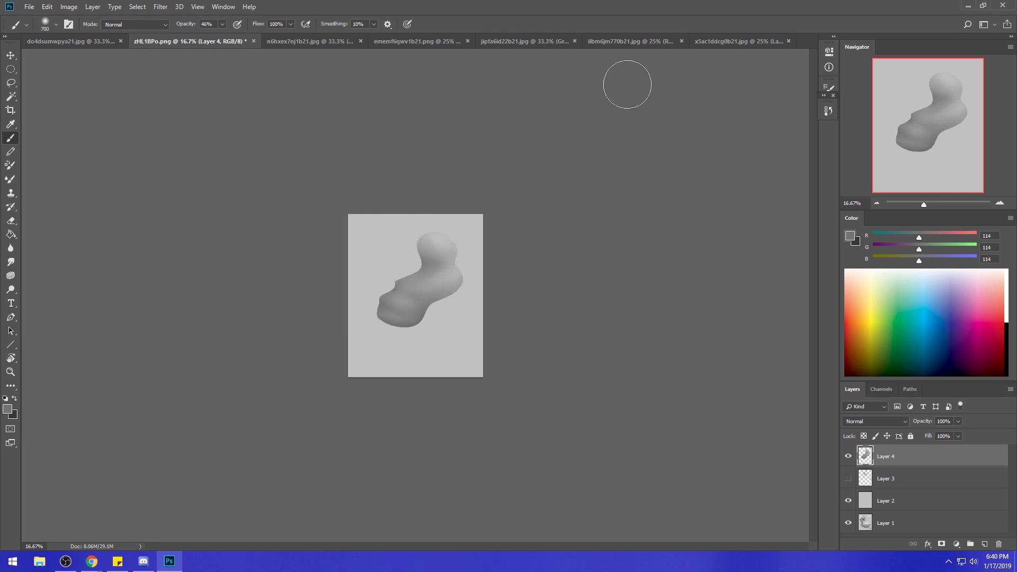
# Soften the neck and the left edge of the folds with grays sampled from the neck and upper lobe.
pyautogui.keyDown('alt'); pyautogui.click(411, 270); pyautogui.keyUp('alt')
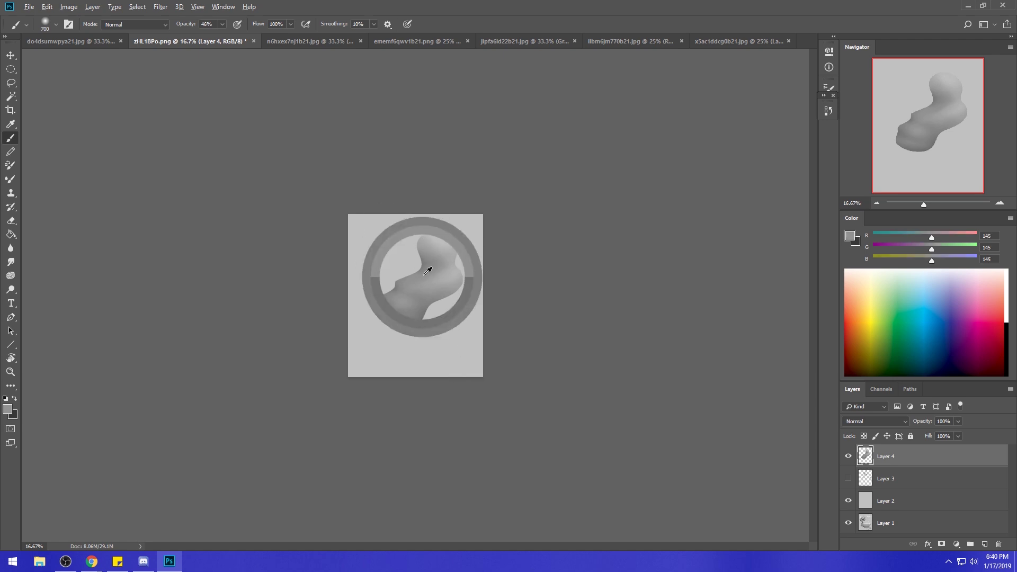
pyautogui.keyDown('alt'); pyautogui.click(432, 249); pyautogui.keyUp('alt')
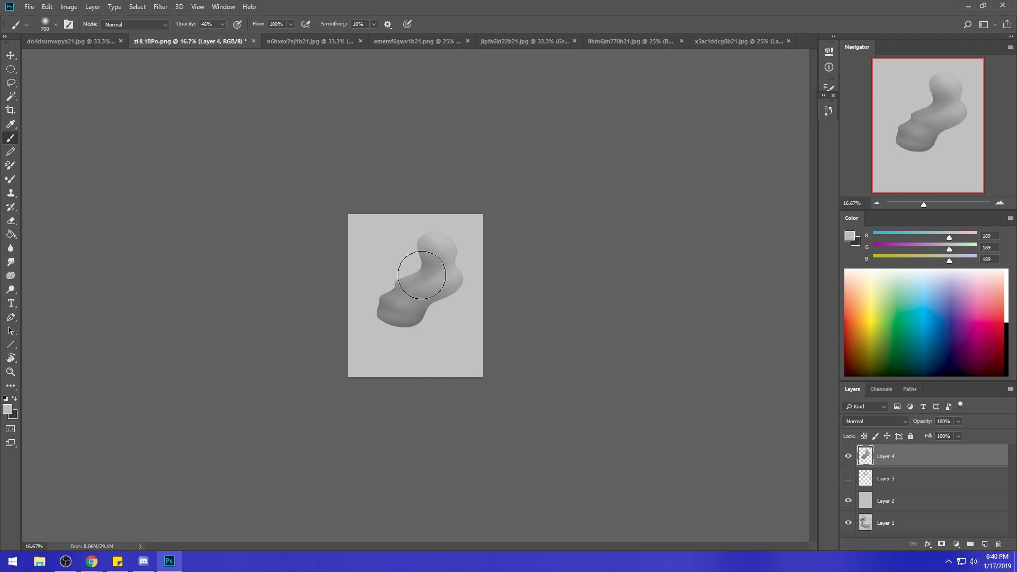
pyautogui.moveTo(380, 294); pyautogui.dragTo(390, 291)
pyautogui.keyDown('alt'); pyautogui.click(440, 265); pyautogui.keyUp('alt')
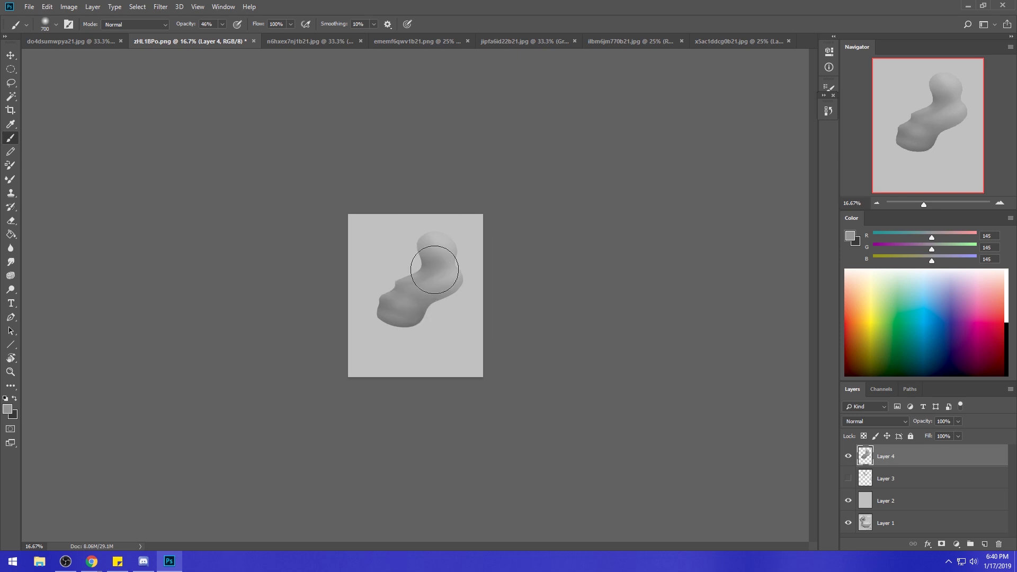
# Switch to the do4dsumwpya21.jpg document and outline the folded form's lower sliver plane with the Polygonal Lasso.
pyautogui.click(10, 262)
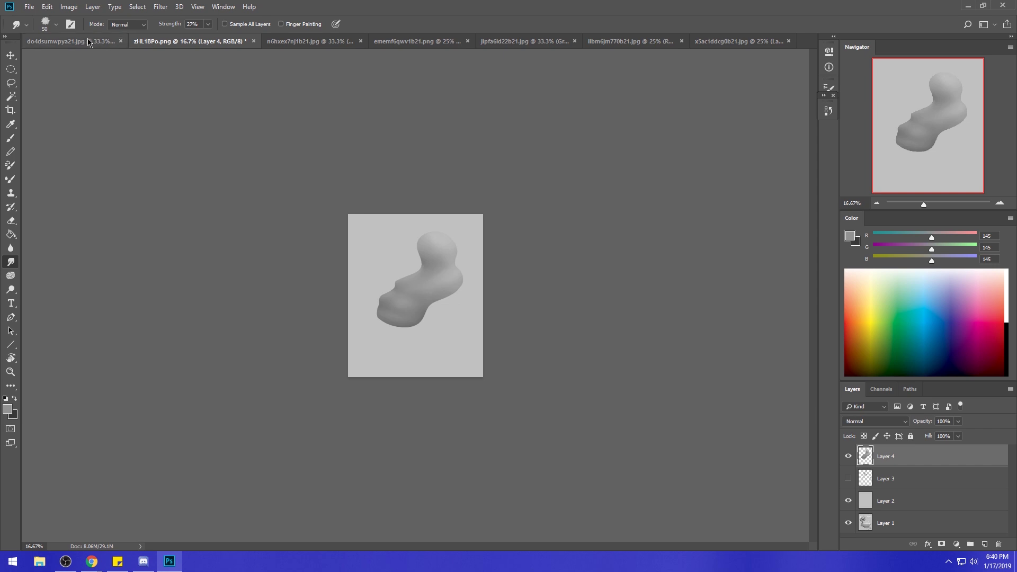
pyautogui.click(71, 41)
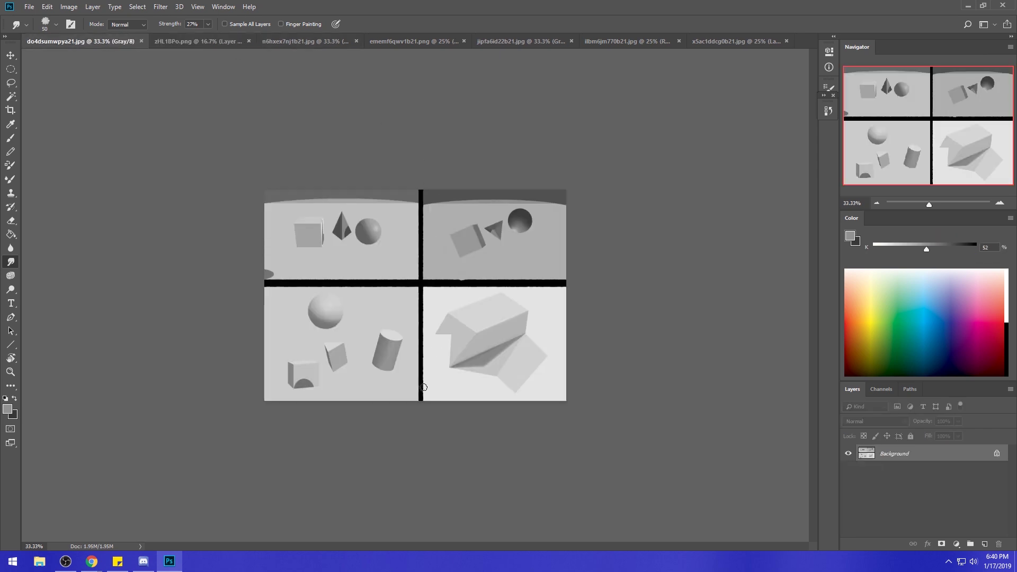
pyautogui.click(11, 83)
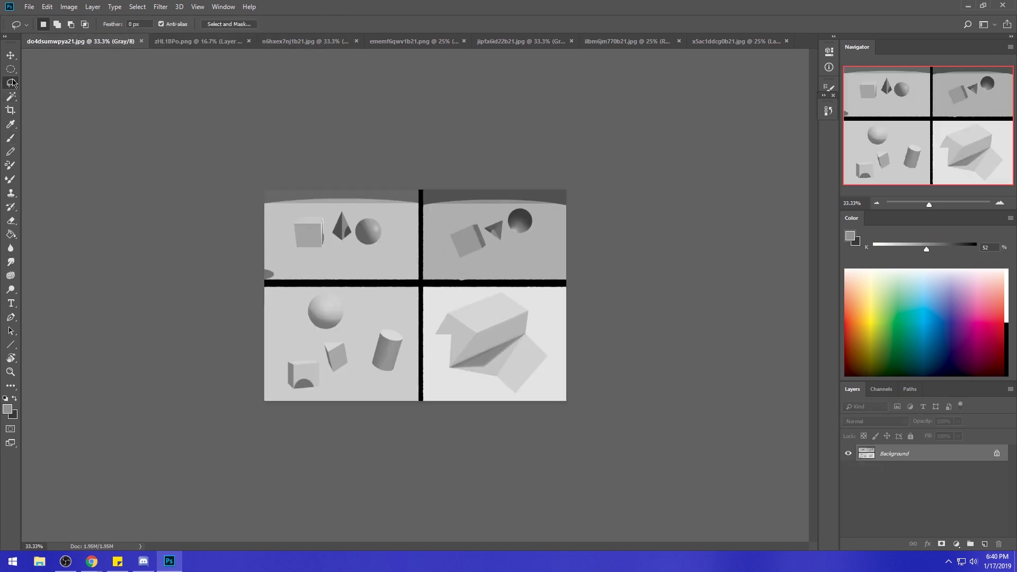
pyautogui.rightClick(11, 83)
pyautogui.click(53, 93)
pyautogui.click(450, 368)
pyautogui.press('Escape')
# Set the brush opacity to 100% and paint the folded form's lower sliver plane with gray K 31%.
pyautogui.press('b')
pyautogui.click(222, 24)
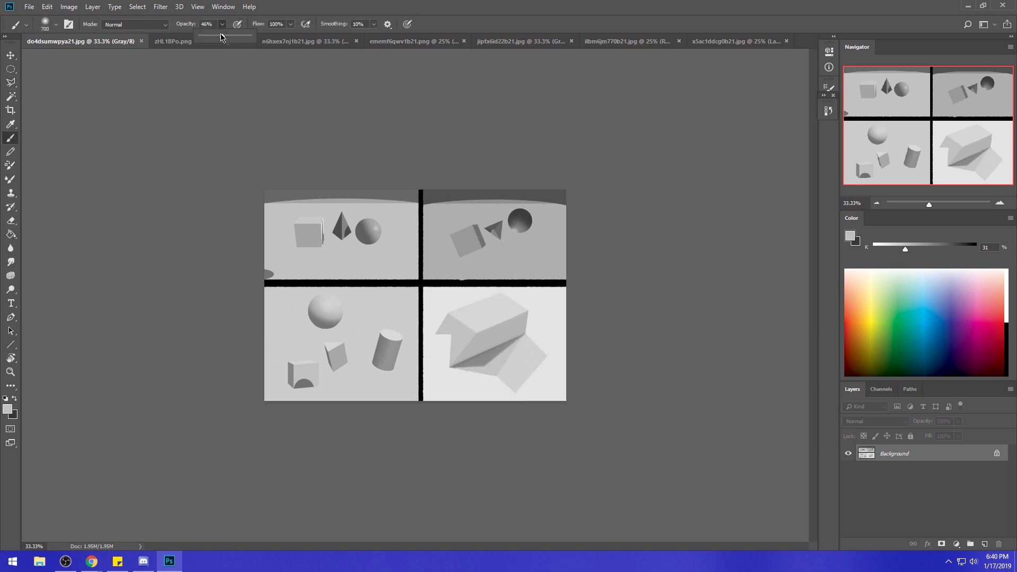
pyautogui.click(466, 380)
pyautogui.moveTo(467, 409); pyautogui.dragTo(484, 371)
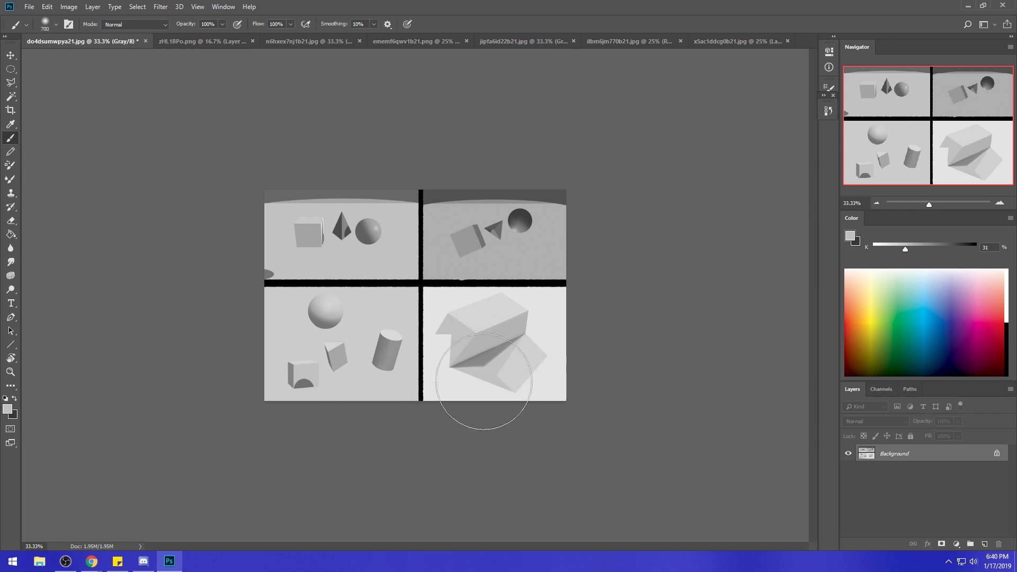
# Select the triangular plane beneath the folded form's box with the Polygonal Lasso and paint it with gray K 21%.
pyautogui.click(10, 82)
pyautogui.click(498, 376)
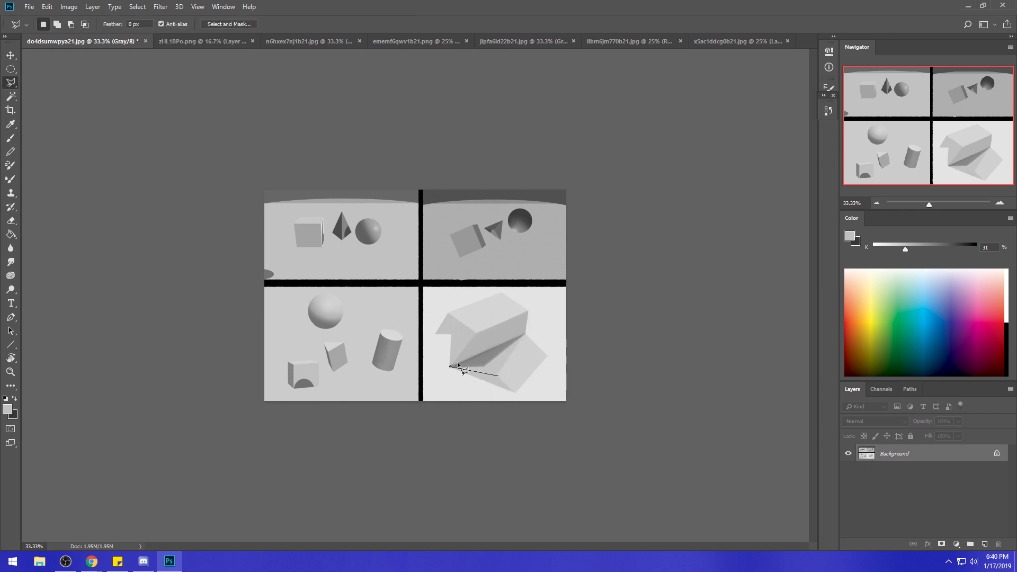
pyautogui.click(524, 334)
pyautogui.click(498, 375)
pyautogui.press('b')
pyautogui.keyDown('alt'); pyautogui.click(522, 337); pyautogui.keyUp('alt')
pyautogui.moveTo(522, 337); pyautogui.dragTo(507, 370)
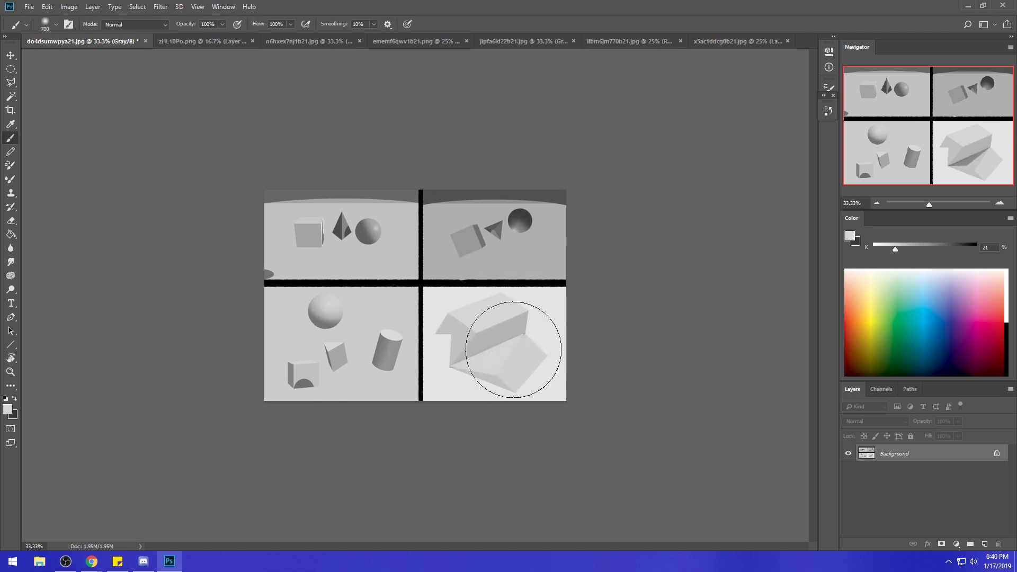
# Select the folded form's right flap with the Polygonal Lasso and shade it with gray K 37%.
pyautogui.click(11, 82)
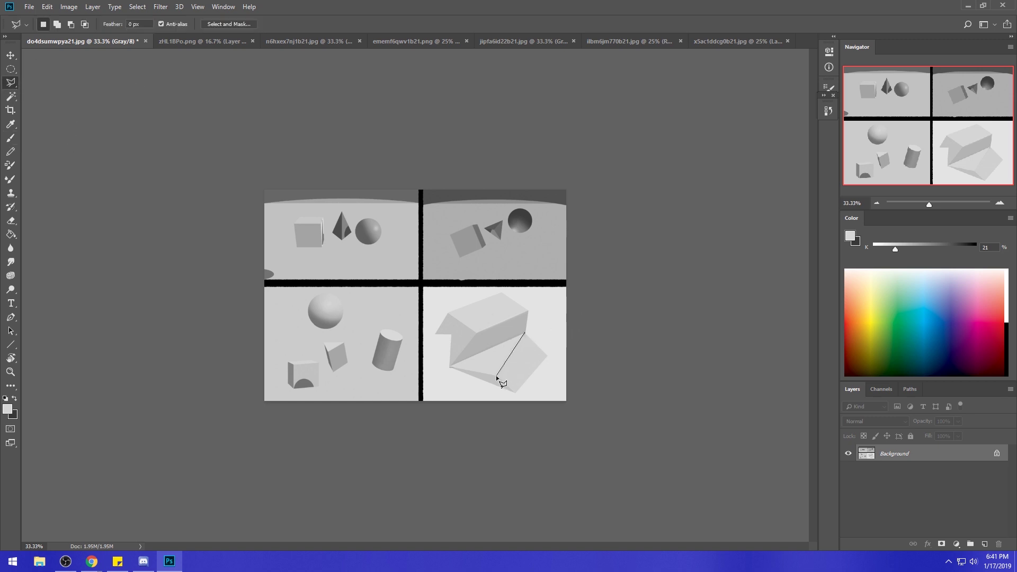
pyautogui.click(513, 393)
pyautogui.click(527, 334)
pyautogui.press('b')
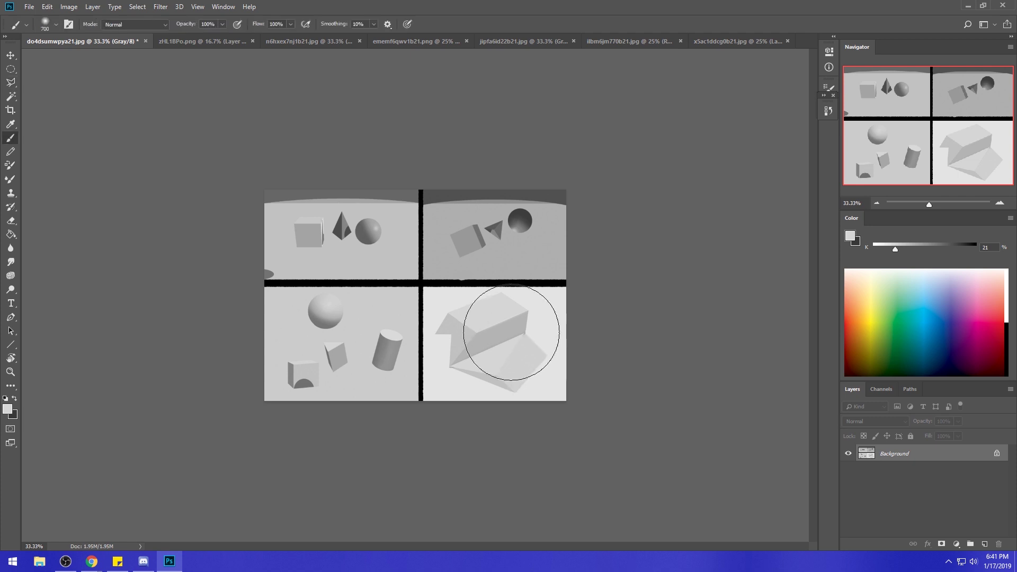
pyautogui.keyDown('alt'); pyautogui.click(504, 334); pyautogui.keyUp('alt')
pyautogui.moveTo(504, 334)
pyautogui.mouseDown()
pyautogui.moveTo(514, 376)
pyautogui.moveTo(549, 342)
pyautogui.mouseUp()
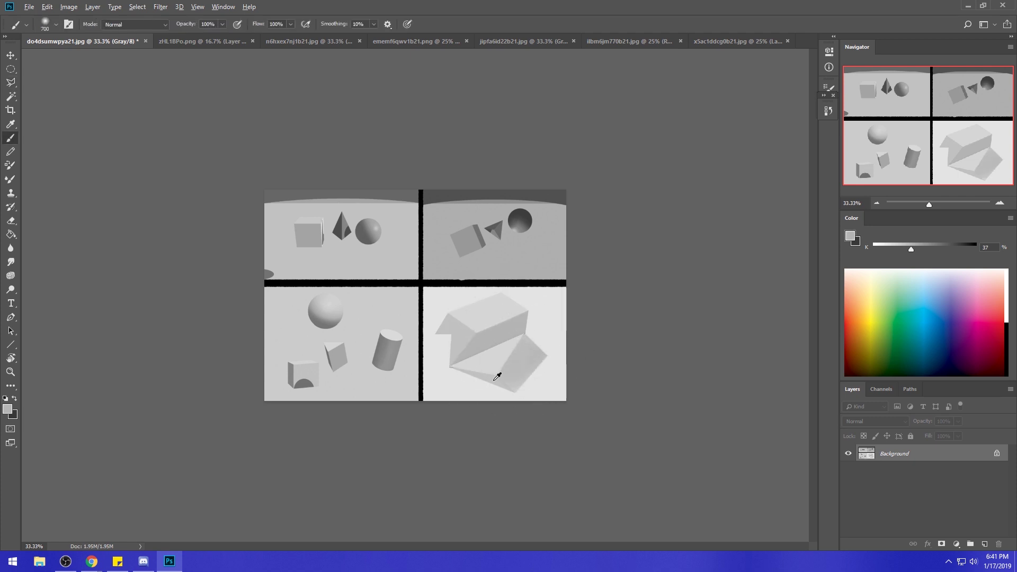
# Set the brush opacity to 49% and refine the right flap's shading with sampled gray K 31%.
pyautogui.keyDown('alt'); pyautogui.click(530, 366); pyautogui.keyUp('alt')
pyautogui.click(222, 25)
pyautogui.moveTo(227, 36); pyautogui.dragTo(197, 36)
pyautogui.click(499, 377)
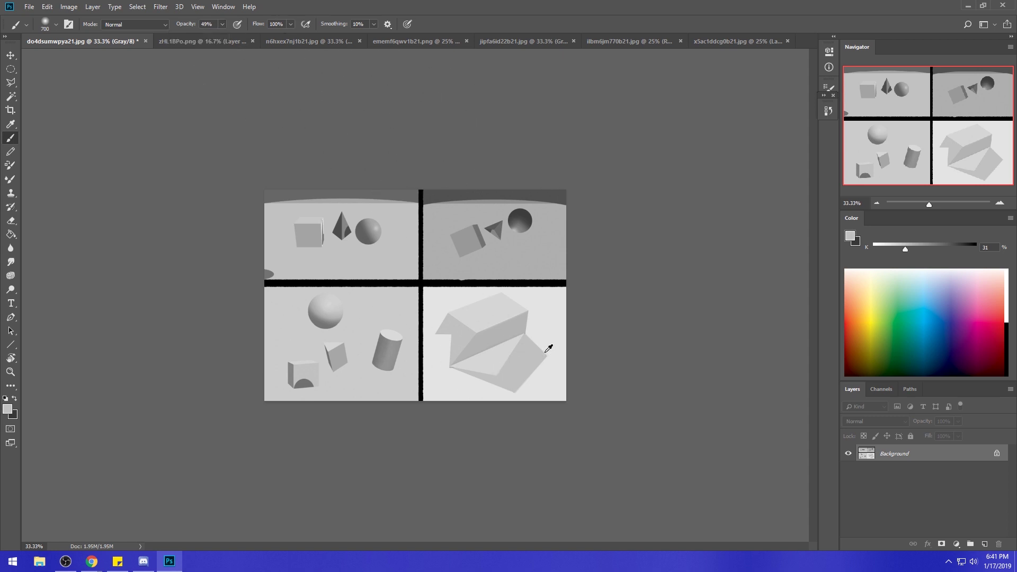
pyautogui.keyDown('alt'); pyautogui.click(495, 375); pyautogui.keyUp('alt')
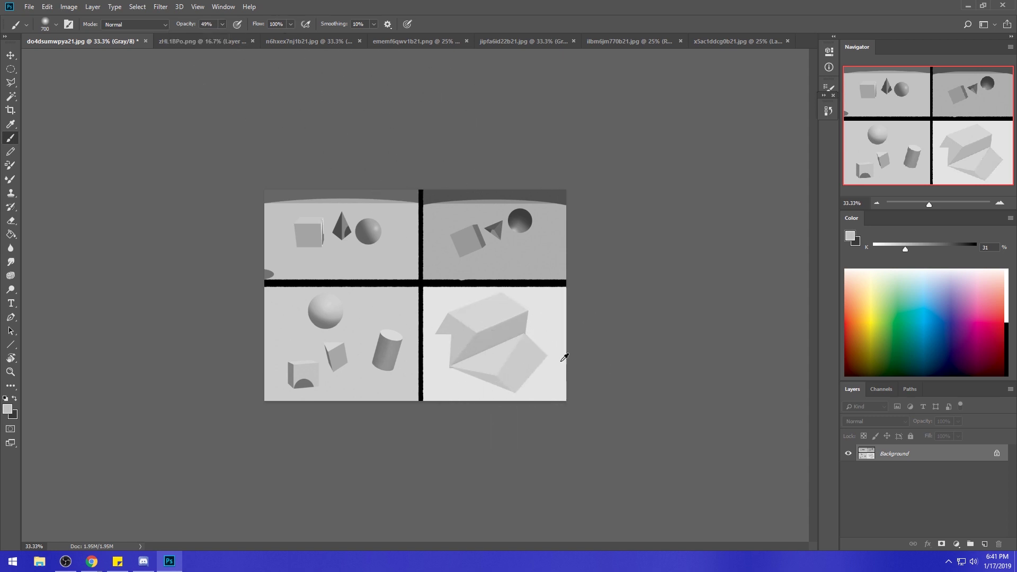
# Select the long side plane of the folded form's box with the Polygonal Lasso and lighten it with sampled gray K 21%.
pyautogui.keyDown('alt'); pyautogui.click(514, 330); pyautogui.keyUp('alt')
pyautogui.press('l')
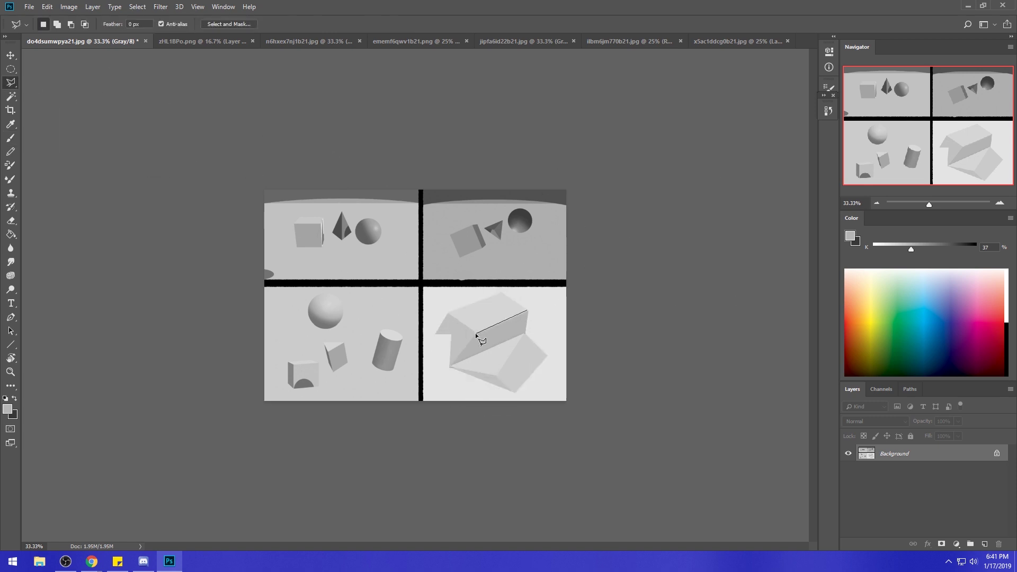
pyautogui.click(449, 366)
pyautogui.click(523, 333)
pyautogui.click(532, 314)
pyautogui.press('b')
pyautogui.keyDown('alt'); pyautogui.click(540, 320); pyautogui.keyUp('alt')
pyautogui.moveTo(541, 320)
pyautogui.mouseDown()
pyautogui.moveTo(556, 295)
pyautogui.moveTo(488, 363)
pyautogui.mouseUp()
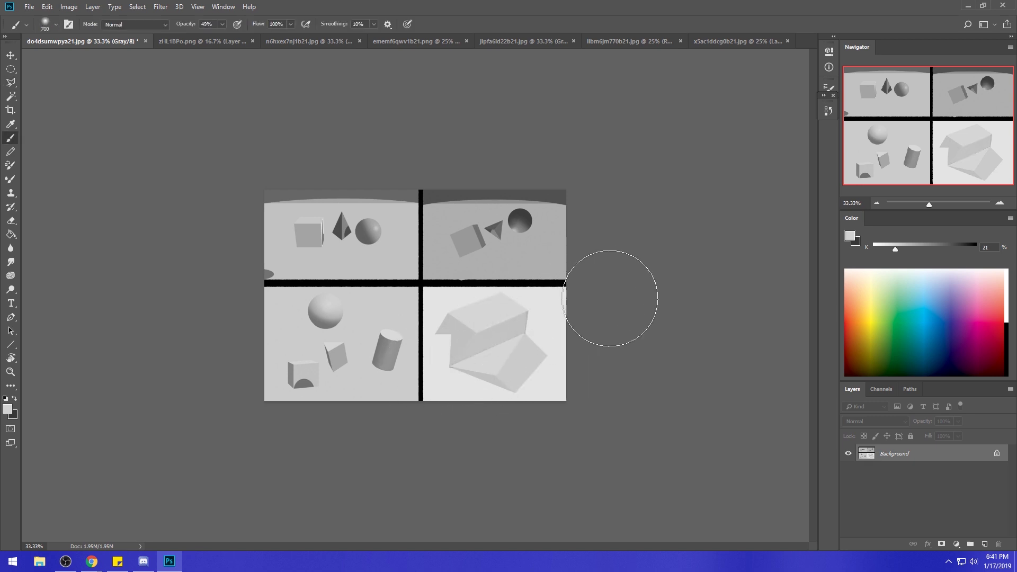
pyautogui.hotkey('ctrl', 'd')
# Set the brush mode to Lighten, brush over the box with gray K 21%, and sample gray K 31% from its shaded side.
pyautogui.click(136, 24)
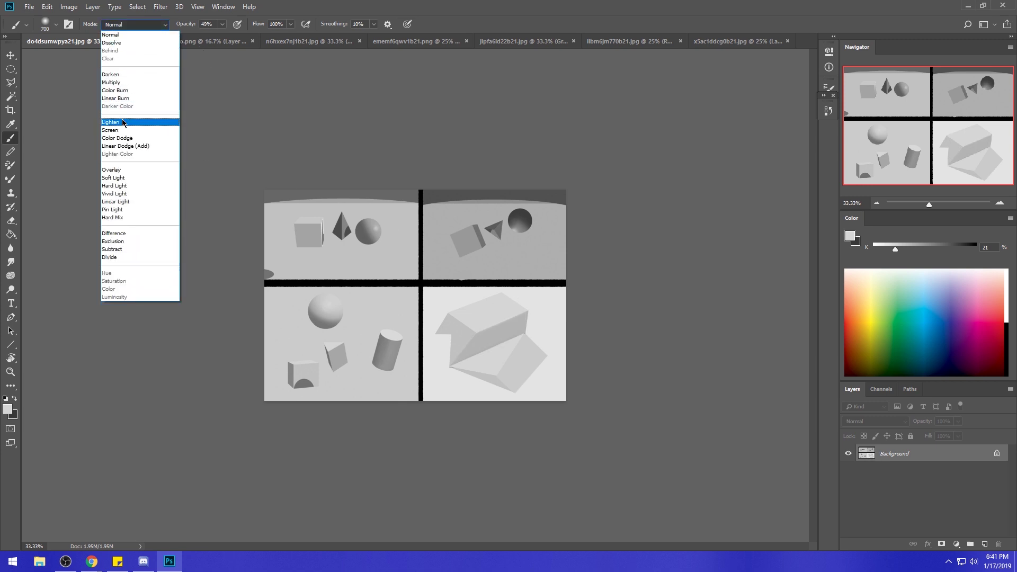
pyautogui.click(127, 122)
pyautogui.moveTo(522, 295); pyautogui.dragTo(488, 352)
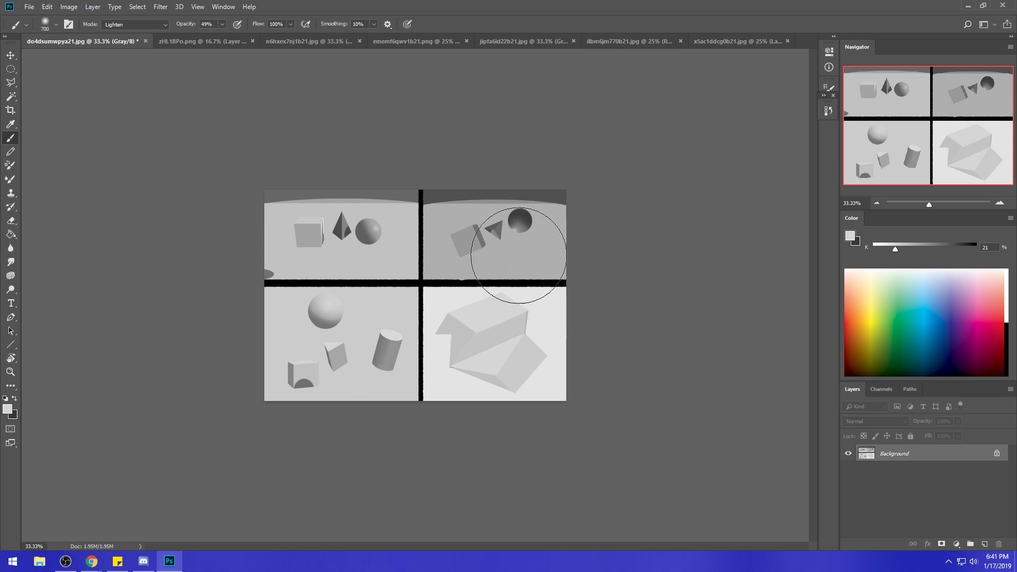
pyautogui.keyDown('alt'); pyautogui.click(468, 339); pyautogui.keyUp('alt')
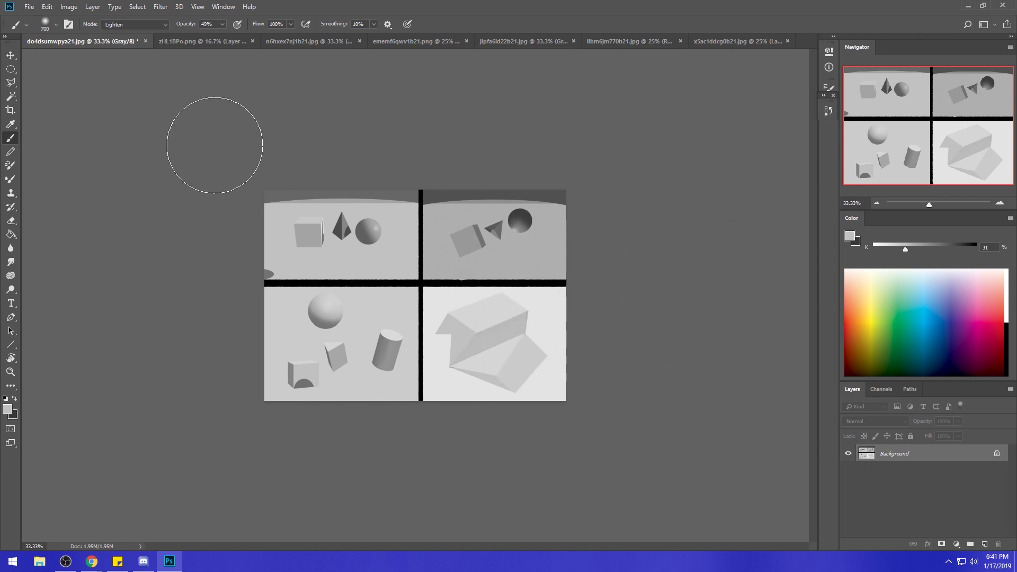
# Return the brush to Normal mode at 100% opacity and trim the box's right edge with background gray K 14%.
pyautogui.click(11, 82)
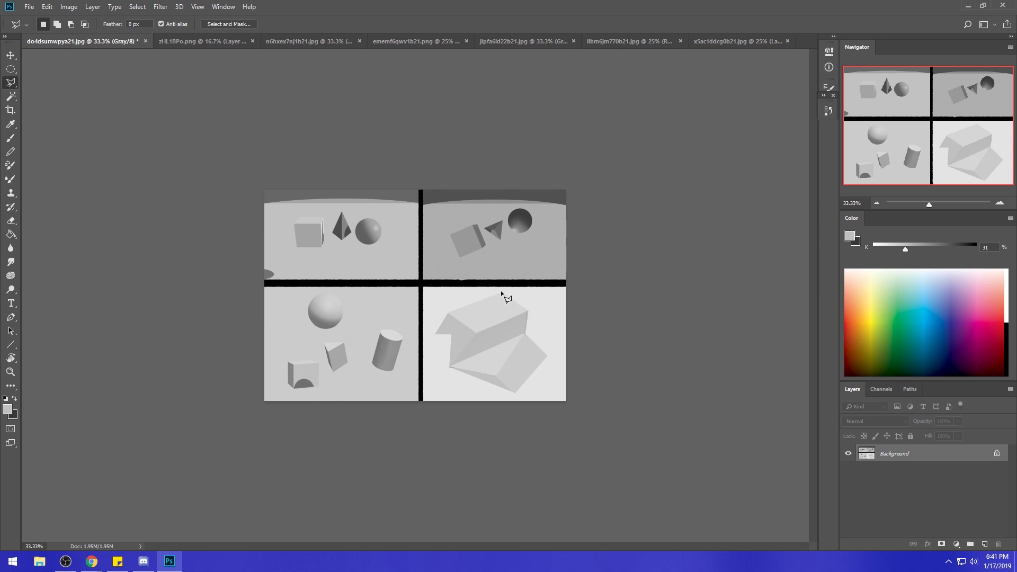
pyautogui.click(525, 334)
pyautogui.press('Escape')
pyautogui.press('b')
pyautogui.click(223, 24)
pyautogui.click(159, 24)
pyautogui.click(114, 31)
pyautogui.moveTo(559, 300)
pyautogui.mouseDown()
pyautogui.moveTo(539, 329)
pyautogui.moveTo(568, 359)
pyautogui.moveTo(562, 350)
pyautogui.mouseUp()
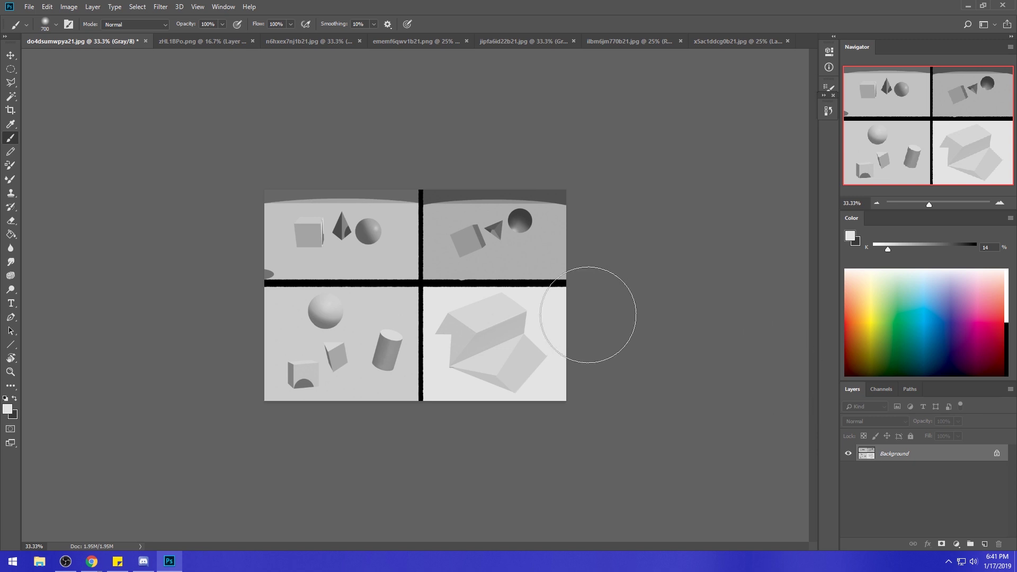
# Select along the folded form's lower outline with the Polygonal Lasso and clean up that edge with background gray K 14%.
pyautogui.click(11, 82)
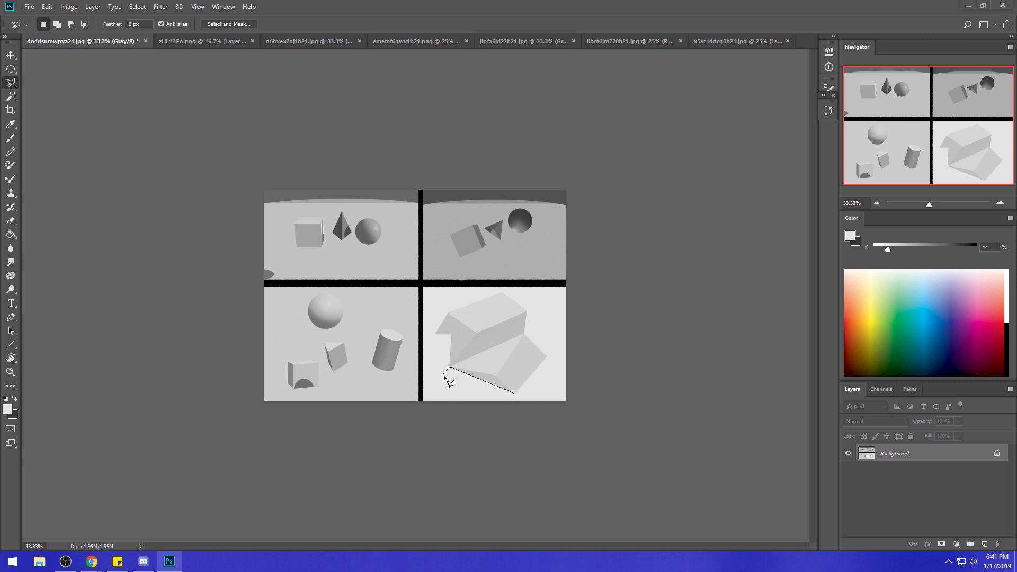
pyautogui.doubleClick(507, 396)
pyautogui.press('b')
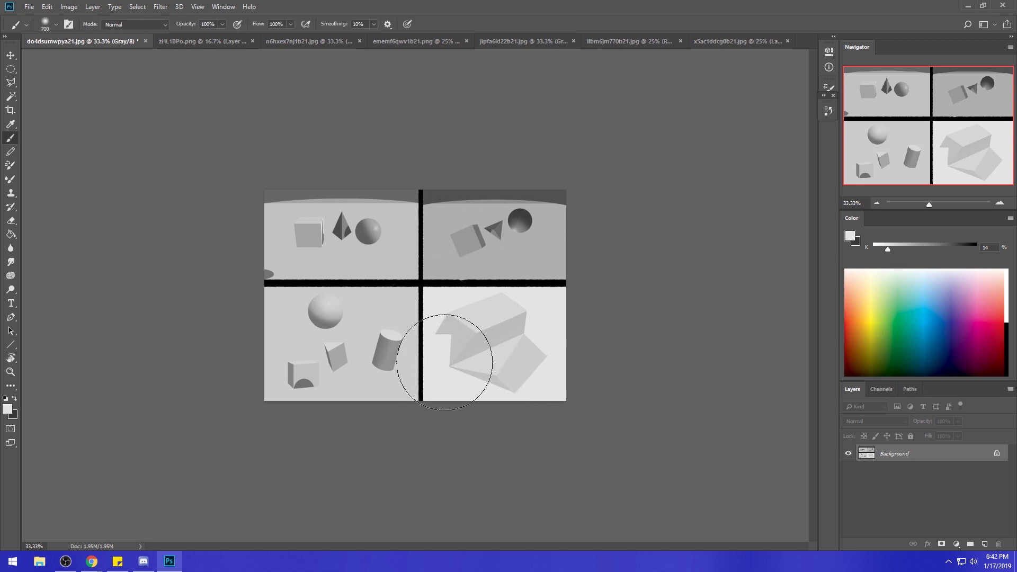
# Select the box's left end plane with the Polygonal Lasso and lighten it with gray K 14%.
pyautogui.click(10, 83)
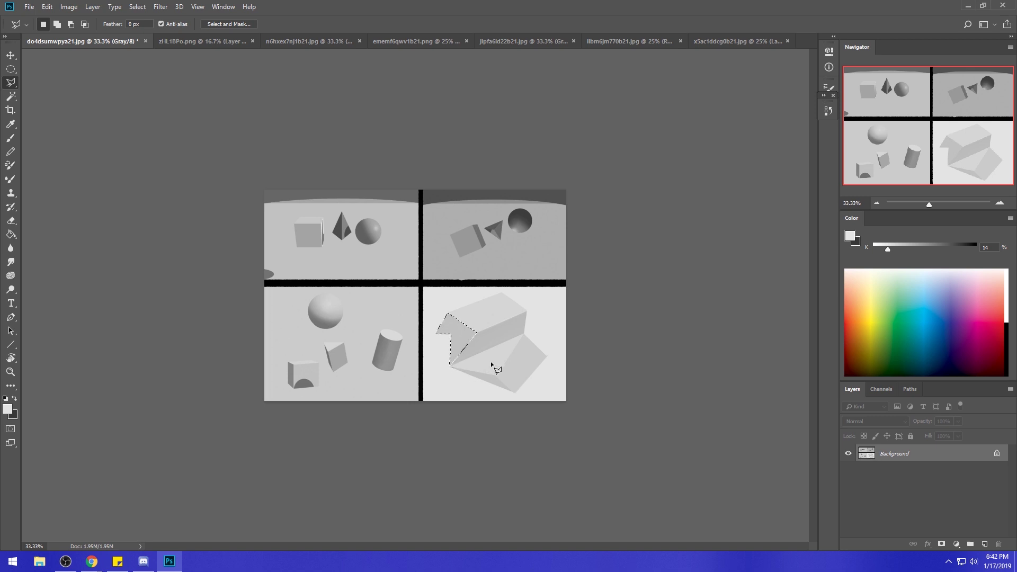
pyautogui.press('b')
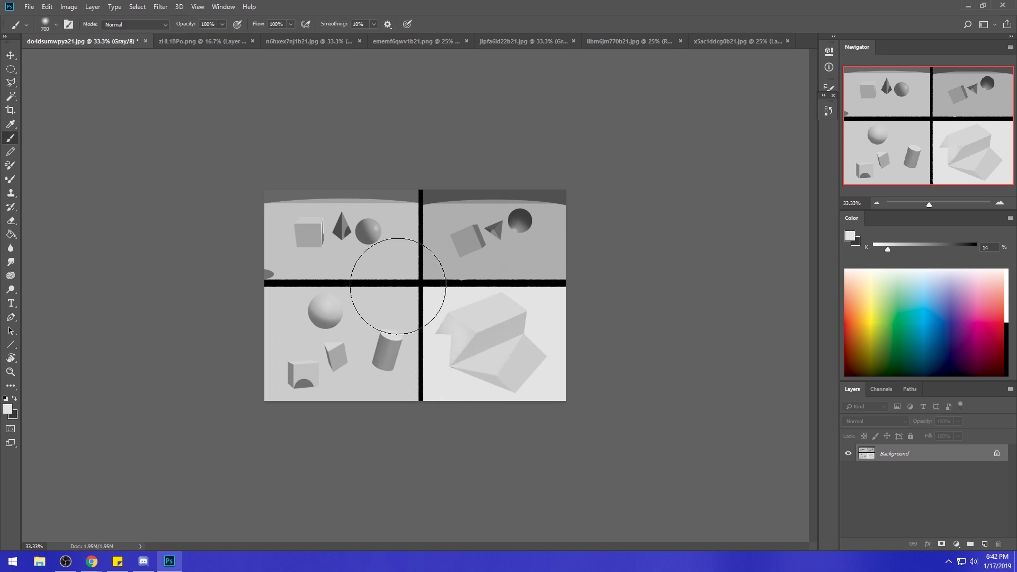
pyautogui.hotkey('ctrl', 'd')
# Set the brush opacity to 25%, sample gray K 34%, and select the box's long side plane with the Magic Wand.
pyautogui.click(222, 24)
pyautogui.moveTo(227, 38); pyautogui.dragTo(184, 38)
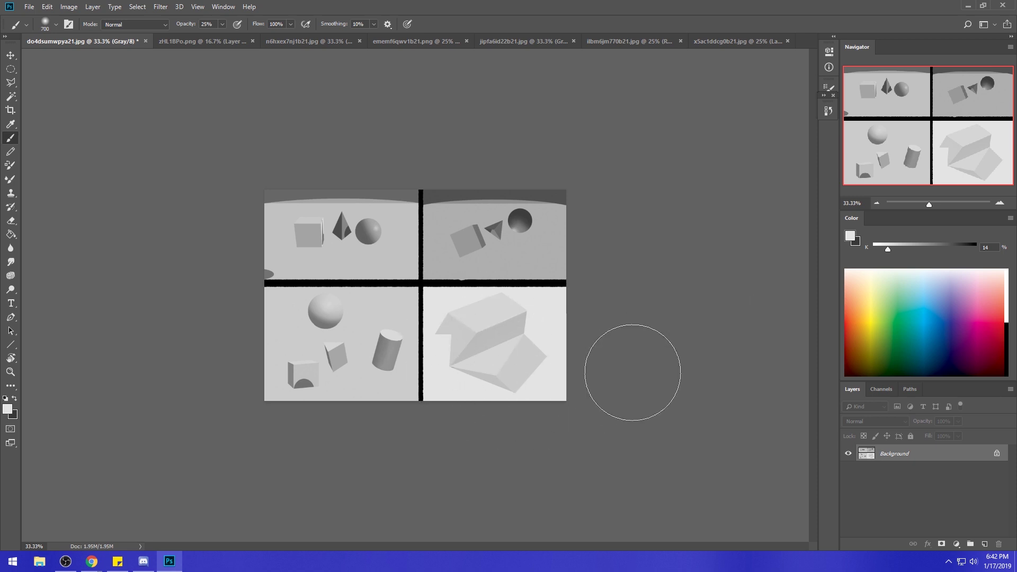
pyautogui.keyDown('alt'); pyautogui.click(511, 323); pyautogui.keyUp('alt')
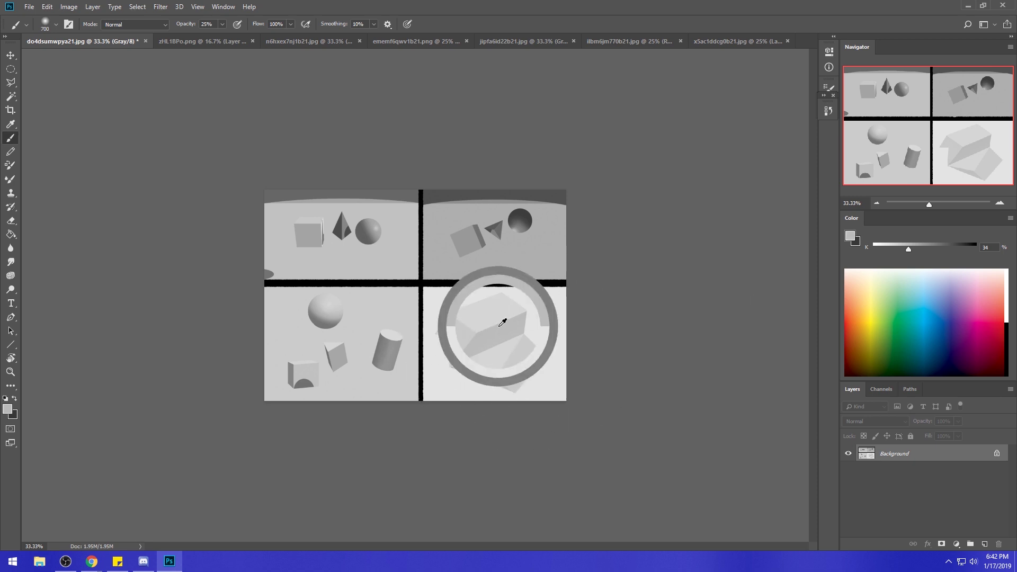
pyautogui.click(11, 96)
pyautogui.click(495, 337)
pyautogui.press('shift')
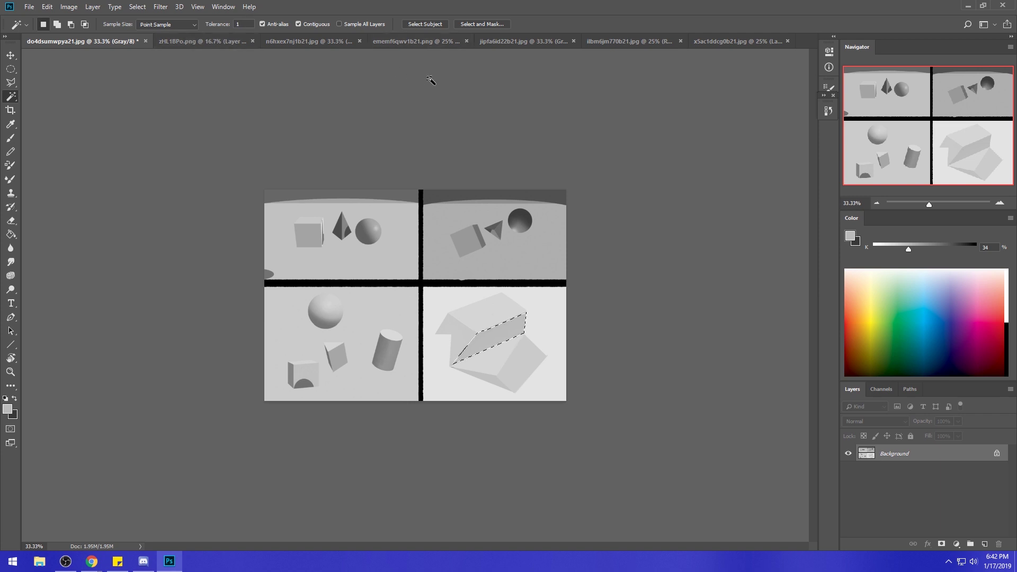
pyautogui.hotkey('shift', 'BackSpace')
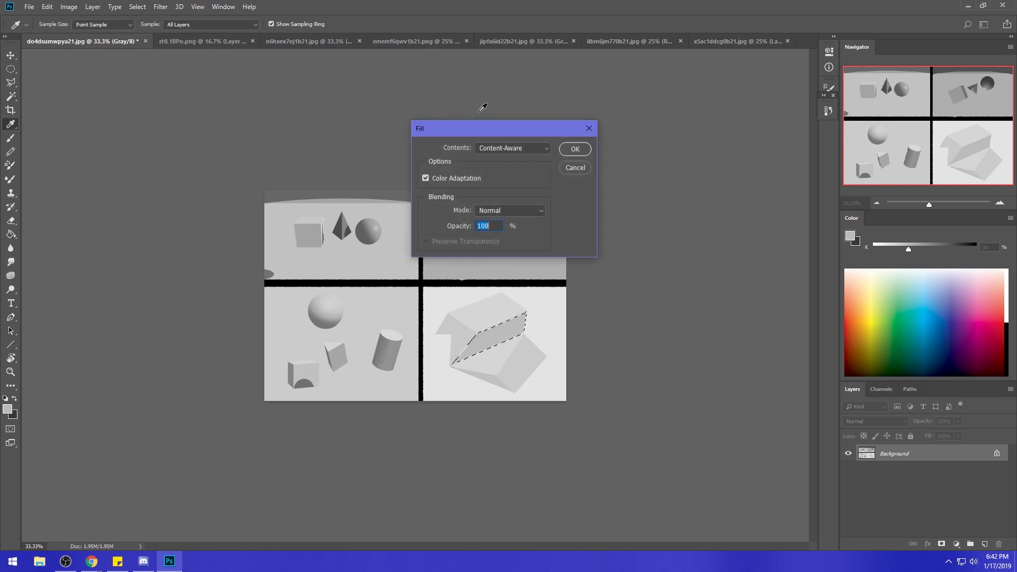
pyautogui.click(579, 168)
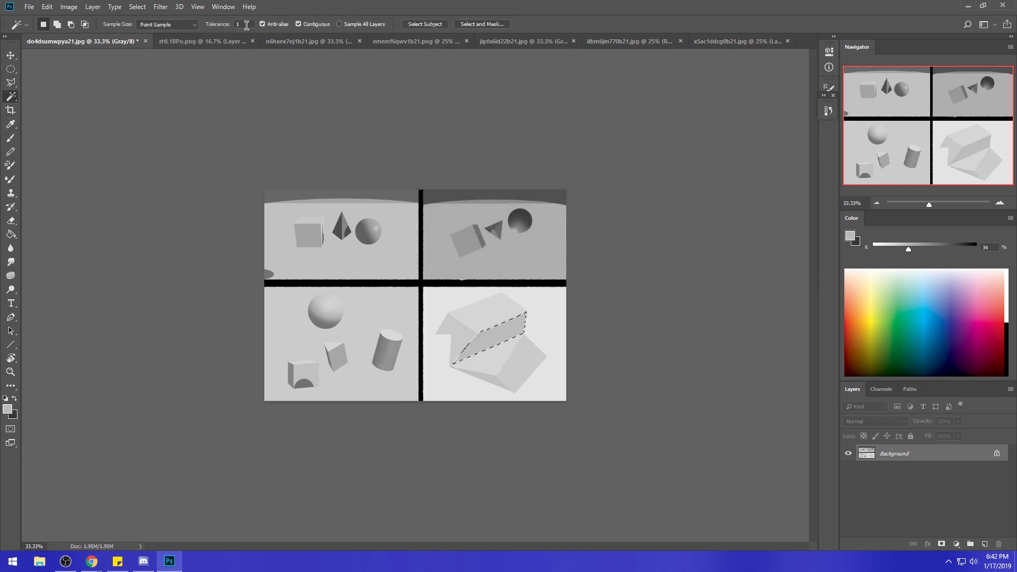
# Reselect the long side plane with Magic Wand tolerance 5, clear the selection, and sample gray K 27% for the brush.
pyautogui.click(506, 336)
pyautogui.hotkey('ctrl', 'd')
pyautogui.press('b')
pyautogui.keyDown('alt'); pyautogui.click(469, 334); pyautogui.keyUp('alt')
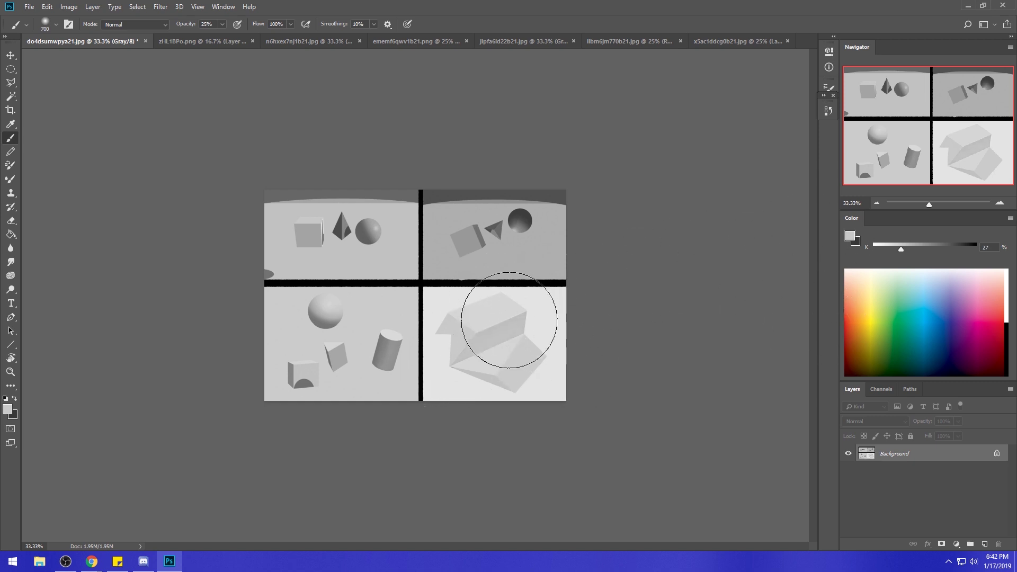
# Hide Layer 4 and Layer 2 in zHL1BPo.png to view the bird drawing, and switch to n6hxex7nj1b21.jpg.
pyautogui.click(222, 45)
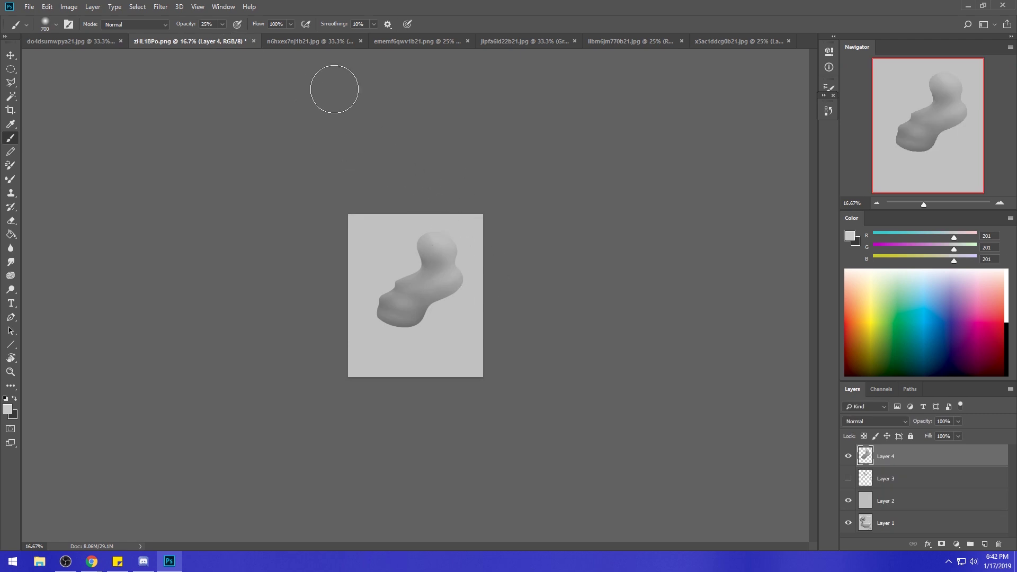
pyautogui.click(848, 456)
pyautogui.click(848, 501)
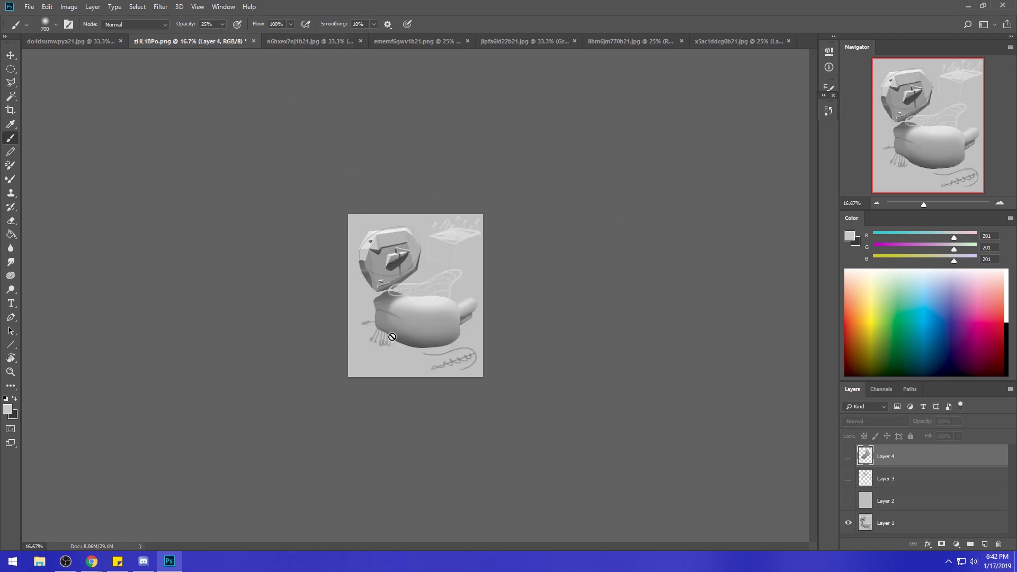
pyautogui.click(320, 41)
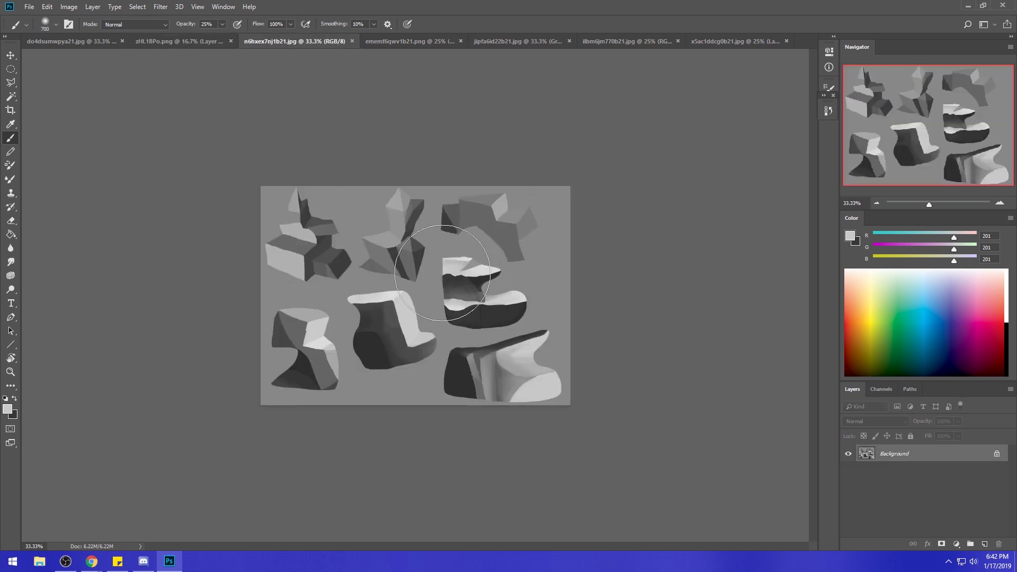
# Select the gray background around the rocks with the Magic Wand and try a Hue/Saturation lightness of -30.
pyautogui.click(11, 97)
pyautogui.click(430, 298)
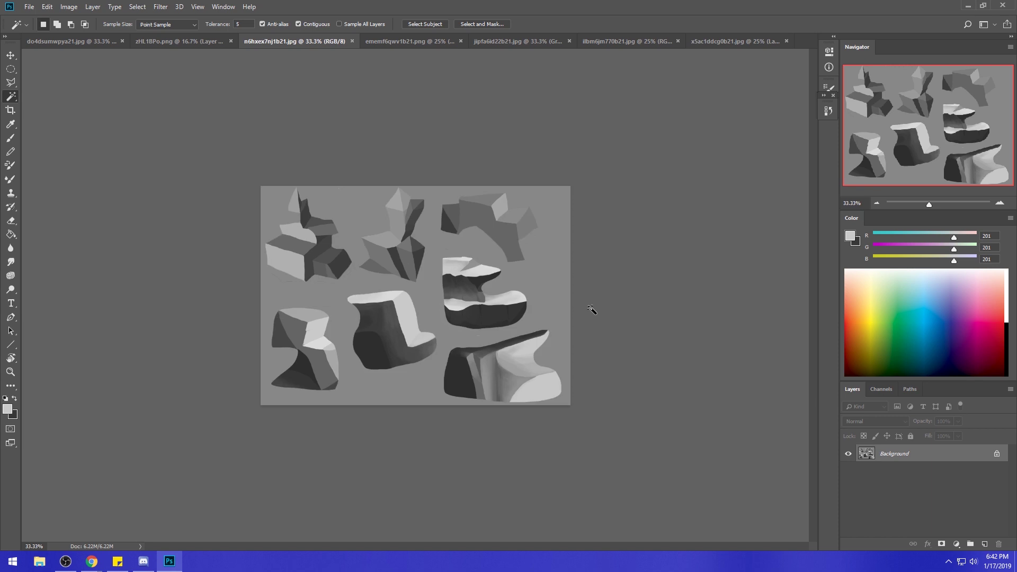
pyautogui.hotkey('ctrl', 'u')
pyautogui.moveTo(839, 343)
pyautogui.mouseDown()
pyautogui.moveTo(873, 344)
pyautogui.moveTo(823, 342)
pyautogui.mouseUp()
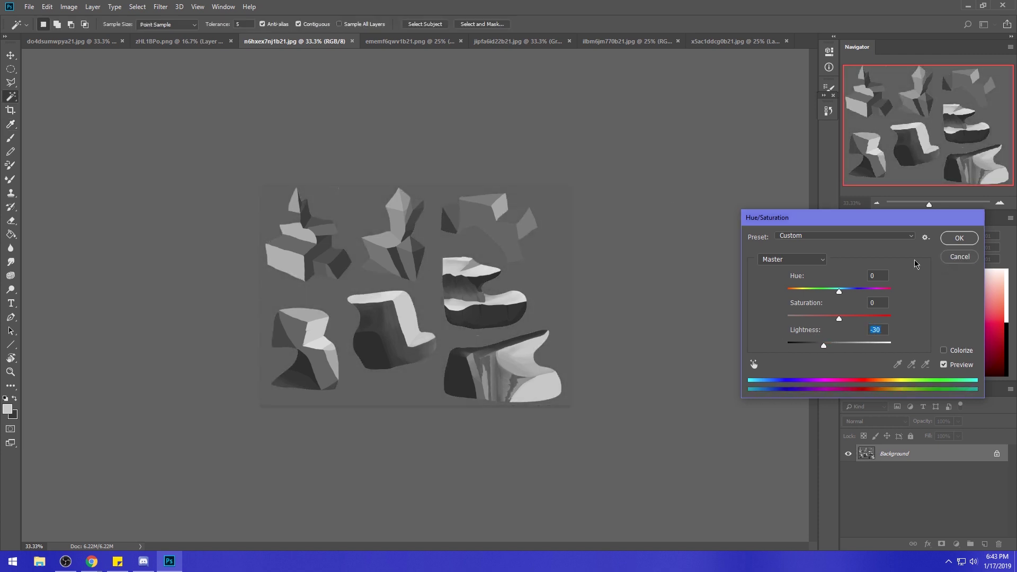
pyautogui.click(960, 257)
pyautogui.press('w')
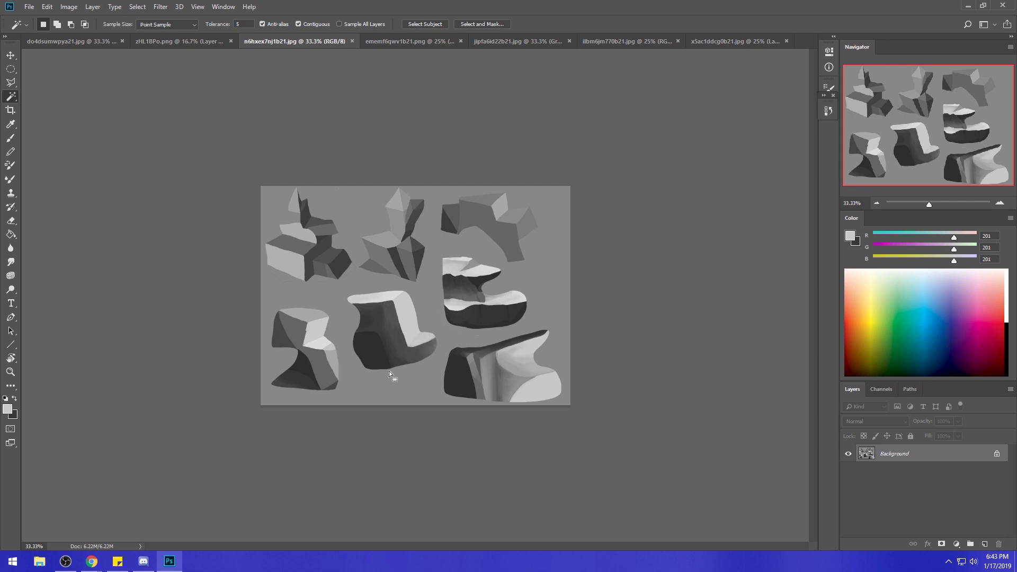
# Sample gray RGB 93 from the lower-left rock and switch the selection tools to Rectangular Marquee and freehand Lasso.
pyautogui.press('b')
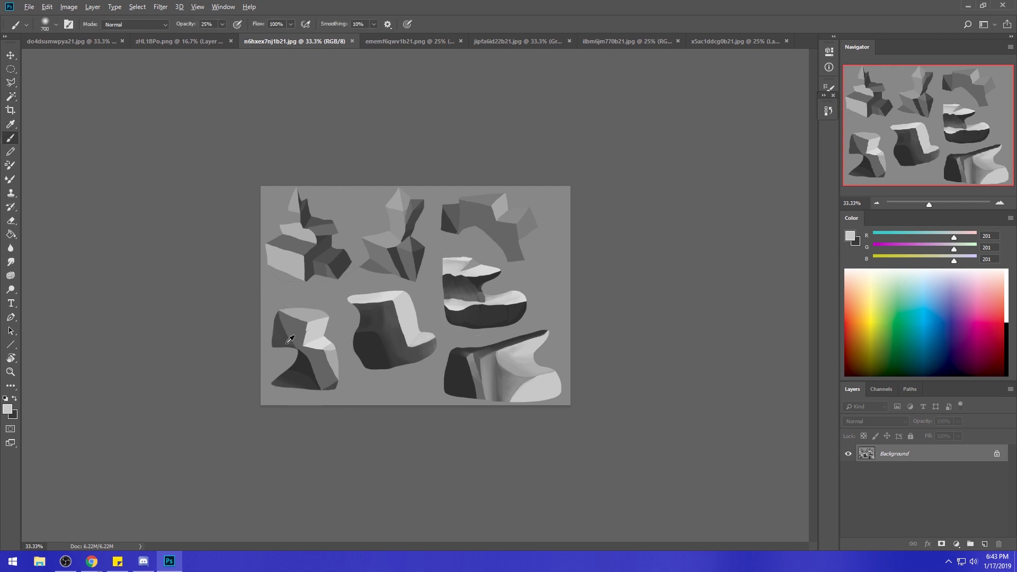
pyautogui.keyDown('alt'); pyautogui.click(295, 342); pyautogui.keyUp('alt')
pyautogui.moveTo(295, 342); pyautogui.dragTo(69, 148)
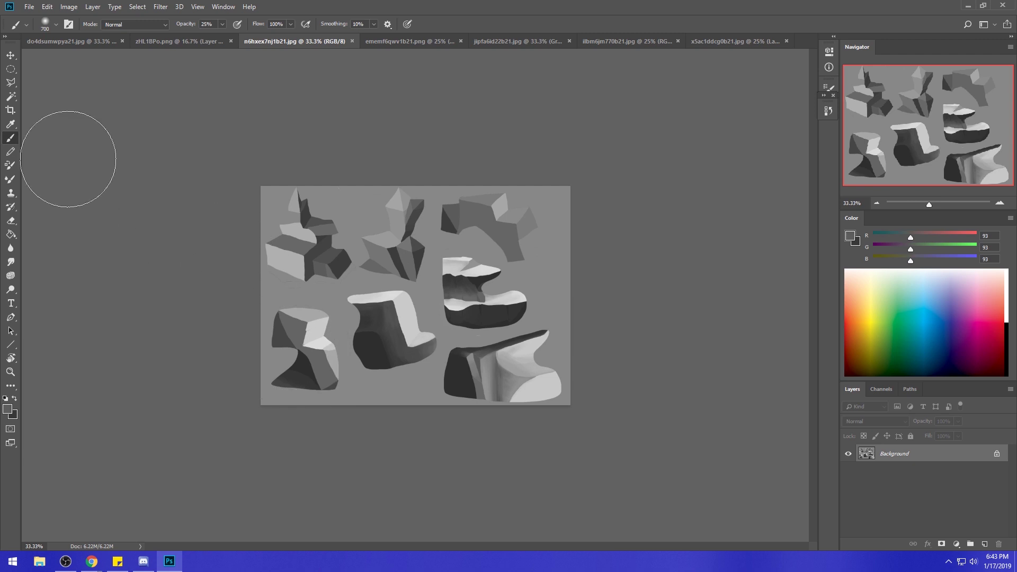
pyautogui.rightClick(11, 69)
pyautogui.click(53, 70)
pyautogui.rightClick(11, 82)
pyautogui.click(56, 83)
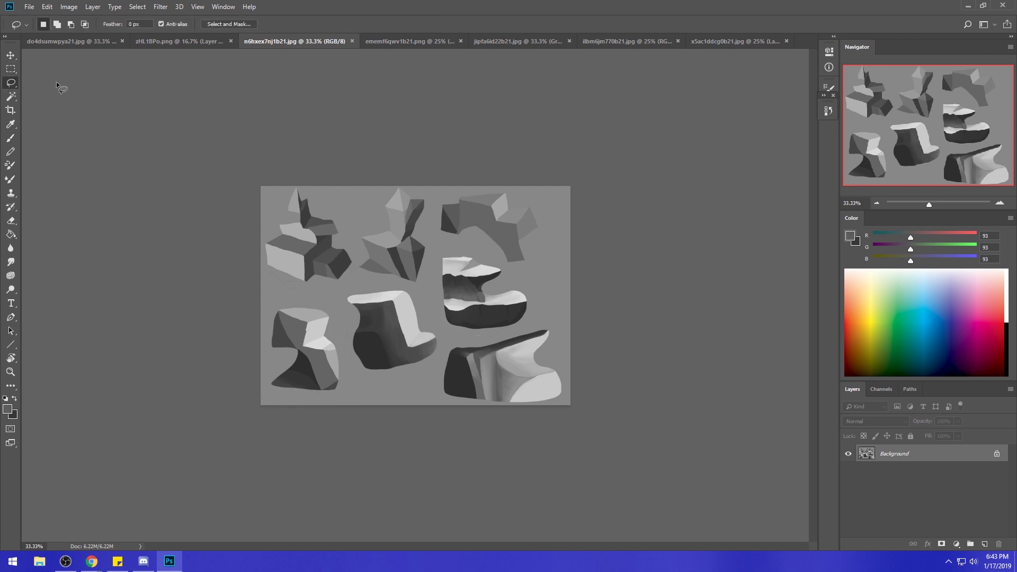
# Clear the selection and darken the lower-left rock's concave recess with sampled gray RGB 45.
pyautogui.hotkey('ctrl', 'd')
pyautogui.press('b')
pyautogui.keyDown('alt'); pyautogui.click(290, 361); pyautogui.keyUp('alt')
pyautogui.click(291, 356)
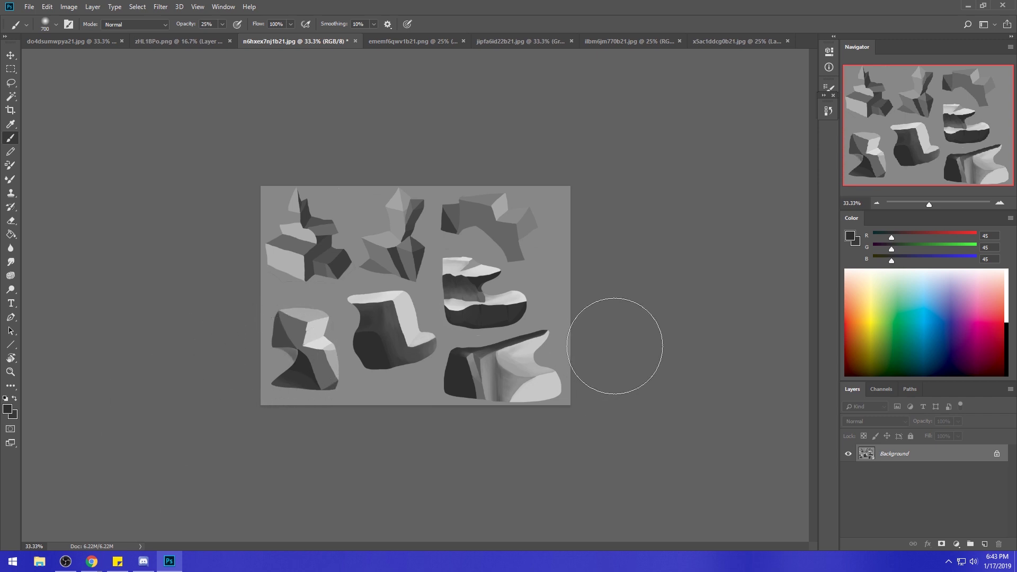
# Lasso the rounded left tip of the boot-shaped rock's top plane and paint it out with background gray RGB 135 at 100% opacity.
pyautogui.press('z')
pyautogui.moveTo(376, 323); pyautogui.dragTo(382, 238)
pyautogui.click(9, 84)
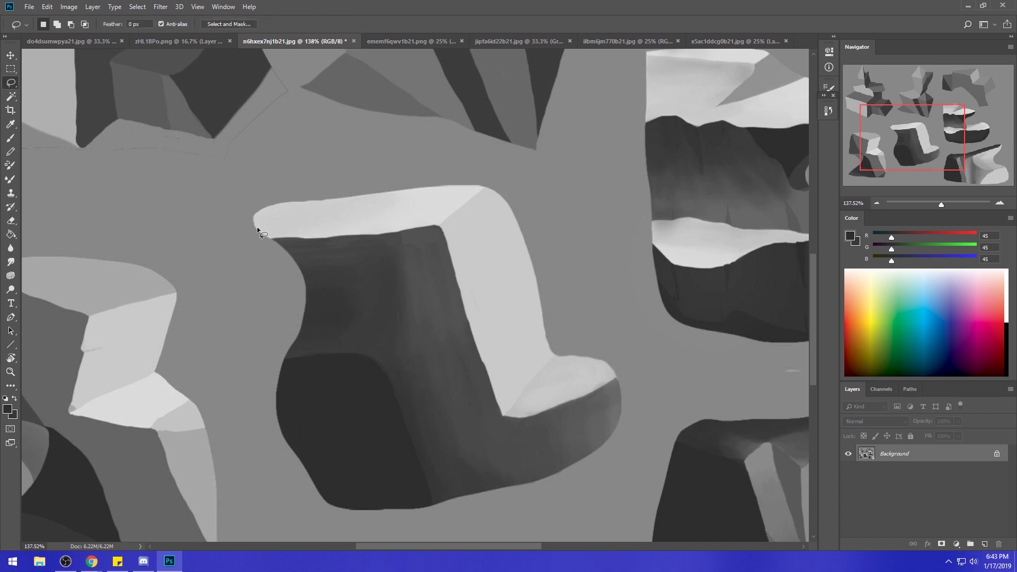
pyautogui.moveTo(255, 248); pyautogui.dragTo(403, 185)
pyautogui.hotkey('ctrl', 'h')
pyautogui.press('b')
pyautogui.keyDown('alt'); pyautogui.click(325, 177); pyautogui.keyUp('alt')
pyautogui.moveTo(325, 177); pyautogui.dragTo(219, 258)
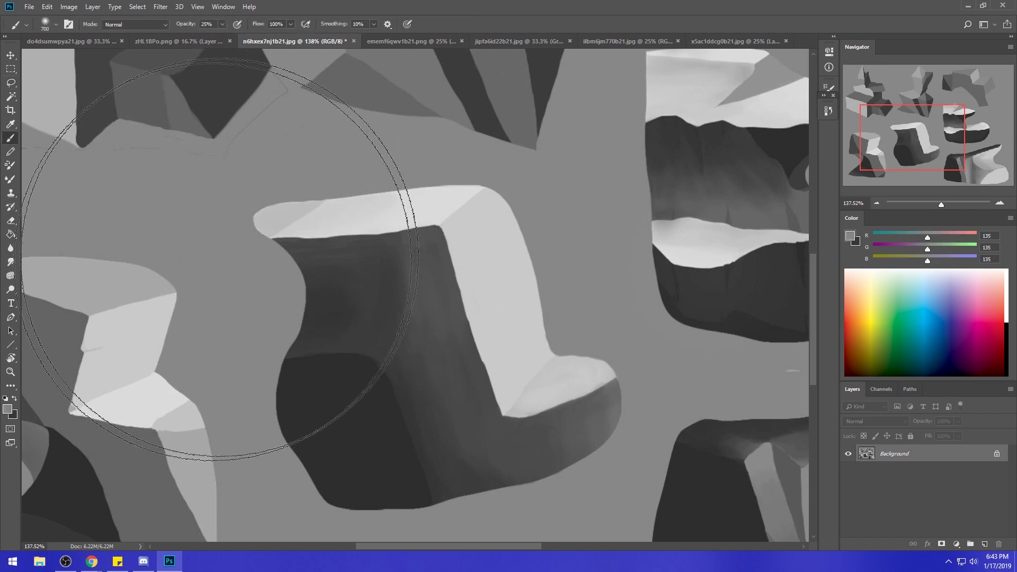
pyautogui.click(222, 24)
pyautogui.moveTo(220, 36); pyautogui.dragTo(258, 36)
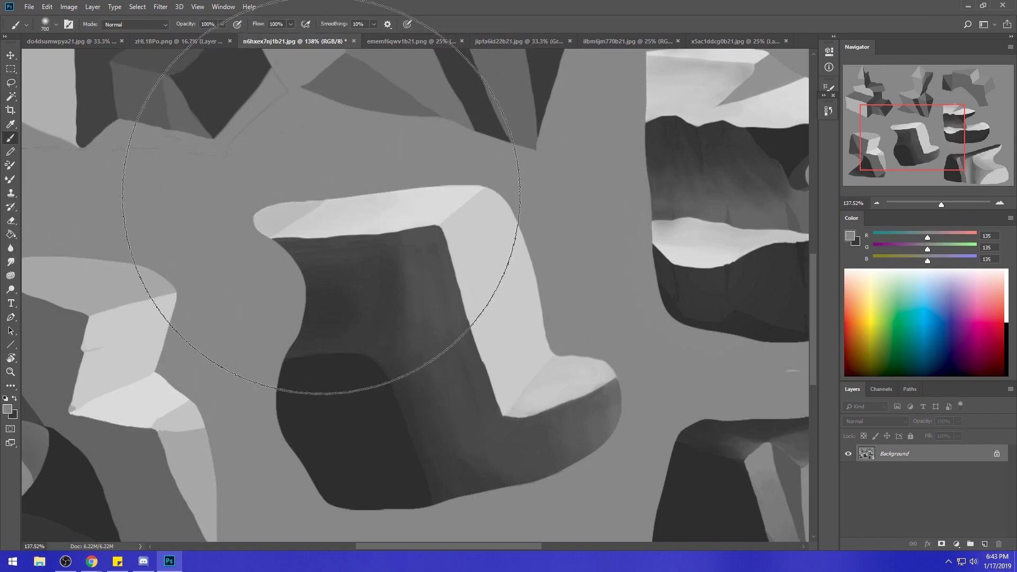
pyautogui.moveTo(327, 194); pyautogui.dragTo(286, 216)
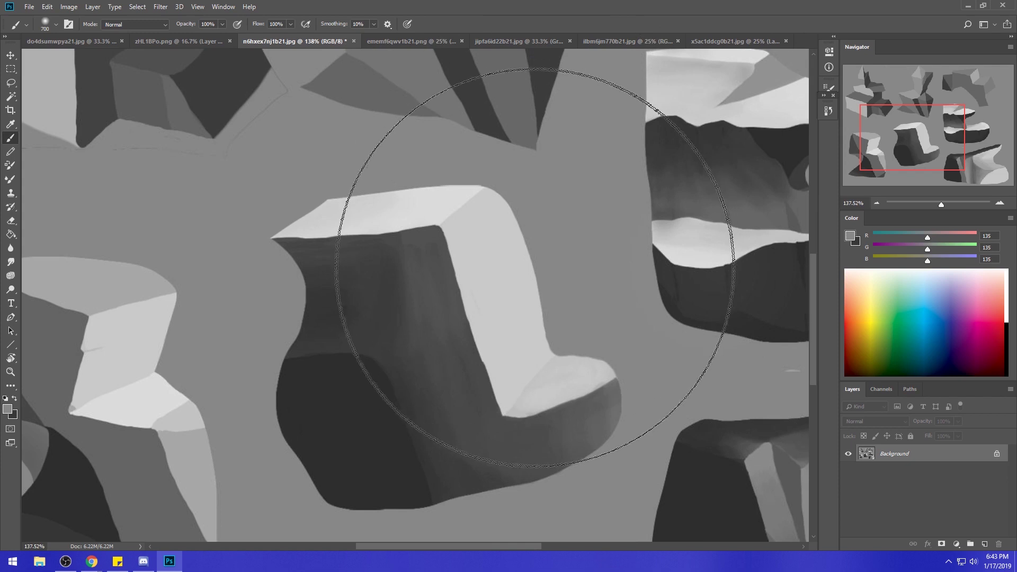
# Touch up the boot-shaped rock's light upper planes with sampled light grays, ending on RGB 209.
pyautogui.keyDown('alt'); pyautogui.click(460, 230); pyautogui.keyUp('alt')
pyautogui.moveTo(482, 253)
pyautogui.mouseDown()
pyautogui.moveTo(409, 209)
pyautogui.moveTo(346, 224)
pyautogui.moveTo(433, 199)
pyautogui.moveTo(417, 213)
pyautogui.mouseUp()
pyautogui.keyDown('alt'); pyautogui.click(475, 244); pyautogui.keyUp('alt')
pyautogui.keyDown('alt'); pyautogui.click(377, 208); pyautogui.keyUp('alt')
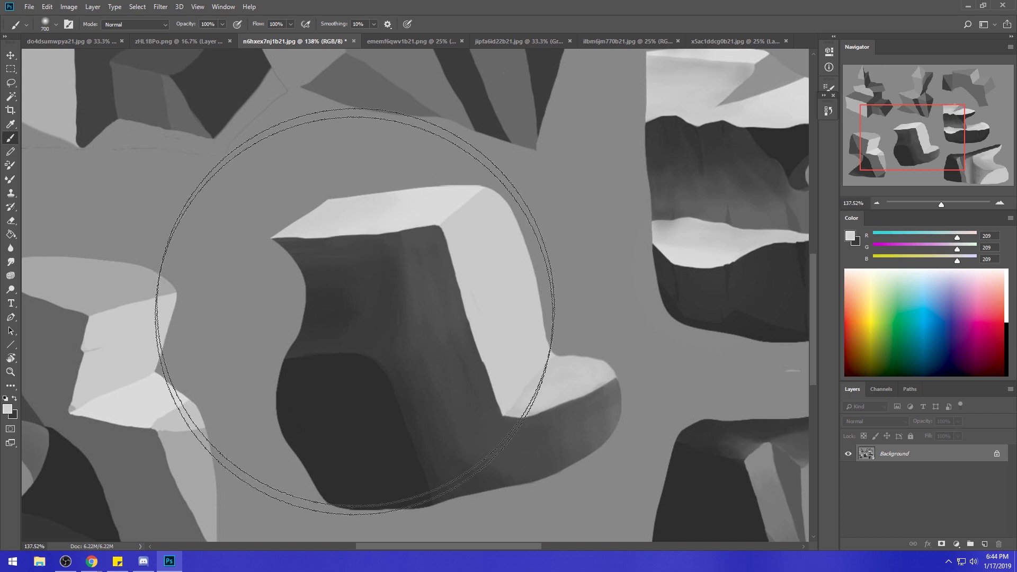
# Sample light gray RGB 217, reduce the brush size to 90, and try a stroke across the boot-shaped rock's dark face.
pyautogui.rightClick(377, 249)
pyautogui.press('Escape')
pyautogui.keyDown('alt'); pyautogui.click(397, 204); pyautogui.keyUp('alt')
pyautogui.press('[')
pyautogui.press('[')
pyautogui.press('[')
pyautogui.press('[')
pyautogui.press('[')
pyautogui.press('[')
pyautogui.press('[')
pyautogui.press('[')
pyautogui.press('[')
pyautogui.press('[')
pyautogui.press('[')
pyautogui.moveTo(392, 351); pyautogui.dragTo(315, 347)
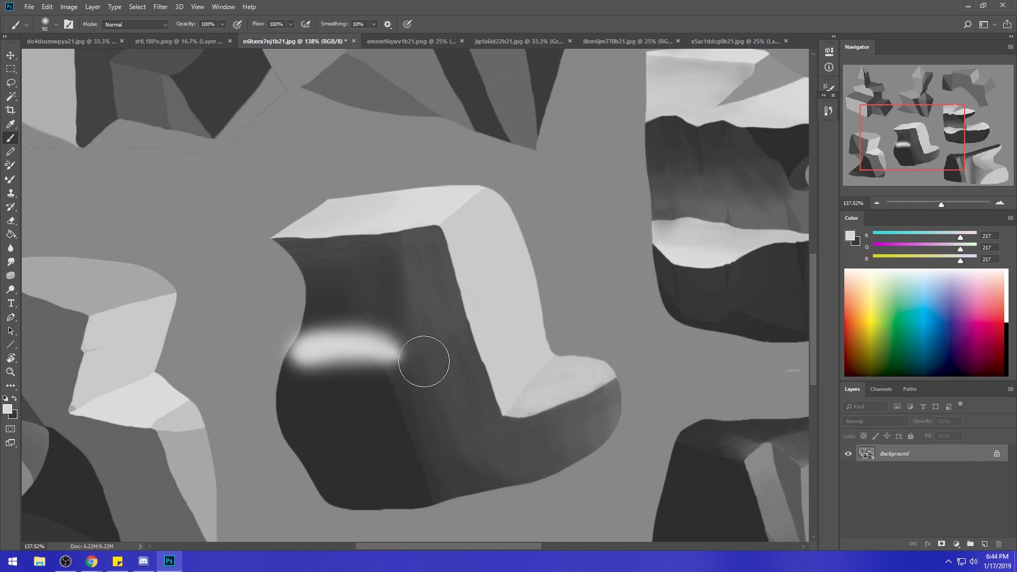
pyautogui.hotkey('ctrl', 'z')
# Sample background gray RGB 135 and set the brush to Lighten mode at size 600.
pyautogui.scroll(-1, 548, 361)
pyautogui.hotkey('ctrl', '0')
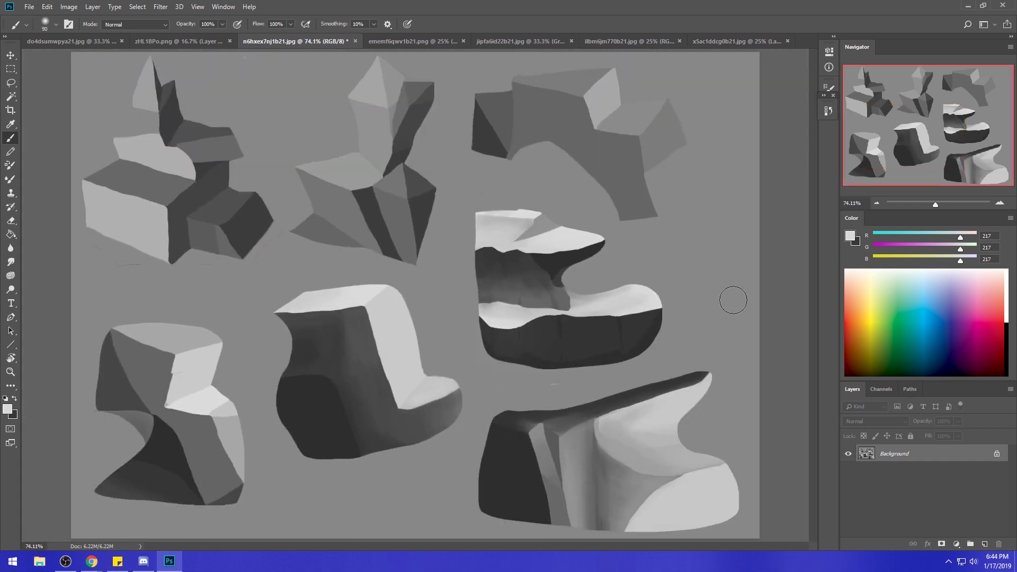
pyautogui.moveTo(636, 484); pyautogui.dragTo(665, 460)
pyautogui.keyDown('alt'); pyautogui.click(709, 347); pyautogui.keyUp('alt')
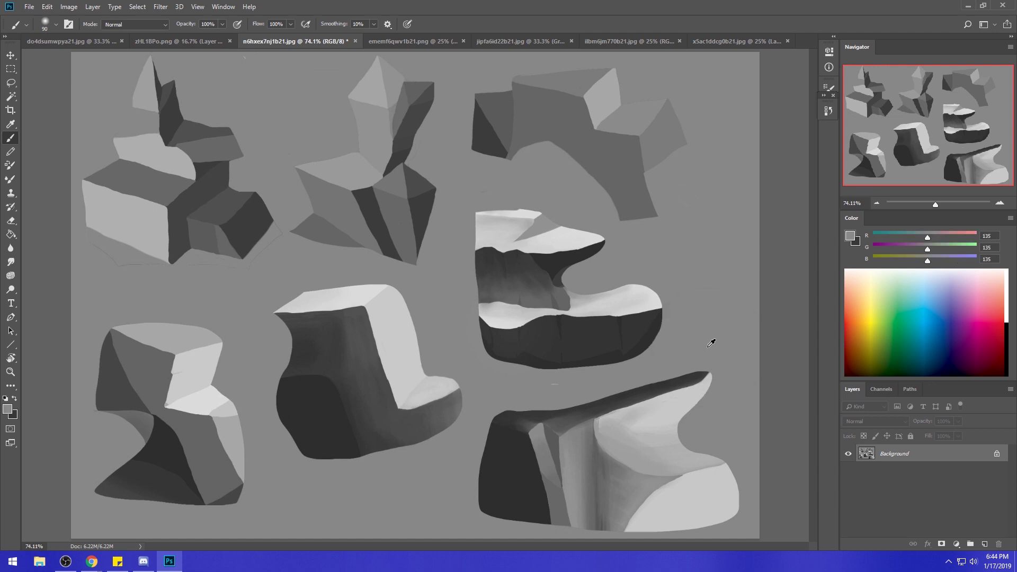
pyautogui.click(149, 27)
pyautogui.click(129, 146)
pyautogui.press(']')
pyautogui.press(']')
pyautogui.press(']')
pyautogui.press(']')
pyautogui.press(']')
pyautogui.press(']')
pyautogui.press(']')
pyautogui.press(']')
pyautogui.press(']')
pyautogui.press(']')
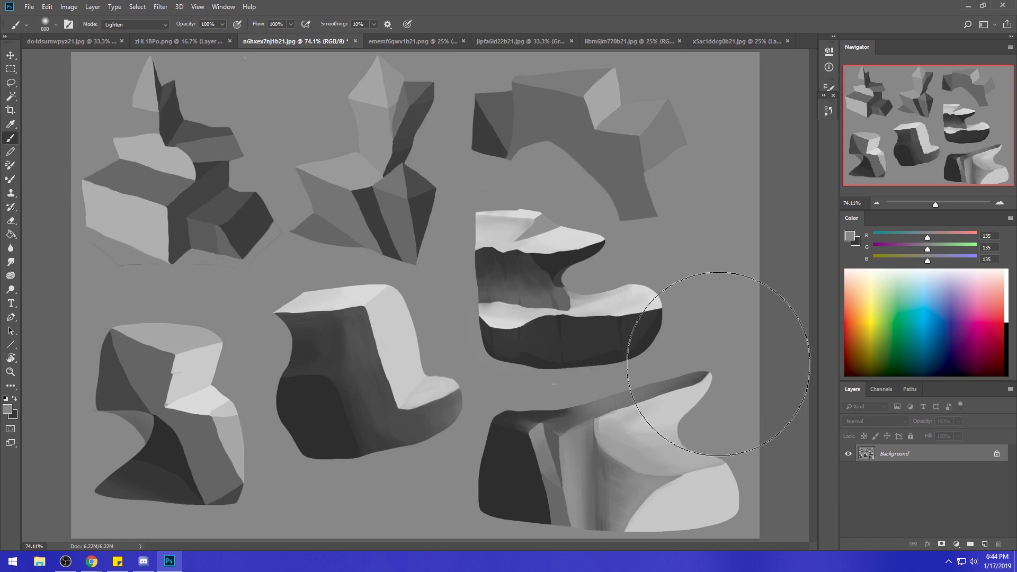
# Reduce the brush opacity to 40% and lighten the dark planes of the lower-right rock with large strokes.
pyautogui.moveTo(660, 389)
pyautogui.mouseDown()
pyautogui.moveTo(546, 409)
pyautogui.moveTo(727, 363)
pyautogui.moveTo(618, 406)
pyautogui.moveTo(530, 466)
pyautogui.moveTo(533, 498)
pyautogui.moveTo(546, 504)
pyautogui.moveTo(527, 522)
pyautogui.mouseUp()
pyautogui.hotkey('ctrl', 'z')
pyautogui.click(222, 24)
pyautogui.moveTo(226, 36); pyautogui.dragTo(193, 36)
pyautogui.hotkey('ctrl', '-')
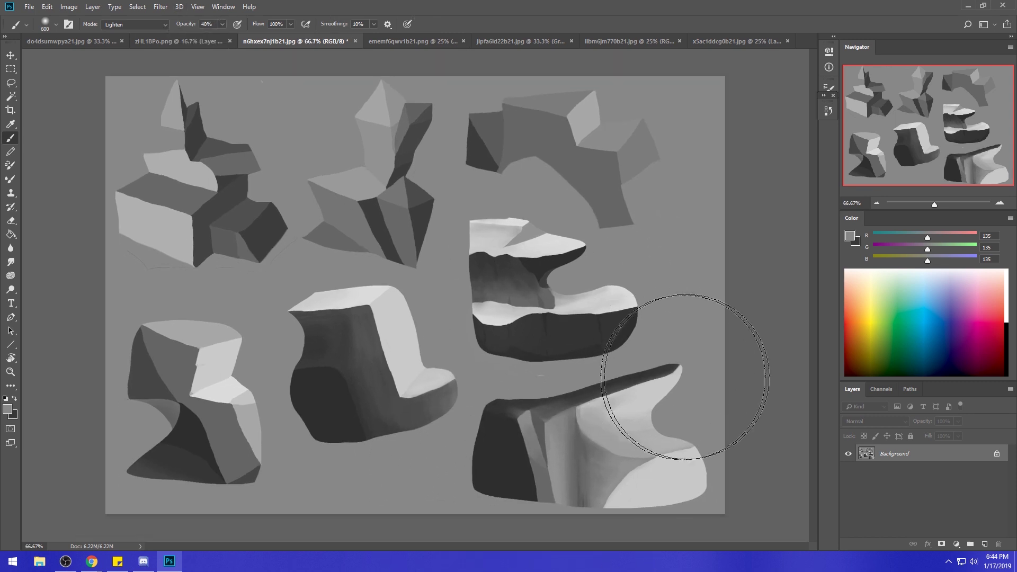
pyautogui.moveTo(539, 490)
pyautogui.mouseDown()
pyautogui.moveTo(529, 466)
pyautogui.moveTo(723, 325)
pyautogui.moveTo(588, 384)
pyautogui.moveTo(614, 339)
pyautogui.mouseUp()
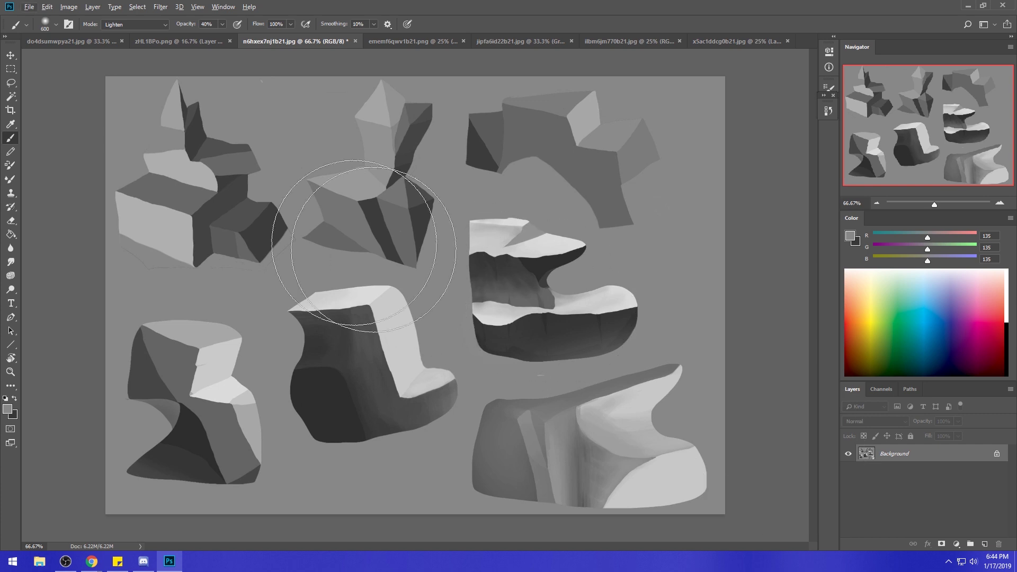
pyautogui.click(11, 97)
pyautogui.keyDown('shift'); pyautogui.click(532, 432); pyautogui.keyUp('shift')
pyautogui.keyDown('shift'); pyautogui.click(540, 461); pyautogui.keyUp('shift')
pyautogui.keyDown('shift'); pyautogui.click(570, 466); pyautogui.keyUp('shift')
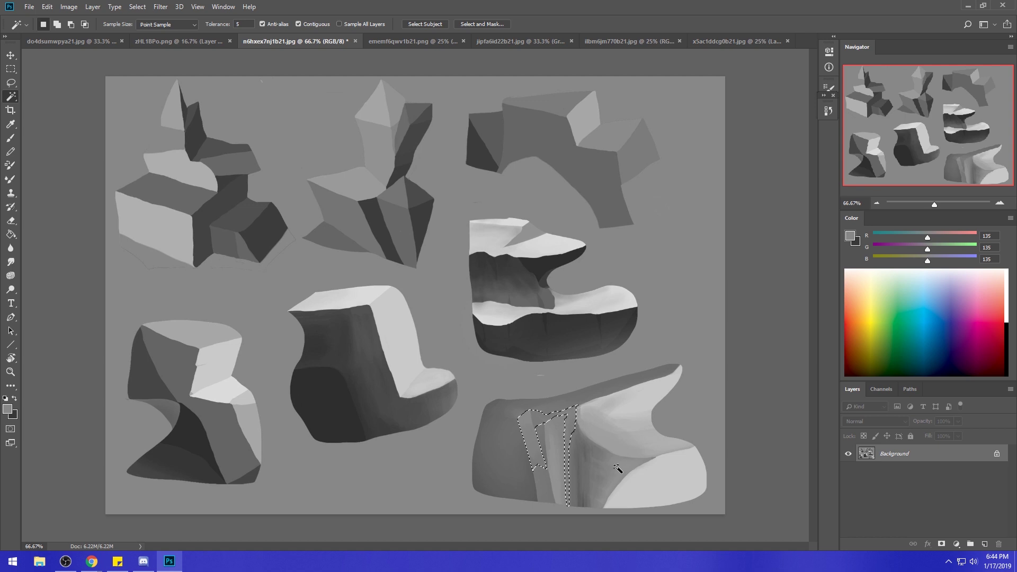
pyautogui.hotkey('ctrl', 'd')
# Soften the lower-right rock's central folds with sampled grays, starting from RGB 199 and ending on RGB 117.
pyautogui.press('b')
pyautogui.keyDown('alt'); pyautogui.click(665, 459); pyautogui.keyUp('alt')
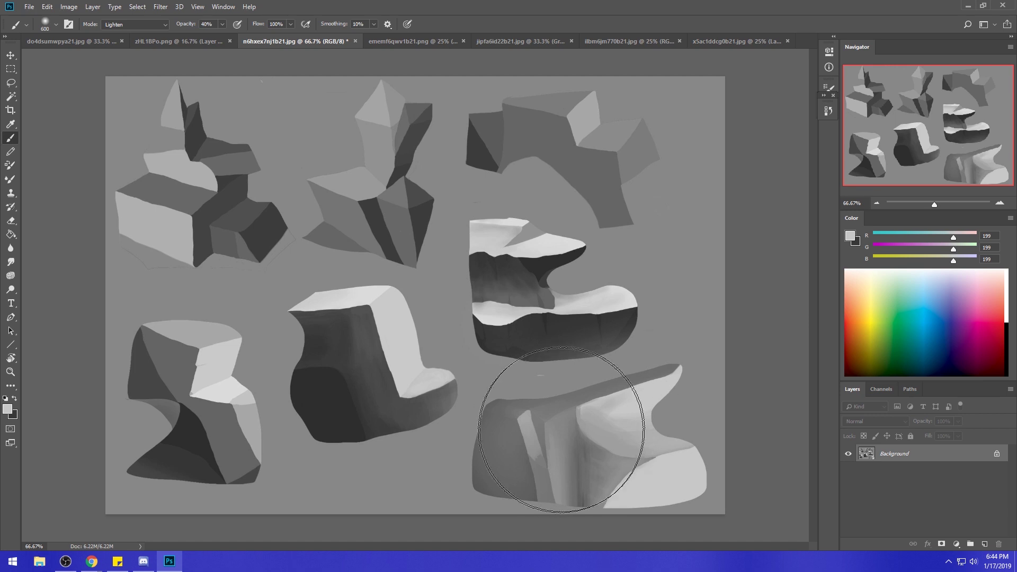
pyautogui.moveTo(575, 406); pyautogui.dragTo(583, 435)
pyautogui.keyDown('alt'); pyautogui.click(704, 409); pyautogui.keyUp('alt')
pyautogui.keyDown('alt'); pyautogui.click(583, 424); pyautogui.keyUp('alt')
pyautogui.keyDown('alt'); pyautogui.click(689, 419); pyautogui.keyUp('alt')
pyautogui.keyDown('alt'); pyautogui.click(589, 425); pyautogui.keyUp('alt')
pyautogui.keyDown('alt'); pyautogui.click(655, 422); pyautogui.keyUp('alt')
pyautogui.keyDown('alt'); pyautogui.click(586, 425); pyautogui.keyUp('alt')
pyautogui.keyDown('alt'); pyautogui.click(631, 420); pyautogui.keyUp('alt')
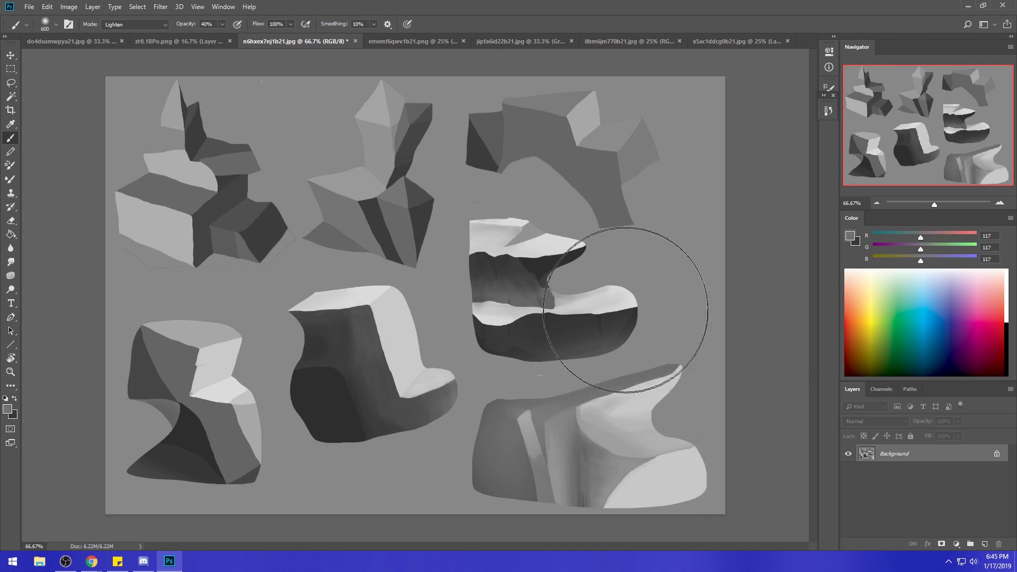
pyautogui.press('m')
pyautogui.rightClick(659, 308)
pyautogui.click(689, 313)
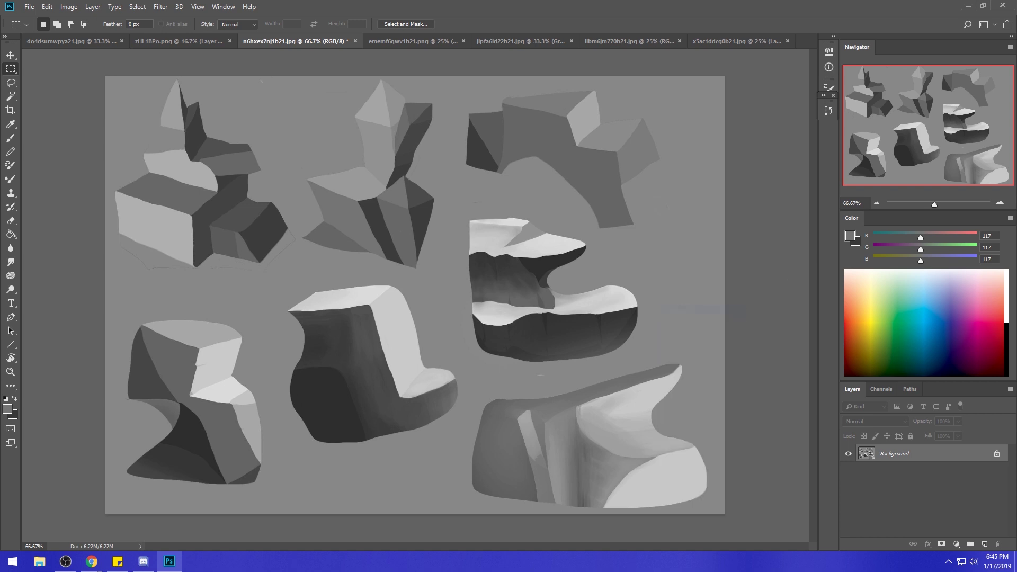
pyautogui.hotkey('alt', 'Tab')
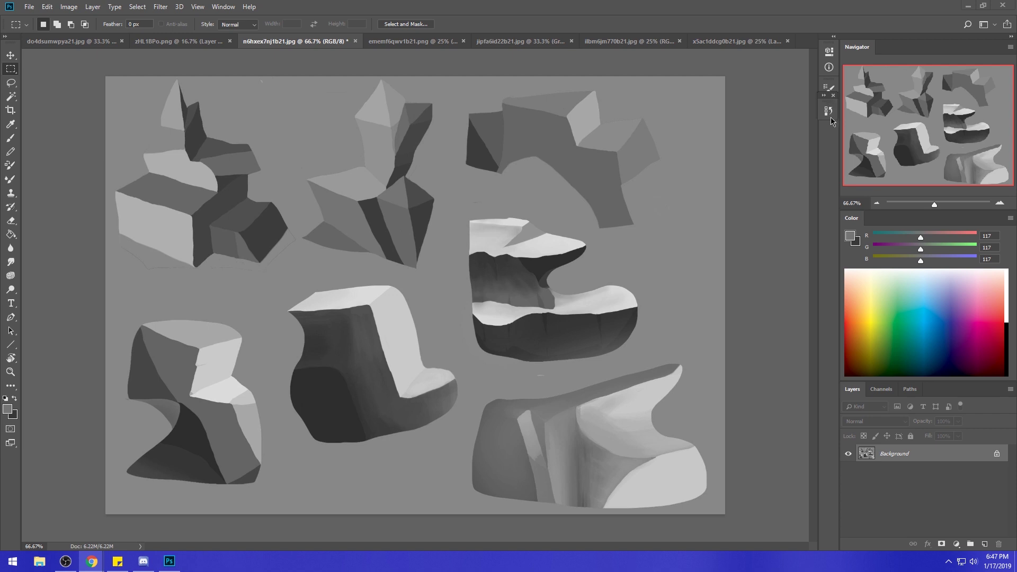
pyautogui.click(830, 102)
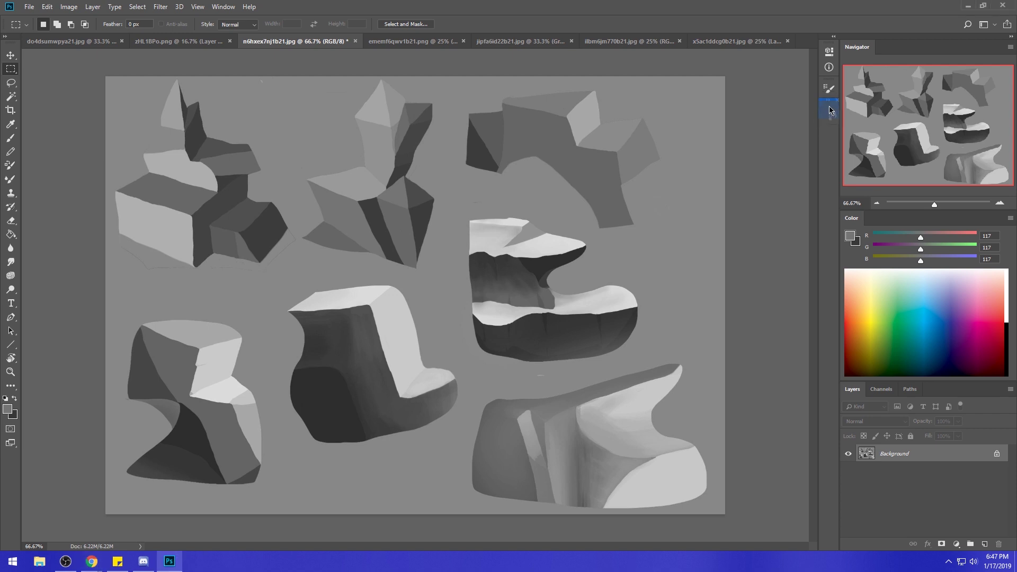
# Restore the maximized image editor window to a smaller size and move it so the desktop shows around it.
pyautogui.moveTo(856, 7); pyautogui.dragTo(844, 12)
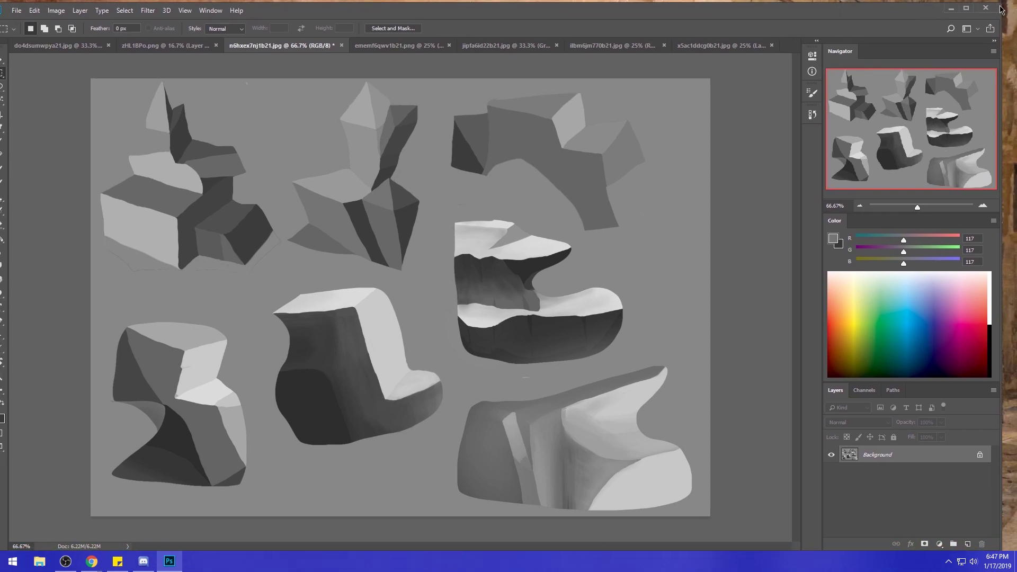
pyautogui.moveTo(1001, 8); pyautogui.dragTo(898, 74)
pyautogui.moveTo(712, 84); pyautogui.dragTo(784, 47)
pyautogui.click(756, 16)
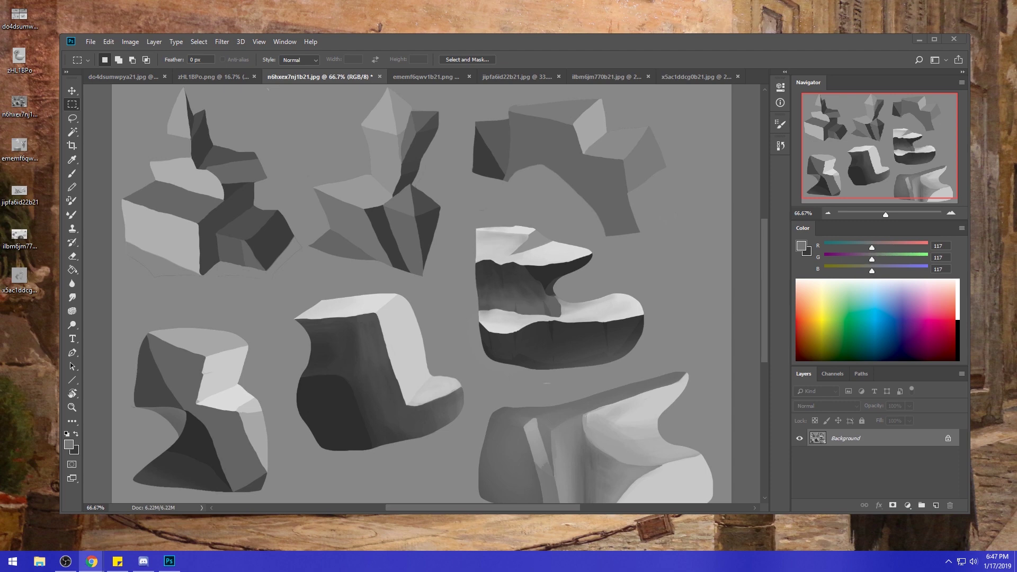
# Switch to Chrome, open the r/istebrak link from the Google+ community's announcement, and dismiss Reddit's notification request.
pyautogui.click(92, 561)
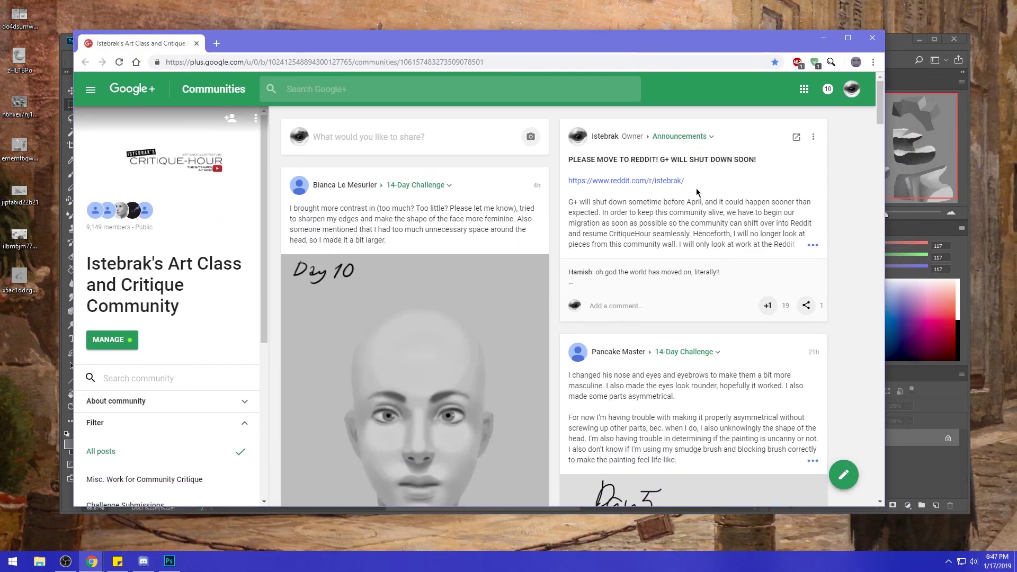
pyautogui.click(656, 183)
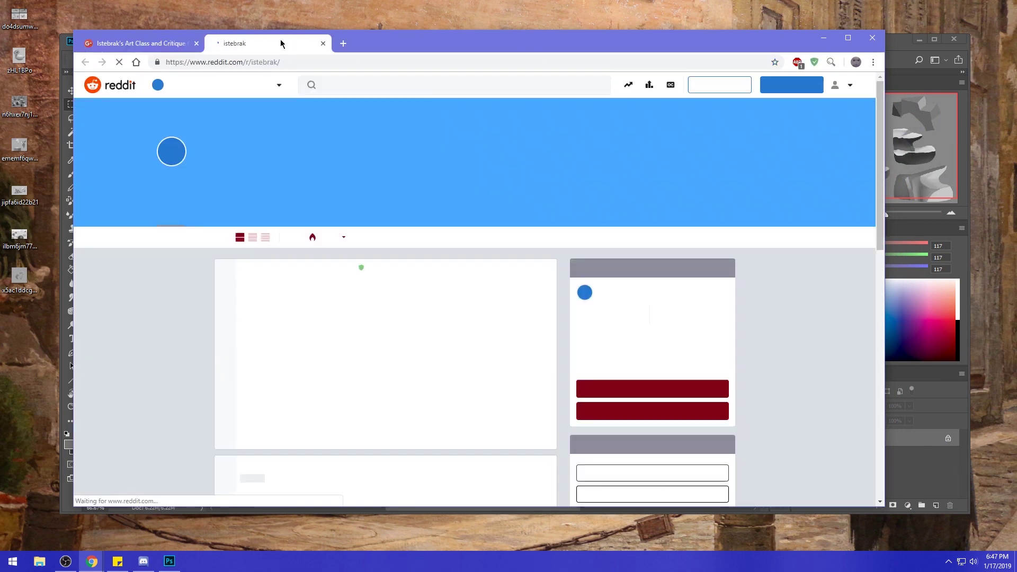
pyautogui.click(154, 44)
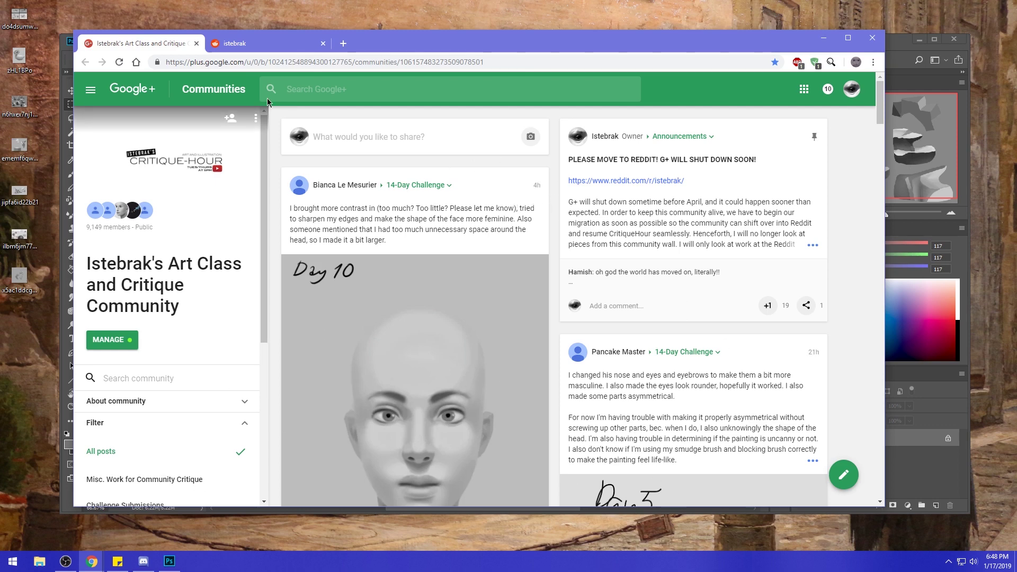
pyautogui.click(272, 44)
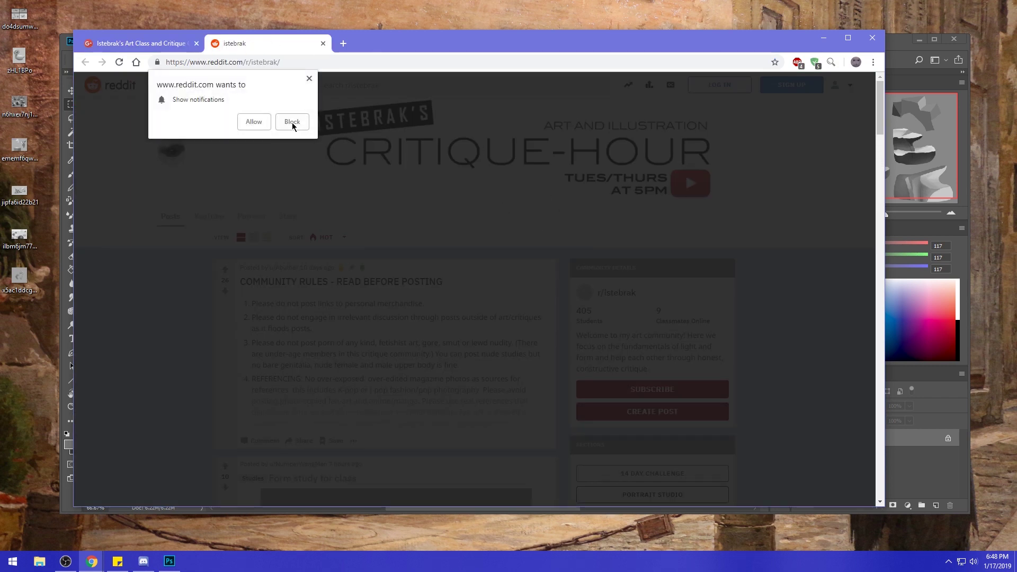
pyautogui.click(307, 78)
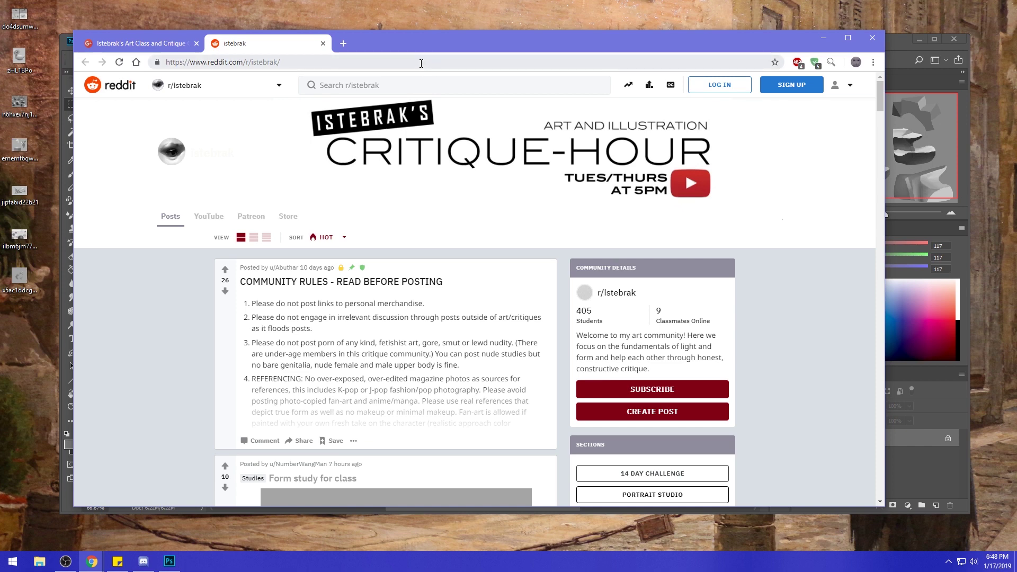
pyautogui.click(168, 44)
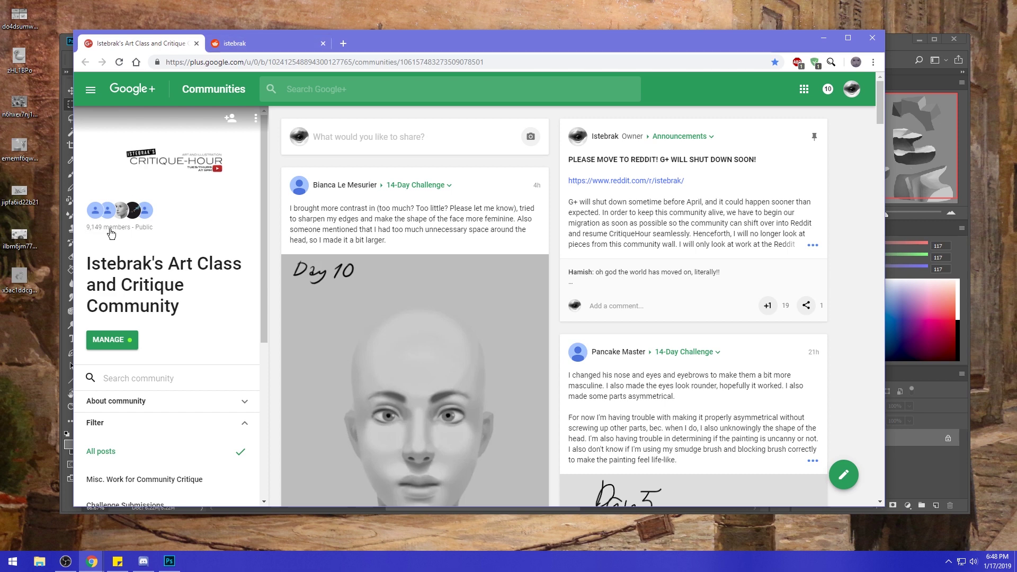
pyautogui.click(270, 43)
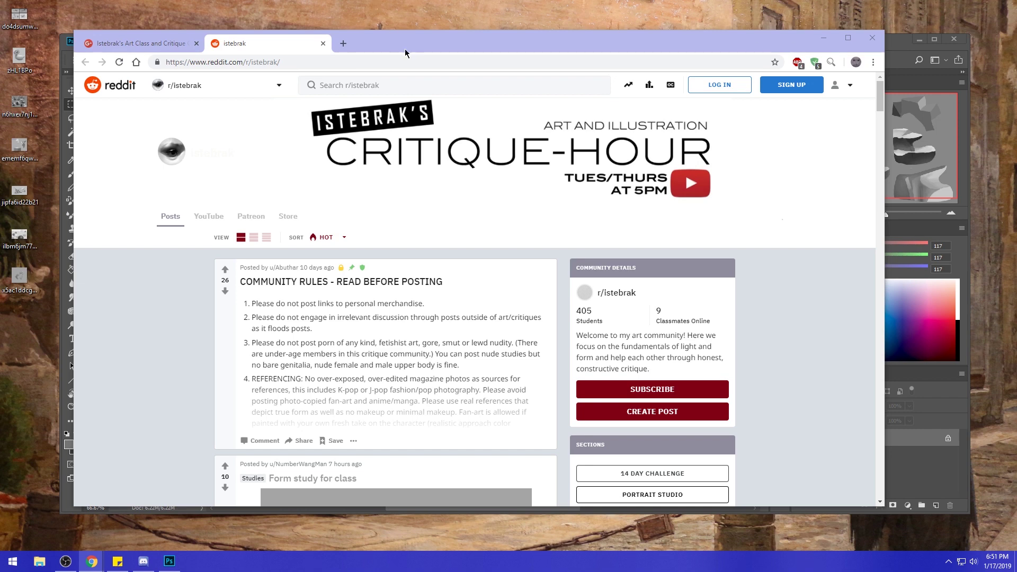
# Visit istebrak.com in a new tab, and bring up the system calendar over the r/istebrak page.
pyautogui.click(344, 44)
pyautogui.click(202, 83)
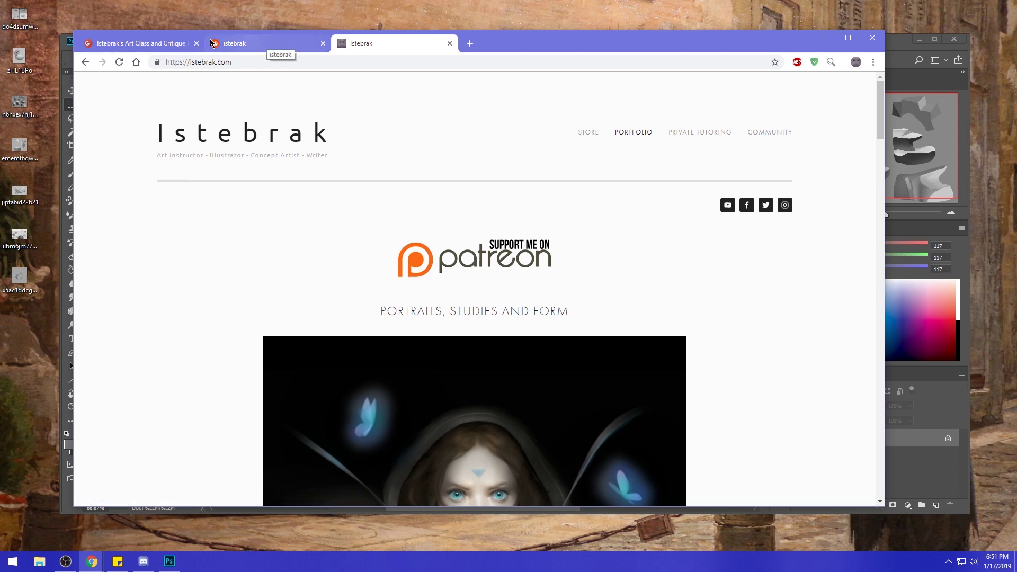
pyautogui.click(155, 44)
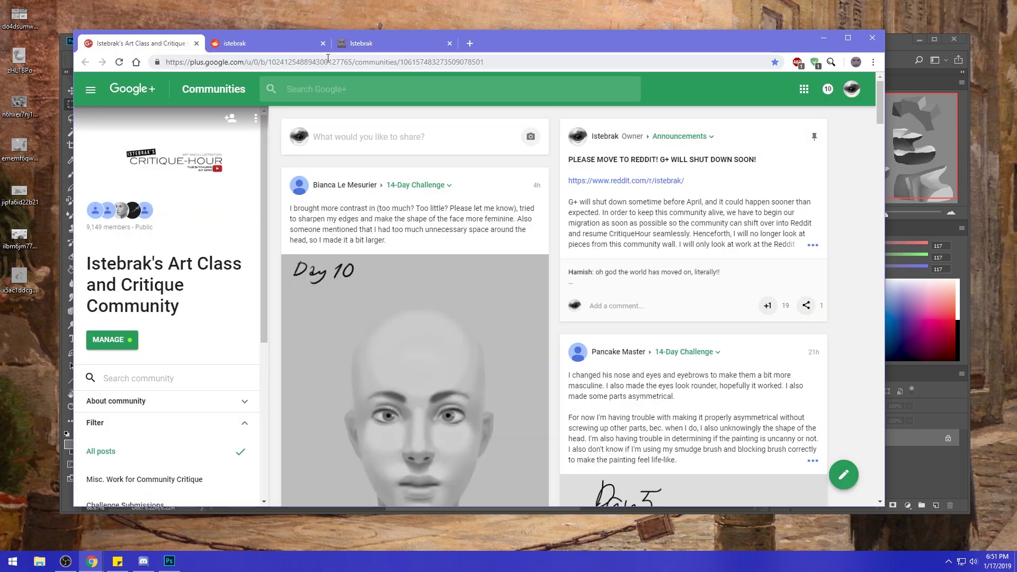
pyautogui.click(267, 43)
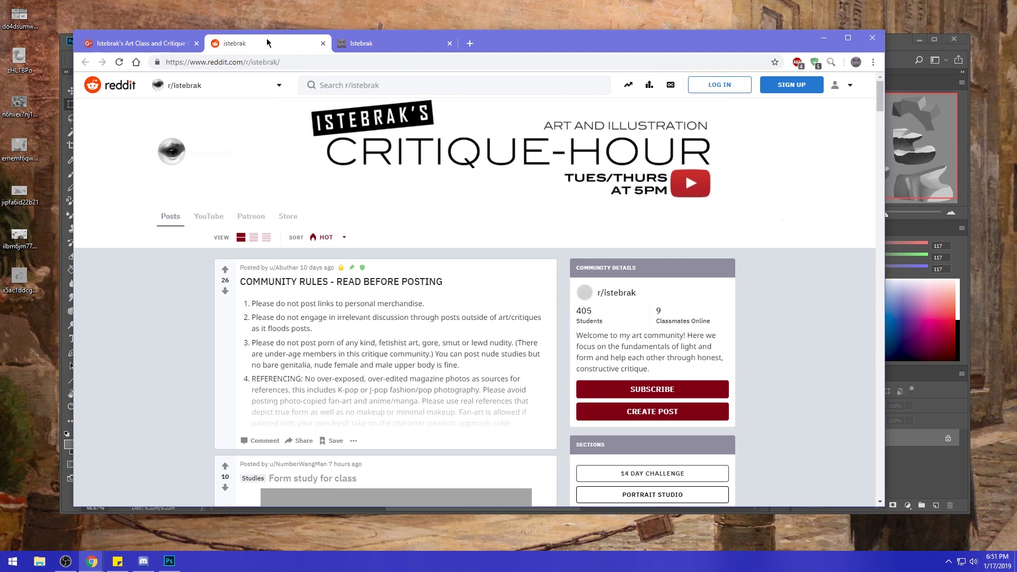
pyautogui.click(992, 562)
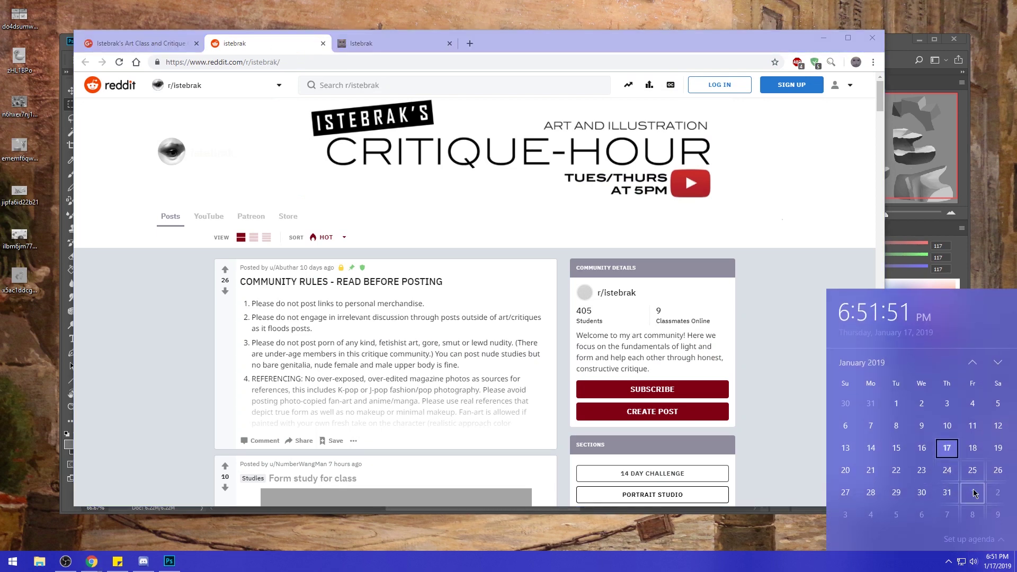